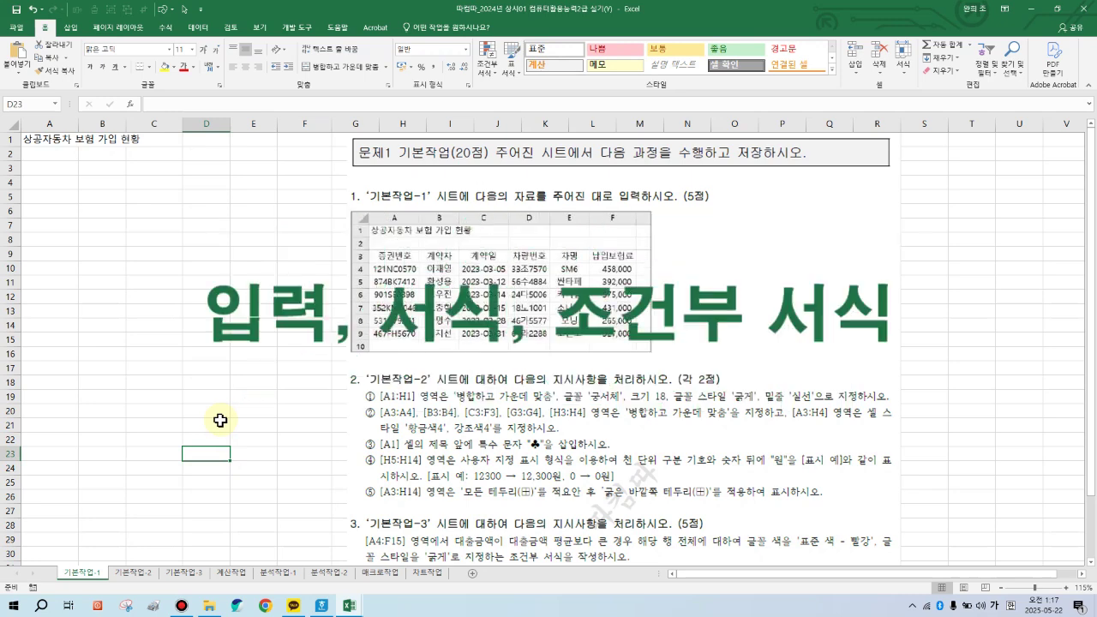
{"action": "left_click", "coordinate": [208, 350]}
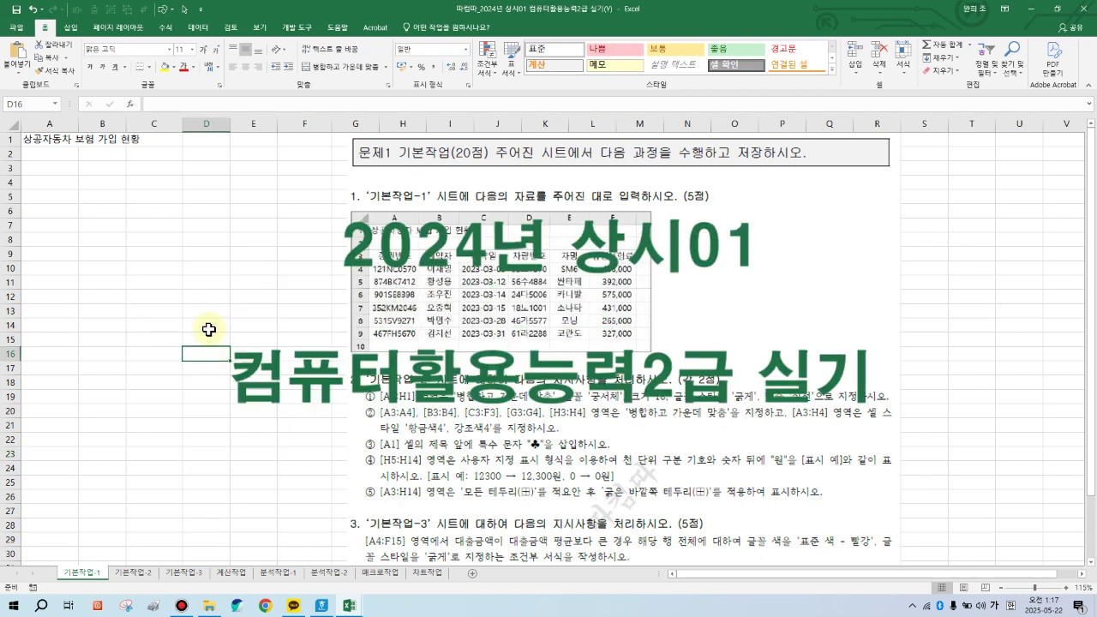
{"action": "left_click", "coordinate": [144, 480]}
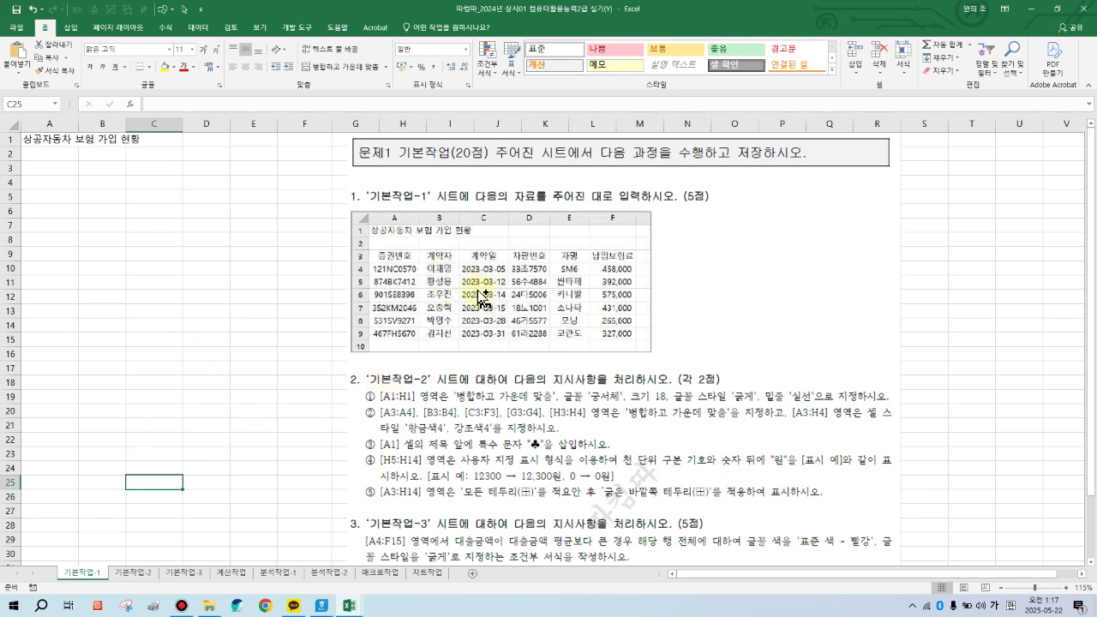
{"action": "mouse_move", "coordinate": [341, 188]}
{"action": "left_mouse_down"}
{"action": "mouse_move", "coordinate": [685, 351]}
{"action": "mouse_move", "coordinate": [744, 360]}
{"action": "left_mouse_up"}
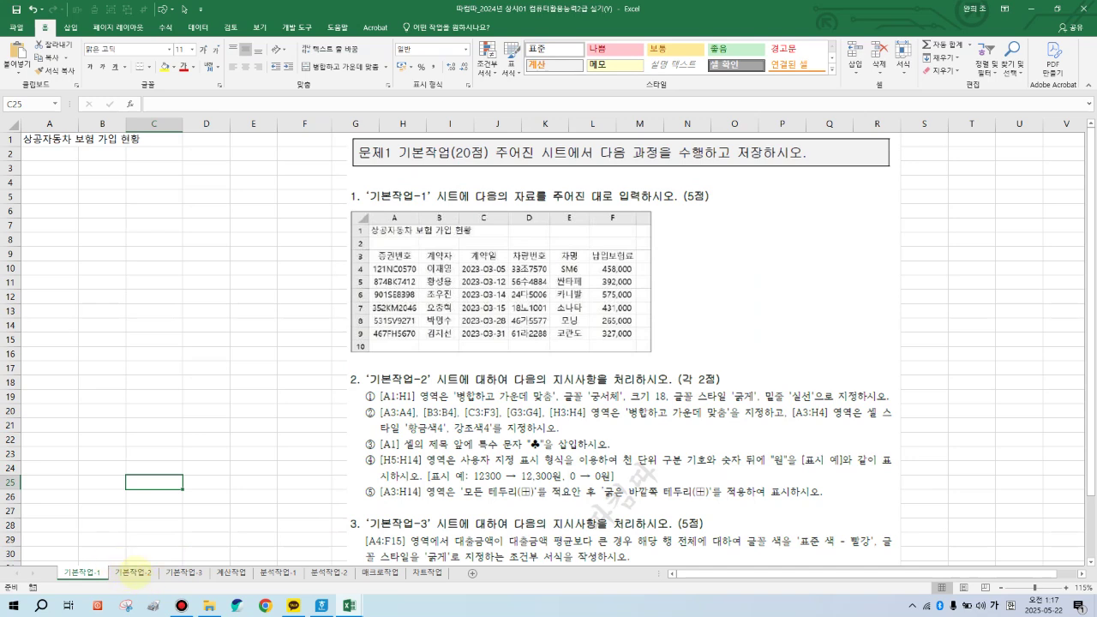
{"action": "left_click_drag", "start_coordinate": [109, 559], "coordinate": [159, 585]}
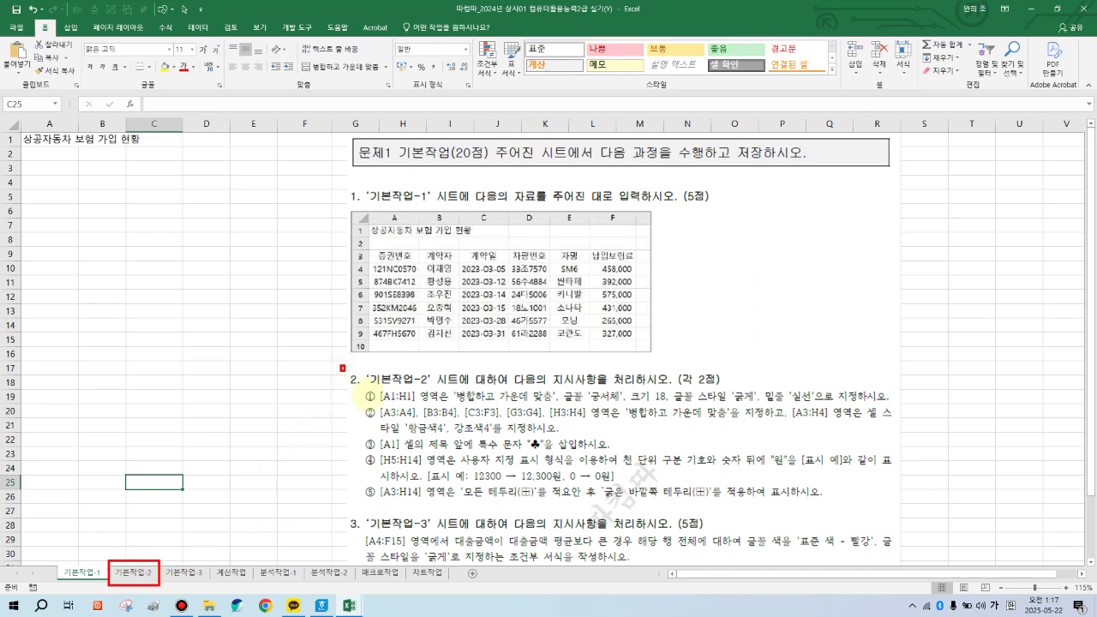
{"action": "mouse_move", "coordinate": [342, 366]}
{"action": "left_mouse_down"}
{"action": "mouse_move", "coordinate": [600, 472]}
{"action": "mouse_move", "coordinate": [900, 510]}
{"action": "left_mouse_up"}
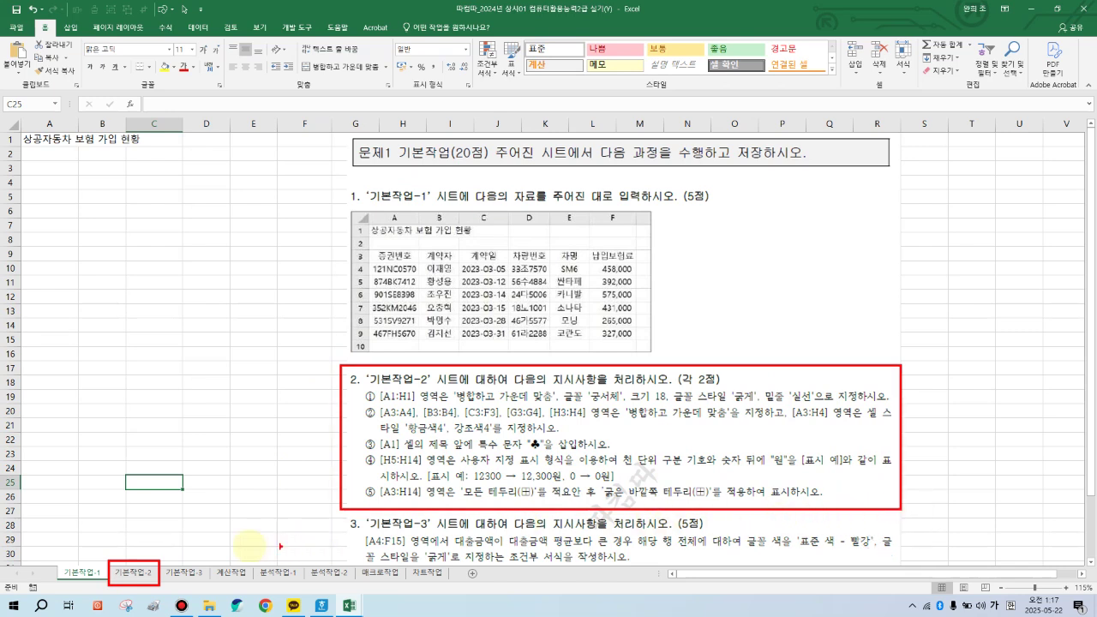
{"action": "key", "text": "e"}
{"action": "left_click_drag", "start_coordinate": [157, 563], "coordinate": [209, 580]}
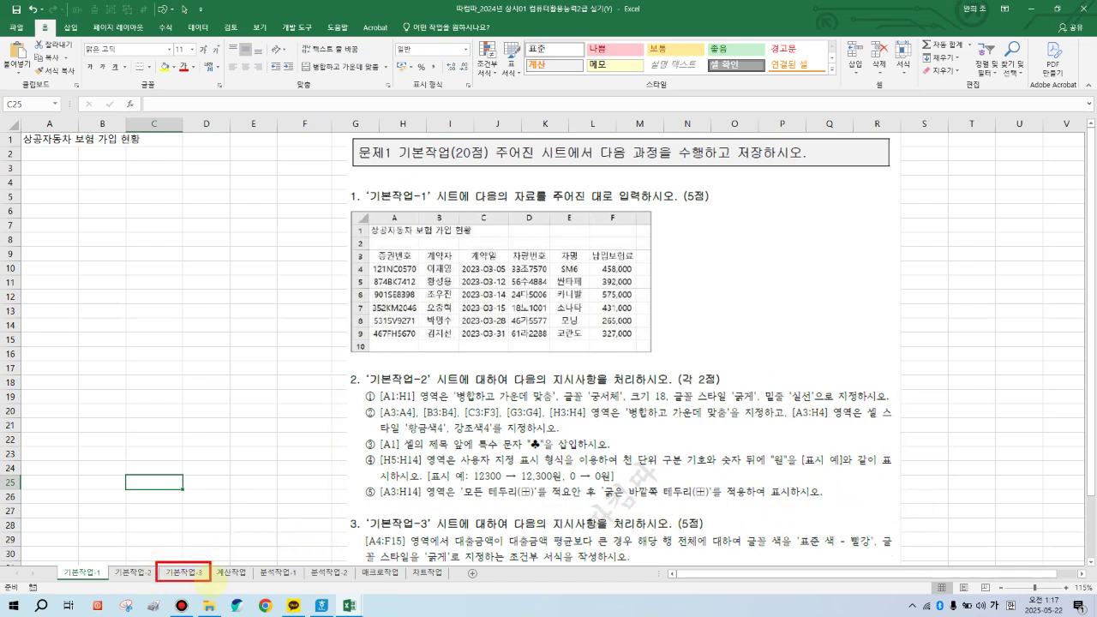
{"action": "mouse_move", "coordinate": [348, 511]}
{"action": "left_mouse_down"}
{"action": "mouse_move", "coordinate": [520, 564]}
{"action": "mouse_move", "coordinate": [910, 568]}
{"action": "mouse_move", "coordinate": [901, 571]}
{"action": "left_mouse_up"}
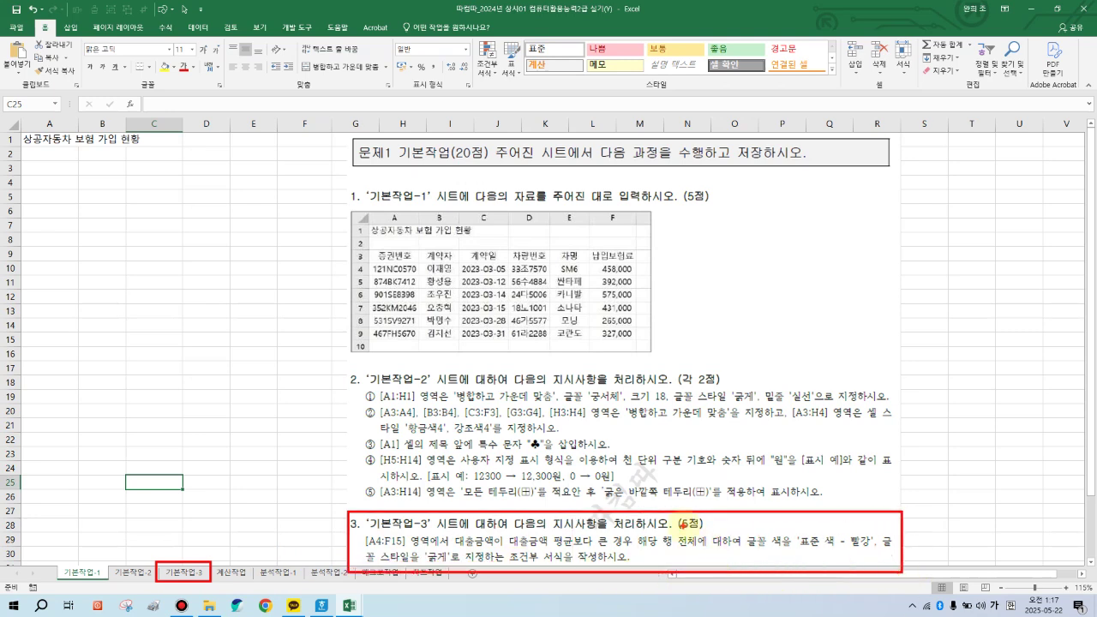
{"action": "key", "text": "Escape"}
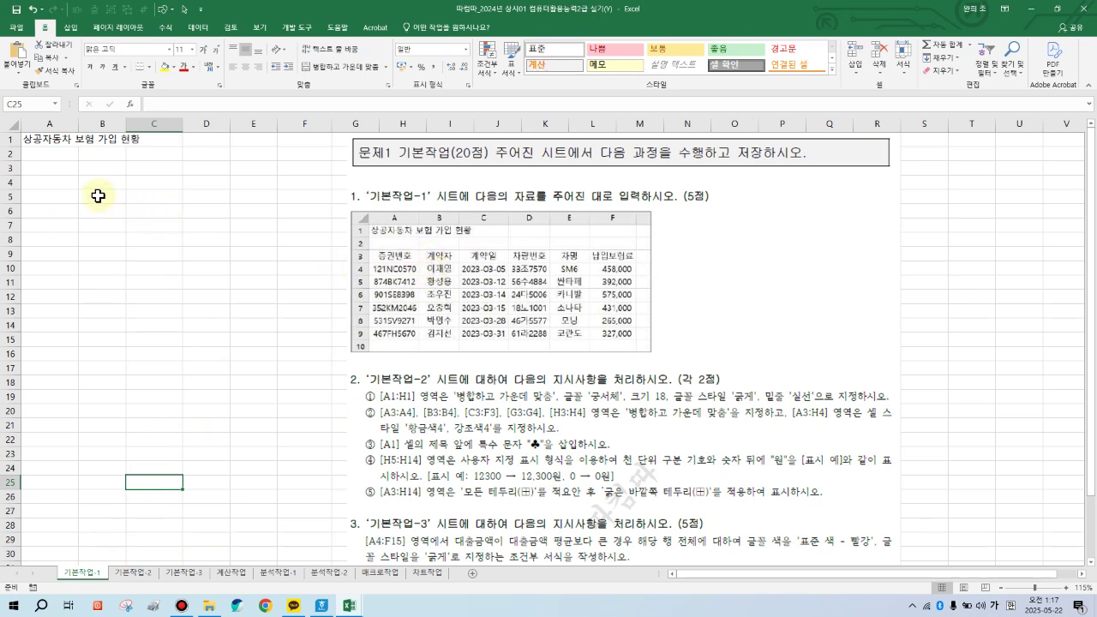
Enter the headers 증권번호, 계약자 and 계약일 in cells A3 to C3 of the 기본작업-1 sheet.
{"action": "left_click", "coordinate": [48, 169]}
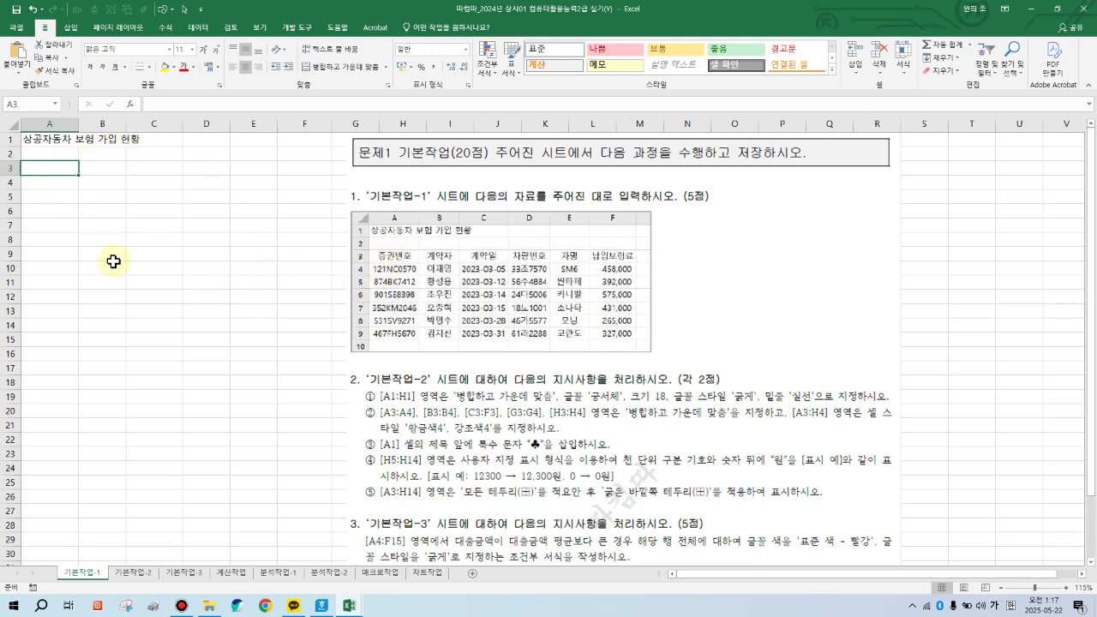
{"action": "scroll", "coordinate": [117, 262], "scroll_direction": "up", "scroll_amount": 3}
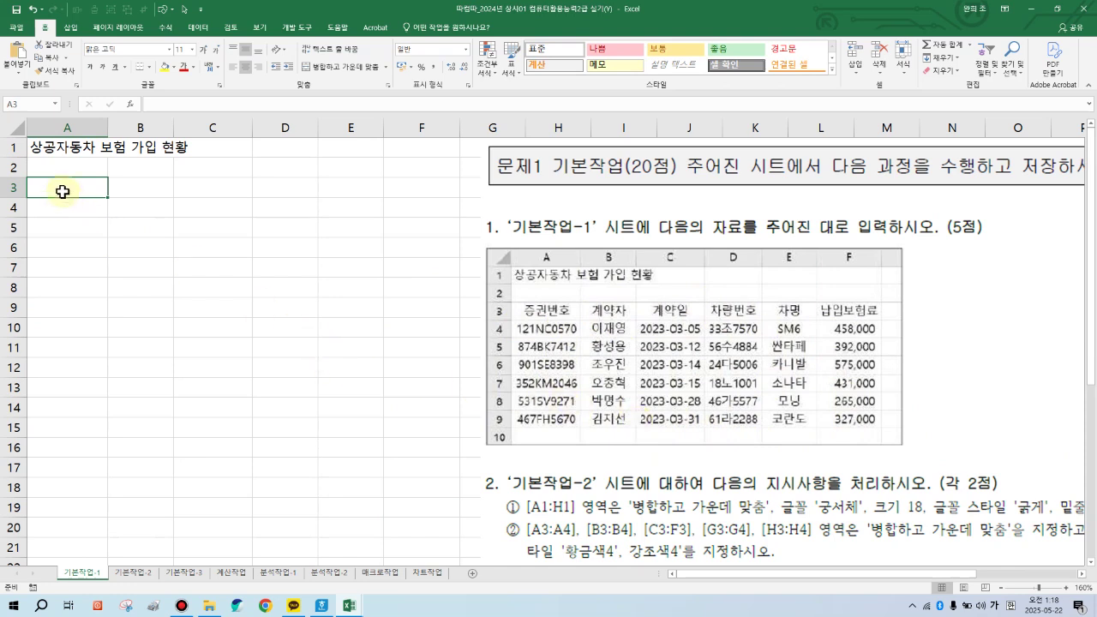
{"action": "type", "text": "즈"}
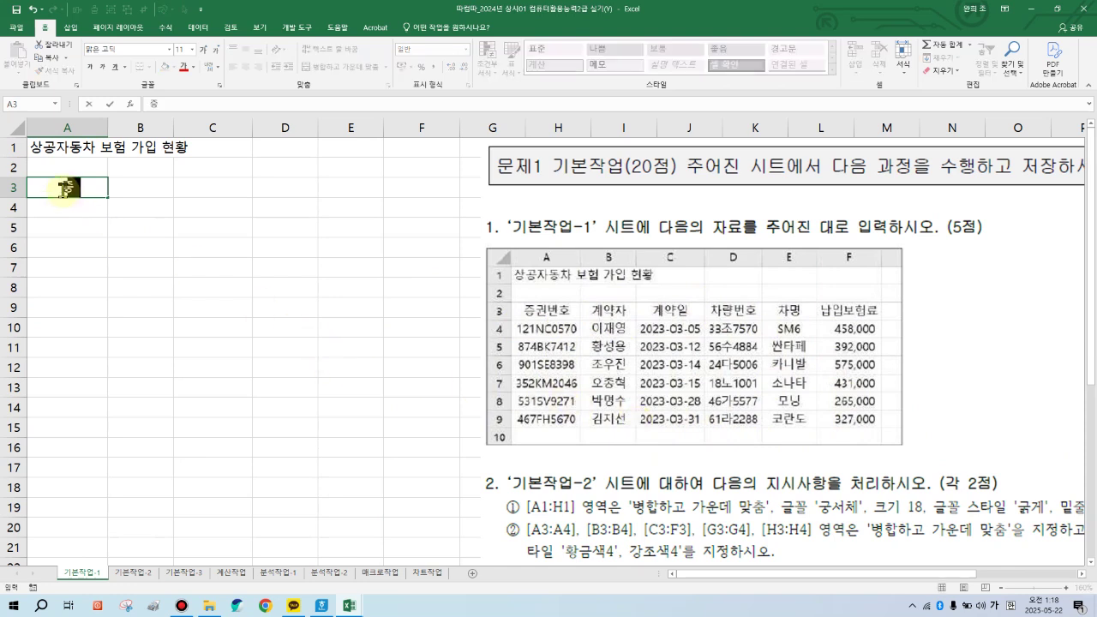
{"action": "type", "text": "권번호"}
{"action": "key", "text": "Tab"}
{"action": "type", "text": "곙"}
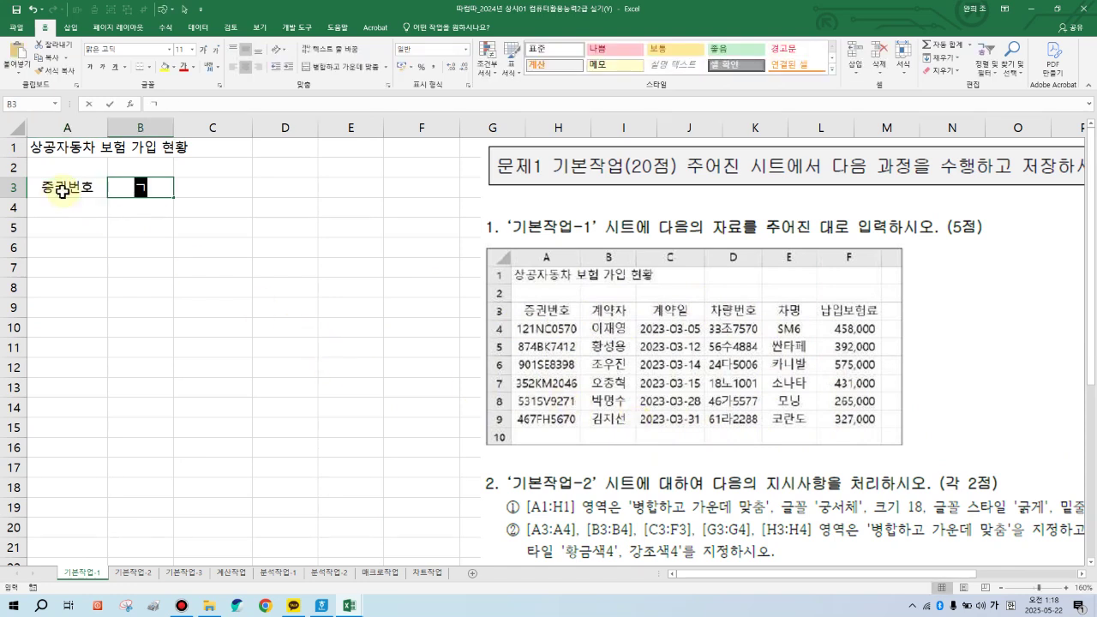
{"action": "type", "text": "약자"}
{"action": "key", "text": "Tab"}
{"action": "type", "text": "계약일"}
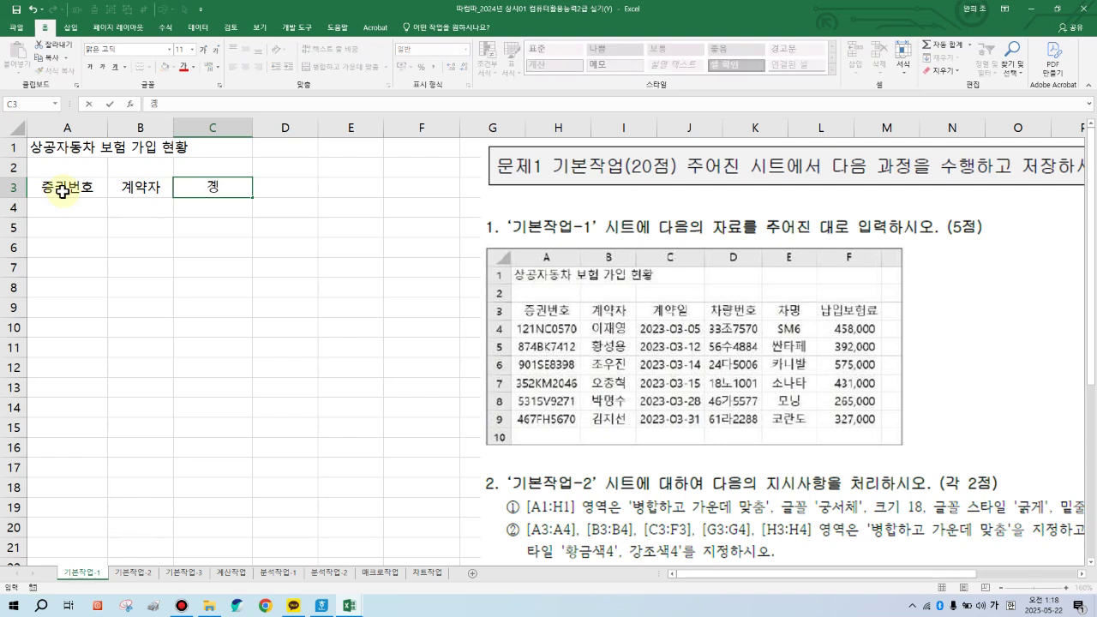
{"action": "key", "text": "Tab"}
Complete the header row with 차량번호, 차명 and 납입보험료 in cells D3 to F3.
{"action": "type", "text": "차량번호"}
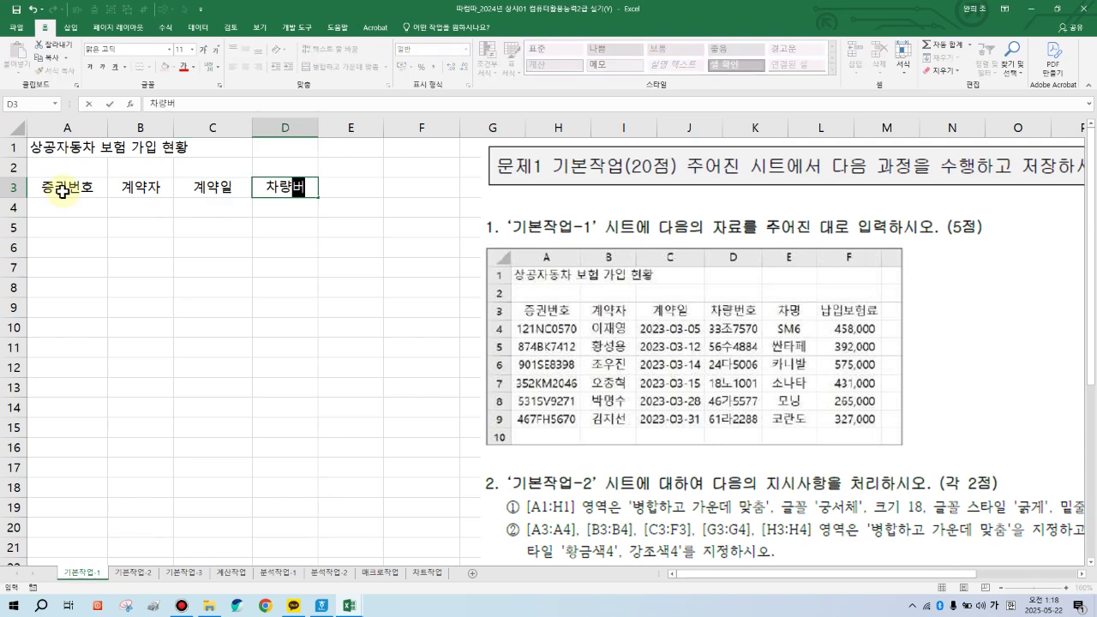
{"action": "key", "text": "ctrl+Return"}
{"action": "key", "text": "Tab"}
{"action": "type", "text": "차명"}
{"action": "key", "text": "Tab"}
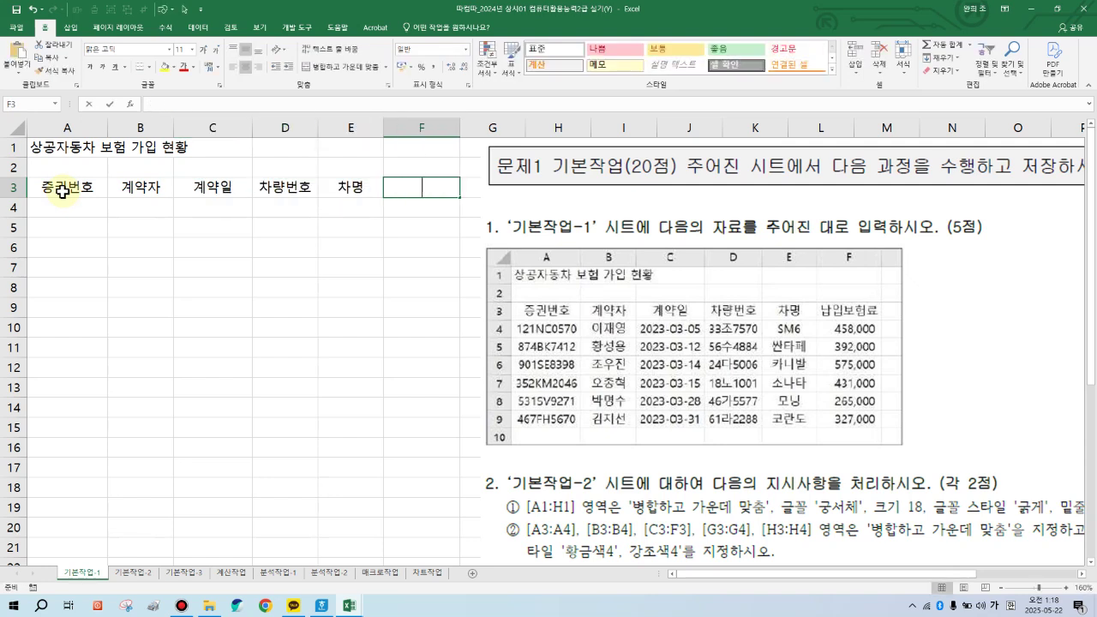
{"action": "type", "text": "납입보허"}
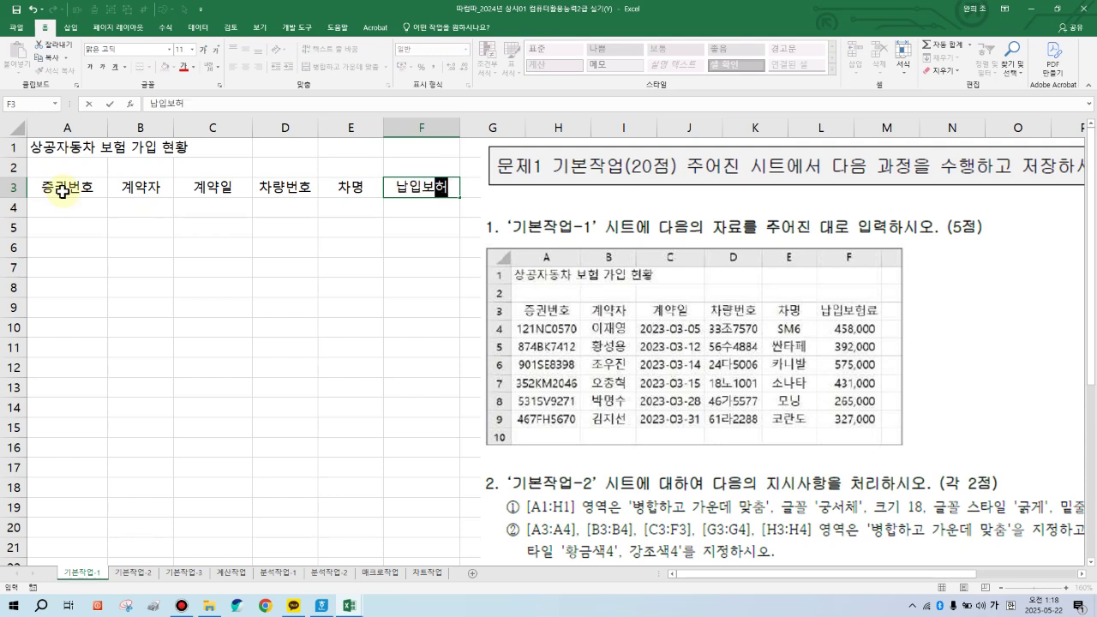
{"action": "type", "text": "료"}
{"action": "key", "text": "Return"}
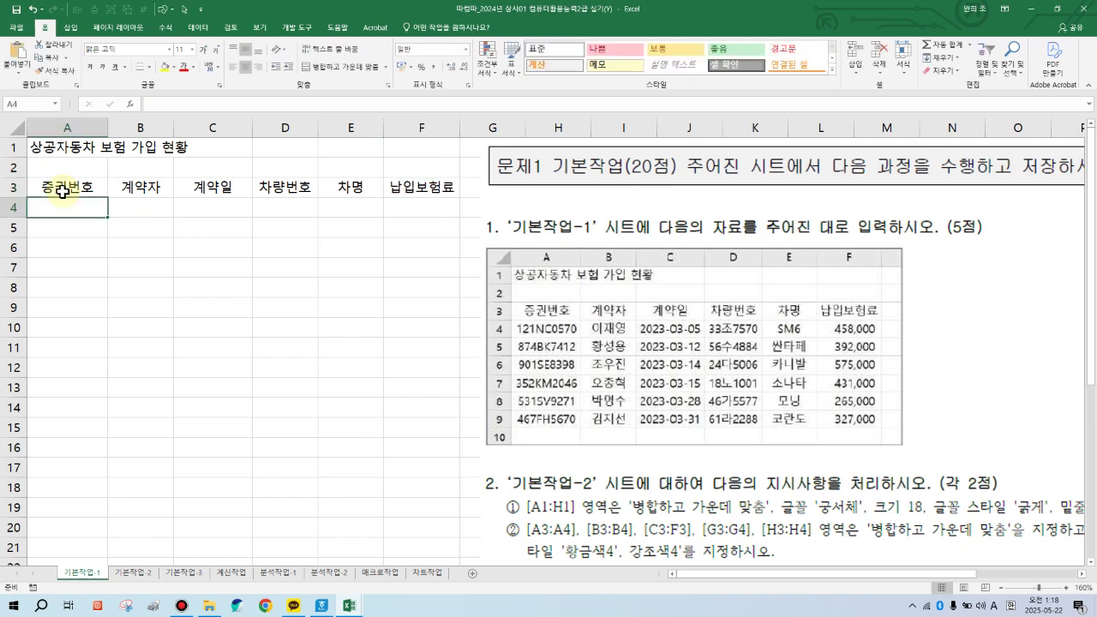
Fill cells A4 to A6 under 증권번호 with the first three policy numbers from the reference table.
{"action": "type", "text": "12"}
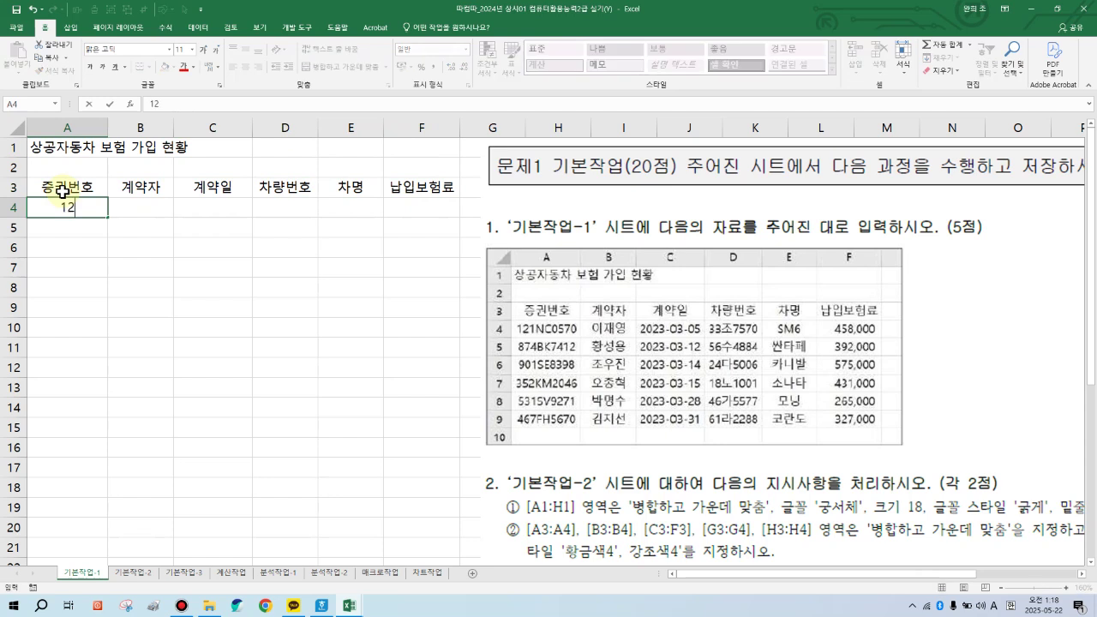
{"action": "type", "text": "1NC05W0"}
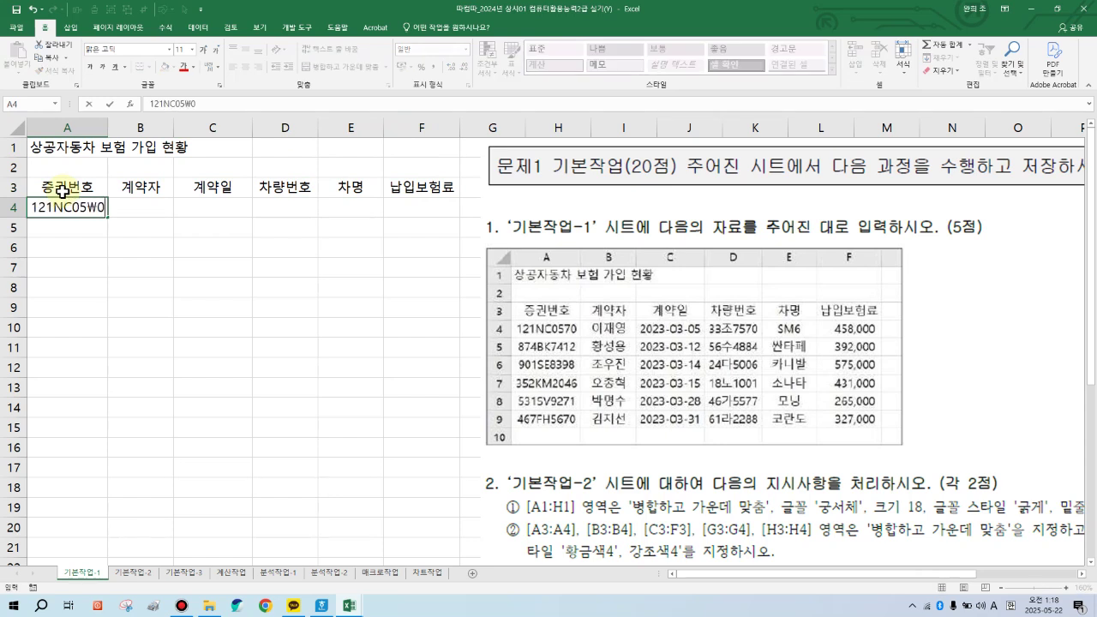
{"action": "key", "text": "BackSpace"}
{"action": "key", "text": "BackSpace"}
{"action": "type", "text": "70"}
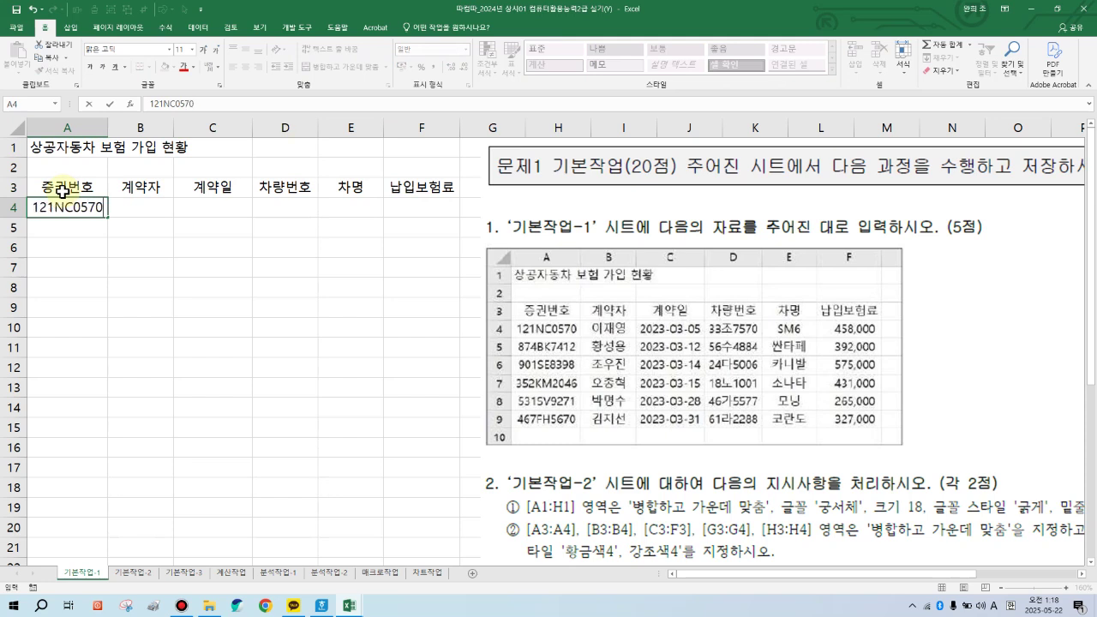
{"action": "key", "text": "Return"}
{"action": "type", "text": "874"}
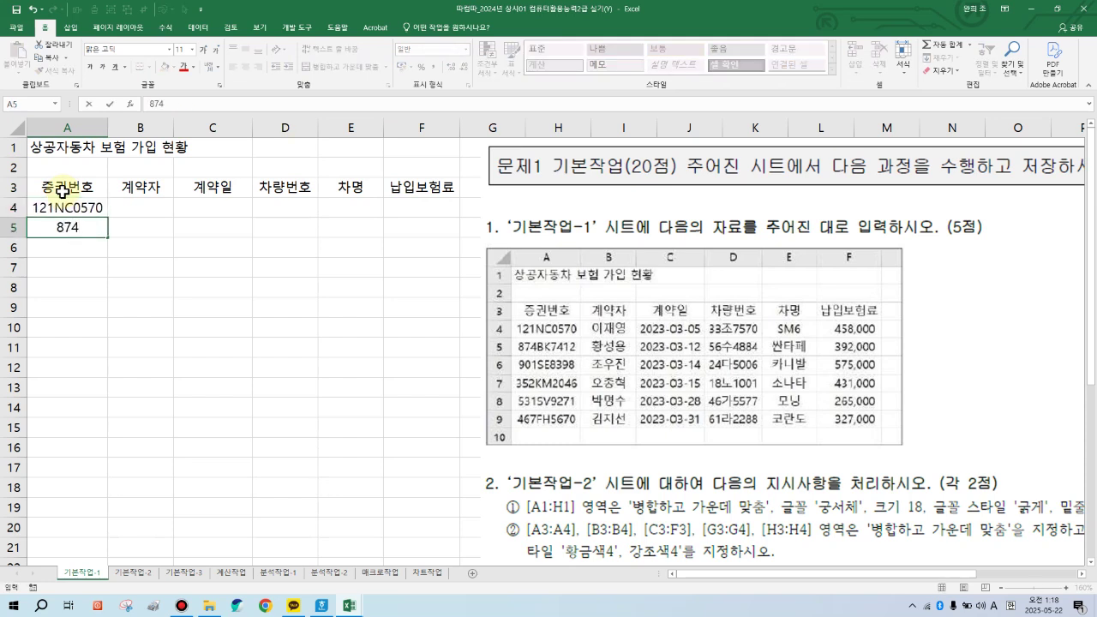
{"action": "type", "text": "BK7412"}
{"action": "key", "text": "Return"}
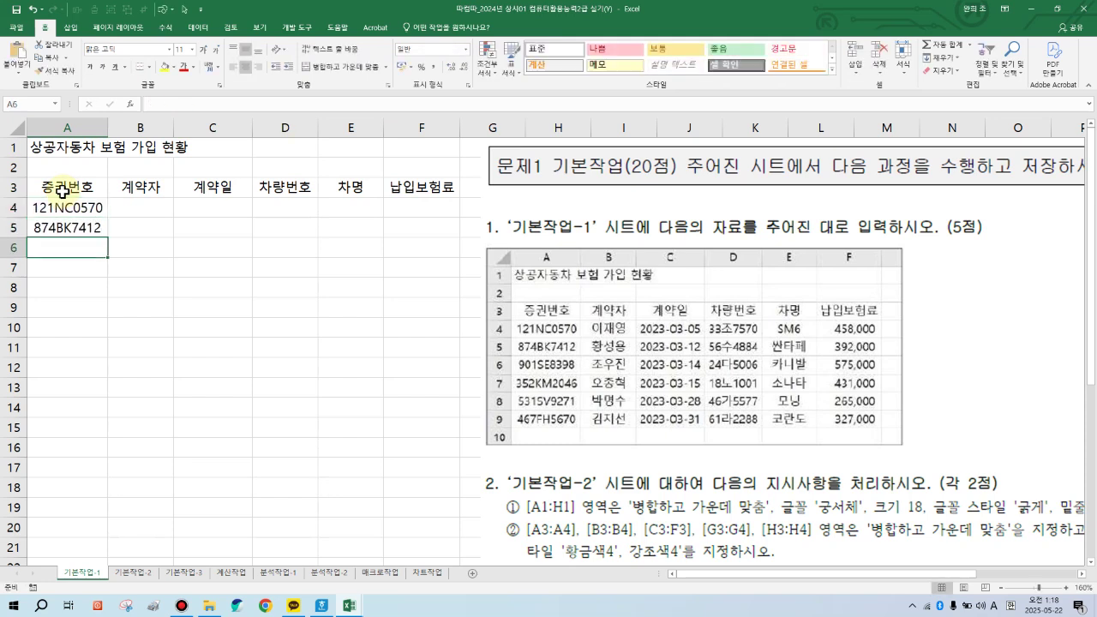
{"action": "type", "text": "901S"}
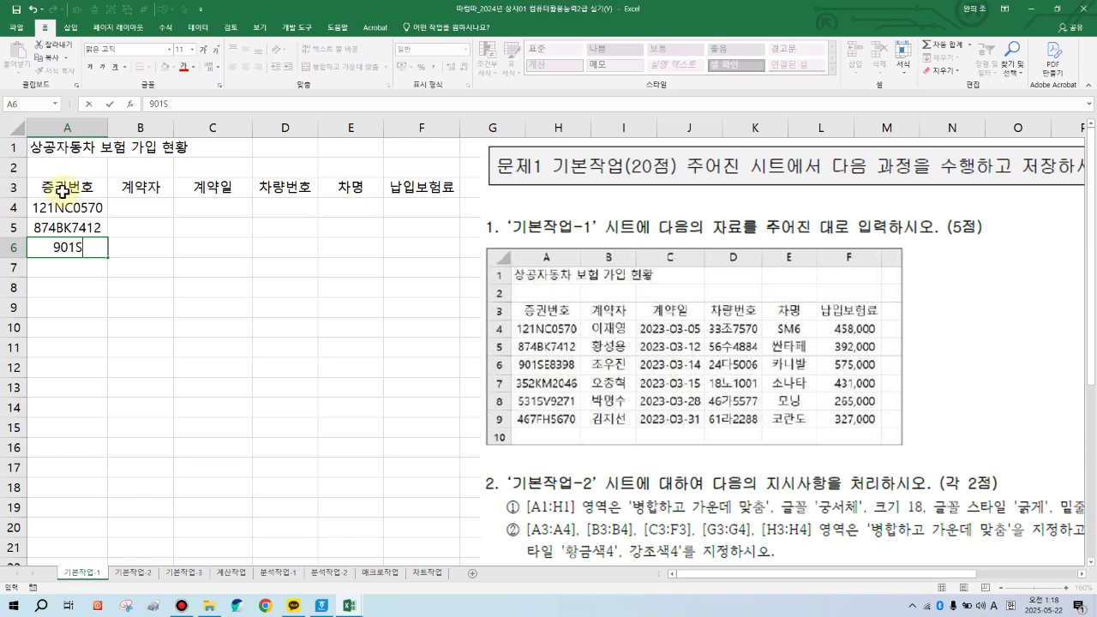
{"action": "type", "text": "E8398"}
{"action": "key", "text": "Return"}
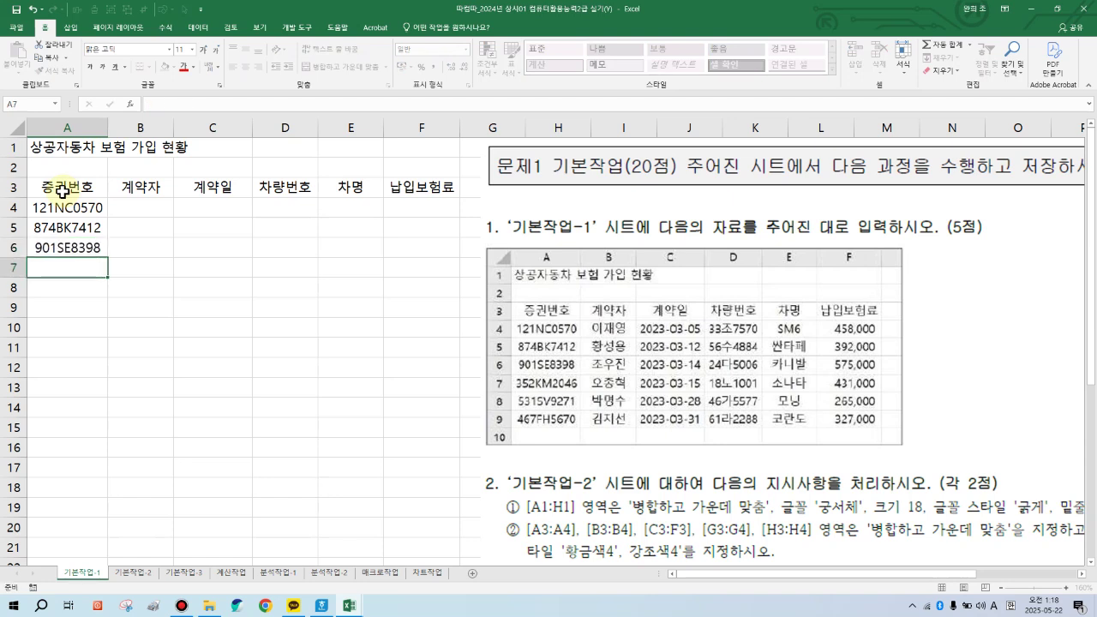
Fill cells A7 to A9 with the remaining three policy numbers from the reference table.
{"action": "type", "text": "352KM2046"}
{"action": "key", "text": "Return"}
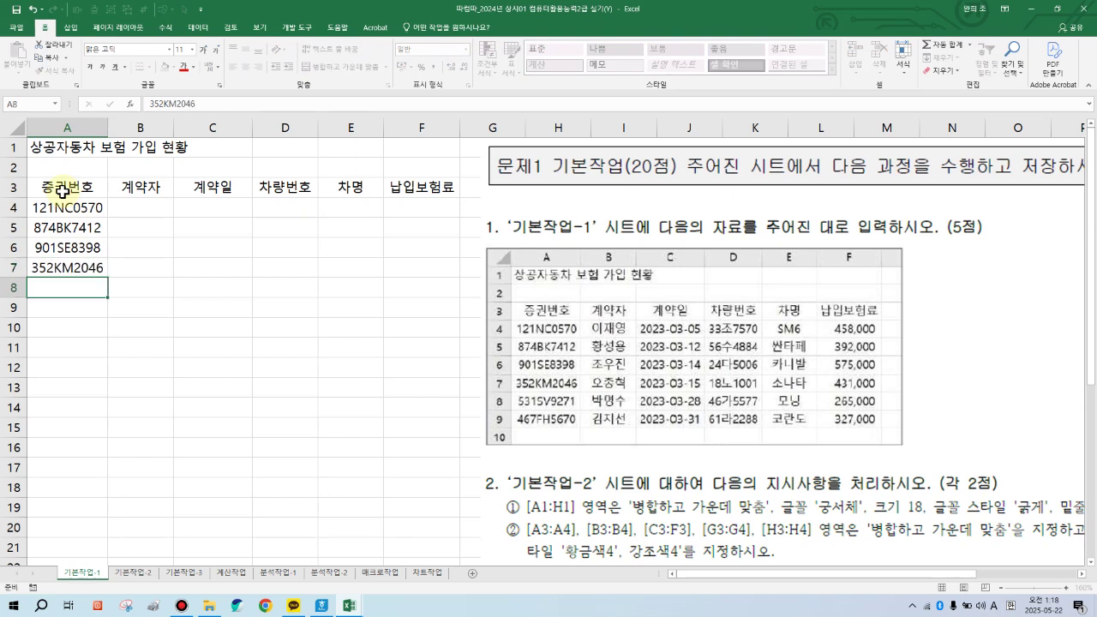
{"action": "type", "text": "531SV9271"}
{"action": "key", "text": "Return"}
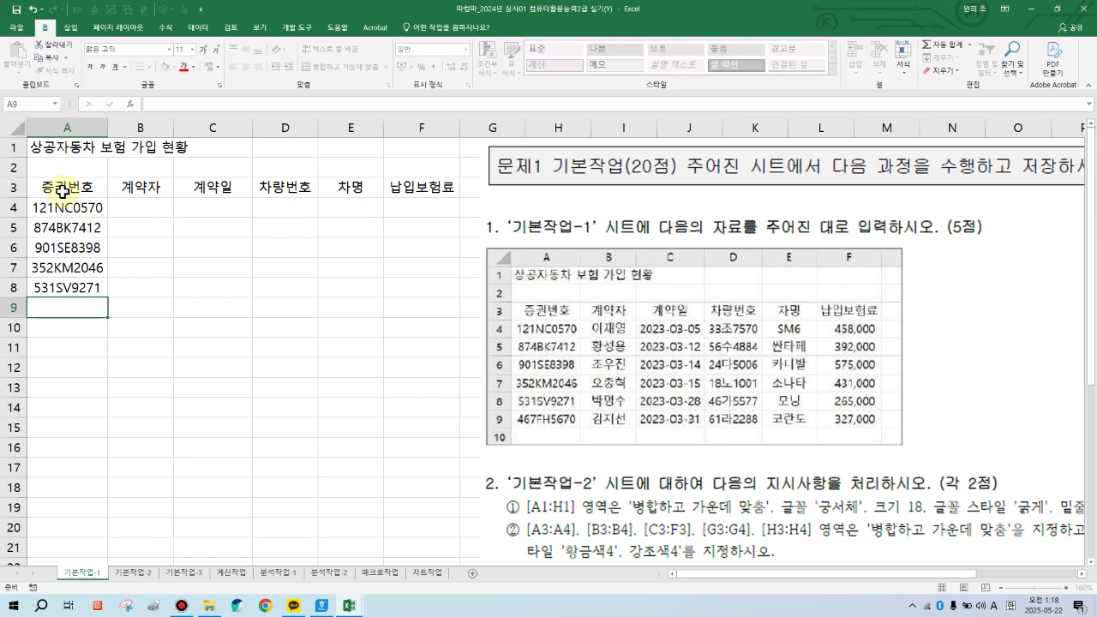
{"action": "type", "text": "467FH5670"}
{"action": "key", "text": "Return"}
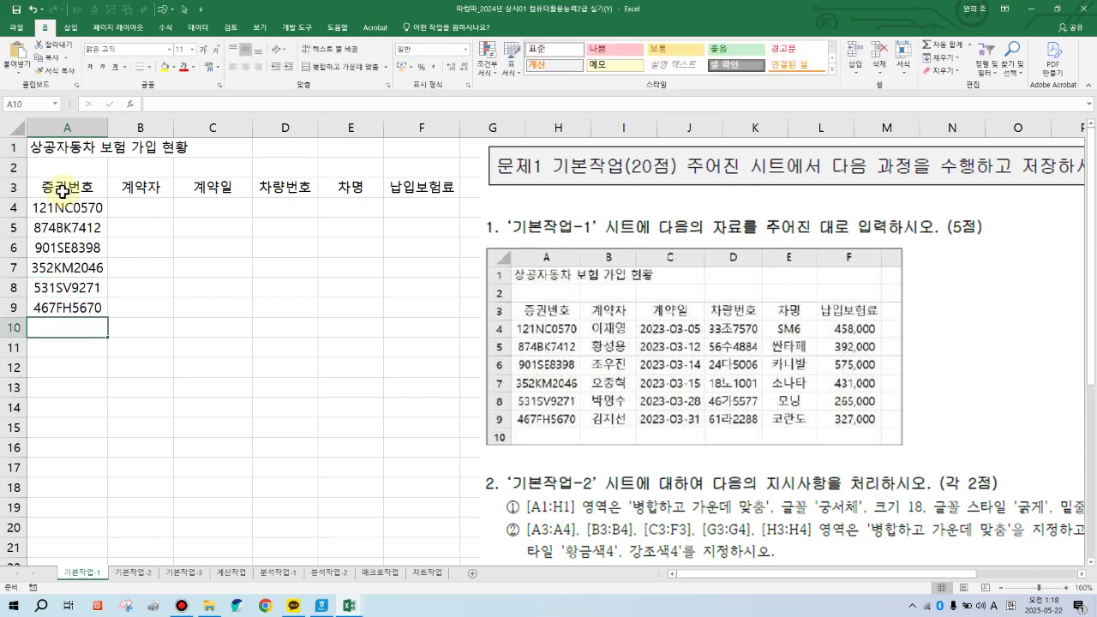
Enter the first three policyholders' full names from the reference table under 계약자 in cells B4 to B6.
{"action": "left_click", "coordinate": [141, 212]}
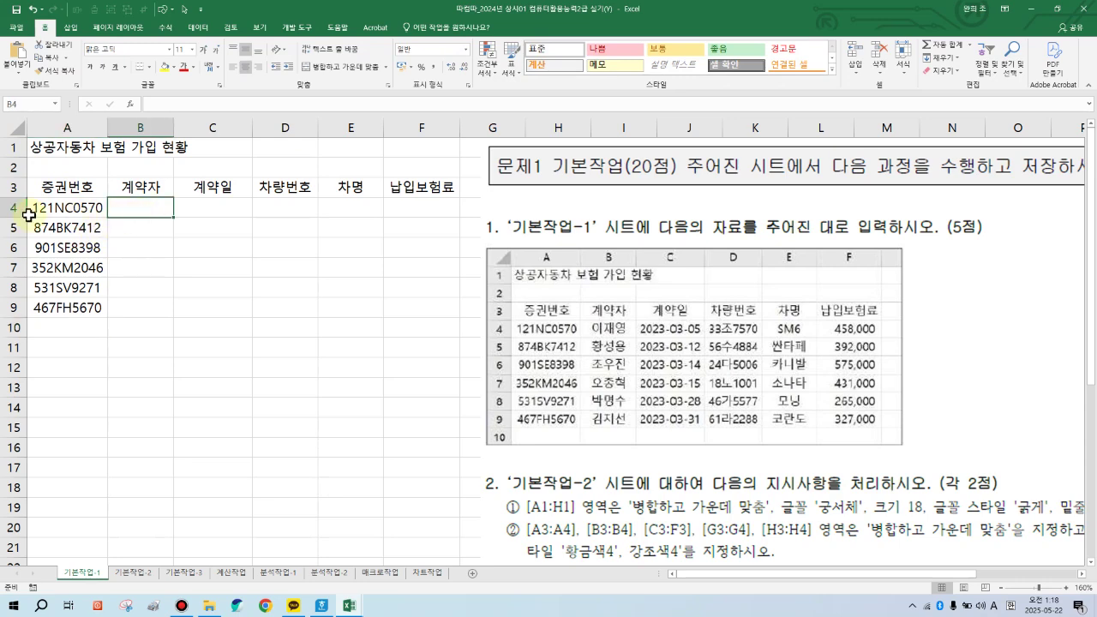
{"action": "type", "text": "DLD"}
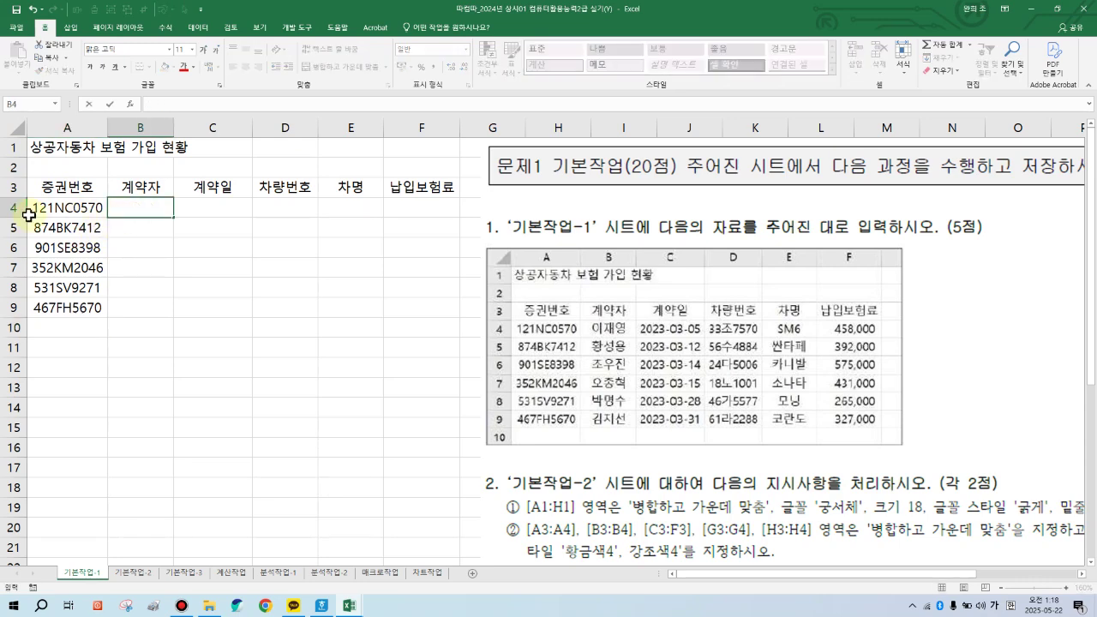
{"action": "type", "text": "이재영"}
{"action": "key", "text": "Return"}
{"action": "type", "text": "황ㅅ"}
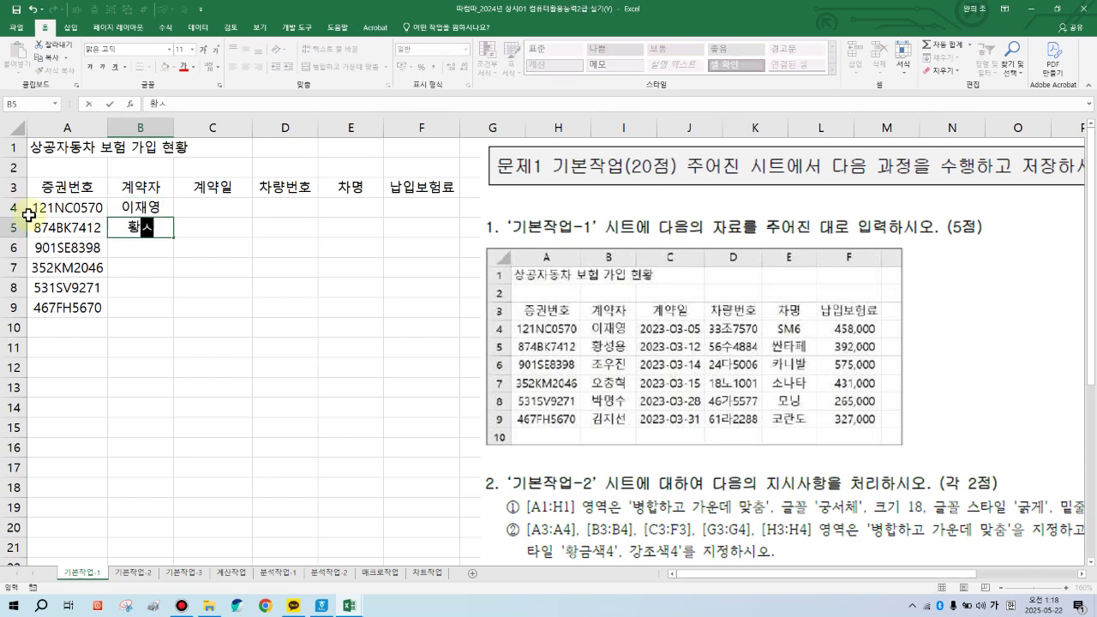
{"action": "type", "text": "성요ㅇ"}
{"action": "key", "text": "Return"}
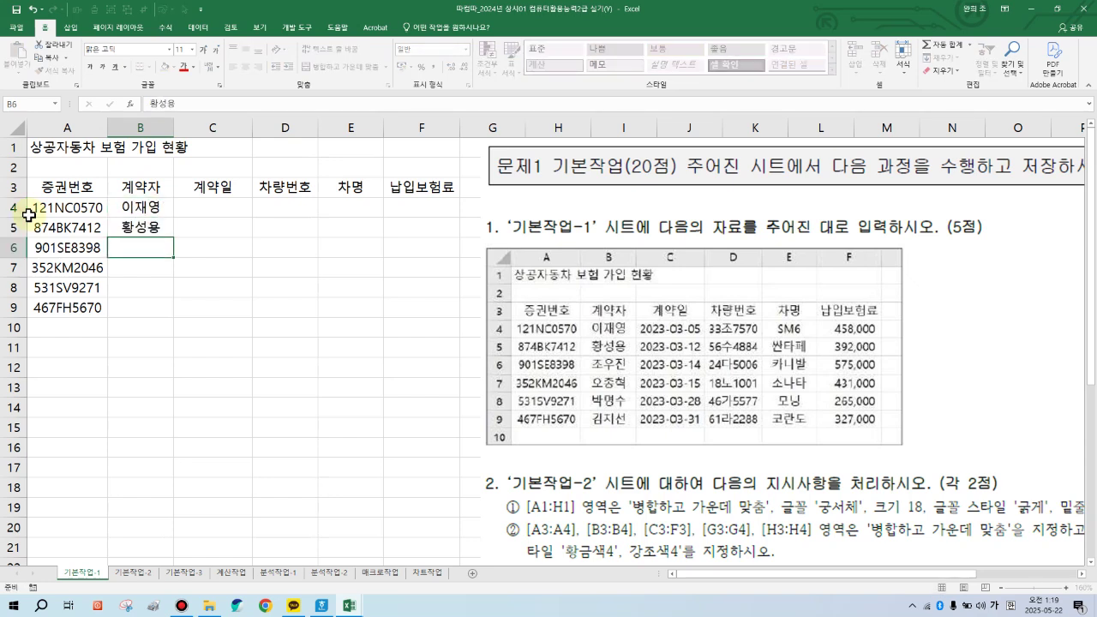
{"action": "type", "text": "조우진"}
{"action": "key", "text": "Return"}
Enter the last three policyholders' full names from the reference table in cells B7 to B9.
{"action": "type", "text": "ㅇ오종혁"}
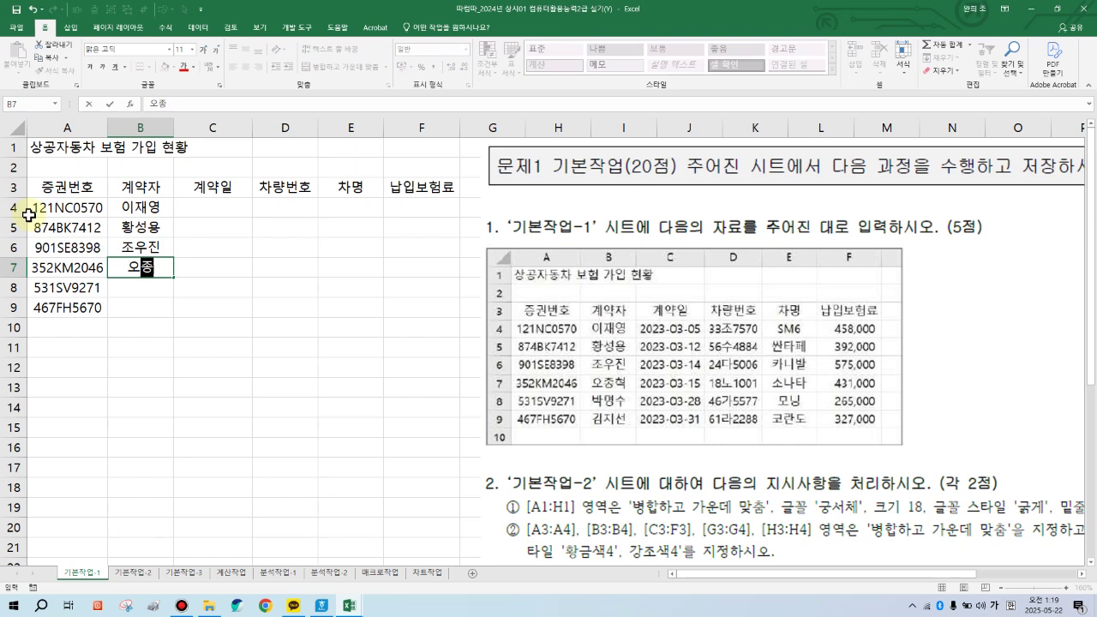
{"action": "key", "text": "Return"}
{"action": "type", "text": "박명수"}
{"action": "key", "text": "Return"}
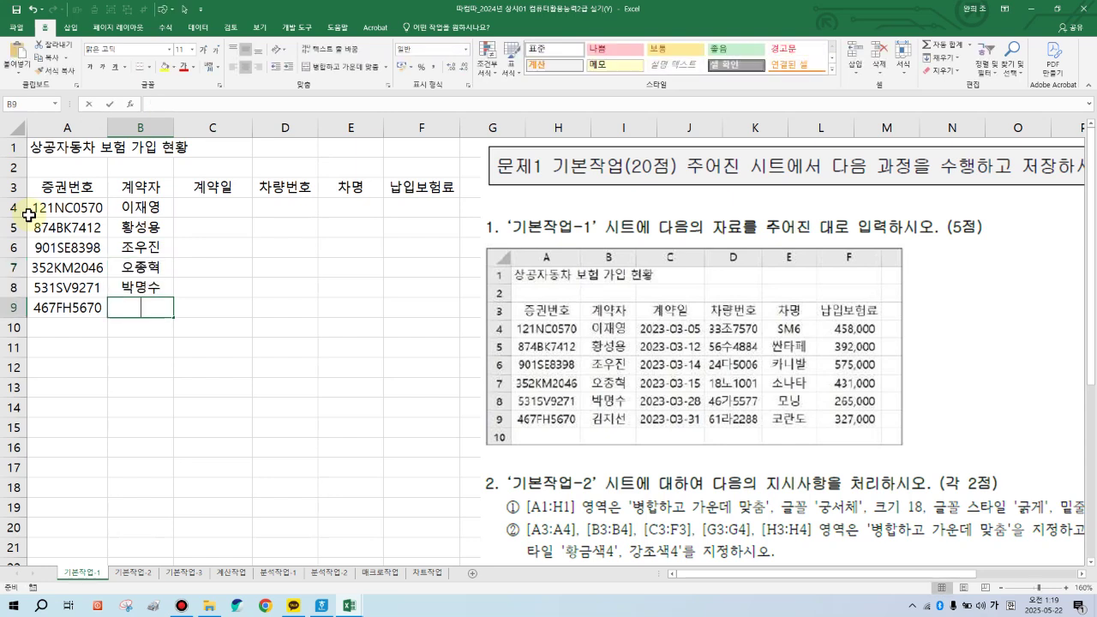
{"action": "type", "text": "김지선"}
{"action": "key", "text": "Return"}
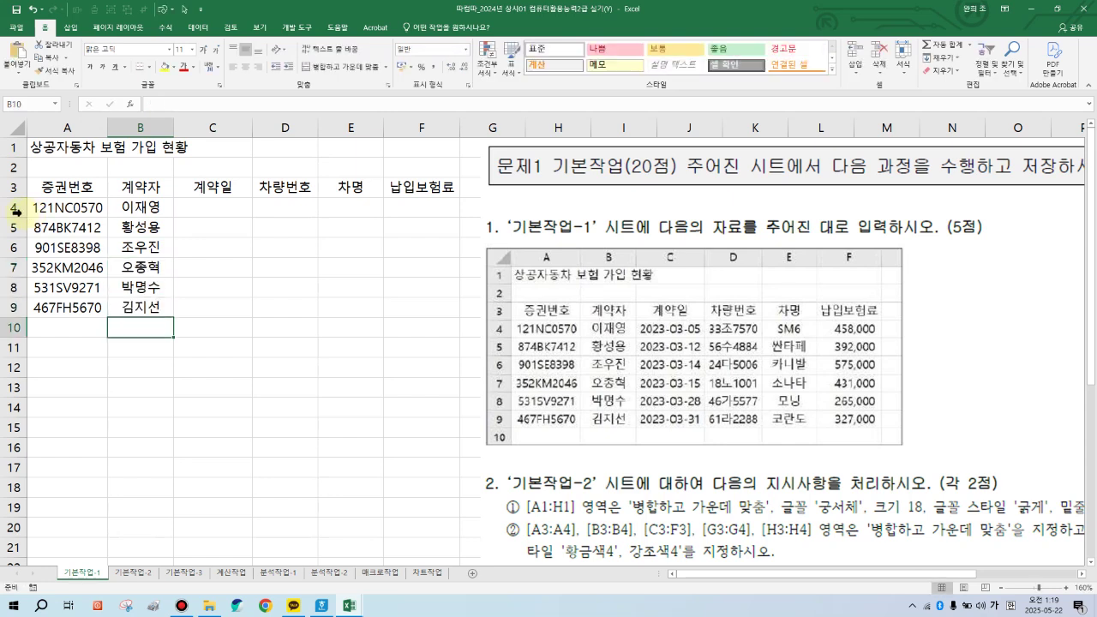
Enter the contract dates 2023-03-05, 2023-03-12 and 2023-03-14 under 계약일 in cells C4 to C6.
{"action": "left_click", "coordinate": [195, 209]}
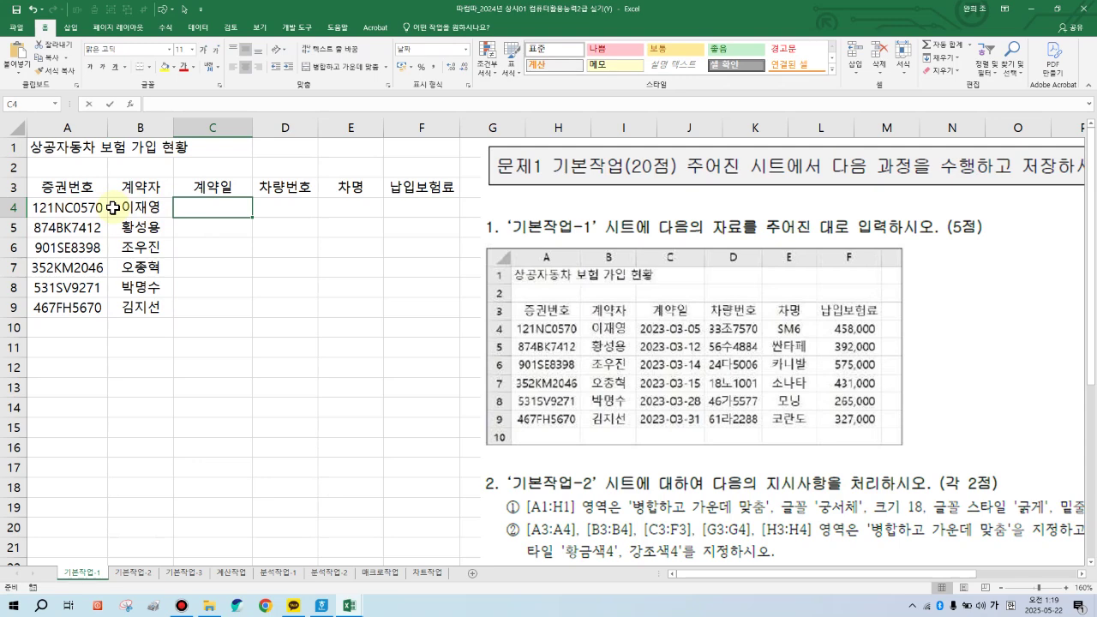
{"action": "type", "text": "23"}
{"action": "type", "text": "-03-05"}
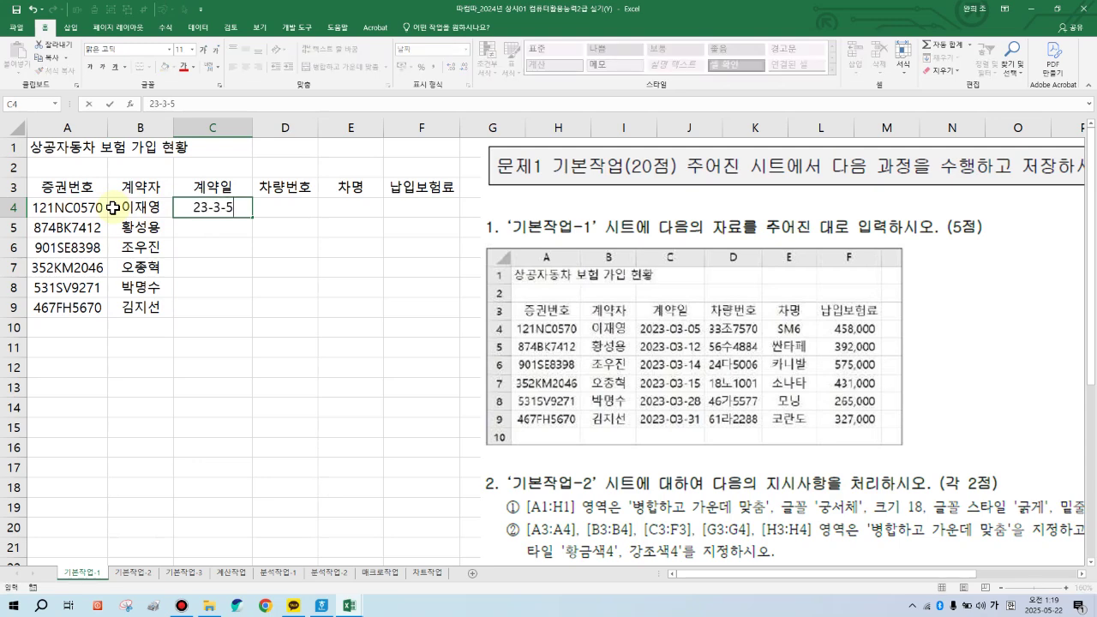
{"action": "key", "text": "Return"}
{"action": "type", "text": "23-03"}
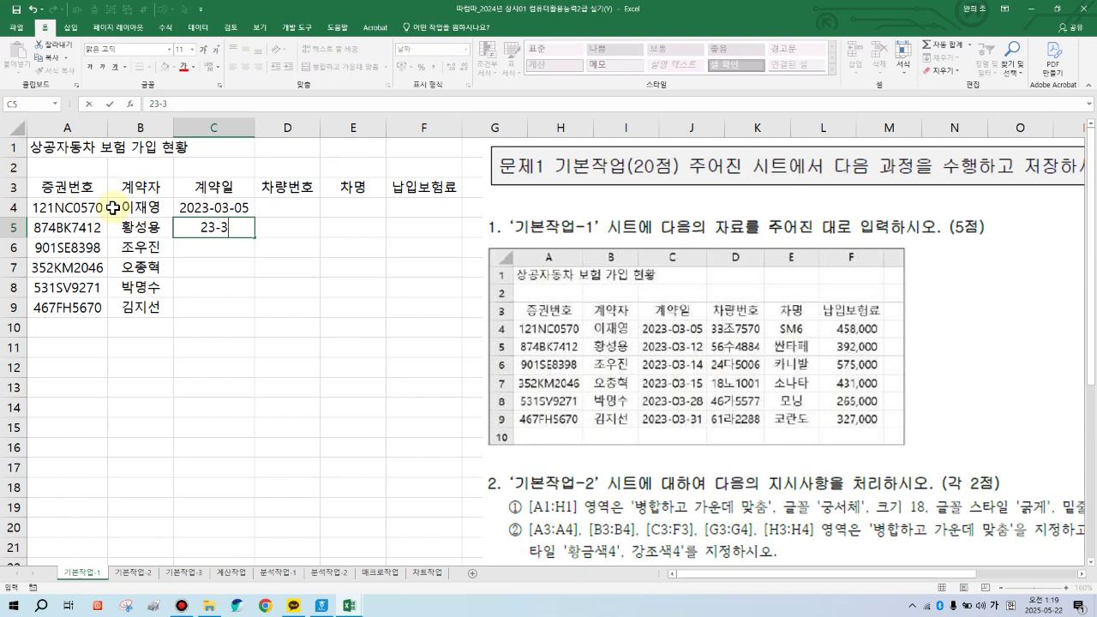
{"action": "type", "text": "-14"}
{"action": "key", "text": "Return"}
{"action": "type", "text": "23-3"}
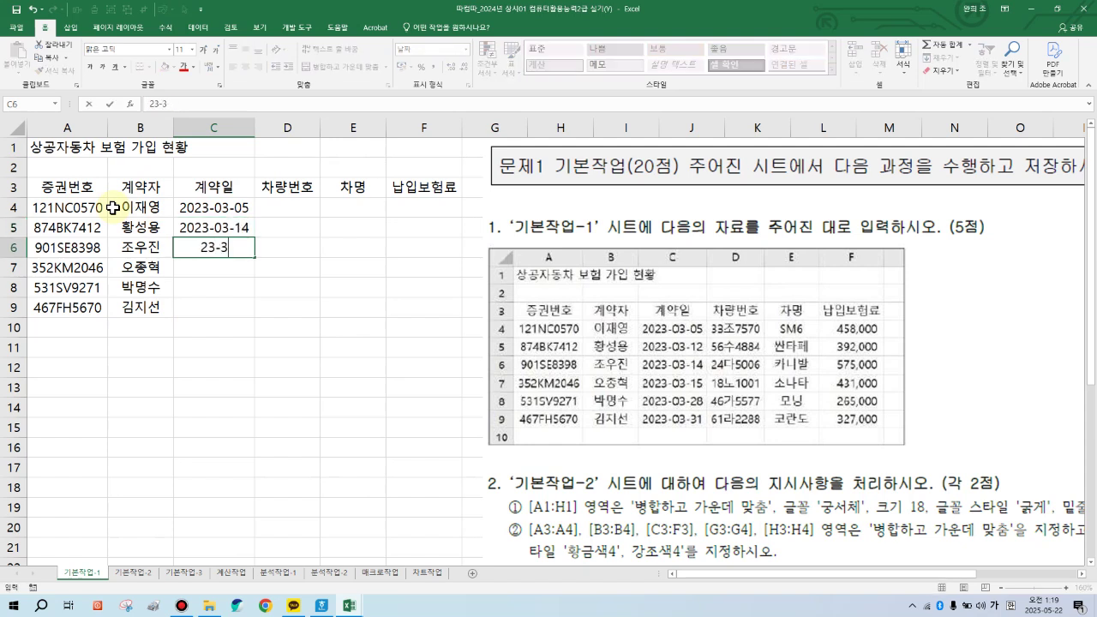
{"action": "type", "text": "-14"}
{"action": "key", "text": "Up"}
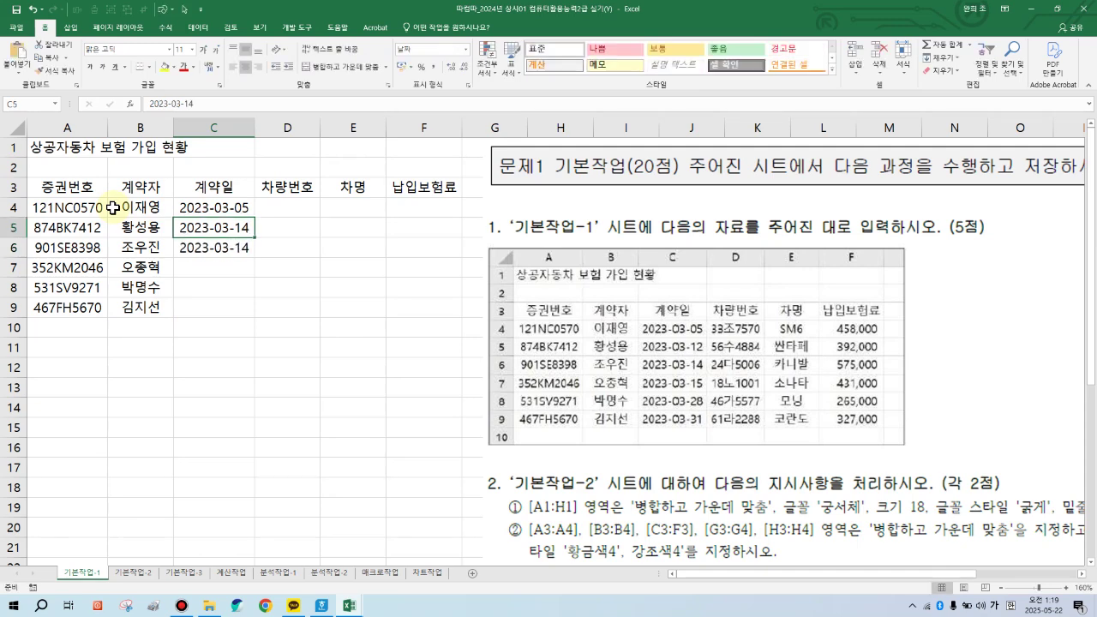
{"action": "type", "text": "23-03-12"}
{"action": "key", "text": "Down"}
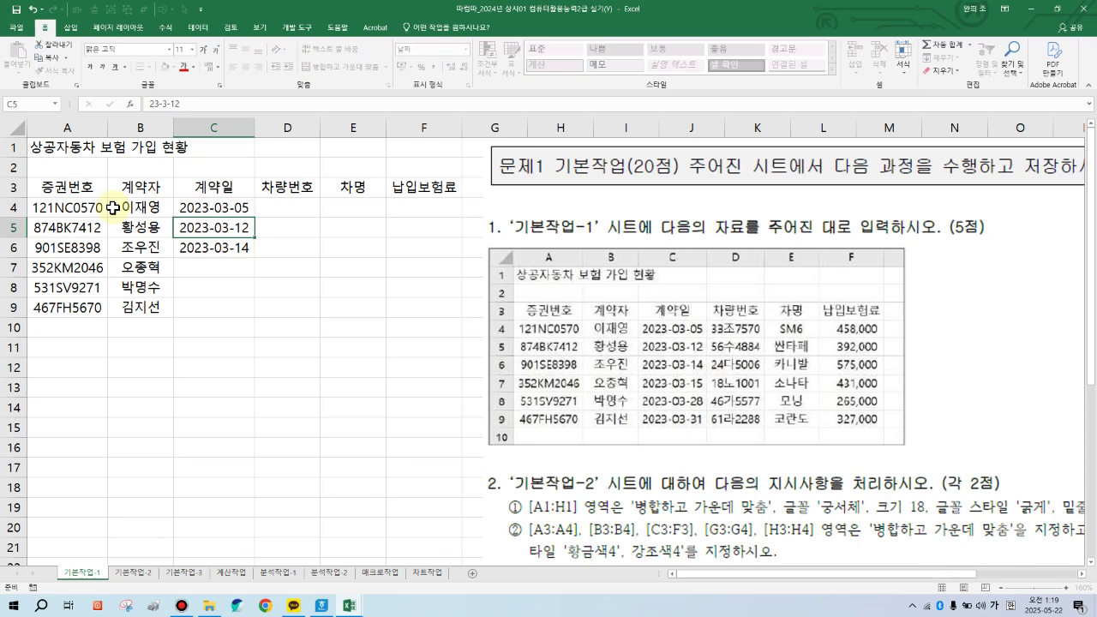
Enter the contract dates 2023-03-15, 2023-03-28 and 2023-03-31 in cells C7 to C9.
{"action": "key", "text": "Down"}
{"action": "type", "text": "2"}
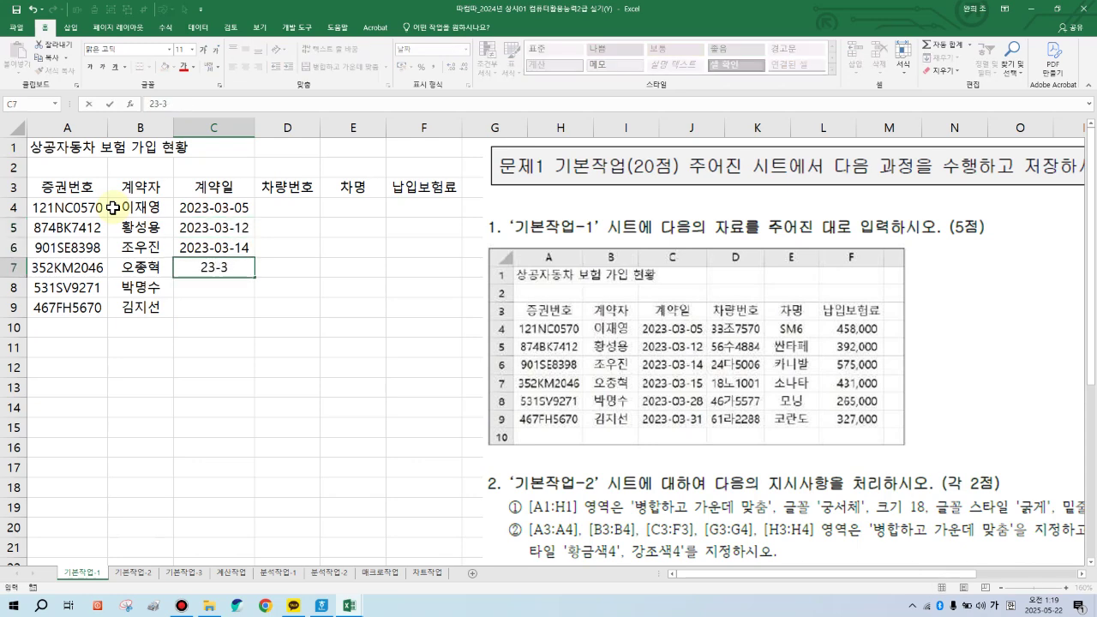
{"action": "type", "text": "3-03-15"}
{"action": "key", "text": "Down"}
{"action": "type", "text": "2"}
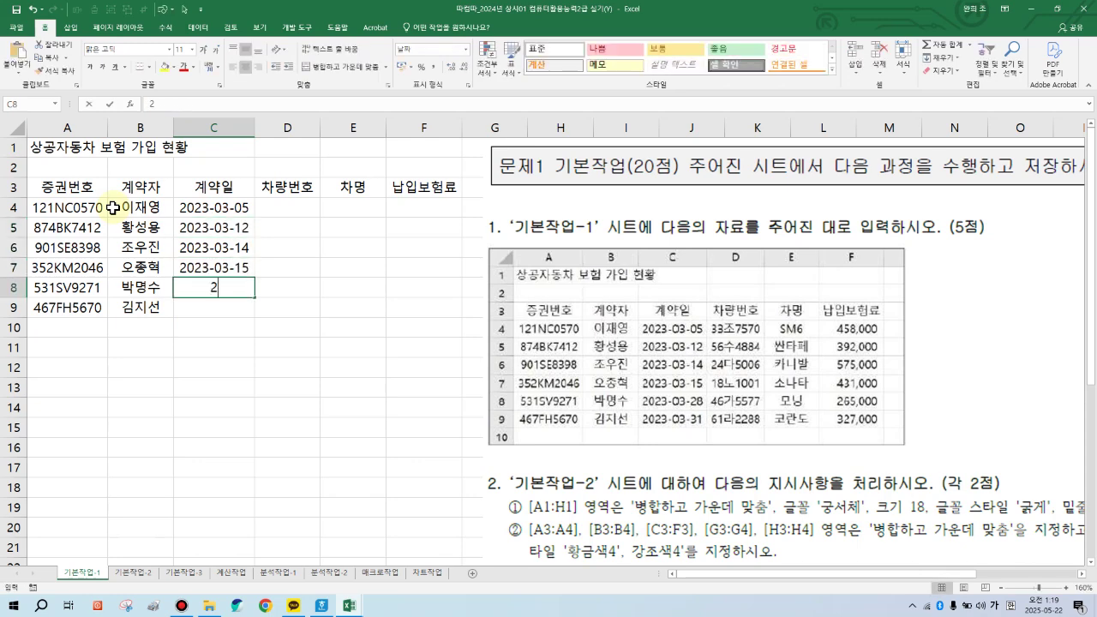
{"action": "type", "text": "3-33-"}
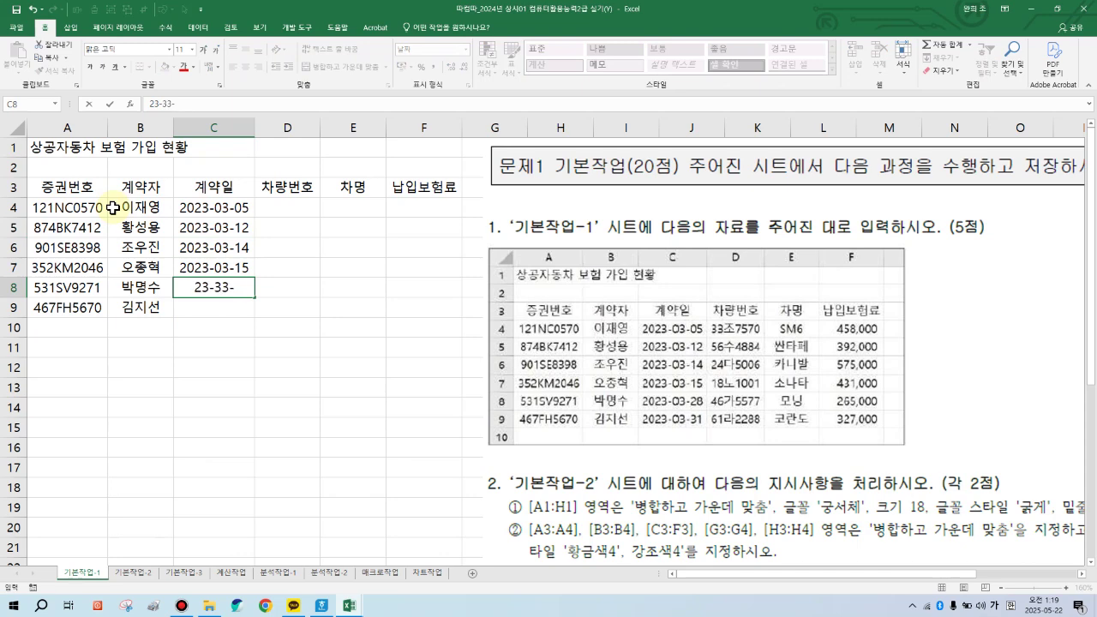
{"action": "key", "text": "BackSpace"}
{"action": "key", "text": "BackSpace"}
{"action": "type", "text": "-28"}
{"action": "key", "text": "Down"}
{"action": "type", "text": "23-0"}
{"action": "type", "text": "3-3-"}
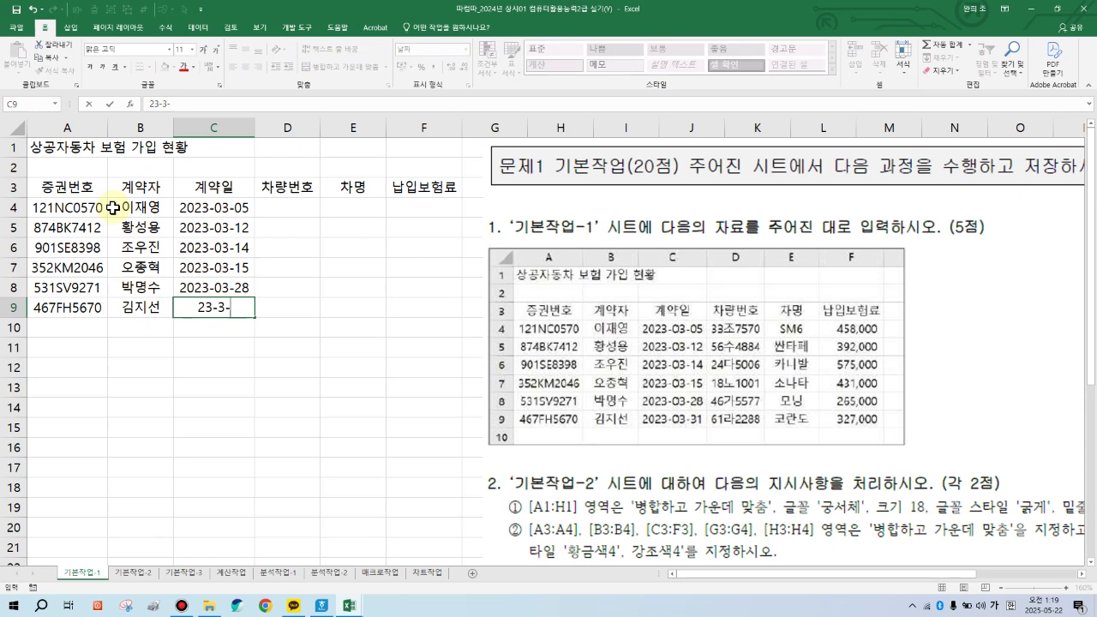
{"action": "type", "text": "31"}
{"action": "key", "text": "Down"}
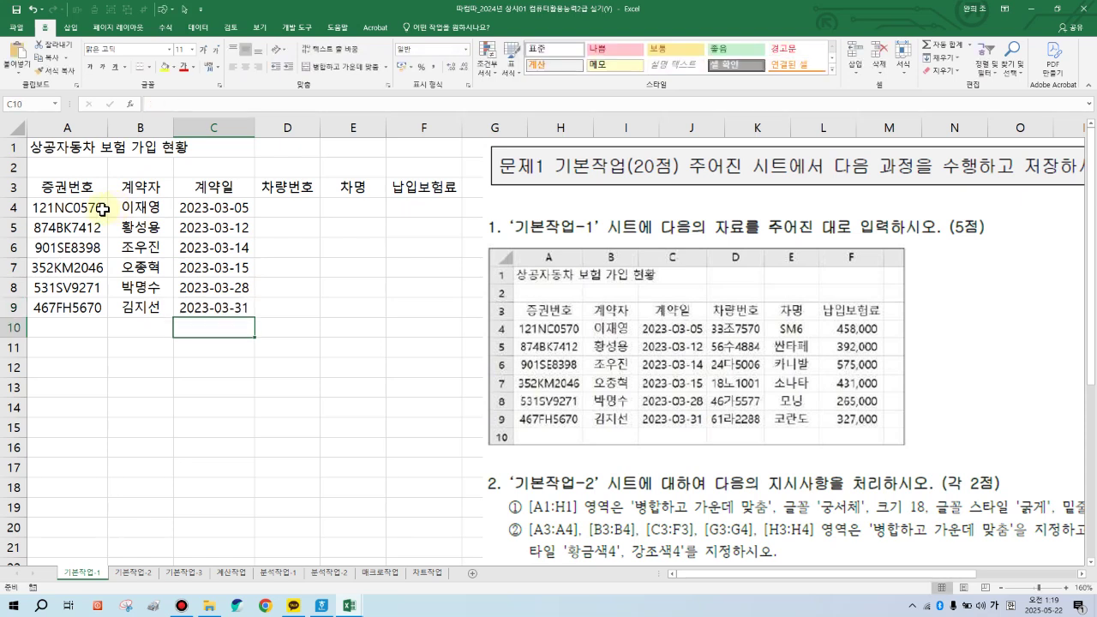
Fill cells D4 to D6 under 차량번호 with the first three vehicle registration numbers from the reference table.
{"action": "left_click", "coordinate": [271, 211]}
{"action": "type", "text": "33"}
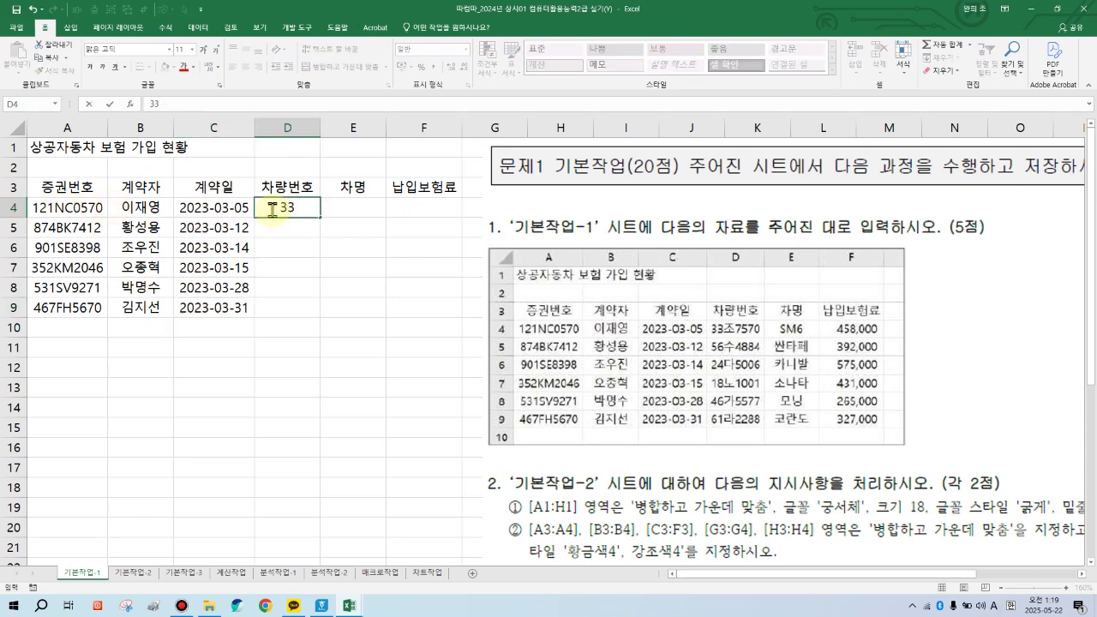
{"action": "type", "text": "조7570"}
{"action": "key", "text": "Return"}
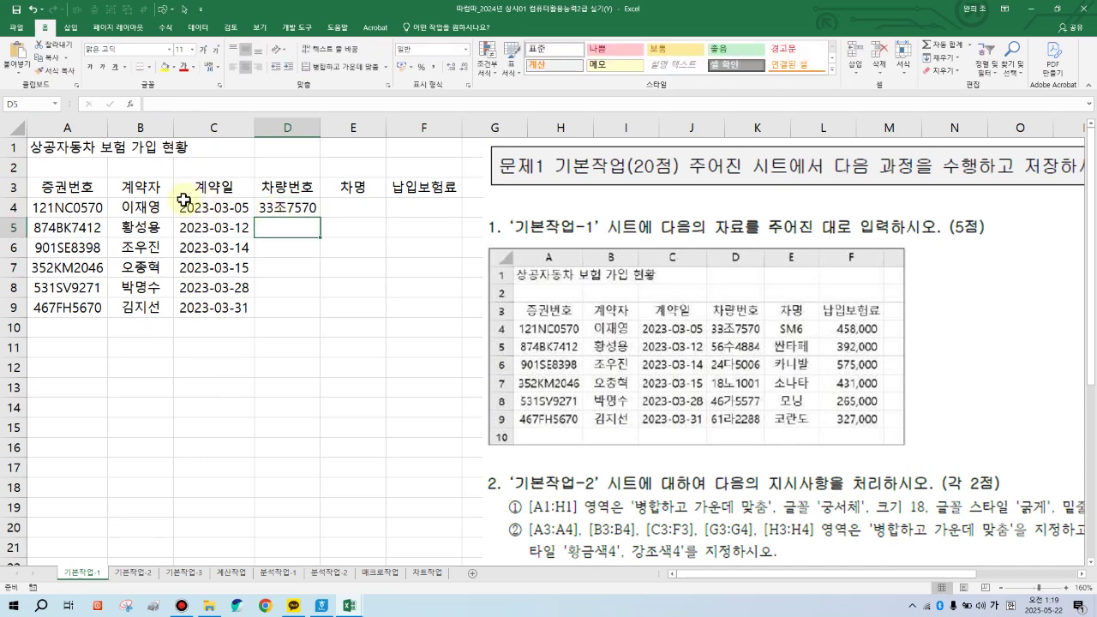
{"action": "type", "text": "56수4"}
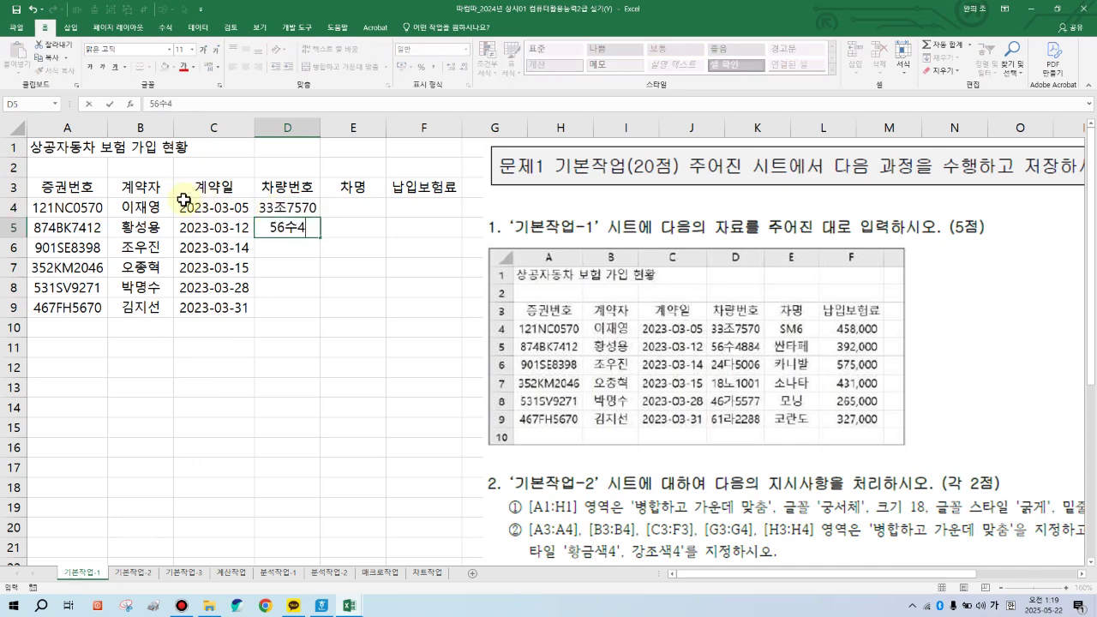
{"action": "type", "text": "884"}
{"action": "key", "text": "Return"}
{"action": "type", "text": "24"}
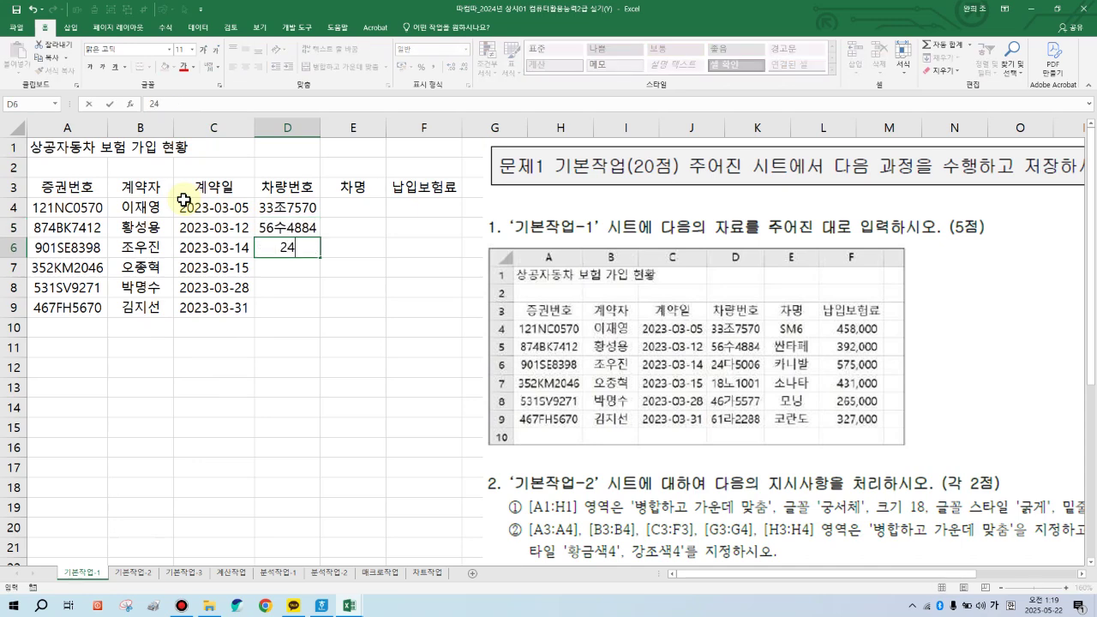
{"action": "type", "text": "다5006"}
{"action": "key", "text": "Return"}
Fill cells D7 to D9 with the remaining three vehicle registration numbers from the reference table.
{"action": "type", "text": "18노100"}
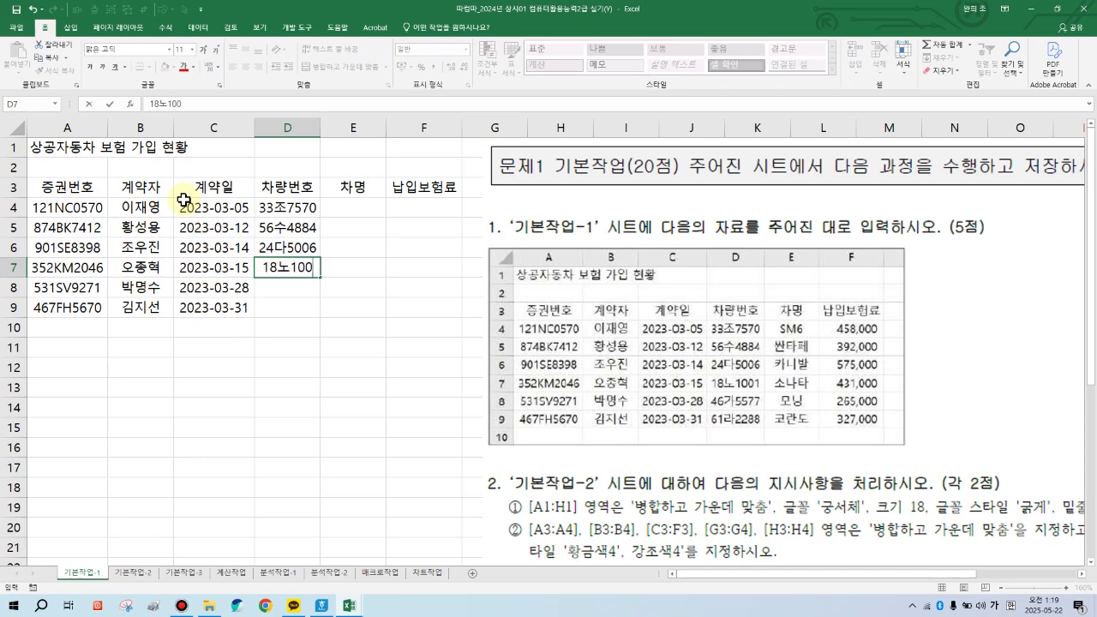
{"action": "type", "text": "1"}
{"action": "key", "text": "Return"}
{"action": "type", "text": "46가5577"}
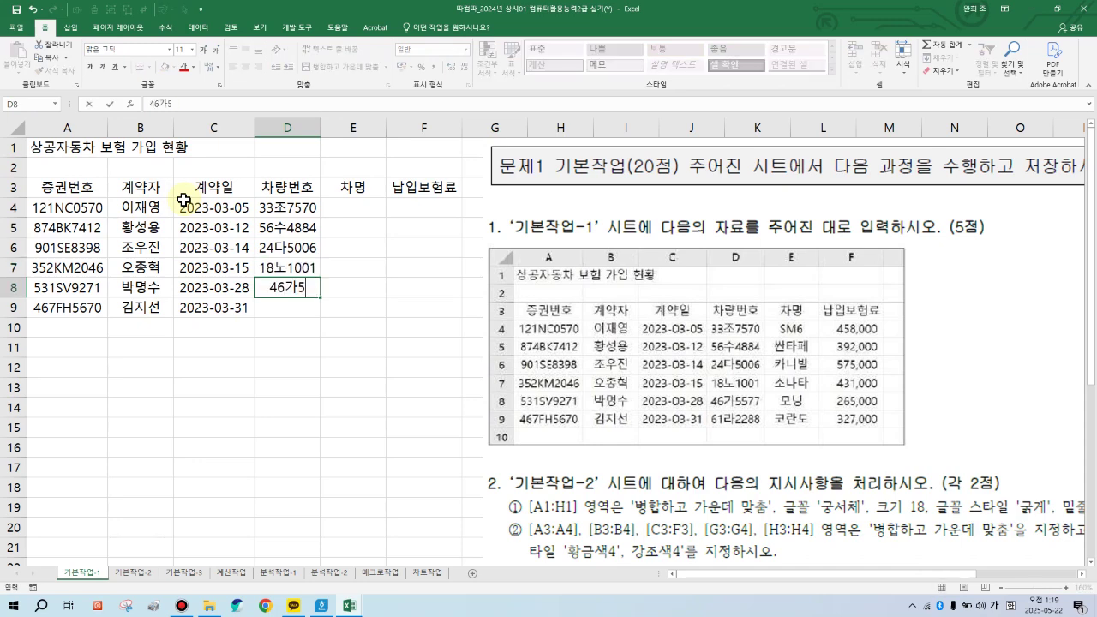
{"action": "key", "text": "Return"}
{"action": "type", "text": "61라2288"}
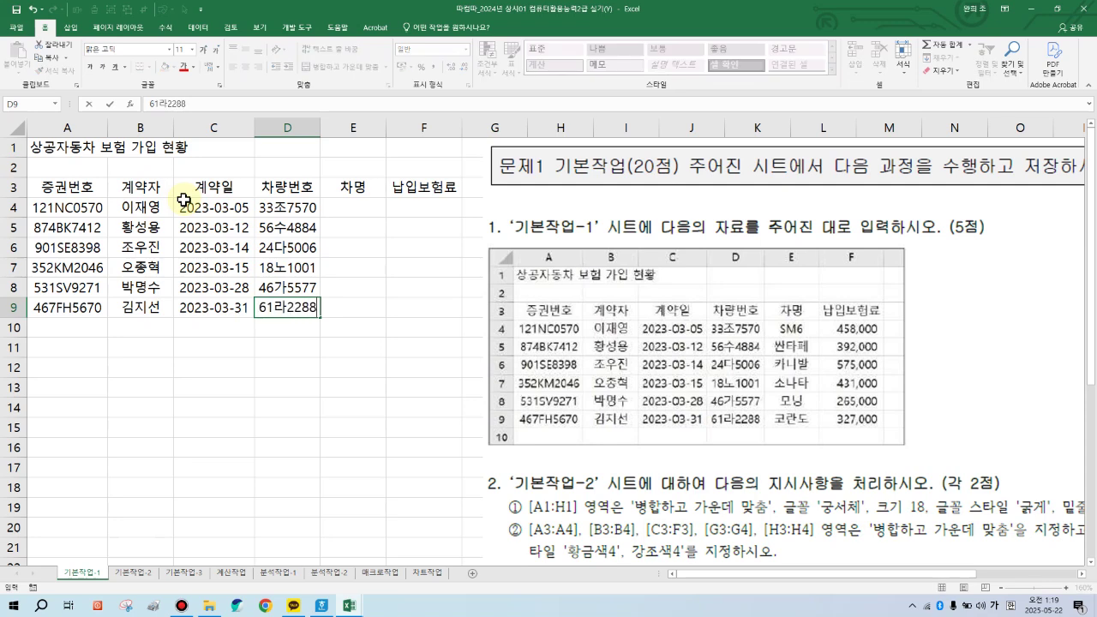
{"action": "key", "text": "Return"}
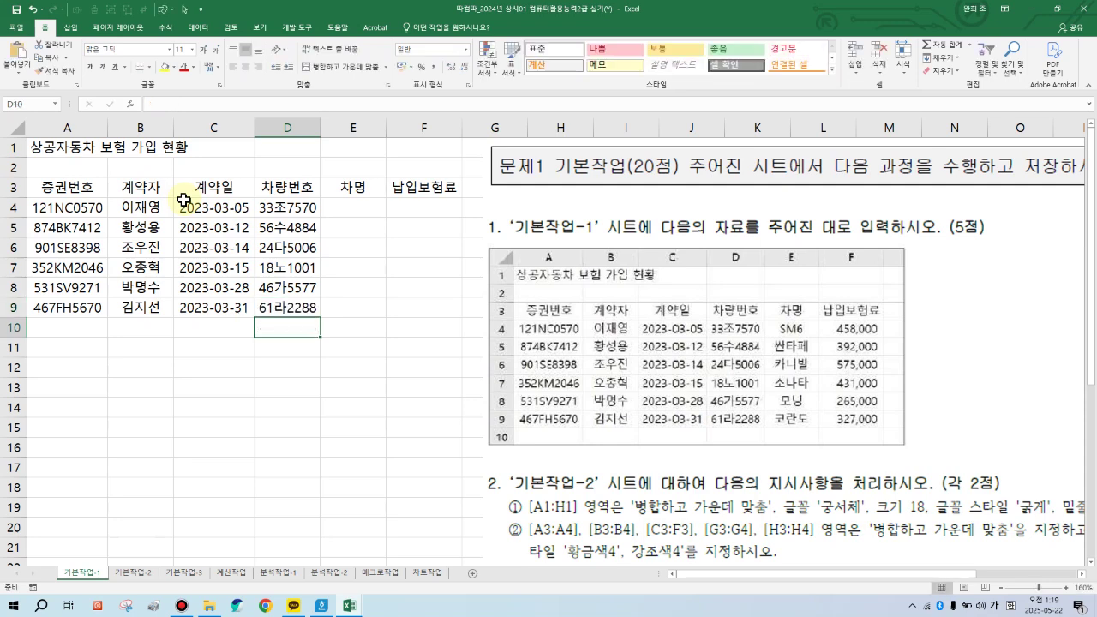
Enter the car names SM6, 싼타페 and 카니발 under 차명 in cells E4 to E6.
{"action": "left_click", "coordinate": [360, 212]}
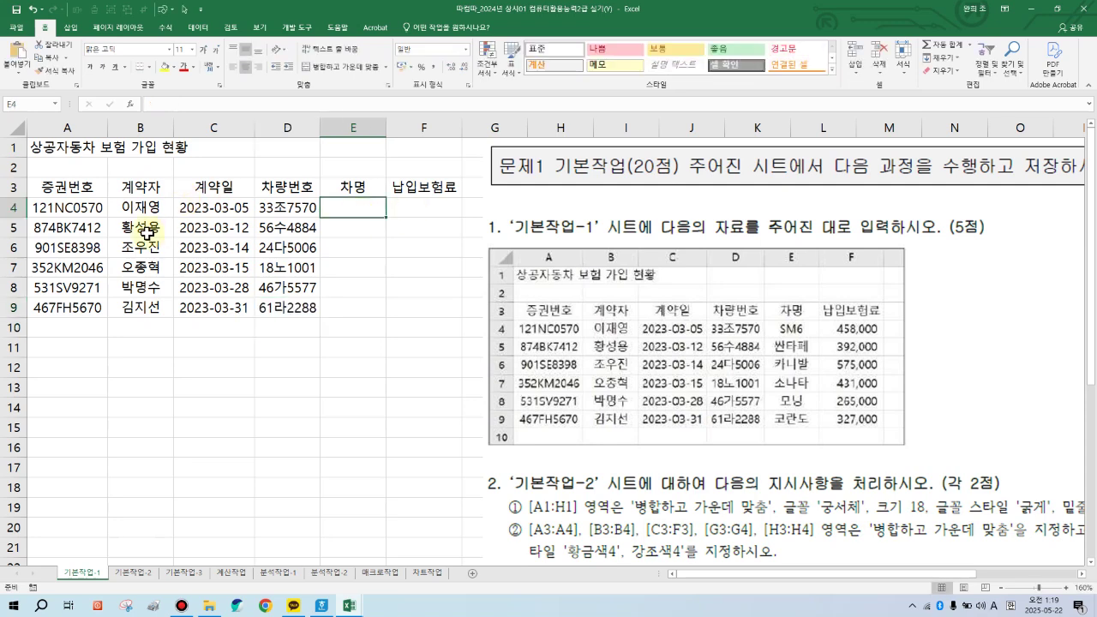
{"action": "type", "text": "SM6"}
{"action": "key", "text": "Return"}
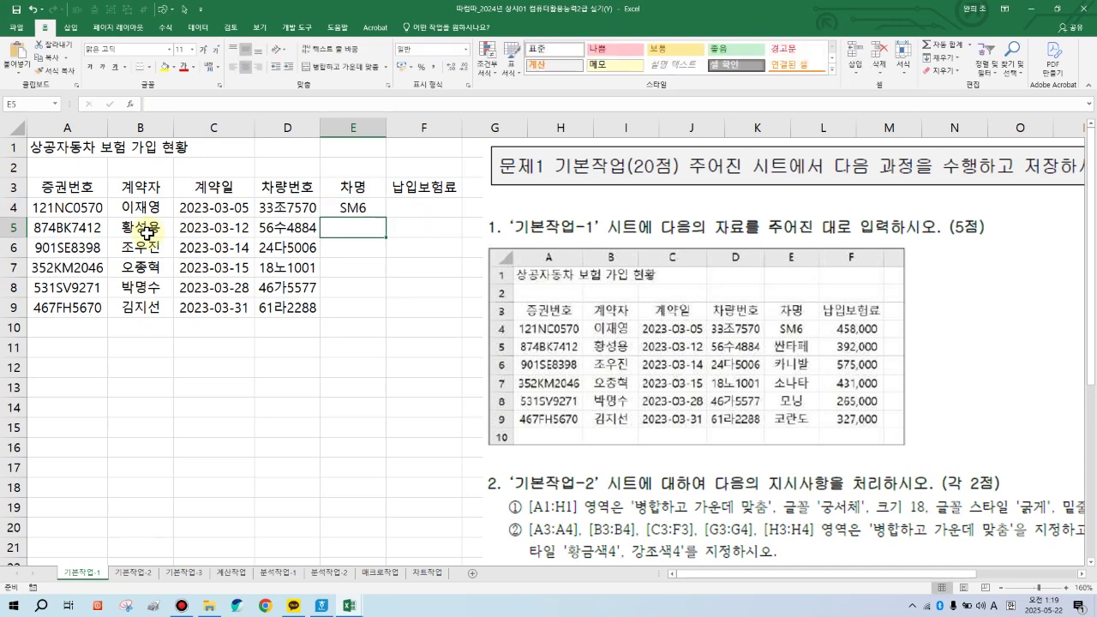
{"action": "type", "text": "싼타페"}
{"action": "key", "text": "Return"}
{"action": "type", "text": "ㅋ"}
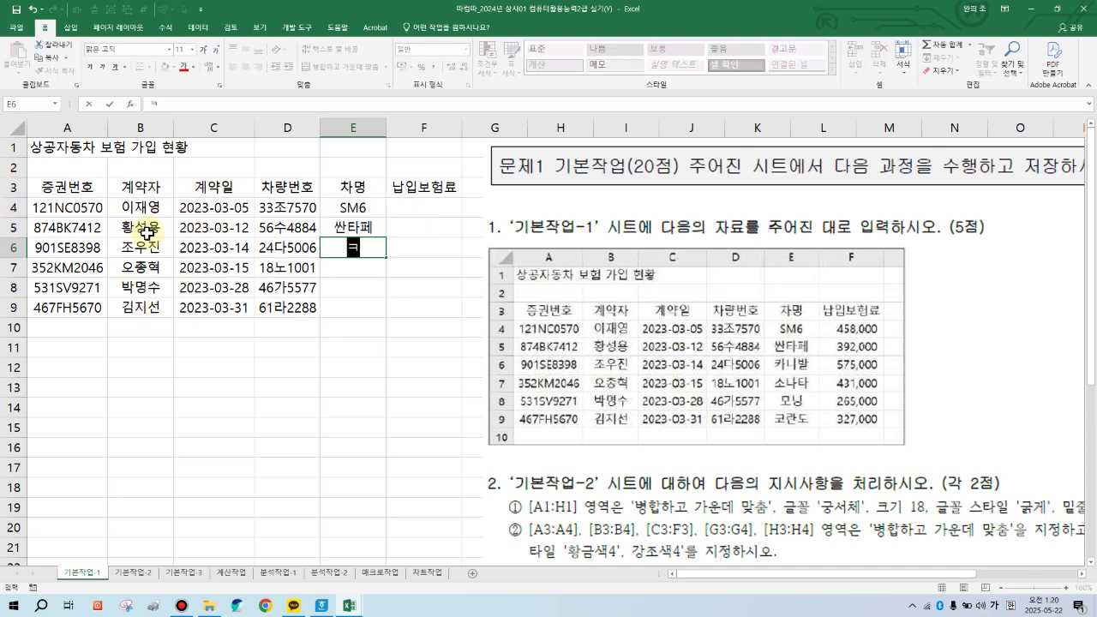
{"action": "type", "text": "니발"}
{"action": "key", "text": "Return"}
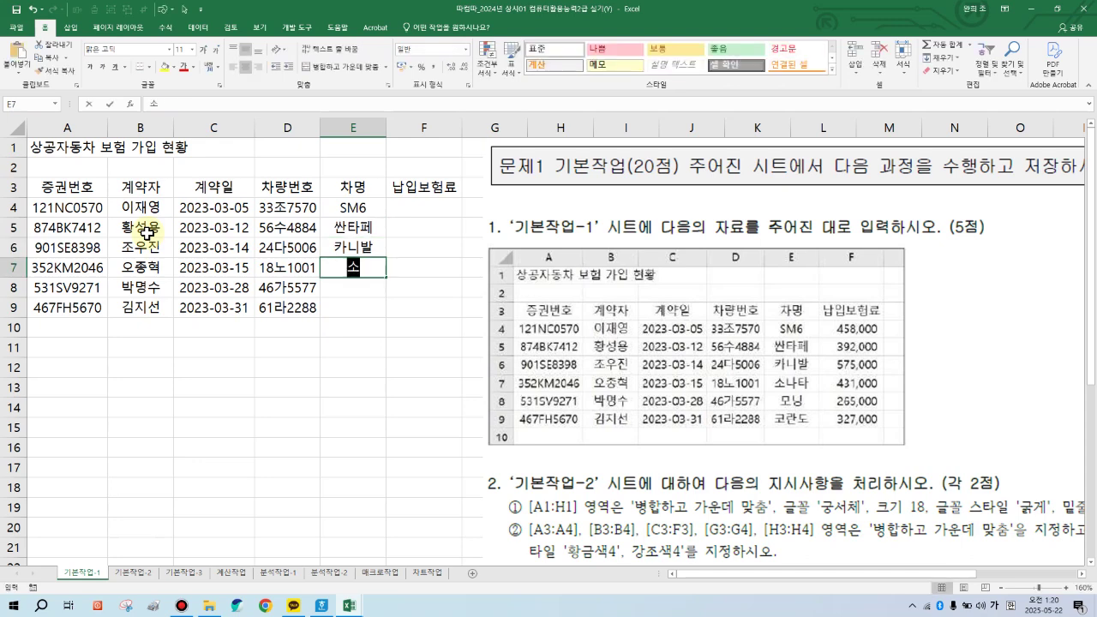
Enter the car names 소나타, 모닝 and 코란도 in cells E7 to E9.
{"action": "type", "text": "소낱타"}
{"action": "key", "text": "Return"}
{"action": "type", "text": "모닝"}
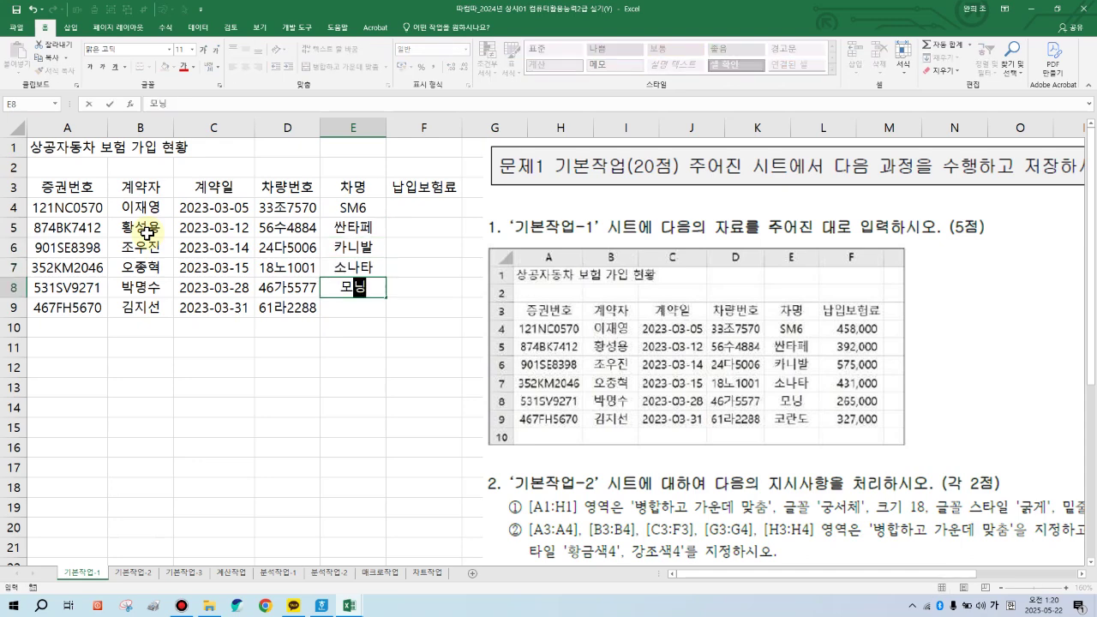
{"action": "key", "text": "Return"}
{"action": "type", "text": "코란도"}
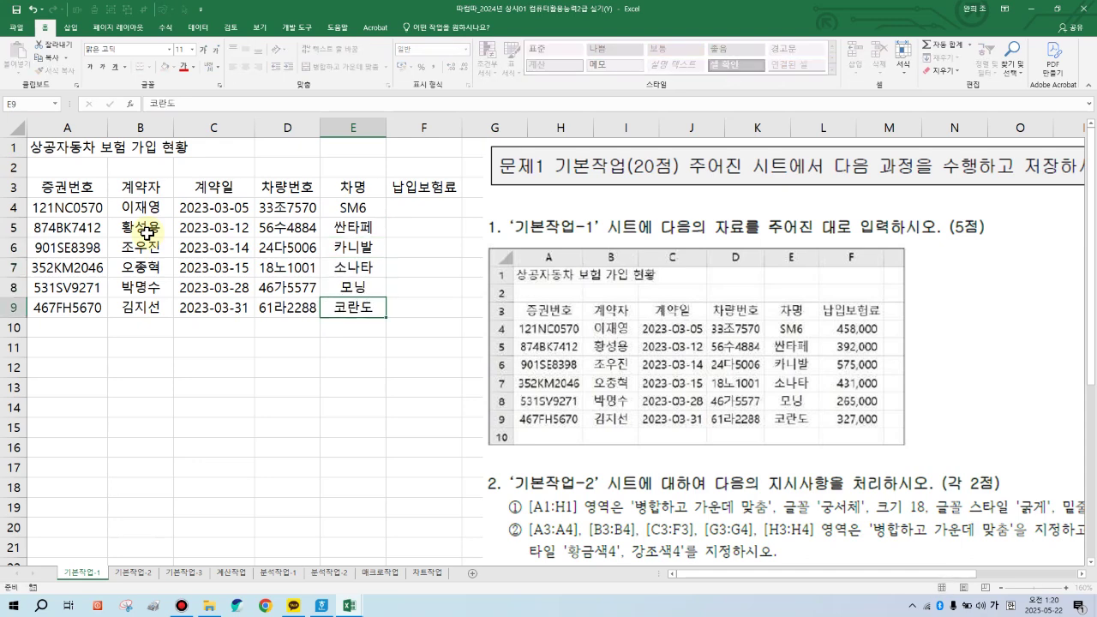
{"action": "key", "text": "Return"}
Enter the premiums 458000, 392000 and 575000 under 납입보험료 in cells F4 to F6.
{"action": "left_click", "coordinate": [415, 208]}
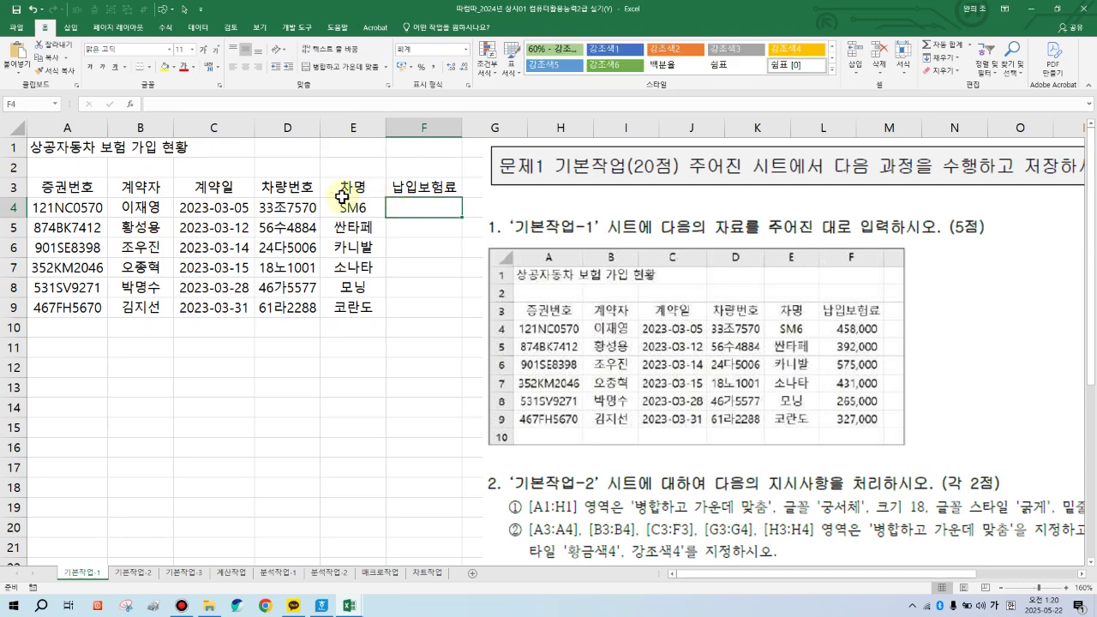
{"action": "type", "text": "45800"}
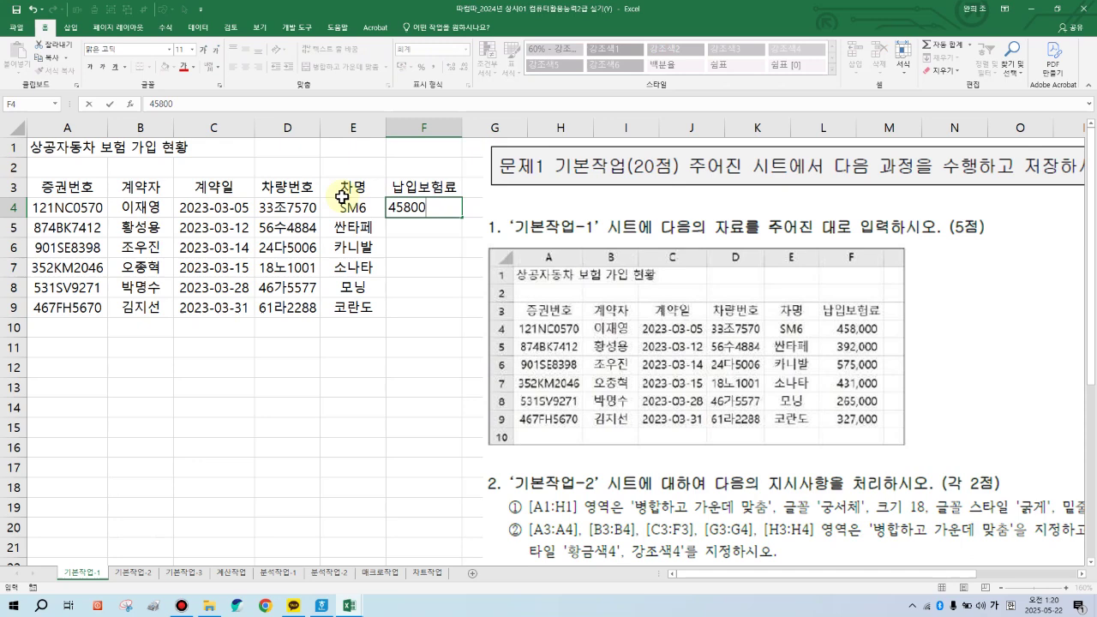
{"action": "key", "text": "Return"}
{"action": "type", "text": "392000"}
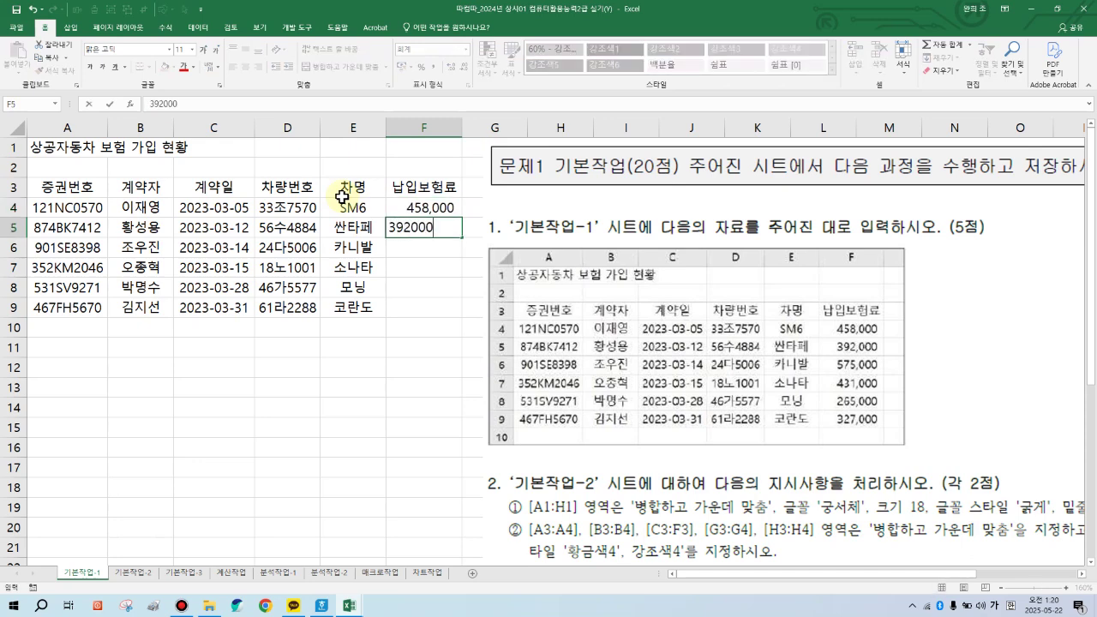
{"action": "key", "text": "Return"}
{"action": "type", "text": "575000"}
{"action": "key", "text": "Return"}
Enter the premiums 431000, 265000 and 327000 in cells F7 to F9.
{"action": "type", "text": "4"}
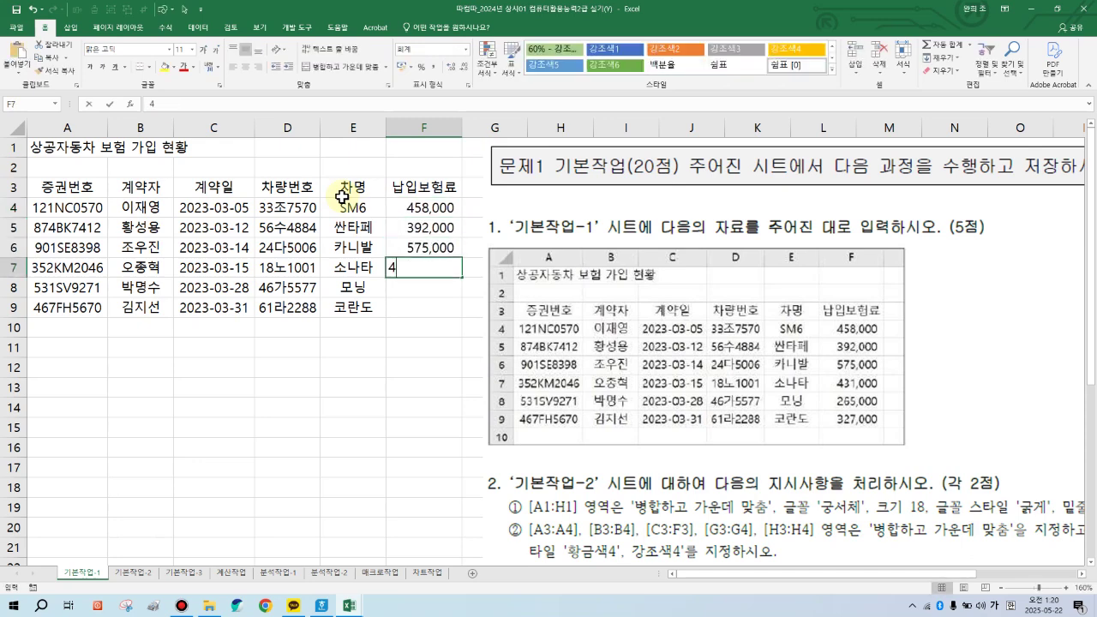
{"action": "type", "text": "31000"}
{"action": "key", "text": "Return"}
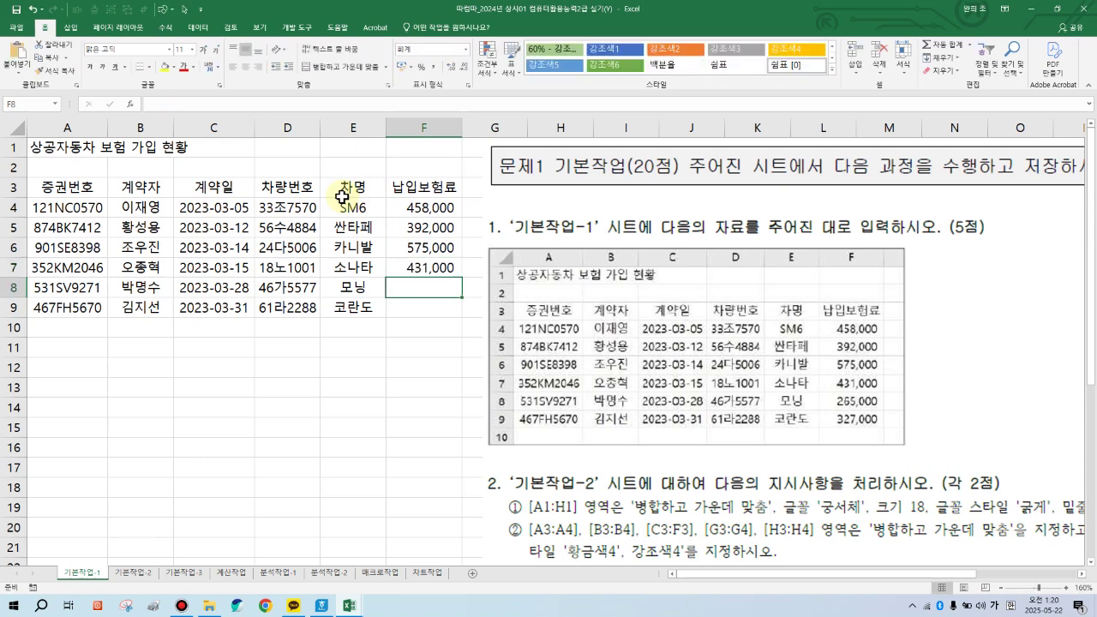
{"action": "type", "text": "265,000"}
{"action": "key", "text": "Return"}
{"action": "type", "text": "3"}
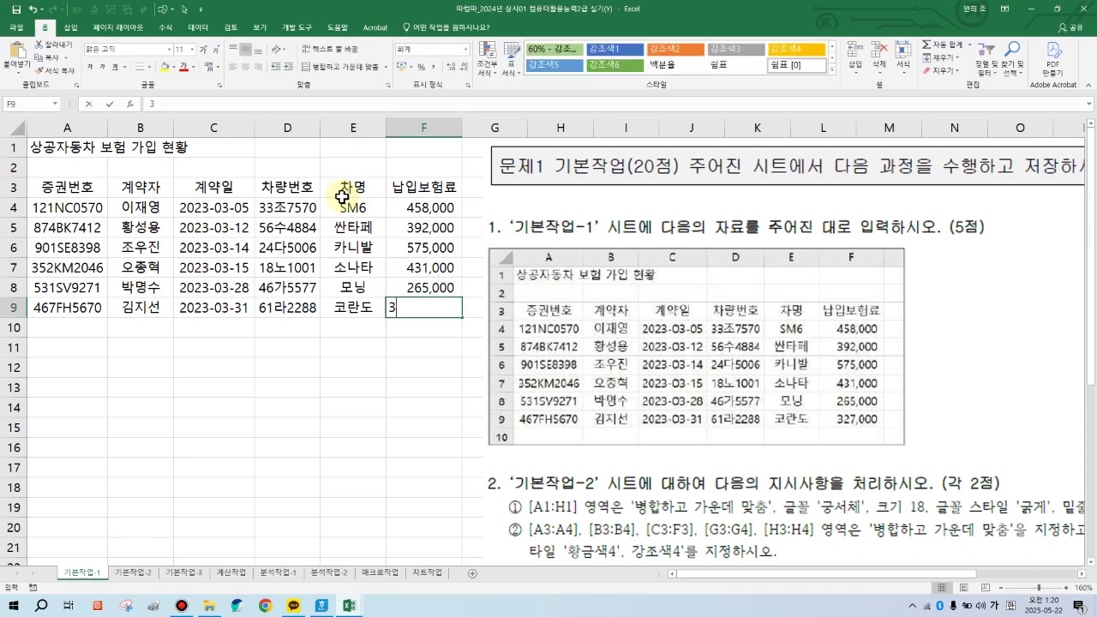
{"action": "type", "text": "27,000"}
{"action": "key", "text": "Return"}
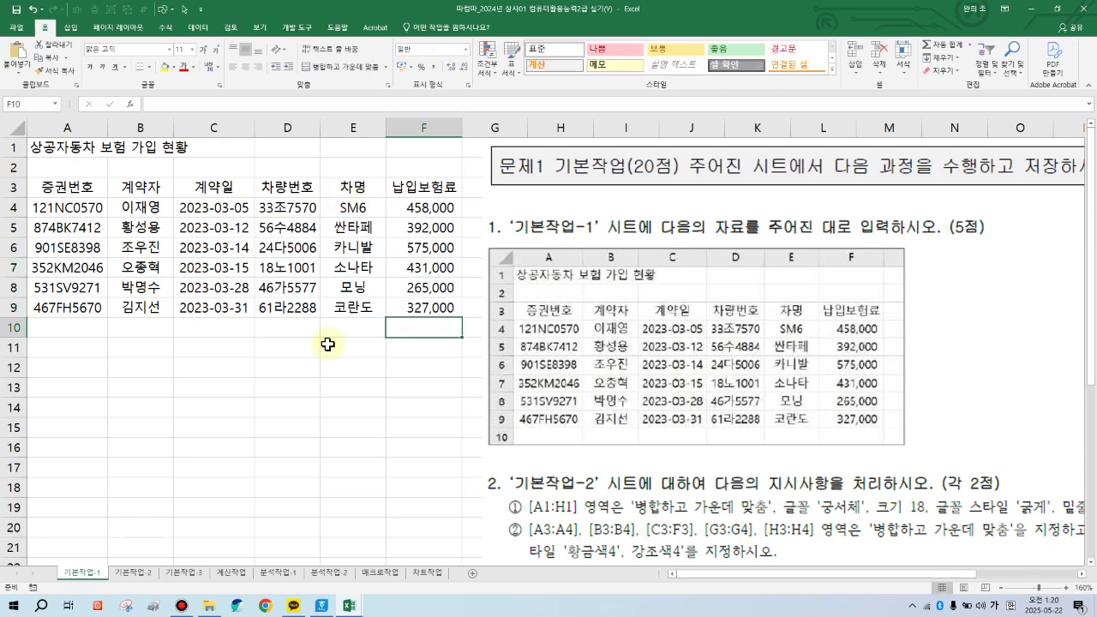
{"action": "left_click", "coordinate": [67, 366]}
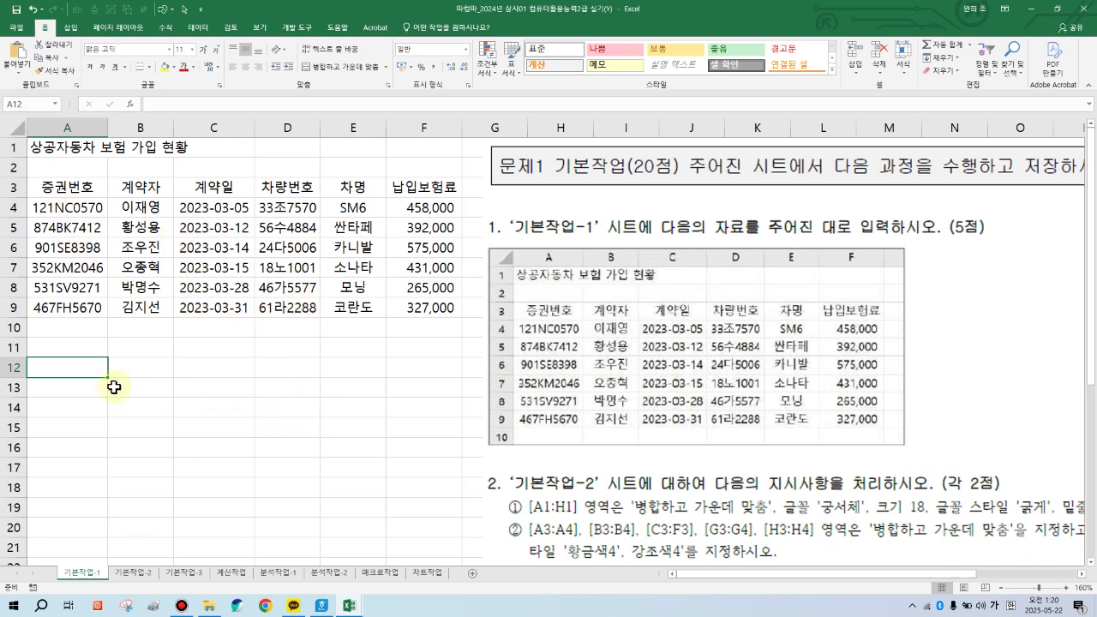
{"action": "left_click", "coordinate": [113, 387]}
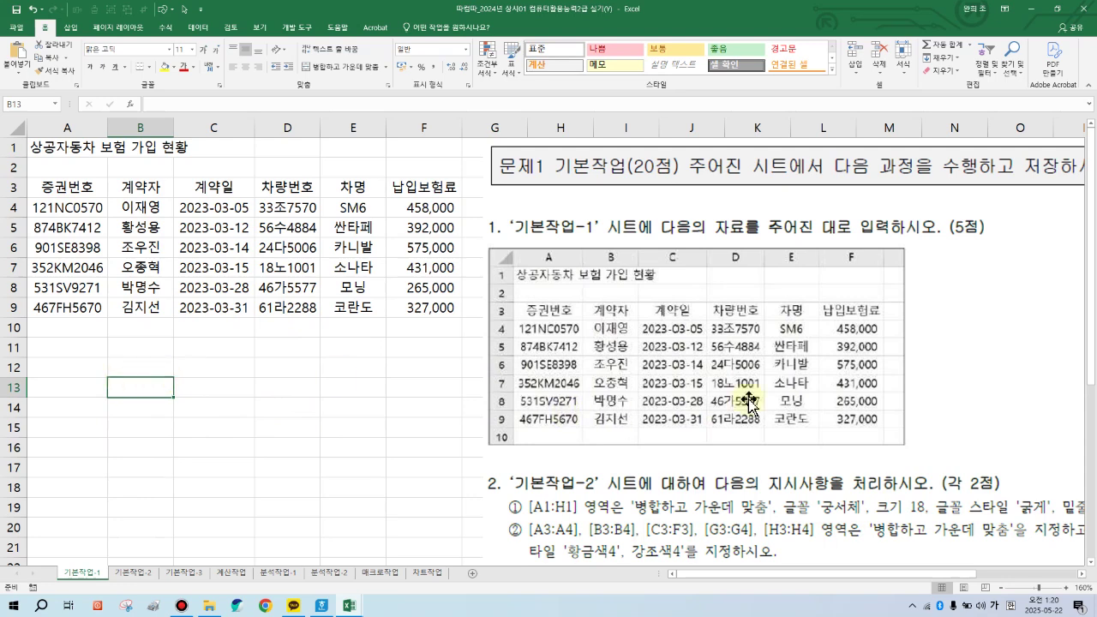
{"action": "left_click", "coordinate": [300, 407]}
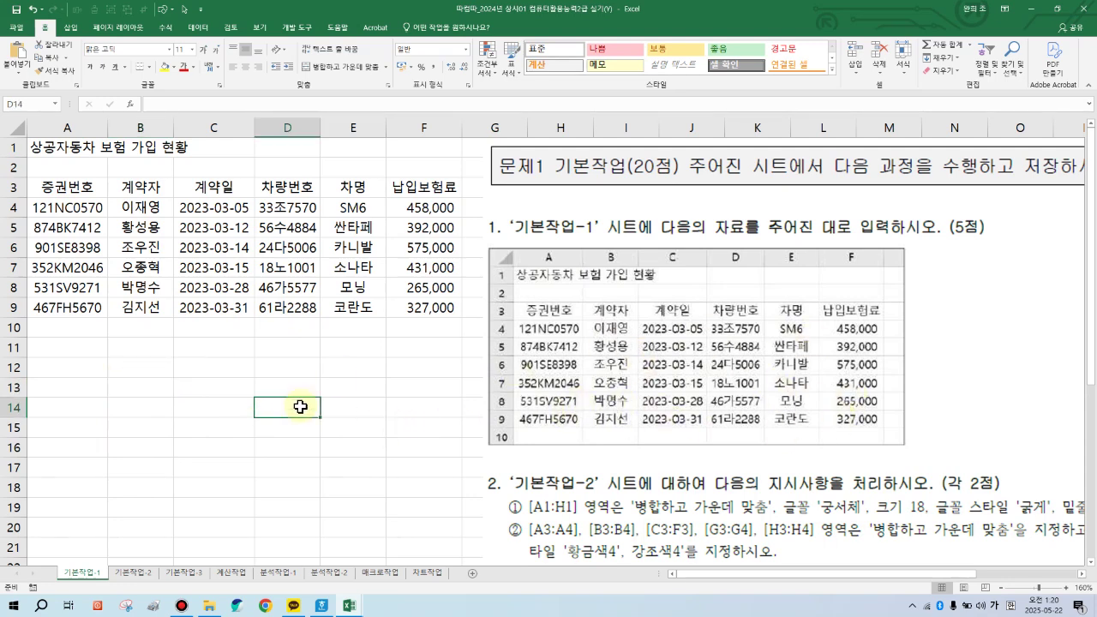
Open the 기본작업-2 sheet and merge and center the title across A1:H1.
{"action": "left_click", "coordinate": [198, 385]}
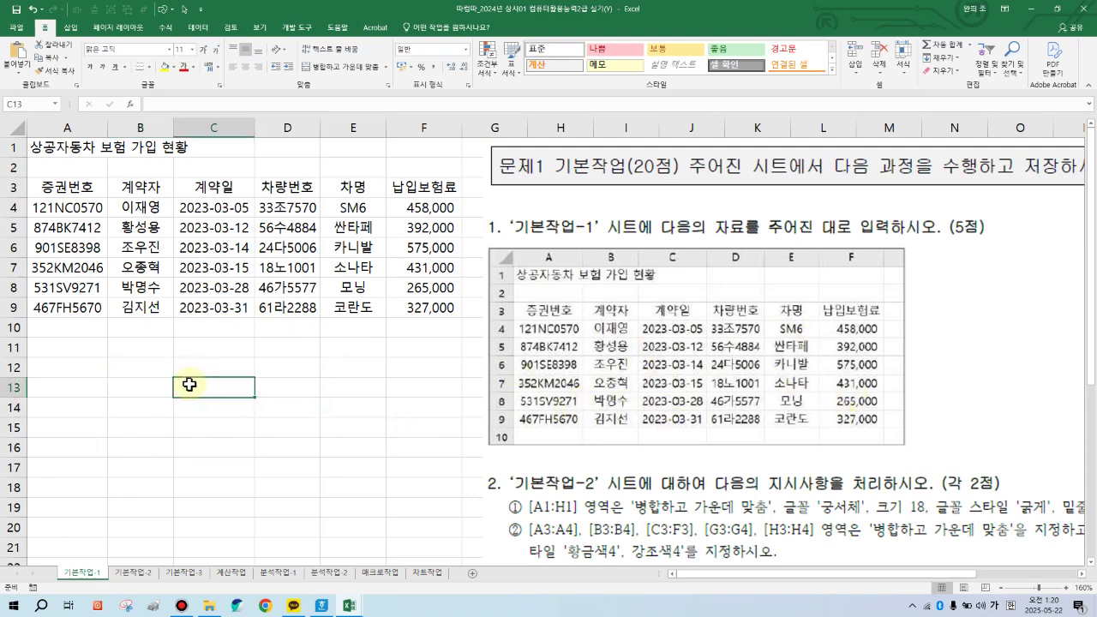
{"action": "left_click", "coordinate": [148, 574]}
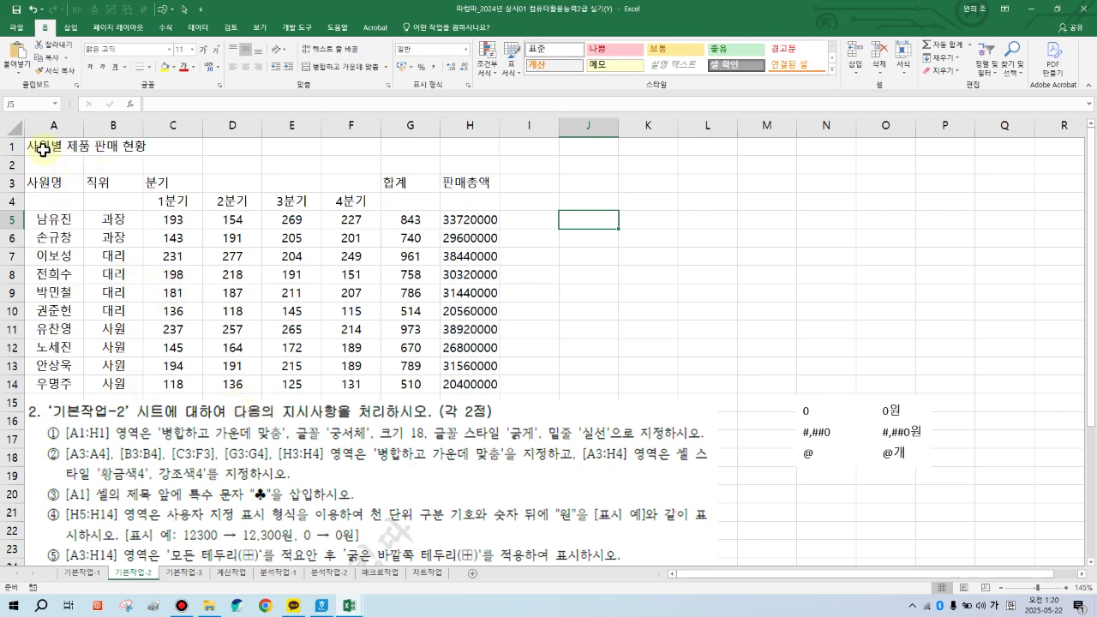
{"action": "mouse_move", "coordinate": [43, 149]}
{"action": "left_mouse_down"}
{"action": "mouse_move", "coordinate": [325, 314]}
{"action": "mouse_move", "coordinate": [326, 283]}
{"action": "mouse_move", "coordinate": [53, 149]}
{"action": "left_mouse_up"}
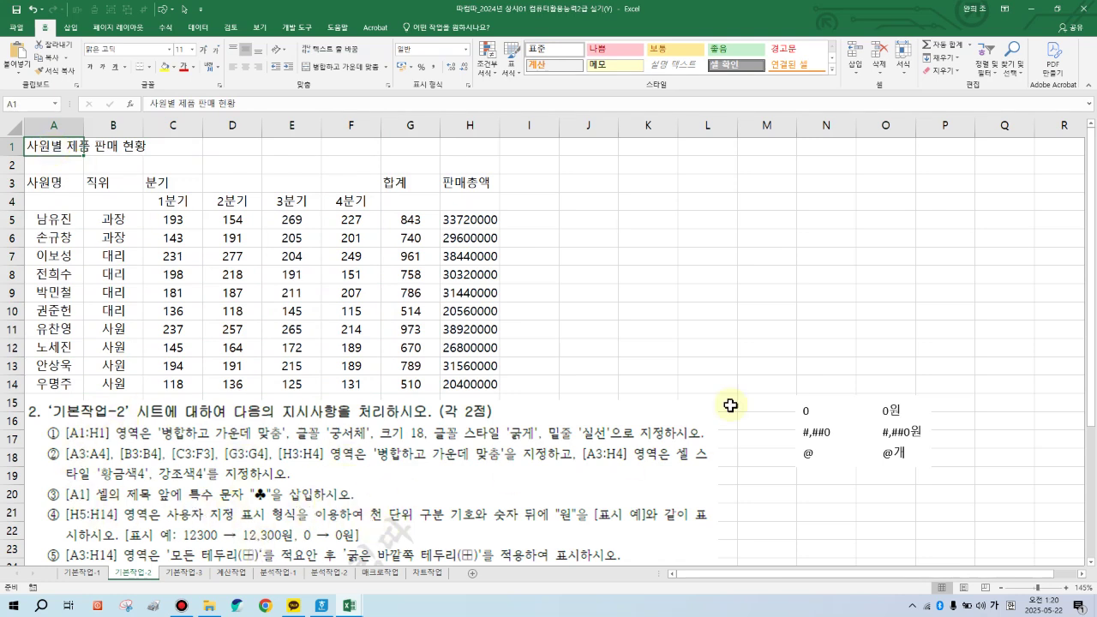
{"action": "left_click", "coordinate": [726, 306]}
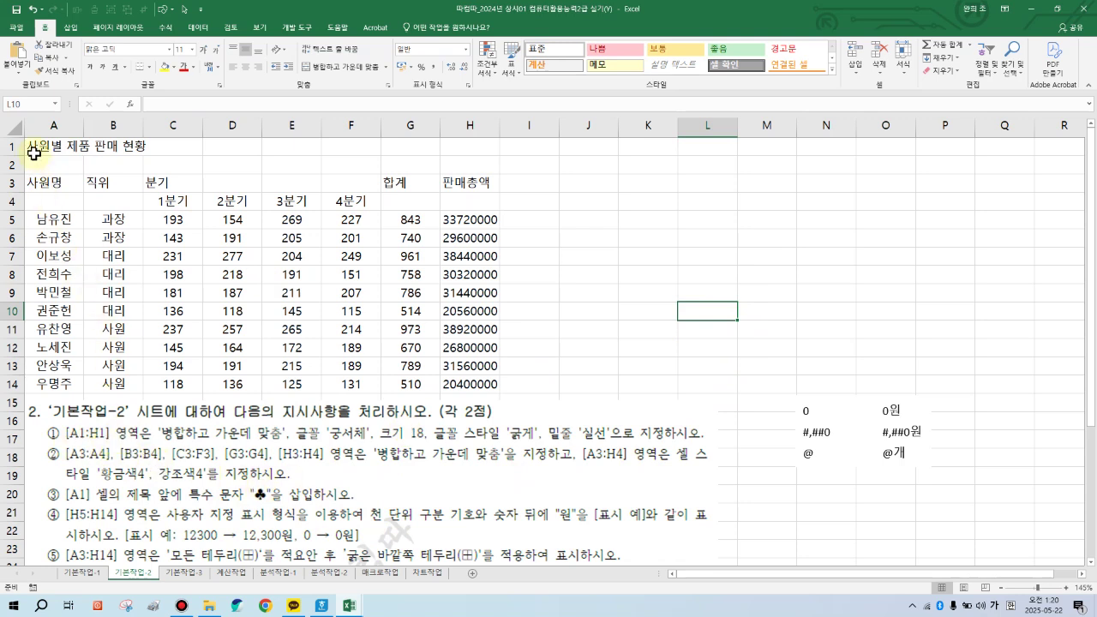
{"action": "left_click_drag", "start_coordinate": [33, 152], "coordinate": [483, 148]}
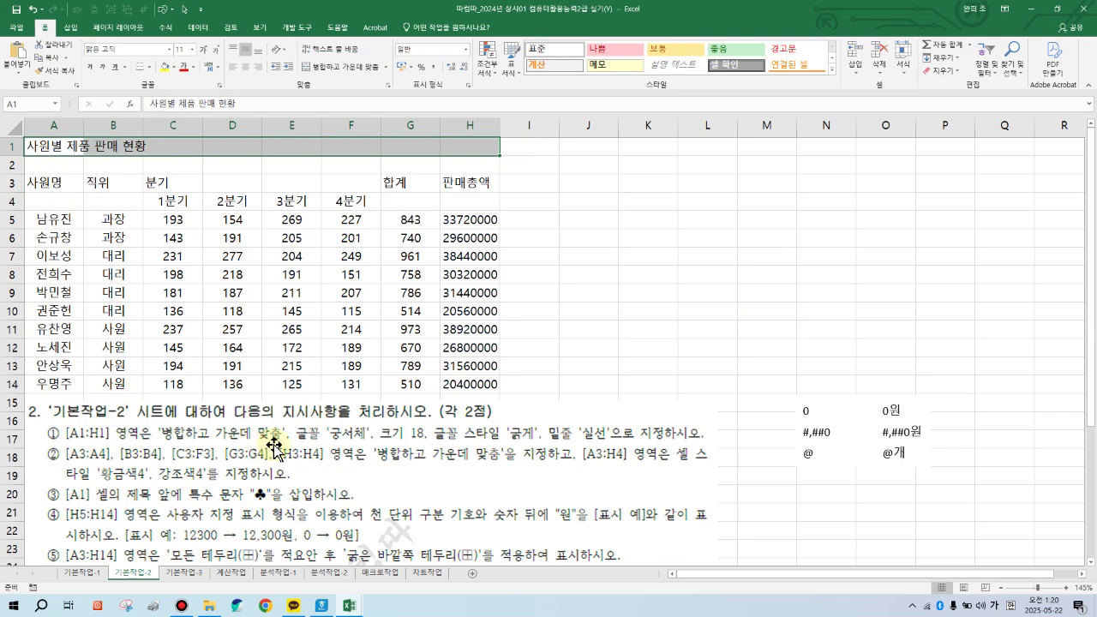
{"action": "left_click", "coordinate": [351, 72]}
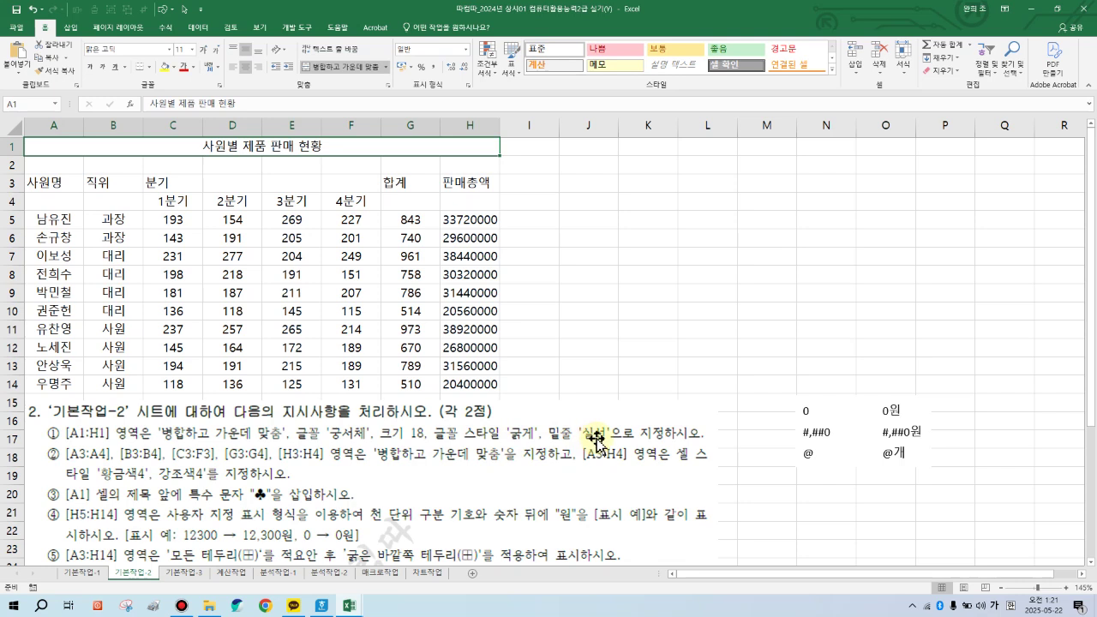
Format the merged title in A1 with the font 궁서체, size 18 and bold style.
{"action": "left_click", "coordinate": [171, 49]}
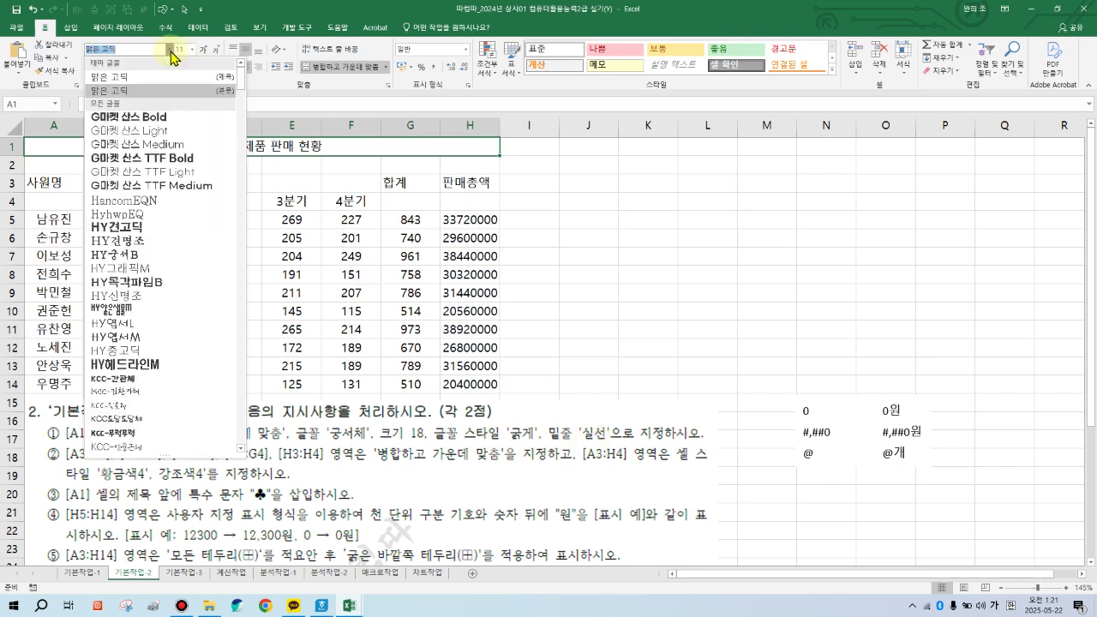
{"action": "scroll", "coordinate": [190, 217], "scroll_direction": "down", "scroll_amount": 10}
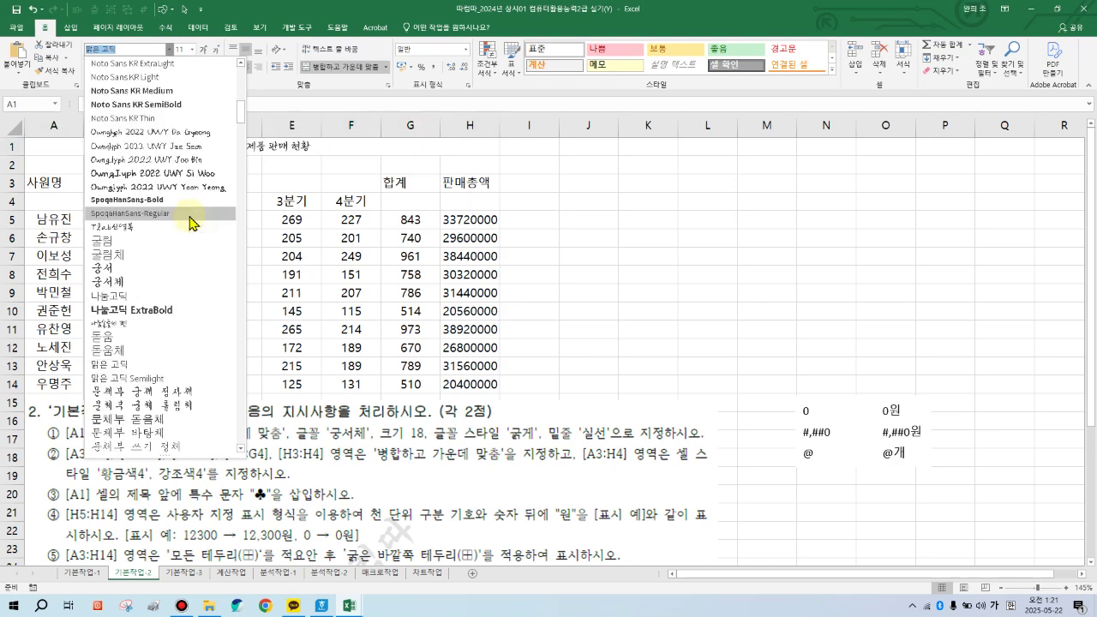
{"action": "left_click", "coordinate": [160, 282]}
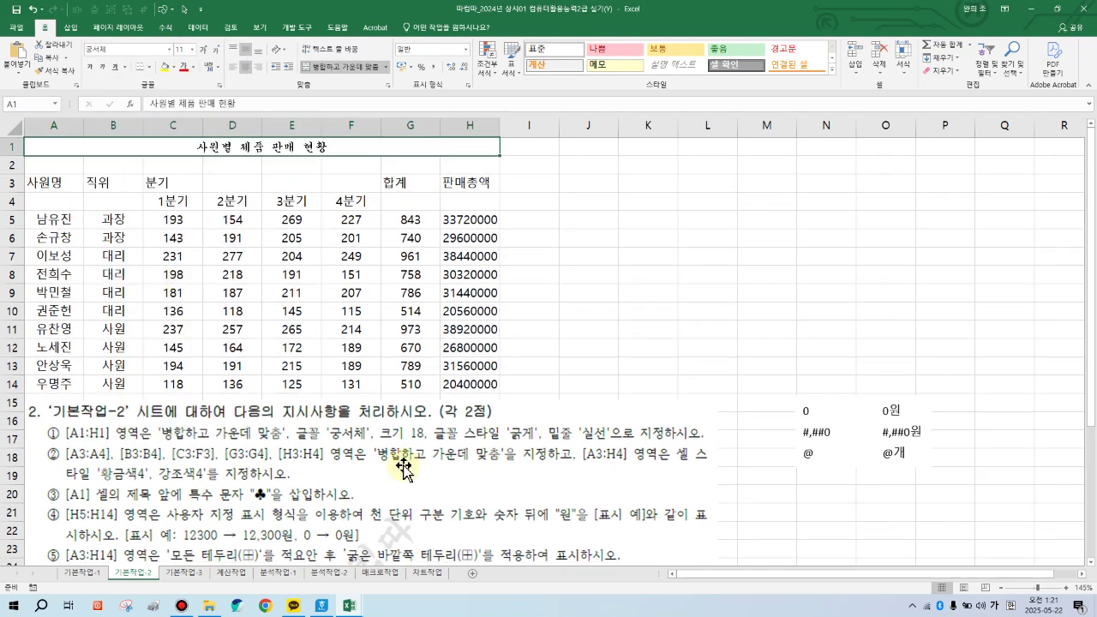
{"action": "left_click", "coordinate": [192, 50]}
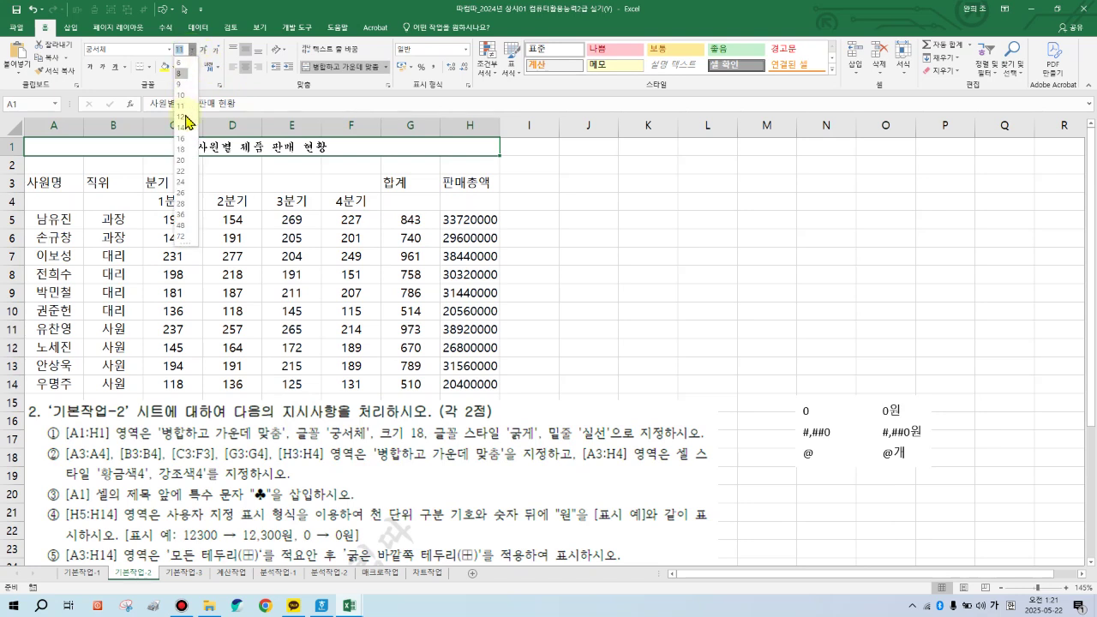
{"action": "left_click", "coordinate": [184, 157]}
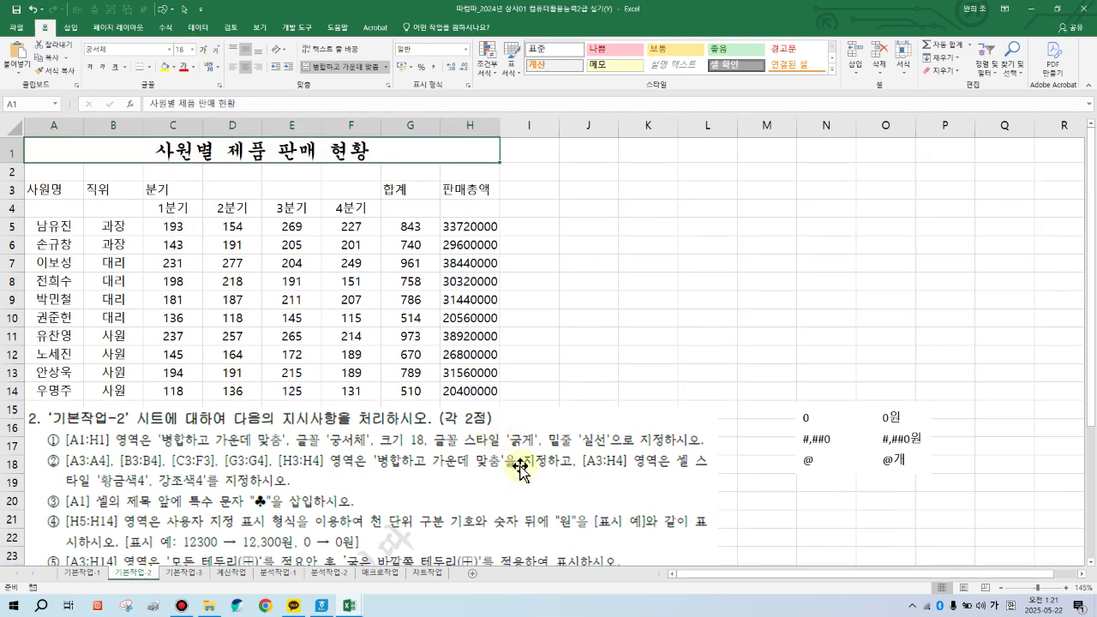
{"action": "left_click", "coordinate": [90, 68]}
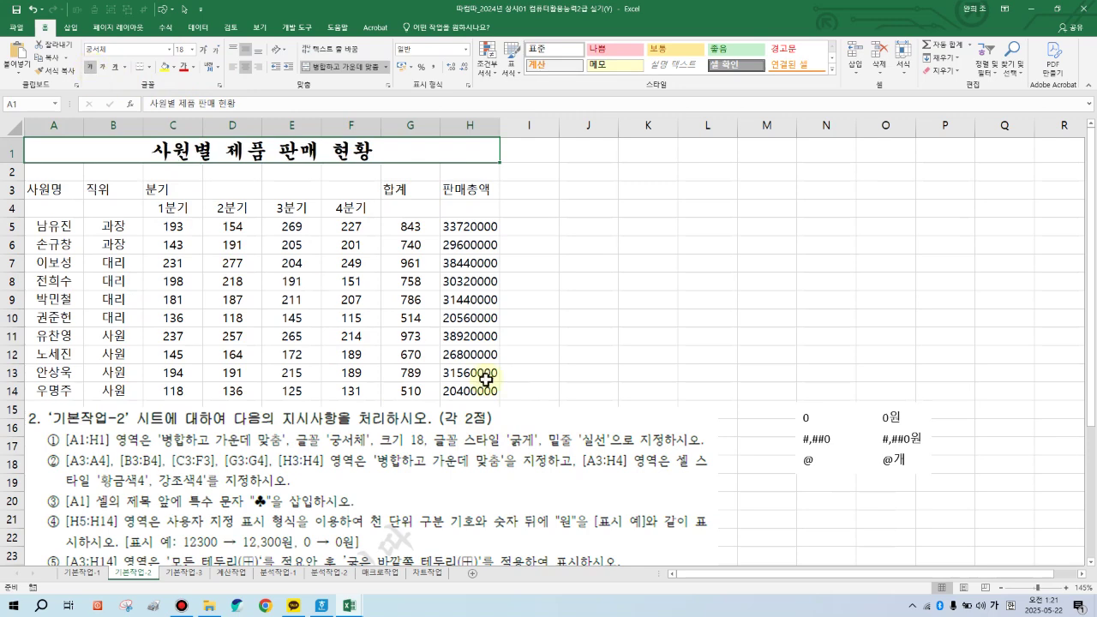
Apply a 실선 underline to the title in A1 through the cell format settings.
{"action": "left_click", "coordinate": [125, 67]}
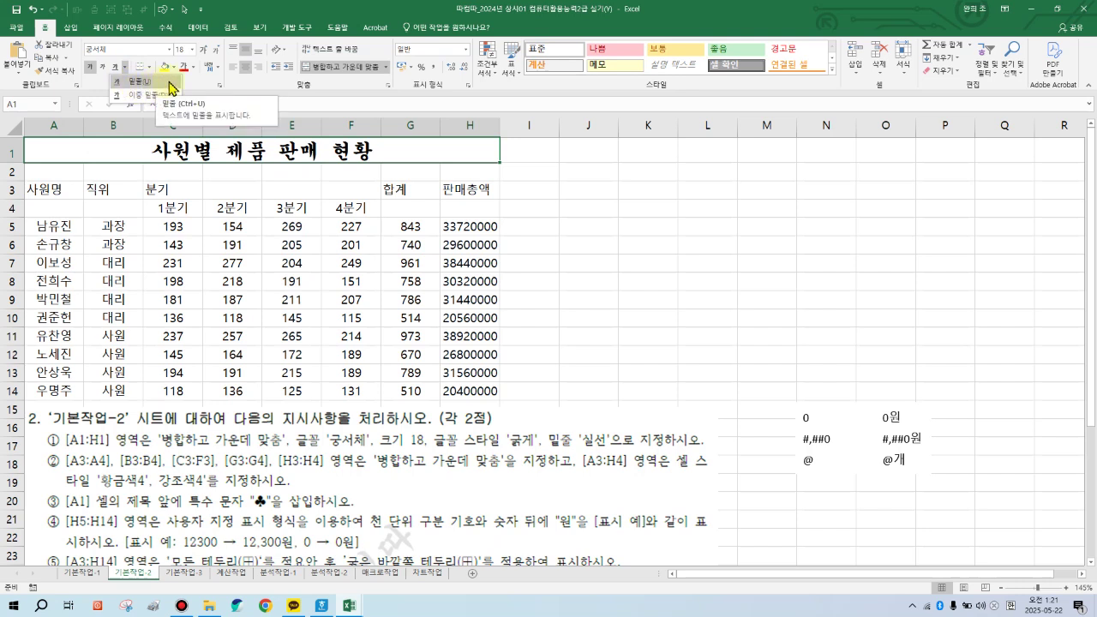
{"action": "left_click", "coordinate": [172, 85]}
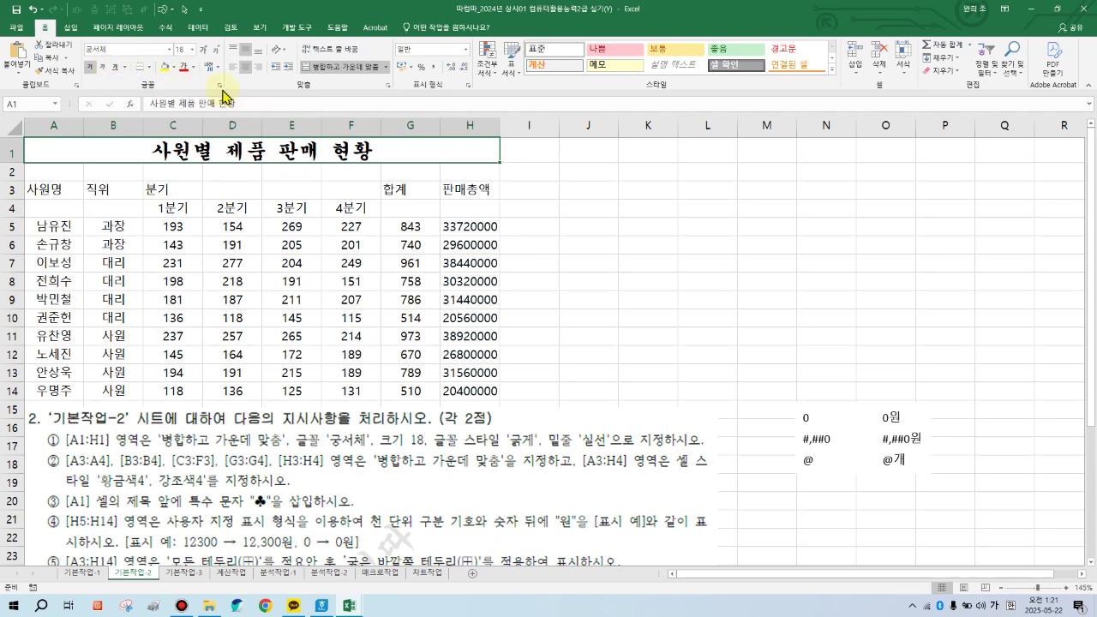
{"action": "left_click", "coordinate": [220, 85]}
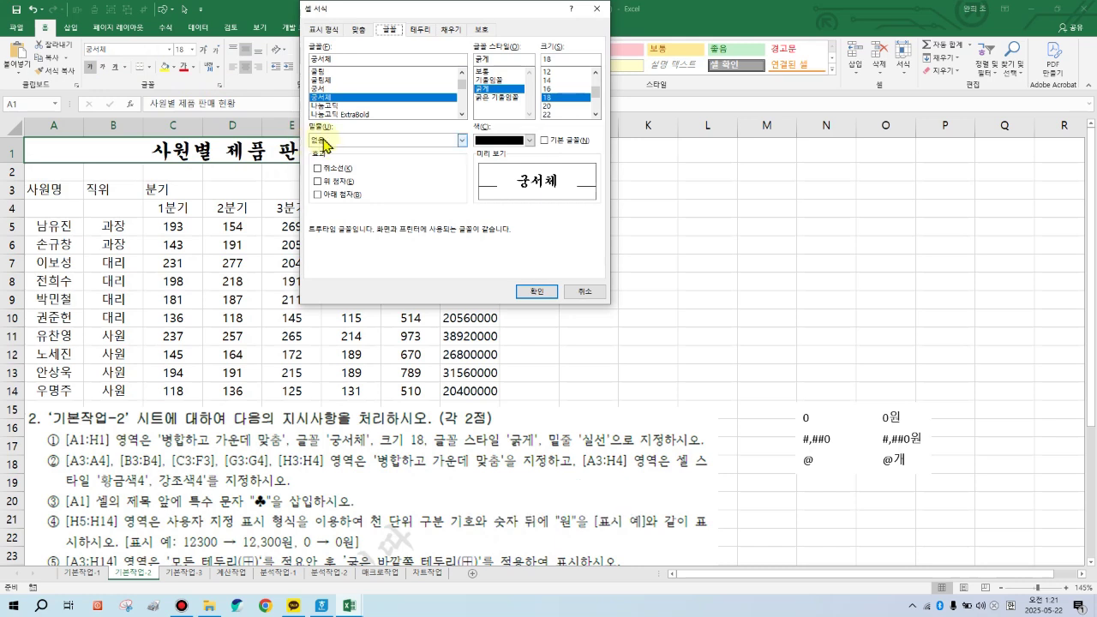
{"action": "left_click", "coordinate": [349, 142]}
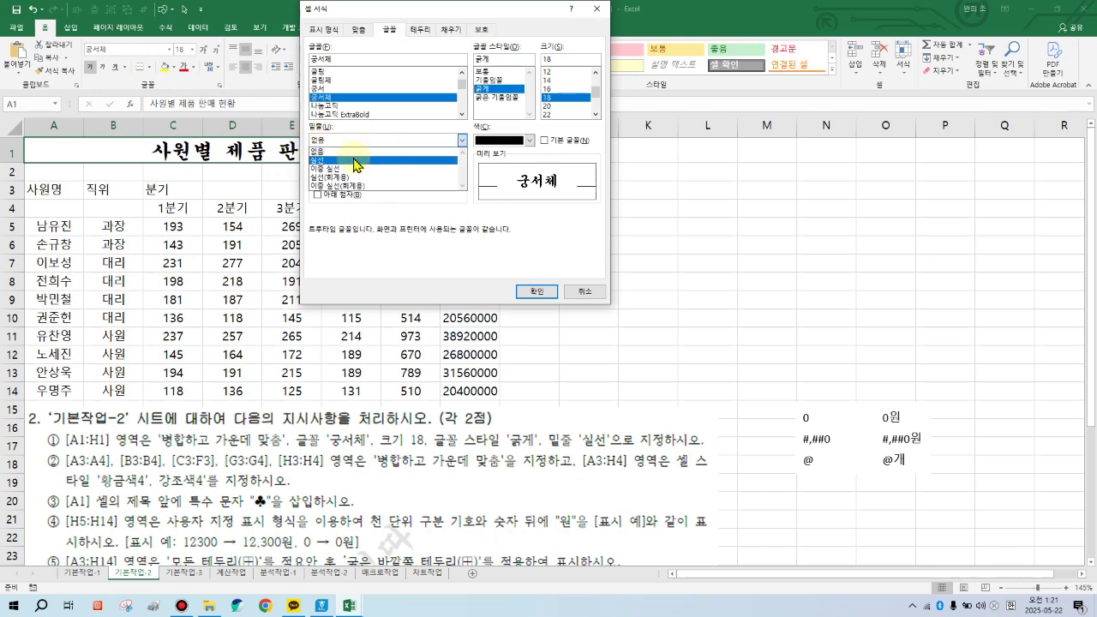
{"action": "left_click", "coordinate": [356, 163]}
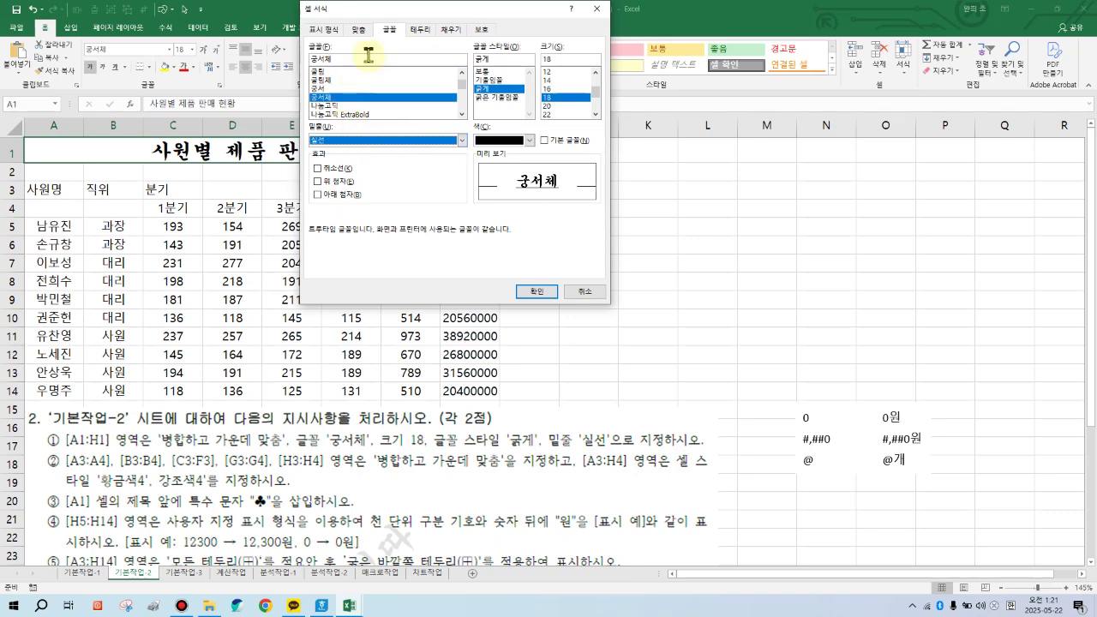
{"action": "left_click", "coordinate": [537, 293]}
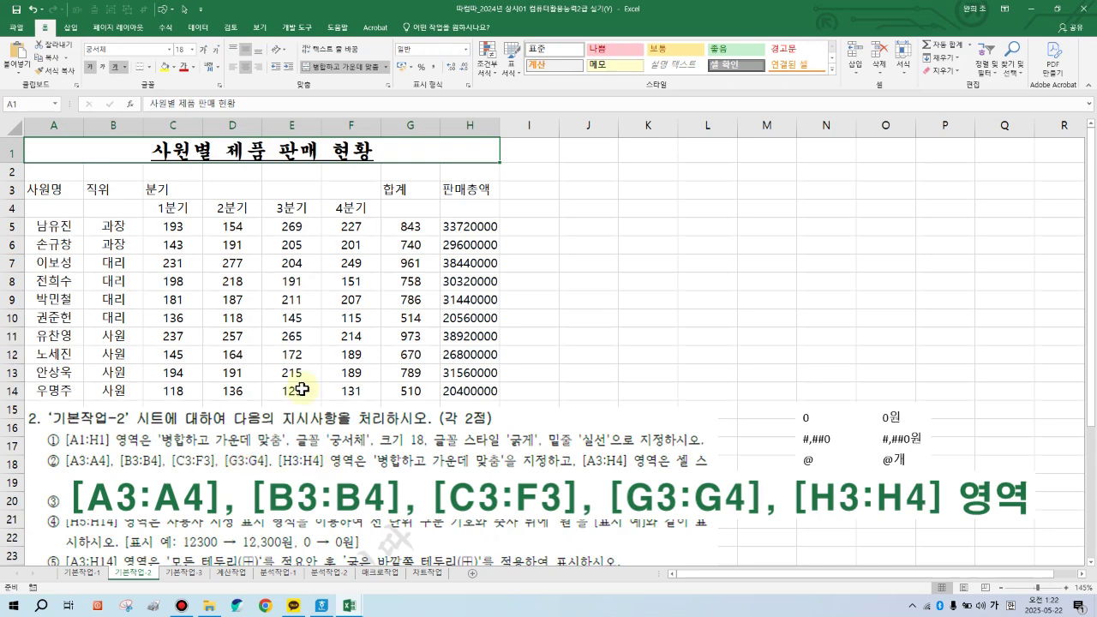
Merge and center the header ranges A3:A4, B3:B4, C3:F3, G3:G4 and H3:H4 together.
{"action": "left_click_drag", "start_coordinate": [43, 185], "coordinate": [42, 204]}
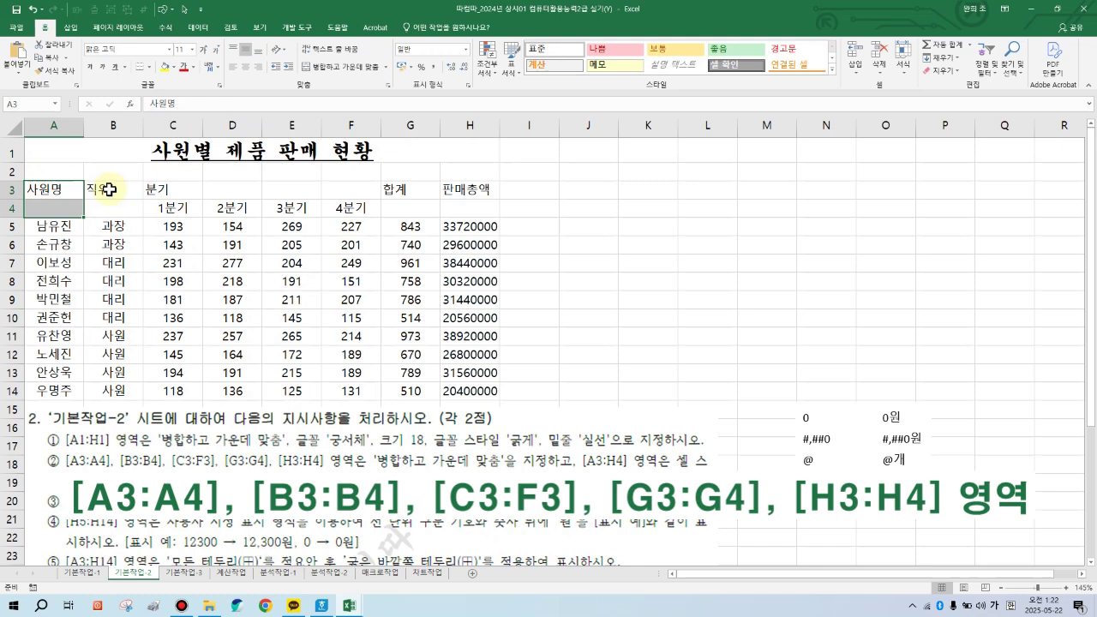
{"action": "left_click_drag", "start_coordinate": [109, 189], "coordinate": [363, 194]}
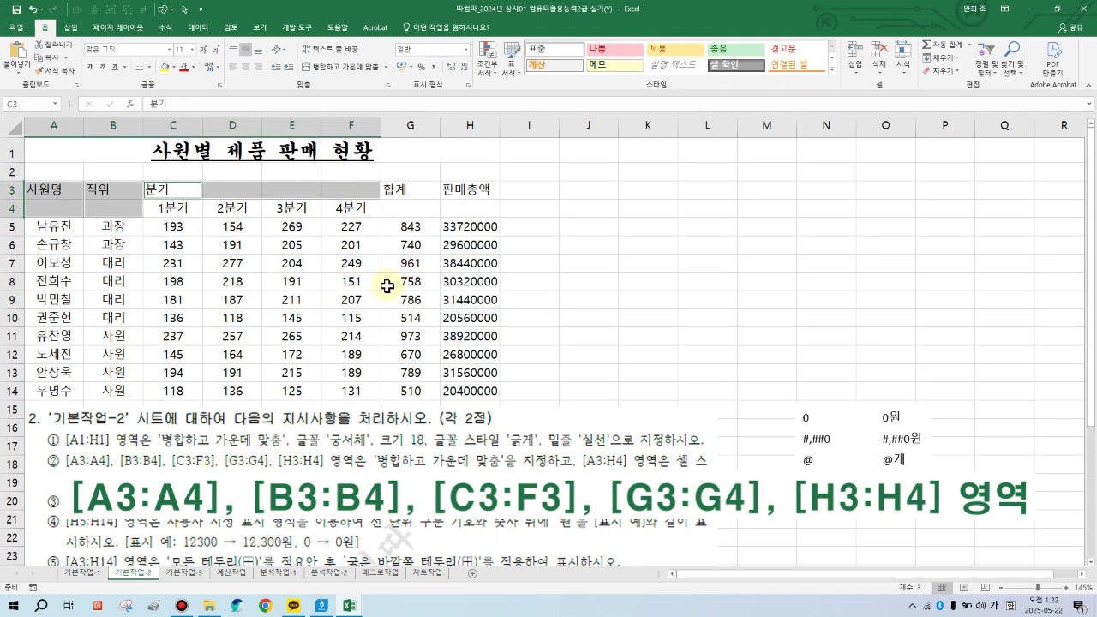
{"action": "left_click_drag", "start_coordinate": [397, 190], "coordinate": [399, 208]}
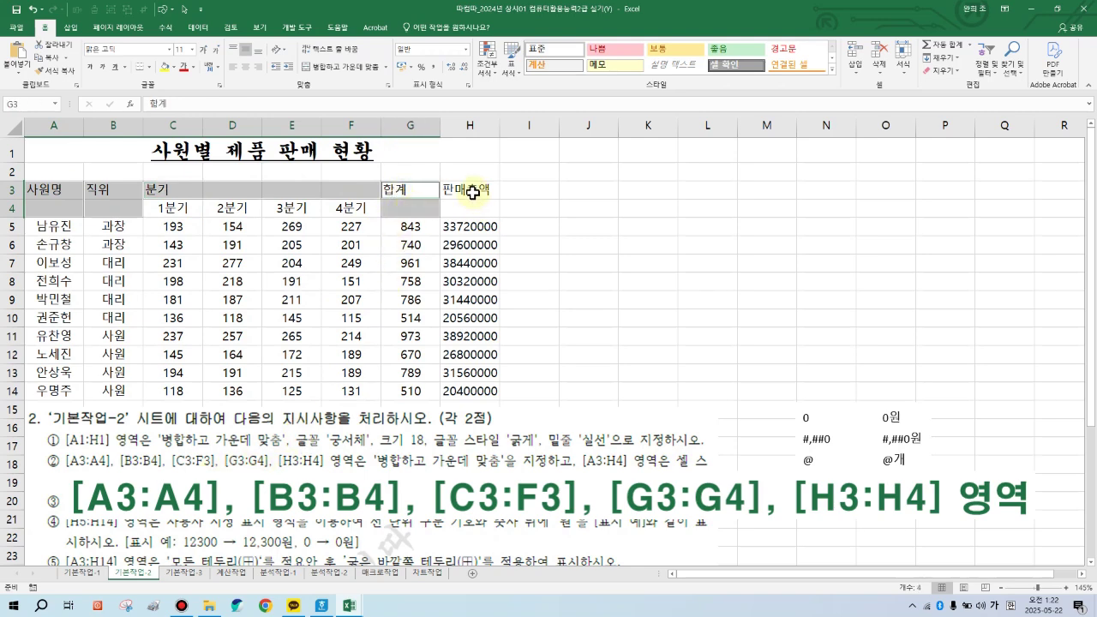
{"action": "left_click_drag", "start_coordinate": [472, 190], "coordinate": [472, 205]}
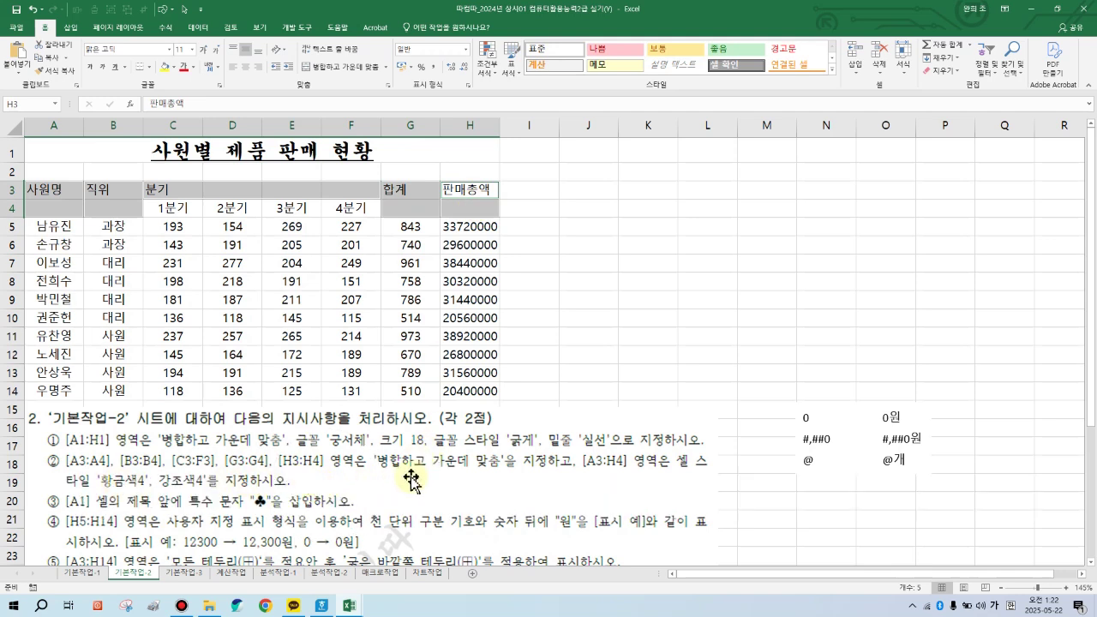
{"action": "left_click", "coordinate": [338, 66]}
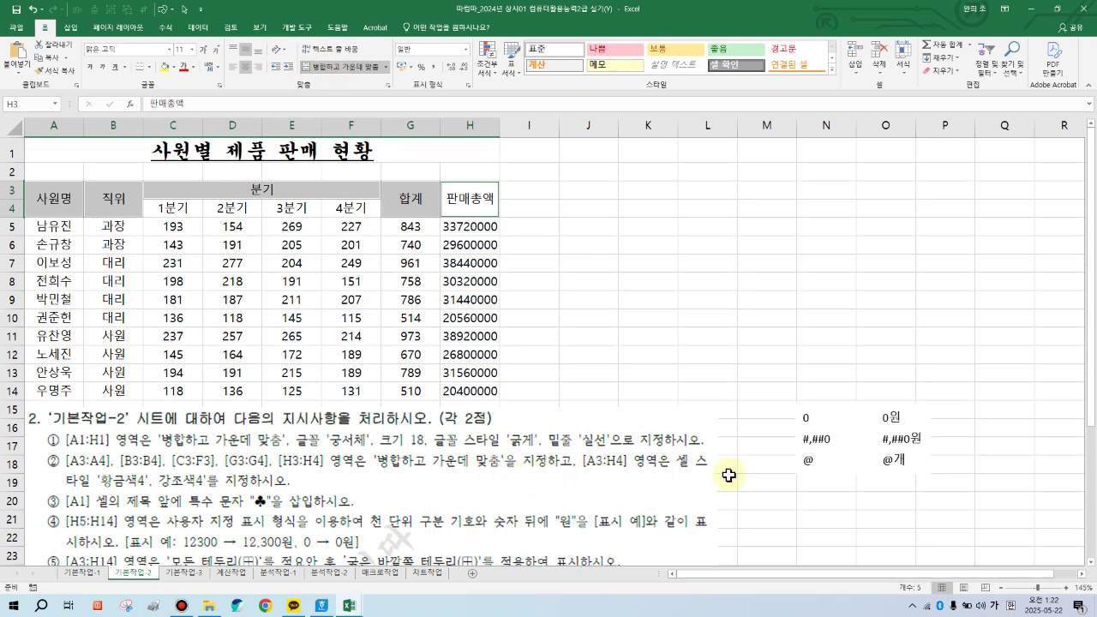
Apply the themed cell style 강조색4 to the header range A3:H4.
{"action": "left_click_drag", "start_coordinate": [40, 192], "coordinate": [460, 192]}
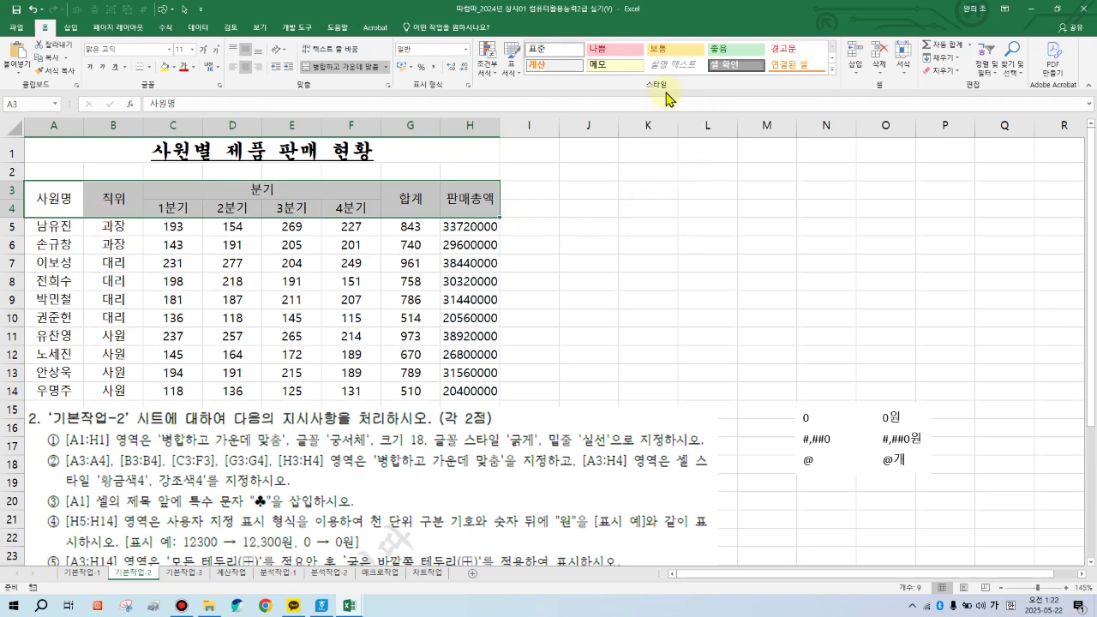
{"action": "left_click", "coordinate": [830, 78]}
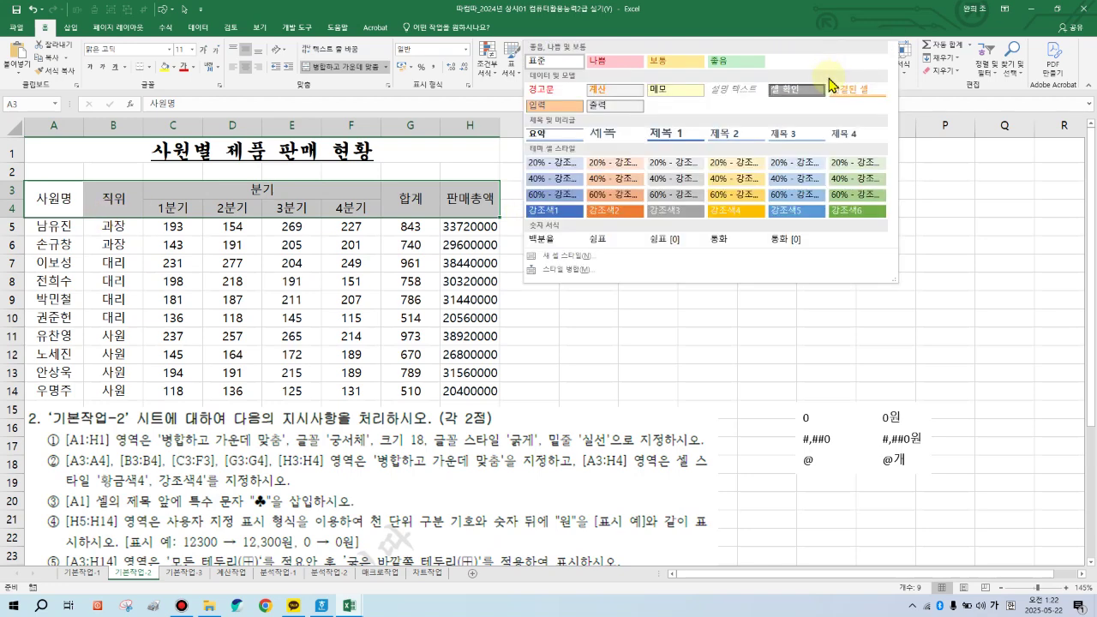
{"action": "left_click", "coordinate": [716, 214]}
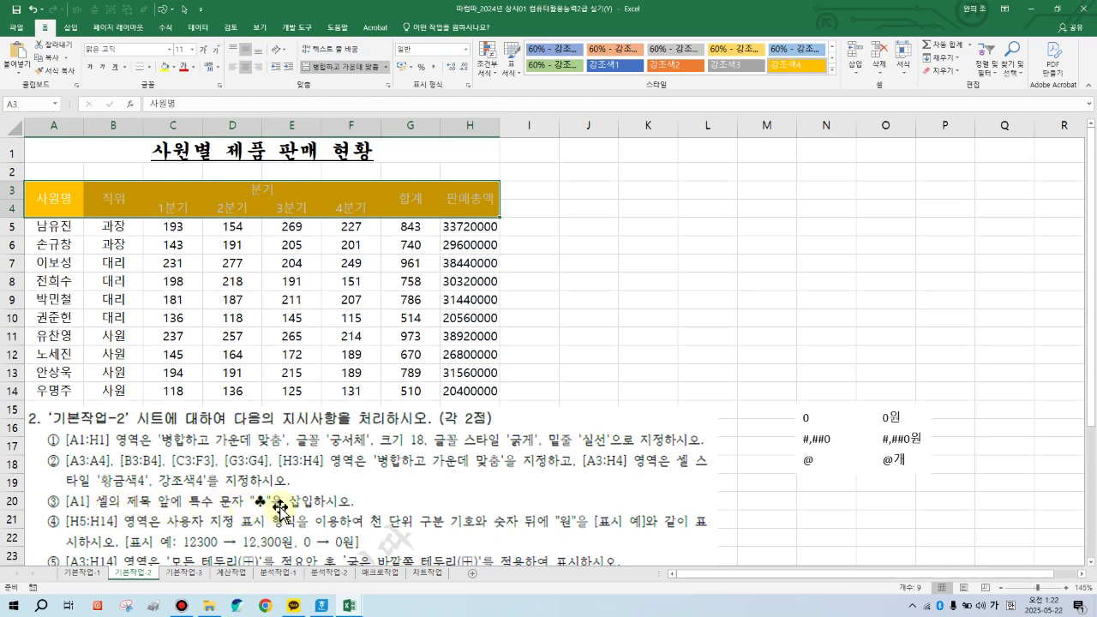
Insert the special character ♣ in front of the title text in A1.
{"action": "left_click", "coordinate": [158, 149]}
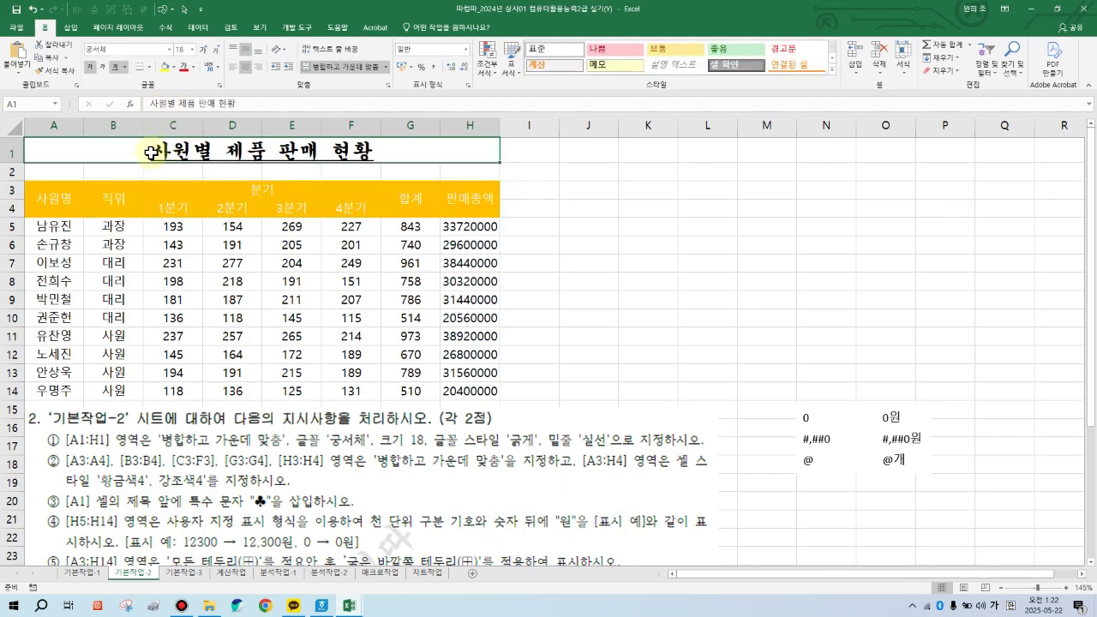
{"action": "left_click", "coordinate": [150, 105]}
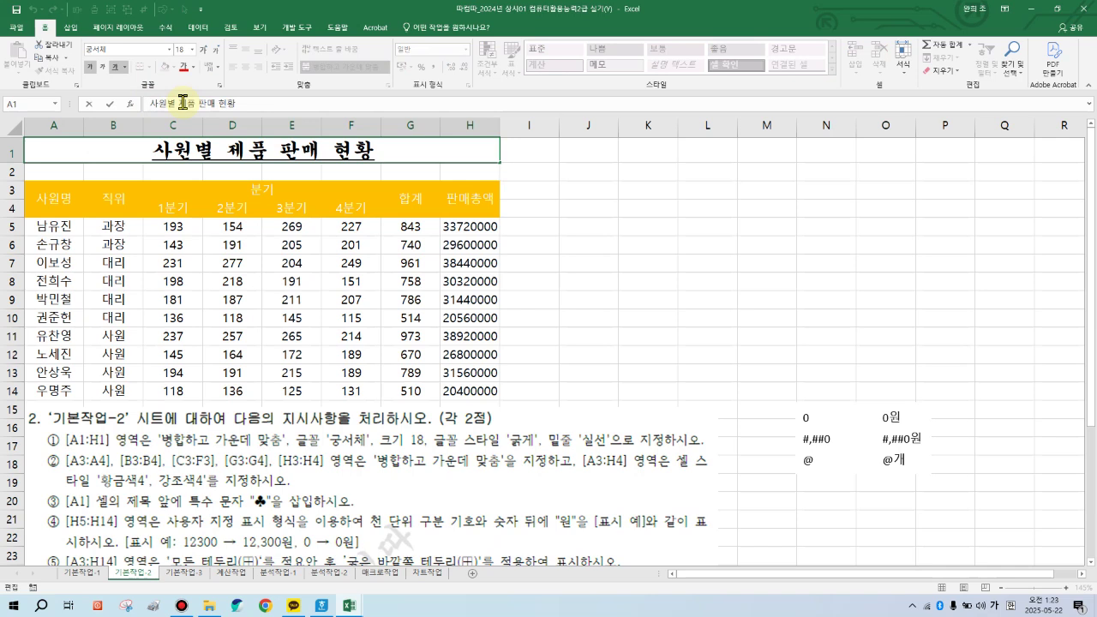
{"action": "type", "text": "ㅁ"}
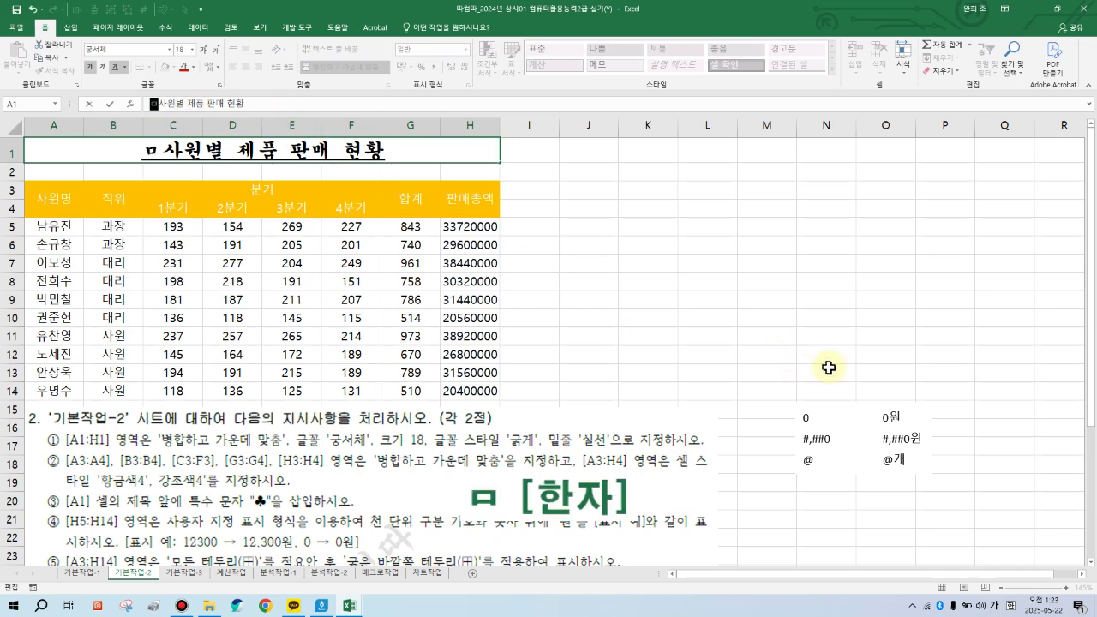
{"action": "key", "text": "Hangul_Hanja"}
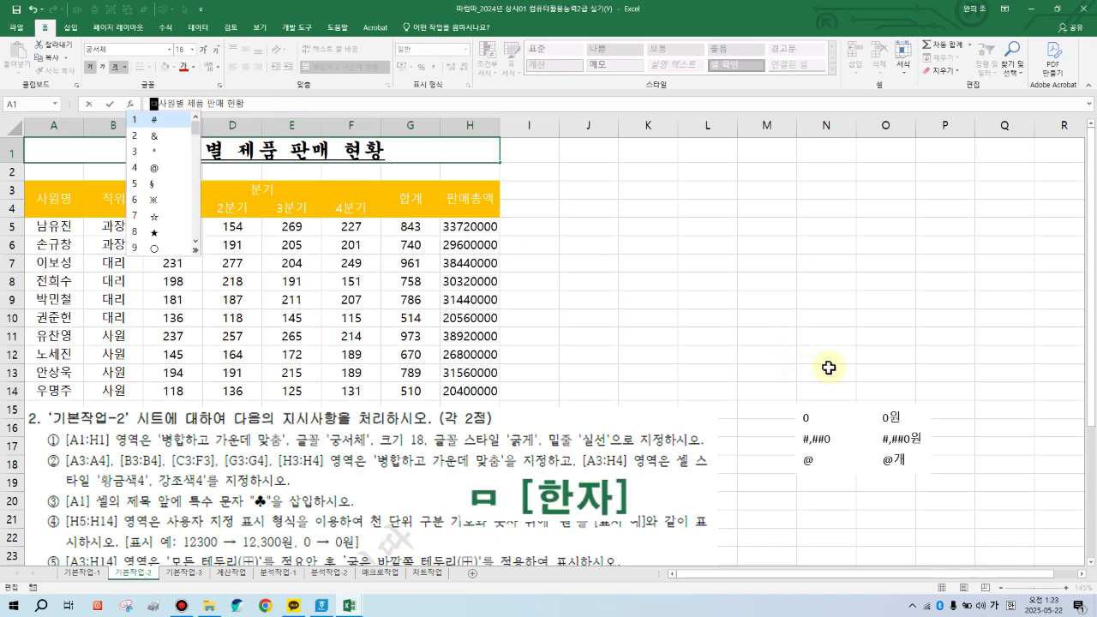
{"action": "left_click", "coordinate": [196, 248]}
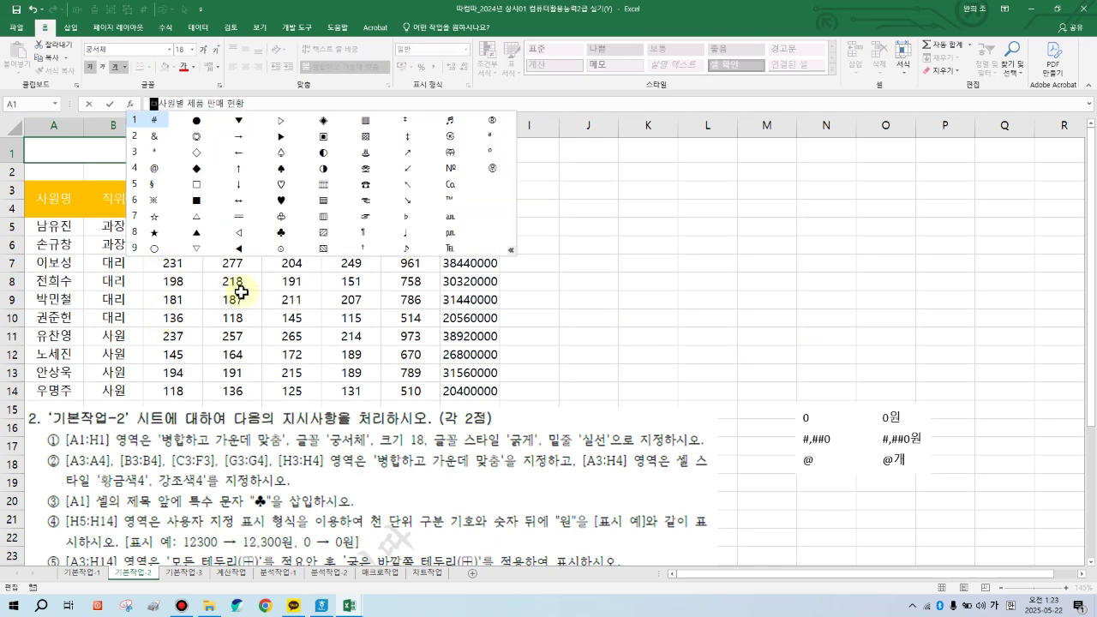
{"action": "left_click", "coordinate": [281, 235]}
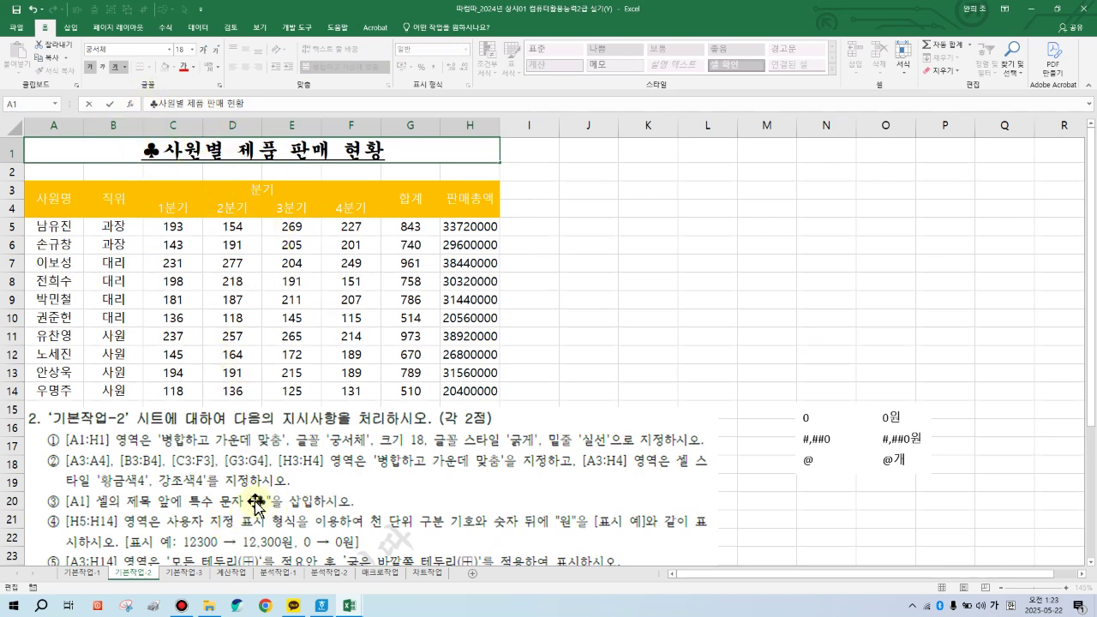
{"action": "key", "text": "Return"}
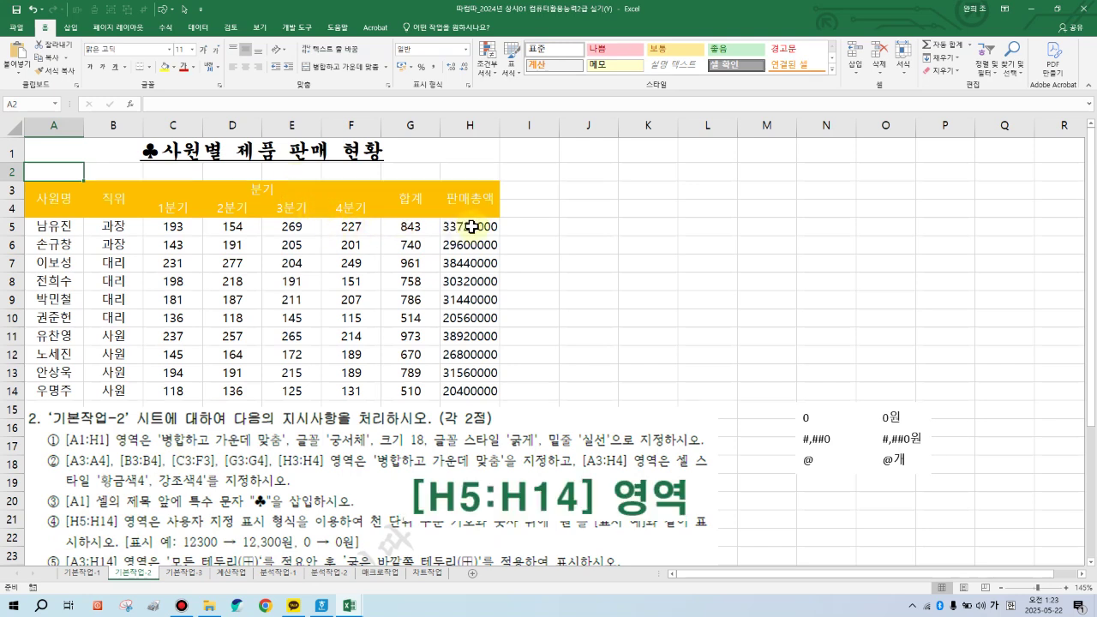
{"action": "left_click_drag", "start_coordinate": [469, 226], "coordinate": [466, 388]}
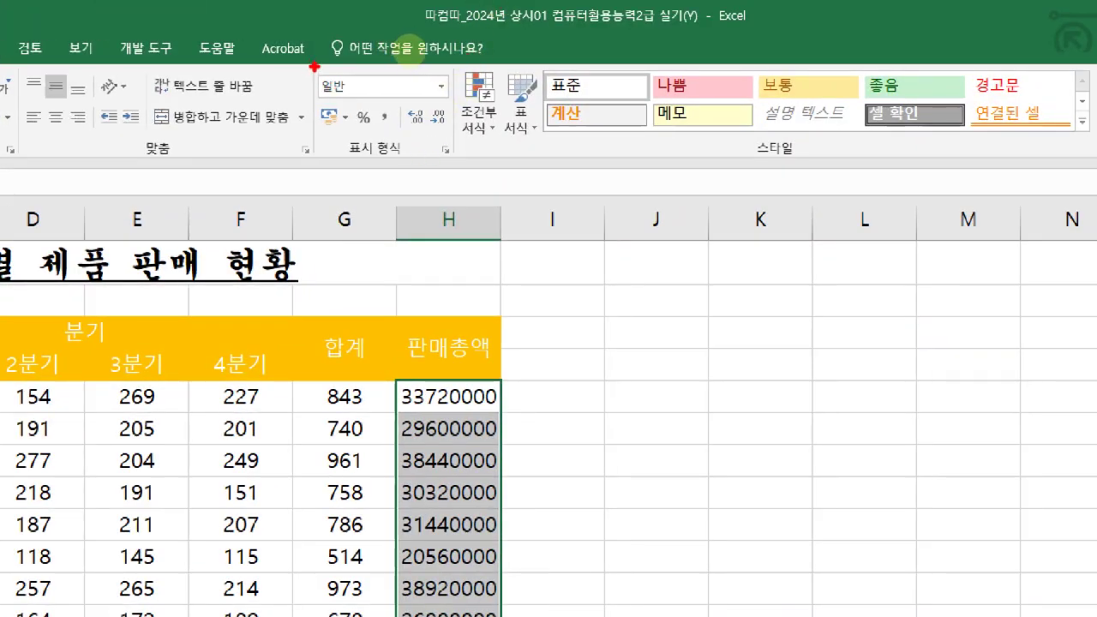
{"action": "mouse_move", "coordinate": [436, 141]}
{"action": "left_mouse_down"}
{"action": "mouse_move", "coordinate": [452, 160]}
{"action": "mouse_move", "coordinate": [445, 137]}
{"action": "mouse_move", "coordinate": [438, 171]}
{"action": "left_mouse_up"}
{"action": "key", "text": "Escape"}
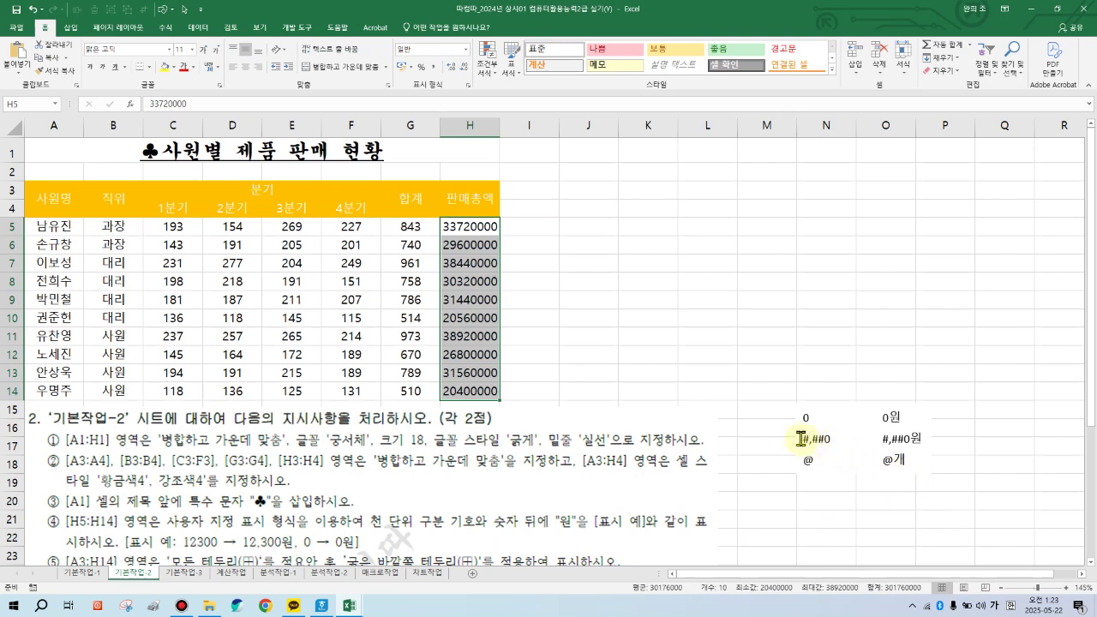
Color the line with #,##0 and #,##0원 red in the format code note beside the table.
{"action": "left_click_drag", "start_coordinate": [799, 439], "coordinate": [927, 445]}
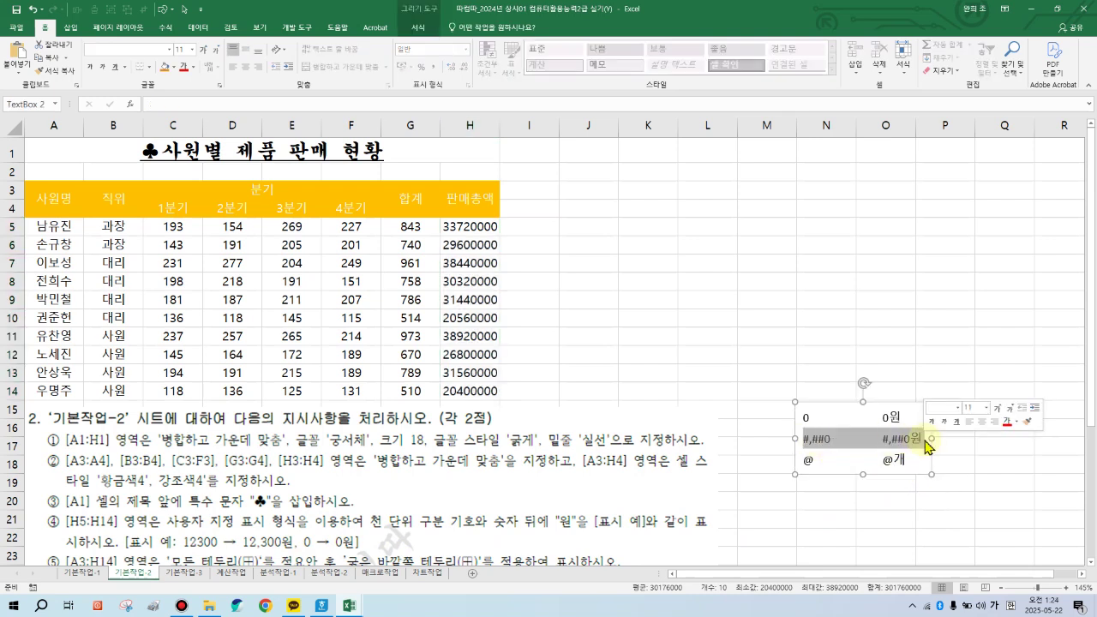
{"action": "left_click", "coordinate": [185, 70]}
{"action": "left_click", "coordinate": [787, 504]}
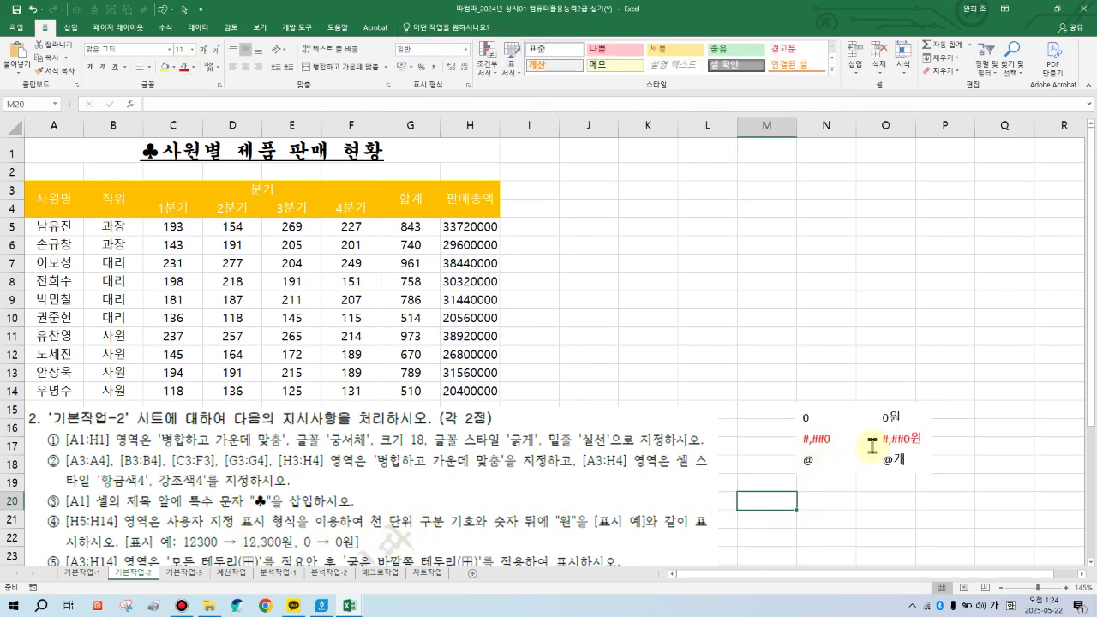
{"action": "left_click_drag", "start_coordinate": [880, 438], "coordinate": [922, 438]}
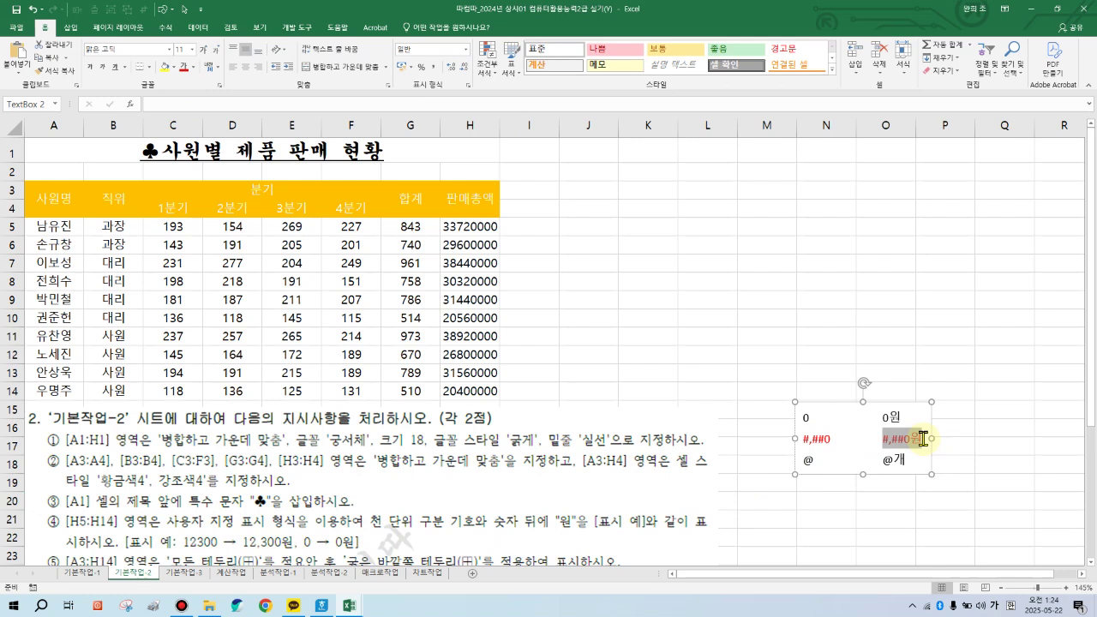
{"action": "left_click", "coordinate": [913, 523]}
Apply the custom number format #,##0원 to the 판매총액 values in H5:H14.
{"action": "left_click", "coordinate": [480, 228]}
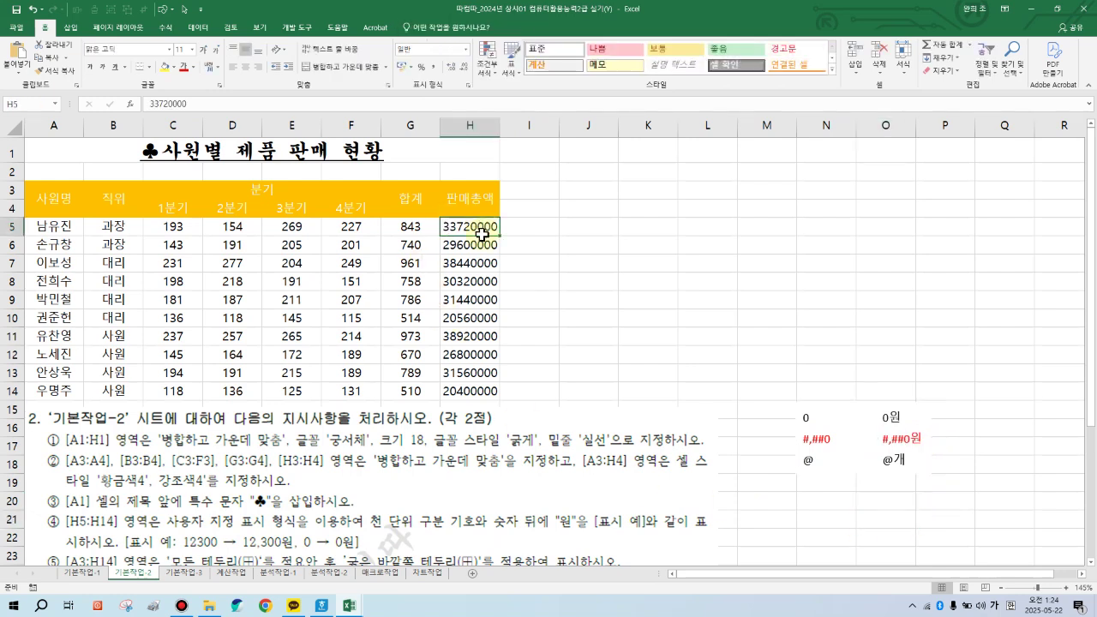
{"action": "left_click_drag", "start_coordinate": [481, 234], "coordinate": [471, 392]}
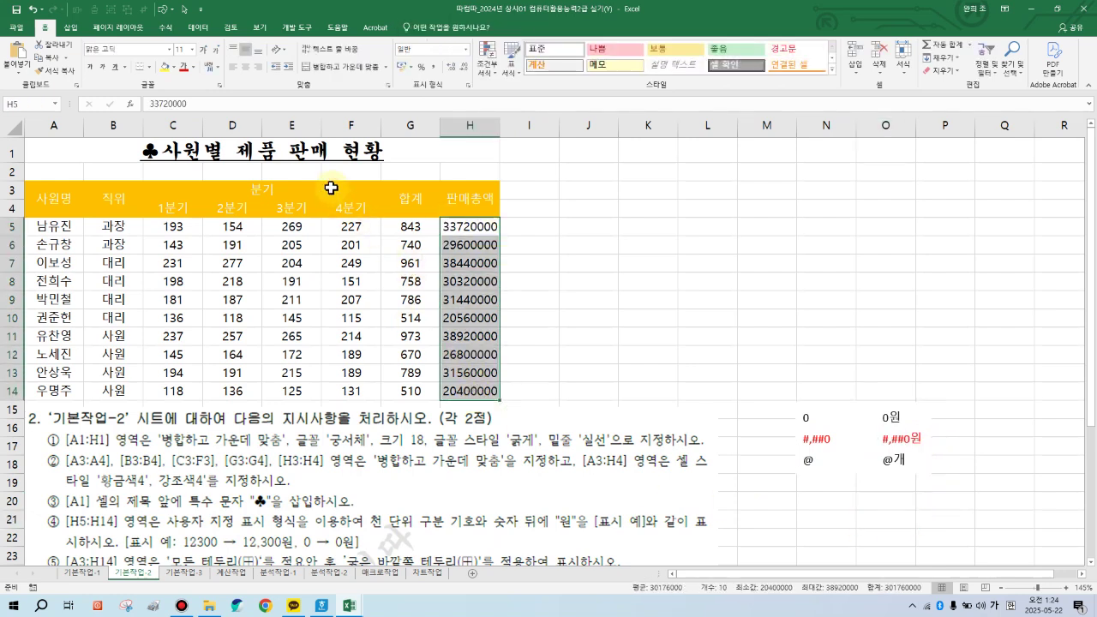
{"action": "left_click", "coordinate": [467, 86]}
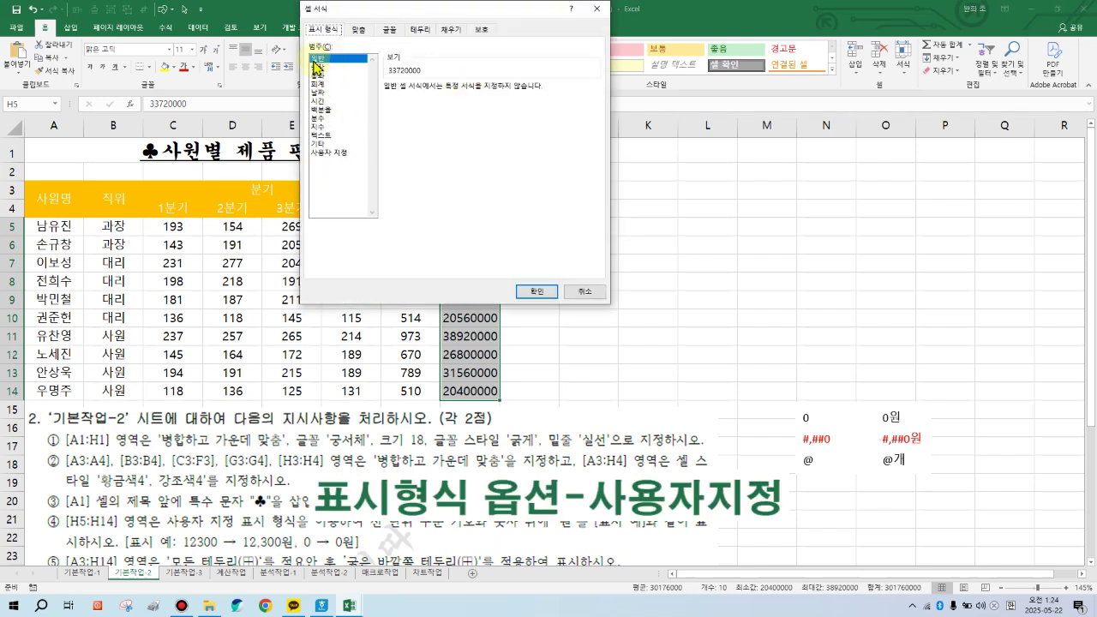
{"action": "left_click", "coordinate": [327, 153]}
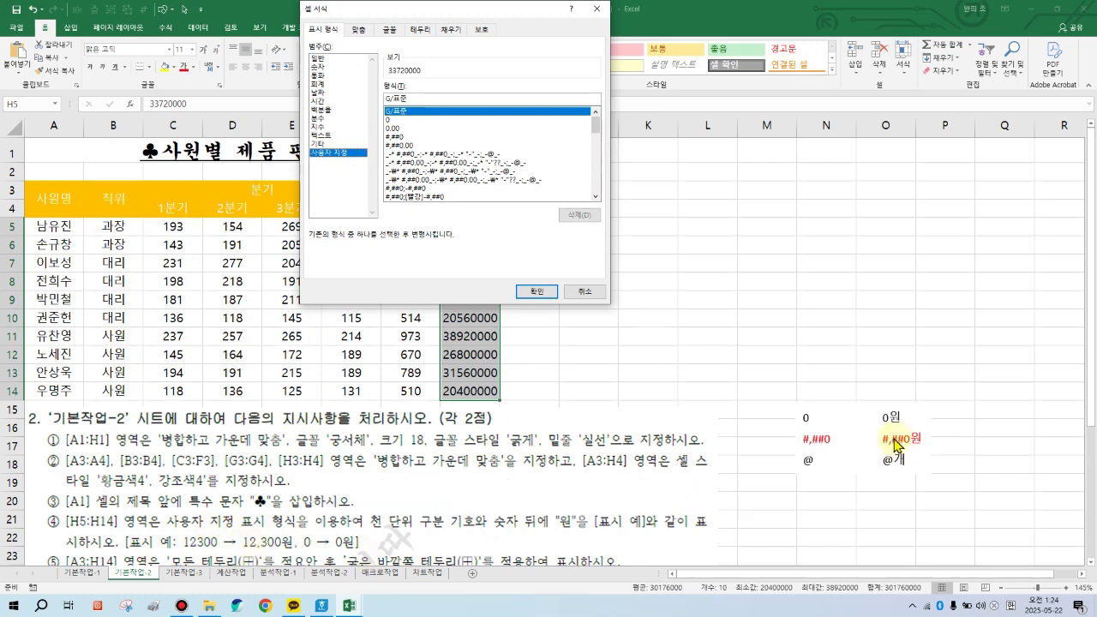
{"action": "left_click", "coordinate": [401, 137]}
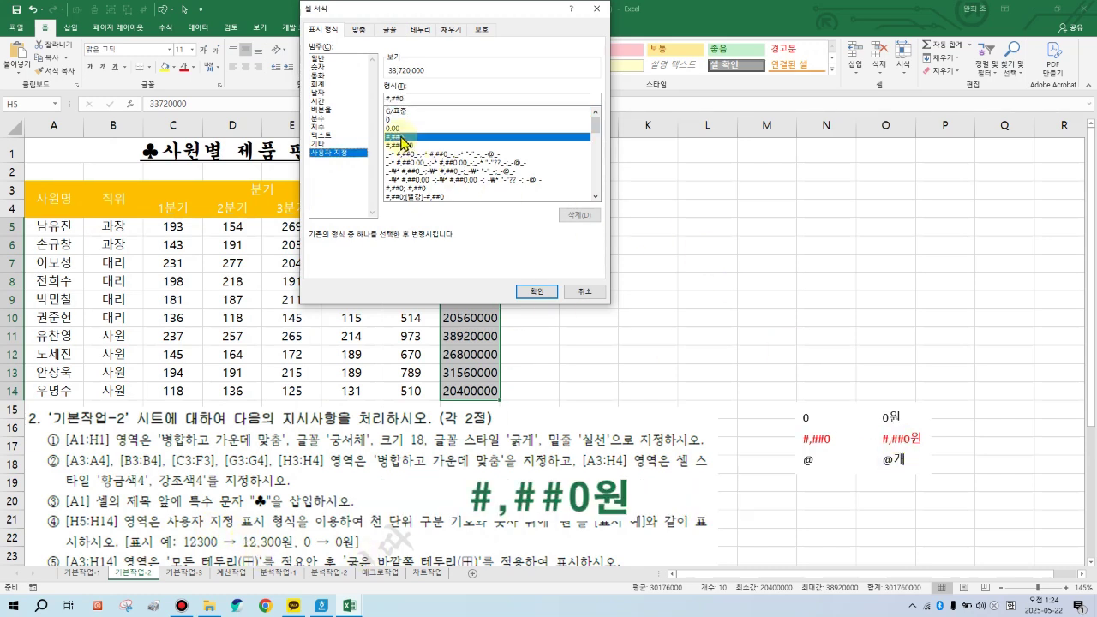
{"action": "left_click", "coordinate": [414, 98]}
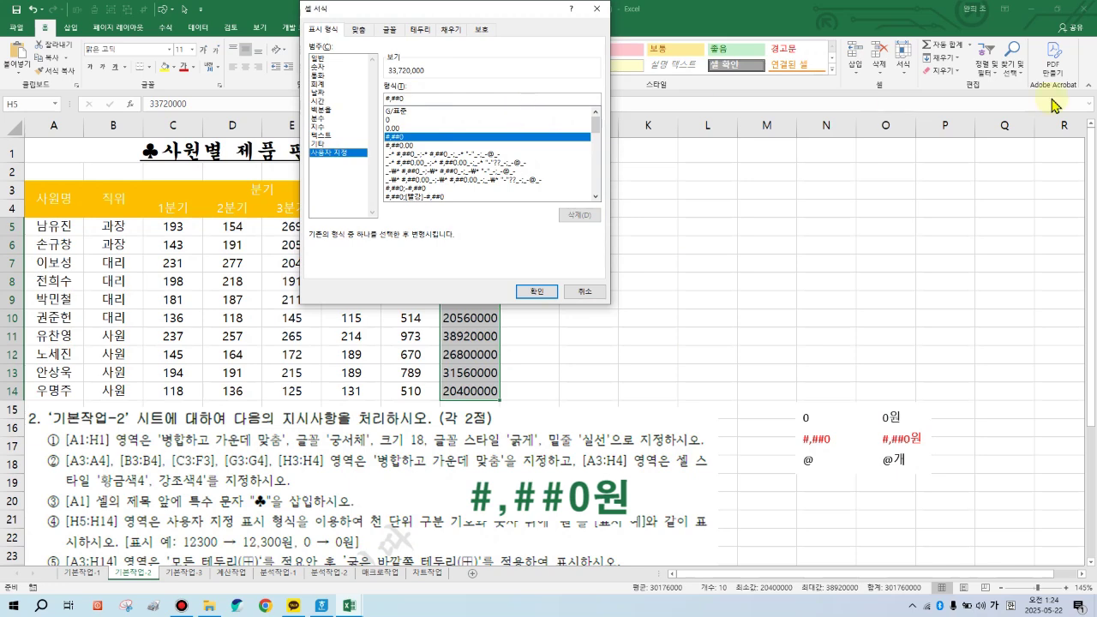
{"action": "type", "text": "우"}
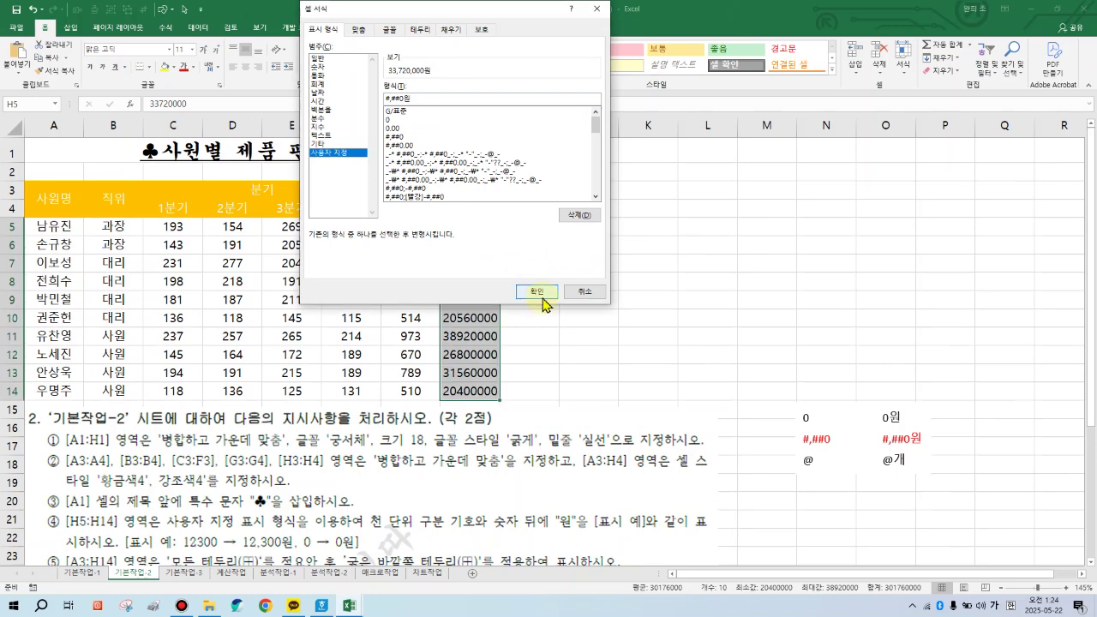
{"action": "left_click", "coordinate": [541, 294]}
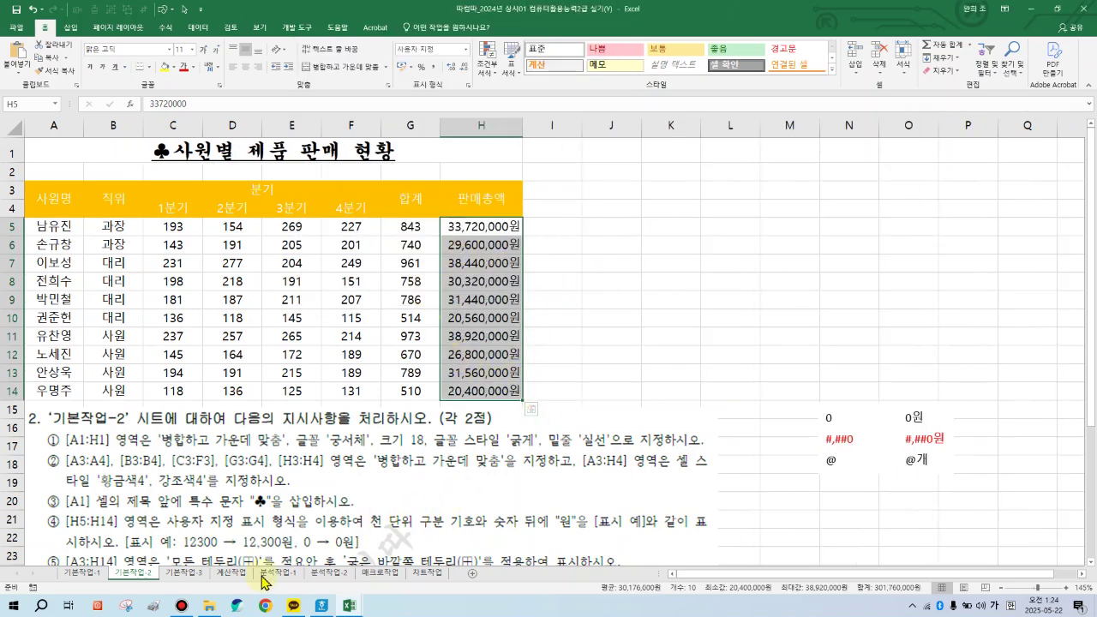
Move the instruction picture below the table slightly upward so its last item can be read.
{"action": "left_click", "coordinate": [378, 517]}
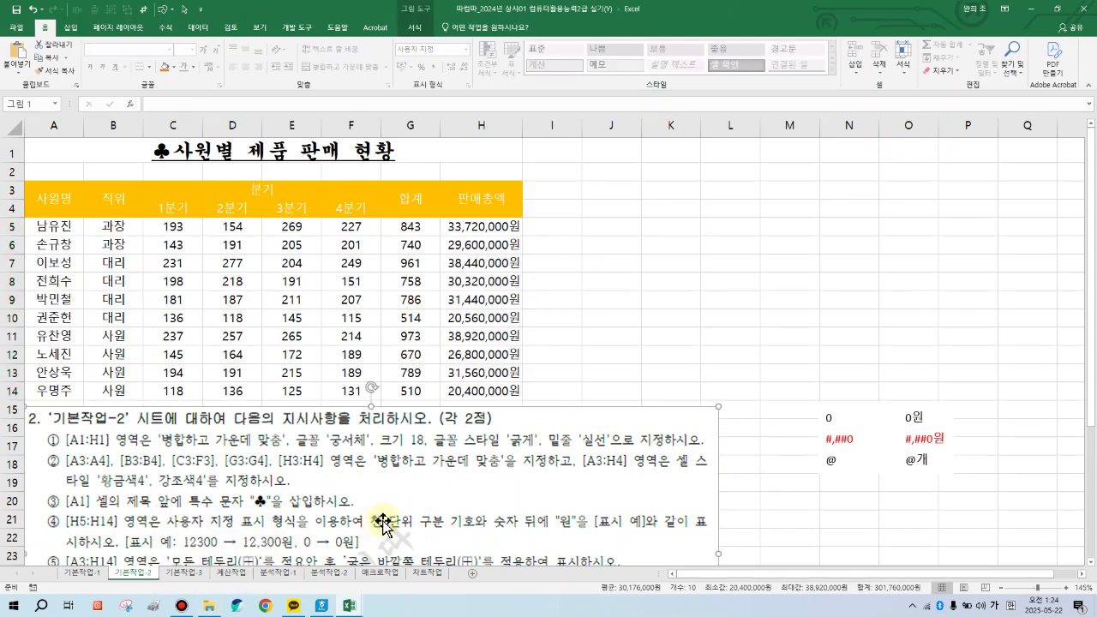
{"action": "left_click_drag", "start_coordinate": [383, 523], "coordinate": [383, 518]}
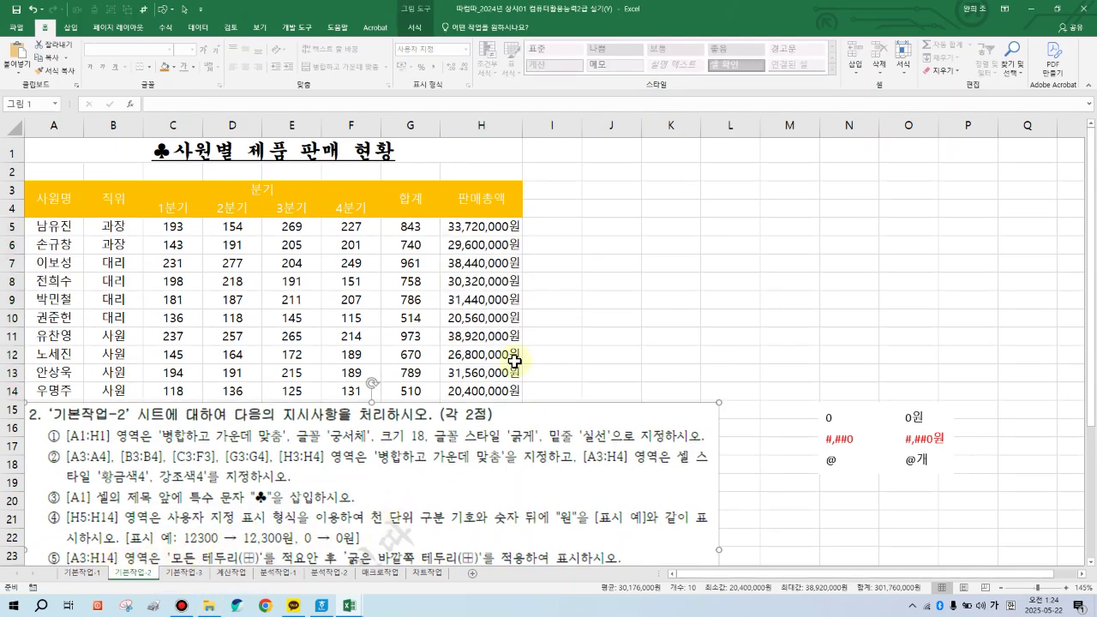
{"action": "left_click", "coordinate": [552, 336]}
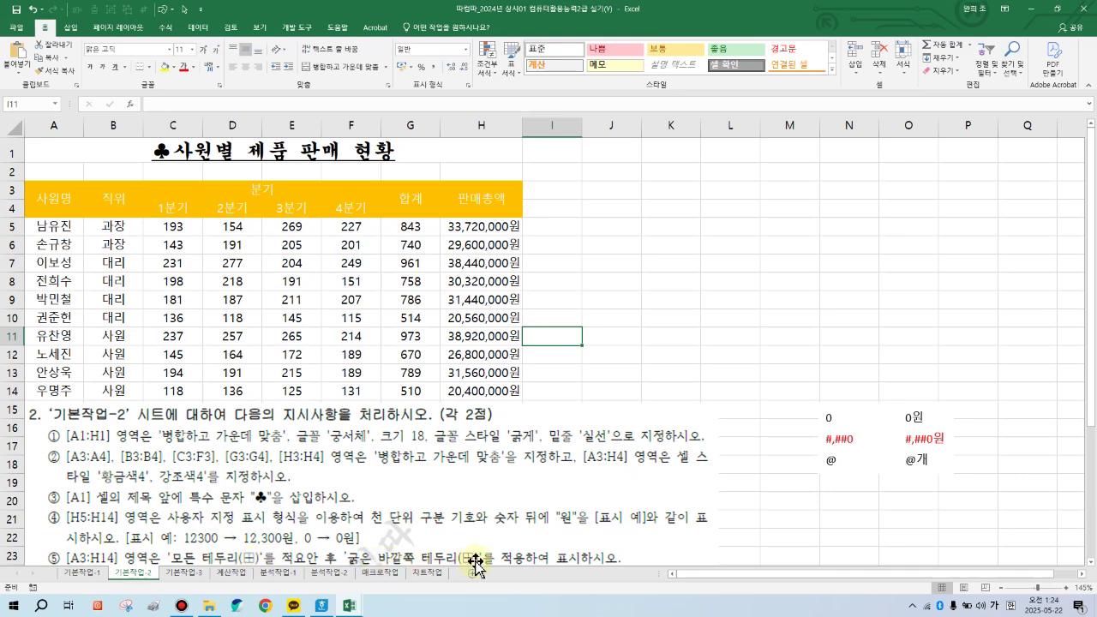
Apply 모든 테두리 to the table range A3:H14, followed by 굵은 바깥쪽 테두리.
{"action": "left_click", "coordinate": [52, 188]}
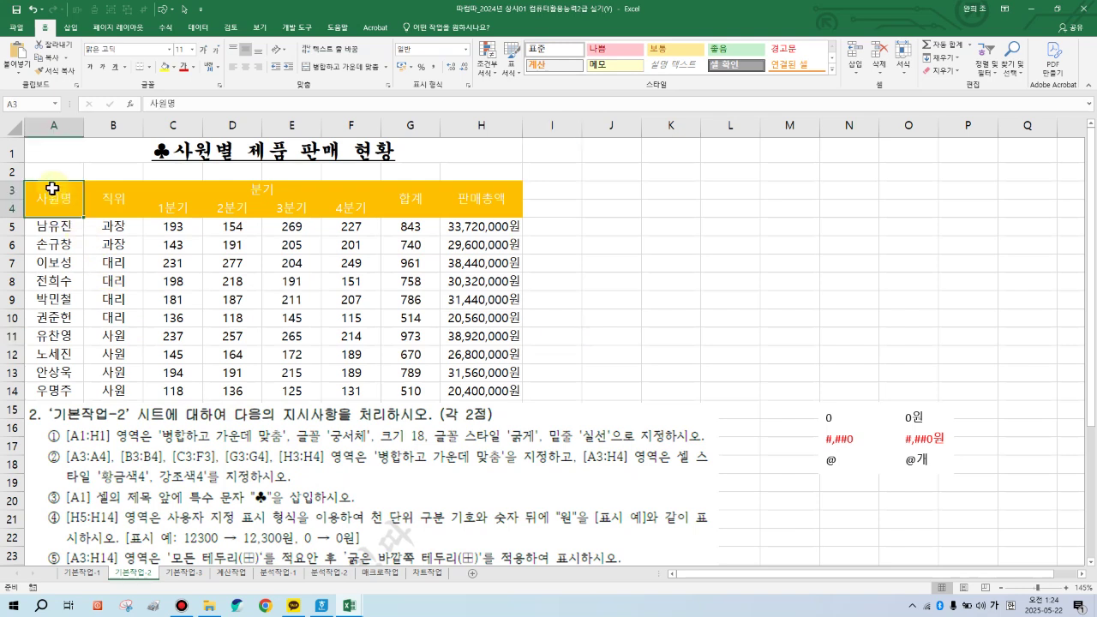
{"action": "left_click_drag", "start_coordinate": [52, 188], "coordinate": [499, 390]}
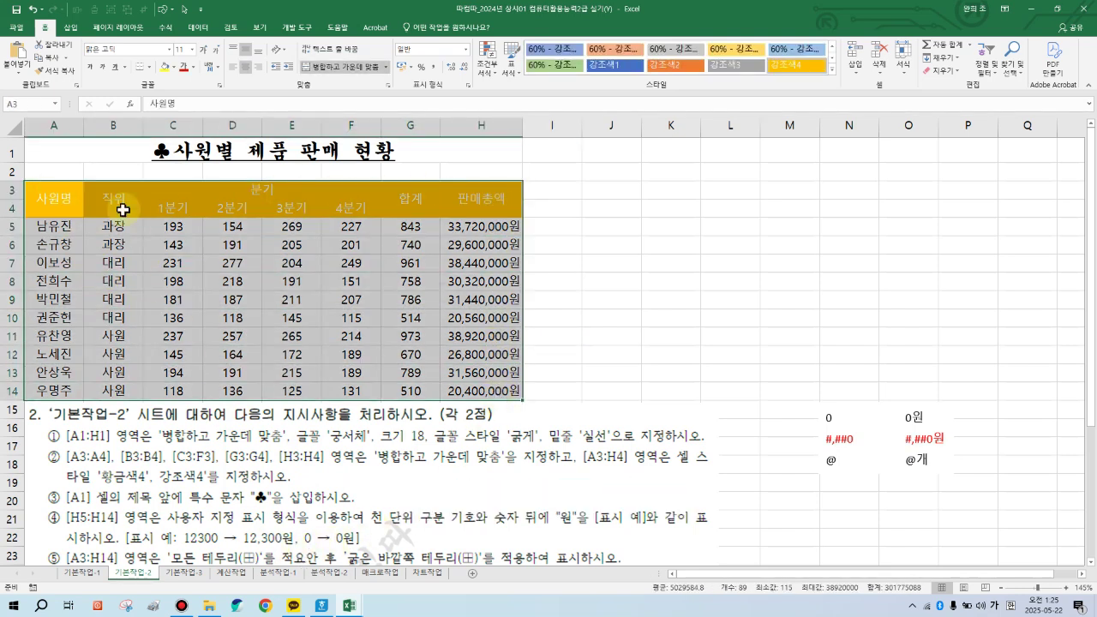
{"action": "left_click", "coordinate": [148, 67]}
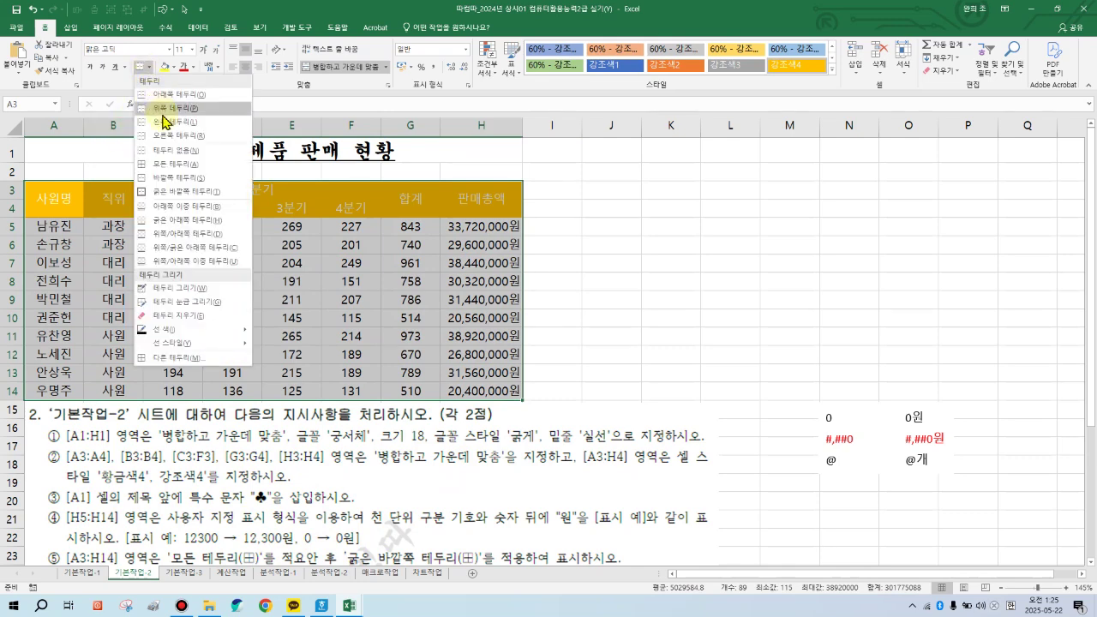
{"action": "left_click", "coordinate": [173, 167]}
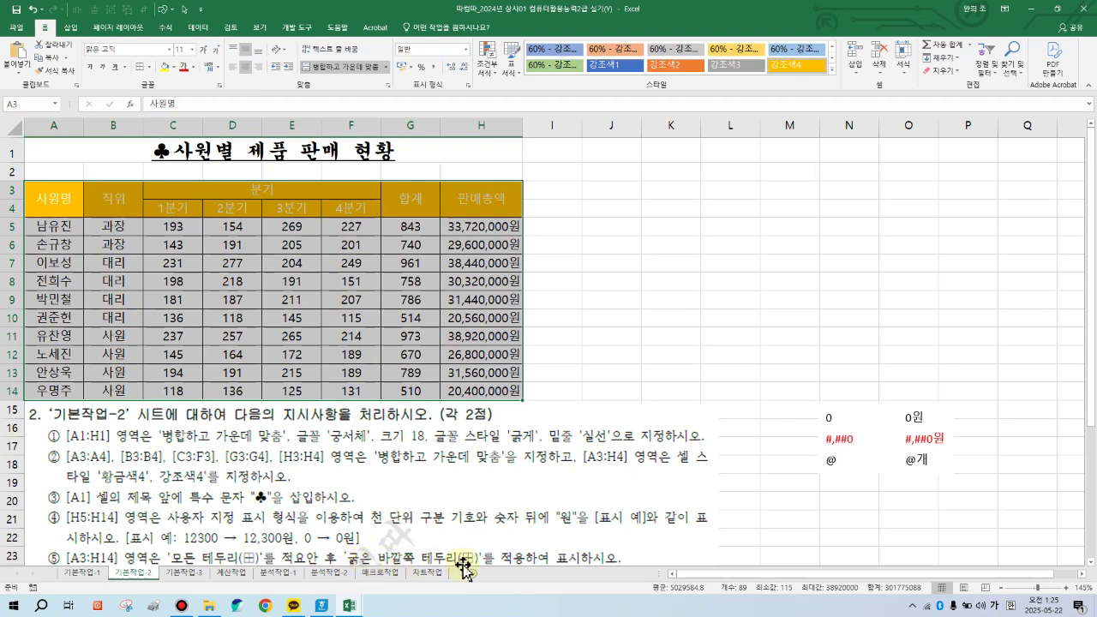
{"action": "left_click", "coordinate": [148, 68]}
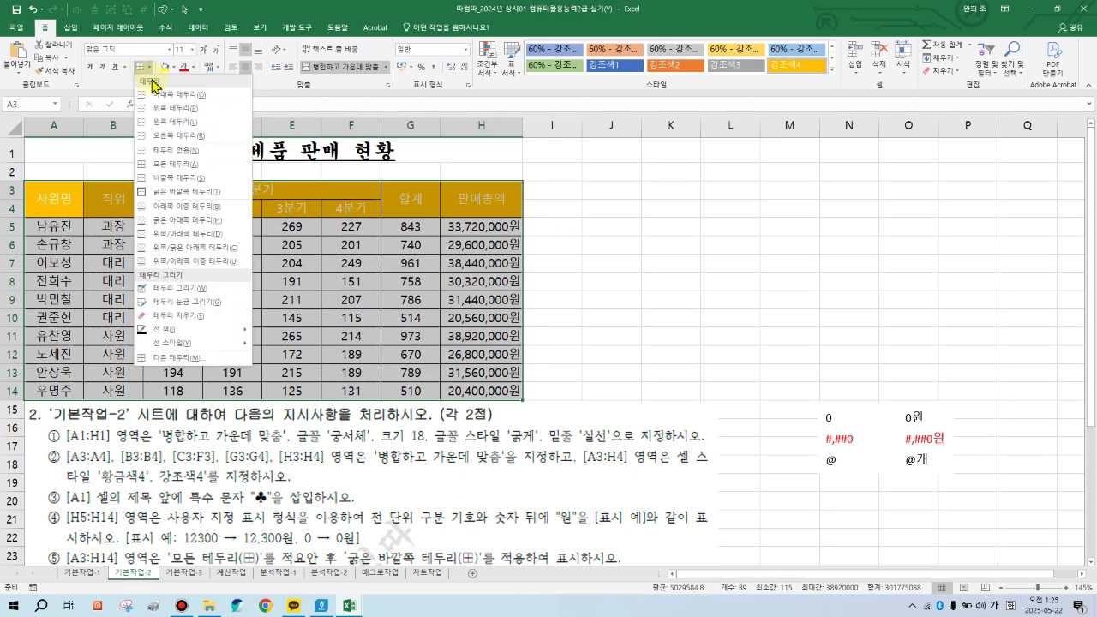
{"action": "left_click", "coordinate": [201, 195]}
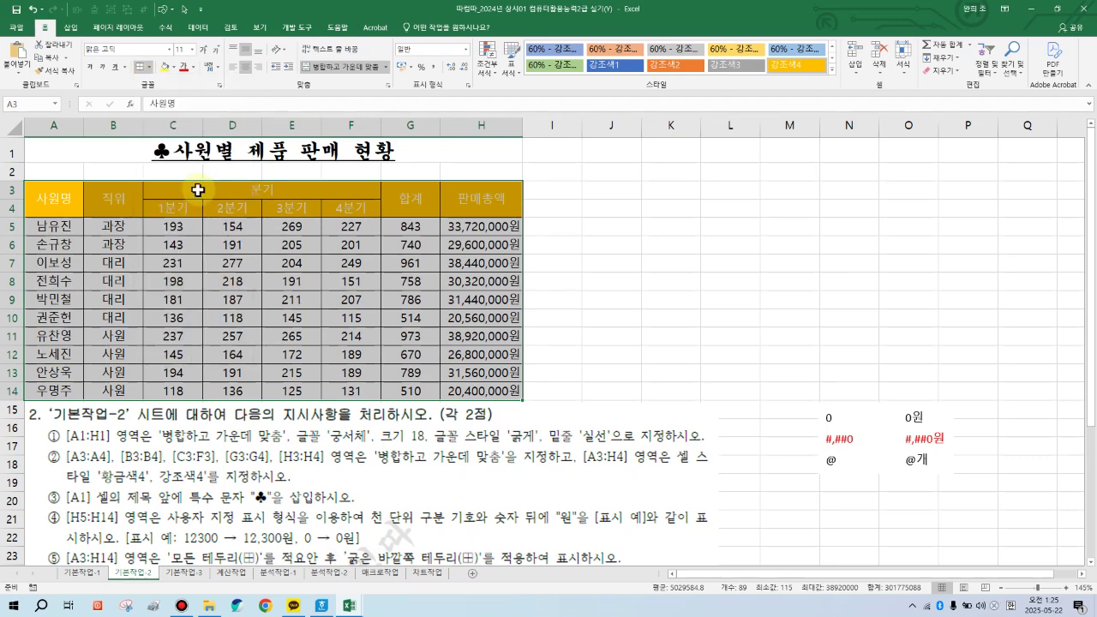
{"action": "left_click", "coordinate": [639, 191]}
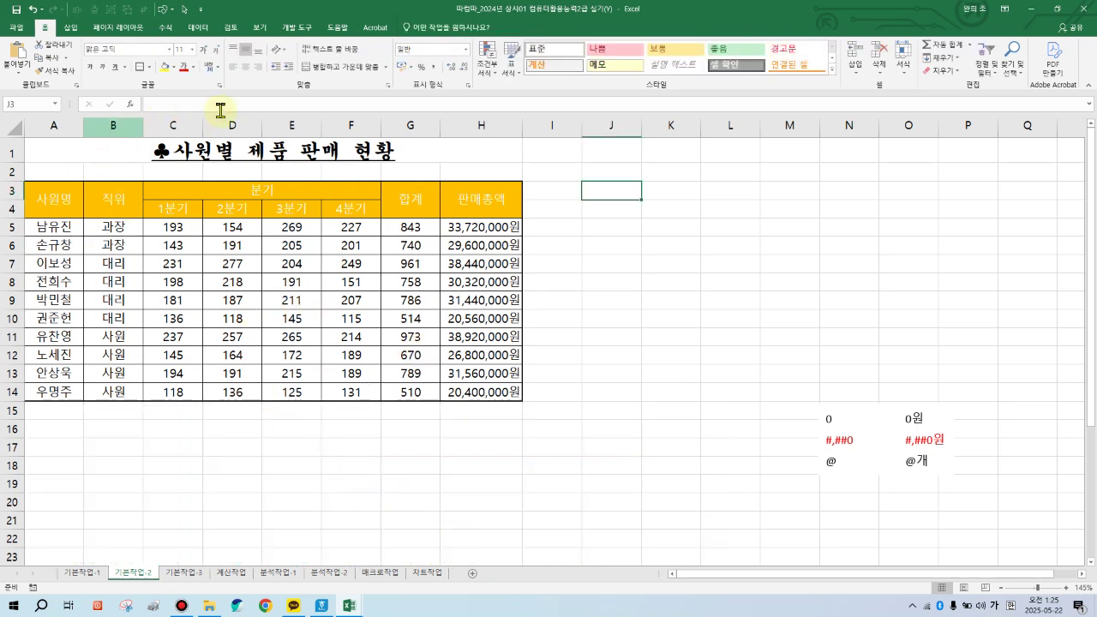
Switch to the 기본작업-3 sheet and select the loan data range A4:F15.
{"action": "left_click", "coordinate": [351, 503]}
{"action": "left_click", "coordinate": [184, 572]}
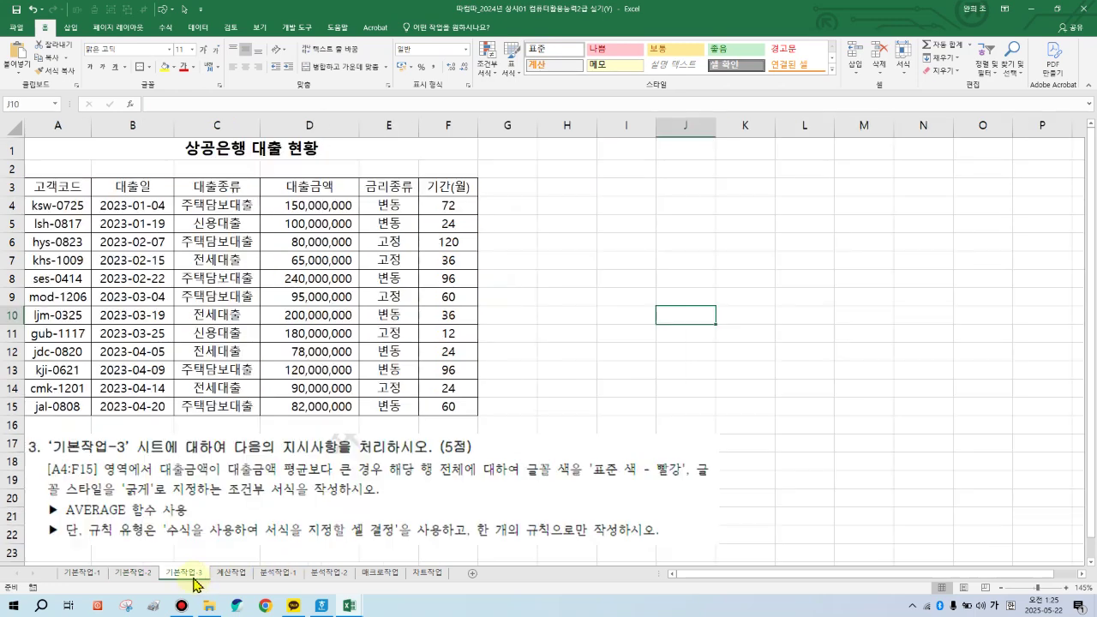
{"action": "left_click", "coordinate": [545, 347]}
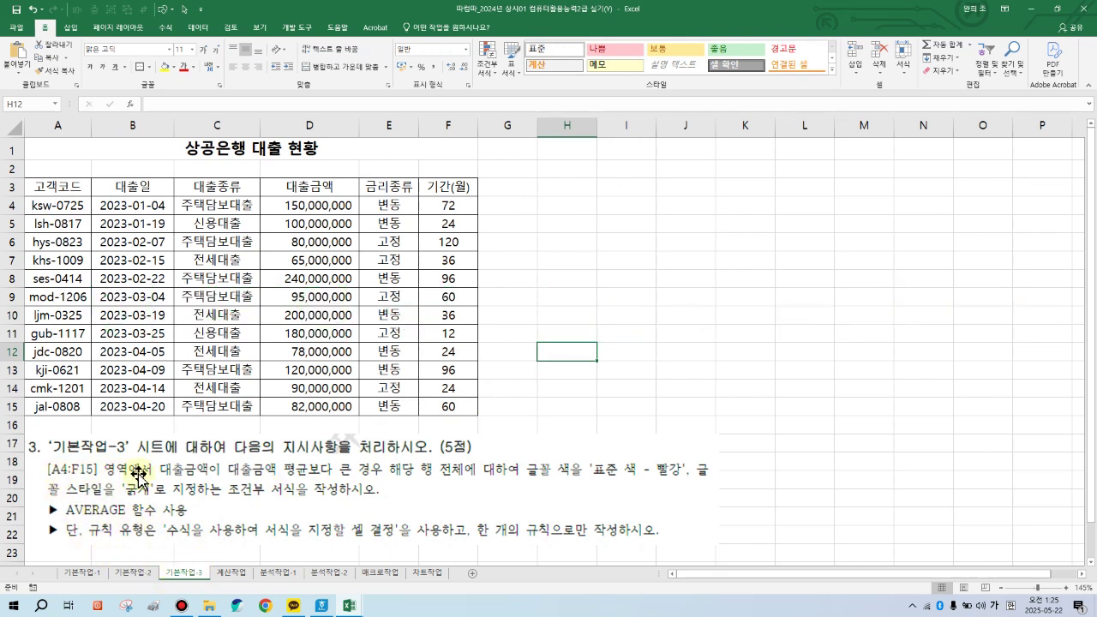
{"action": "left_click", "coordinate": [40, 207]}
{"action": "left_click_drag", "start_coordinate": [40, 207], "coordinate": [459, 402]}
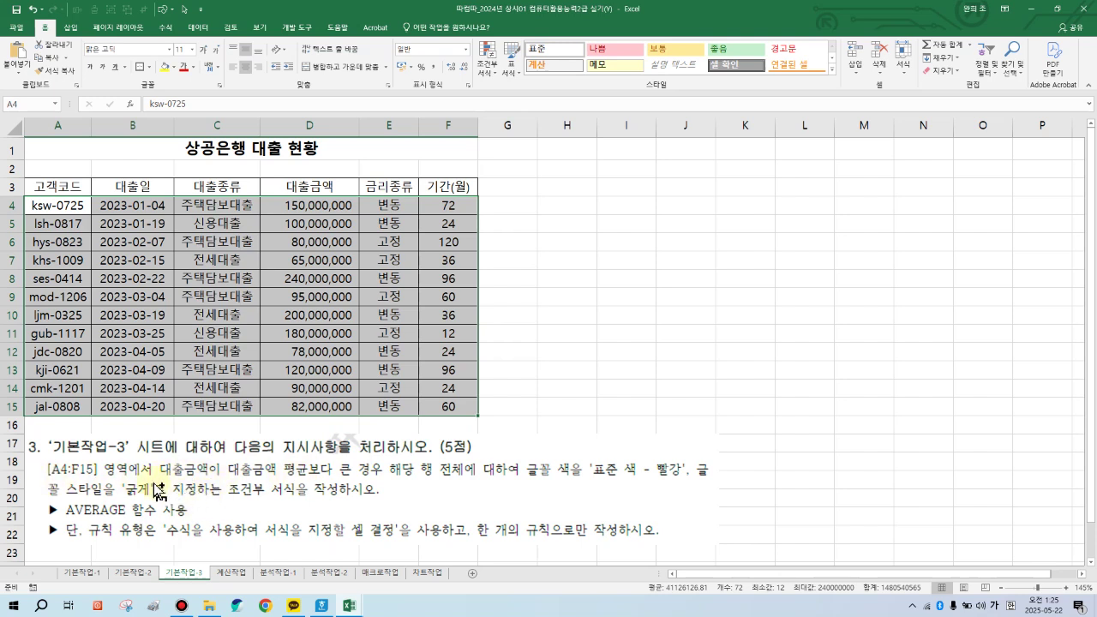
Examine the conditional formatting instruction about 대출금액 compared with its average, and the matching relational operator in the reference list.
{"action": "left_click_drag", "start_coordinate": [37, 455], "coordinate": [151, 482]}
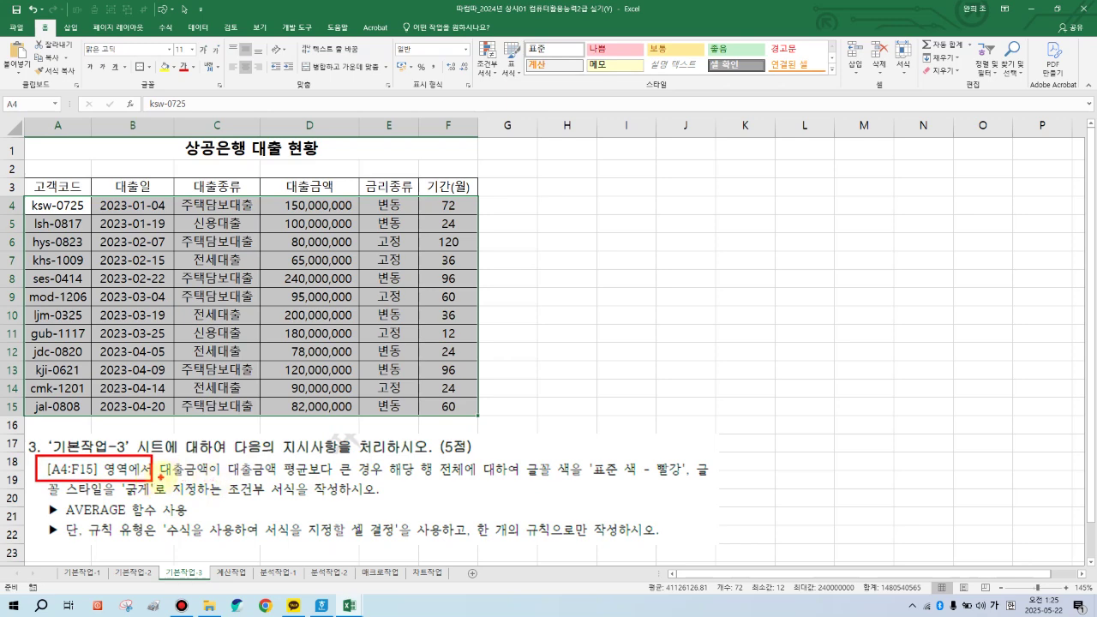
{"action": "left_click_drag", "start_coordinate": [208, 477], "coordinate": [208, 476]}
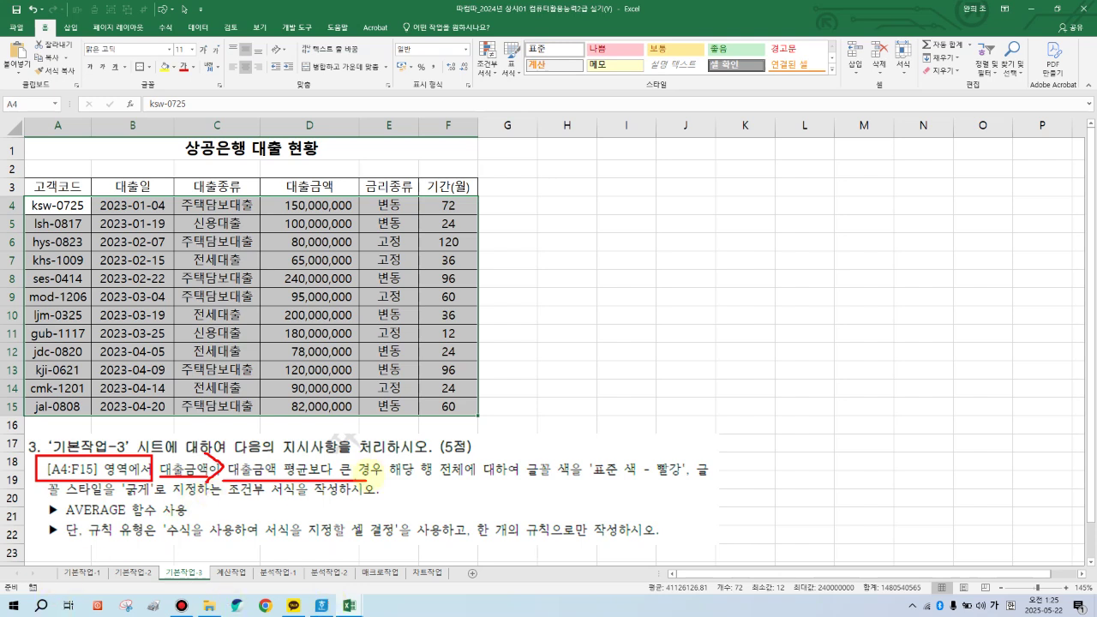
{"action": "key", "text": "Escape"}
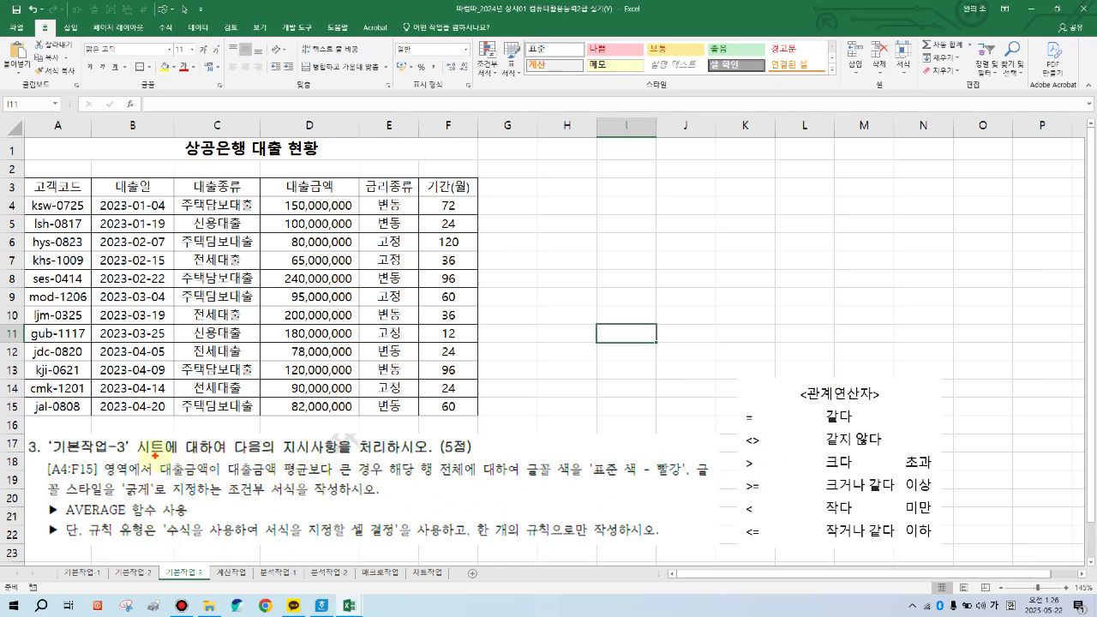
{"action": "left_click_drag", "start_coordinate": [155, 456], "coordinate": [333, 485]}
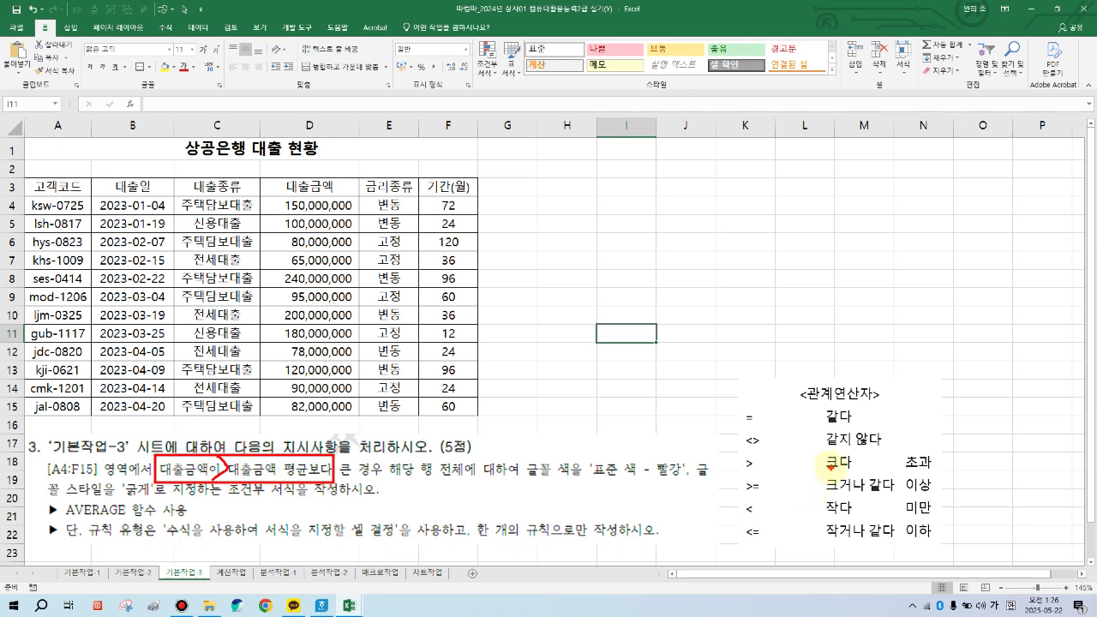
{"action": "left_click_drag", "start_coordinate": [734, 455], "coordinate": [933, 476]}
{"action": "key", "text": "e"}
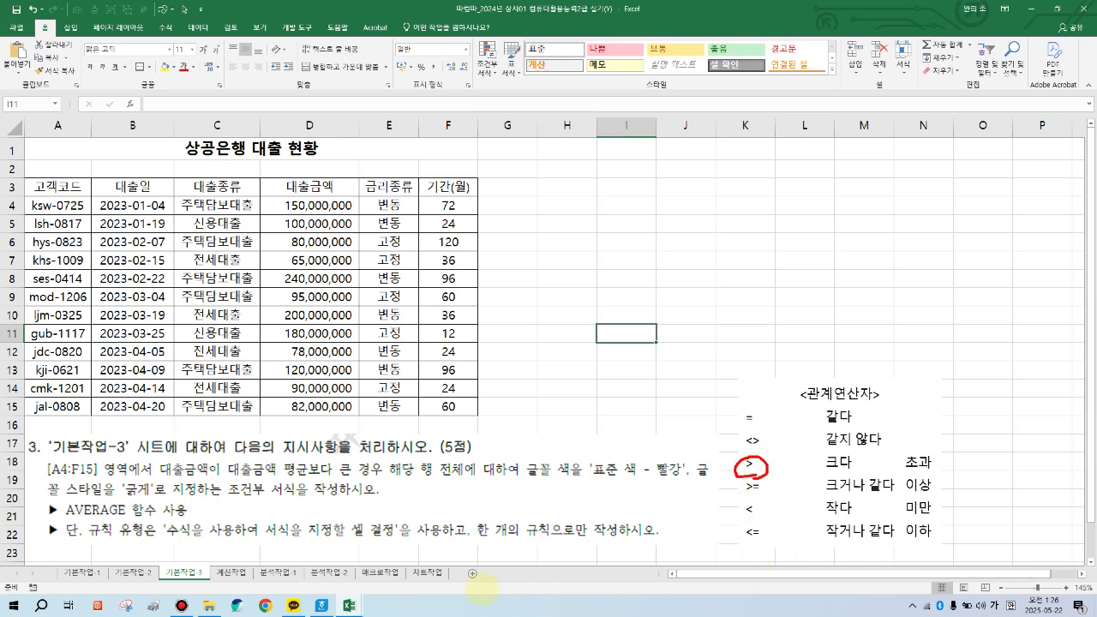
{"action": "key", "text": "Escape"}
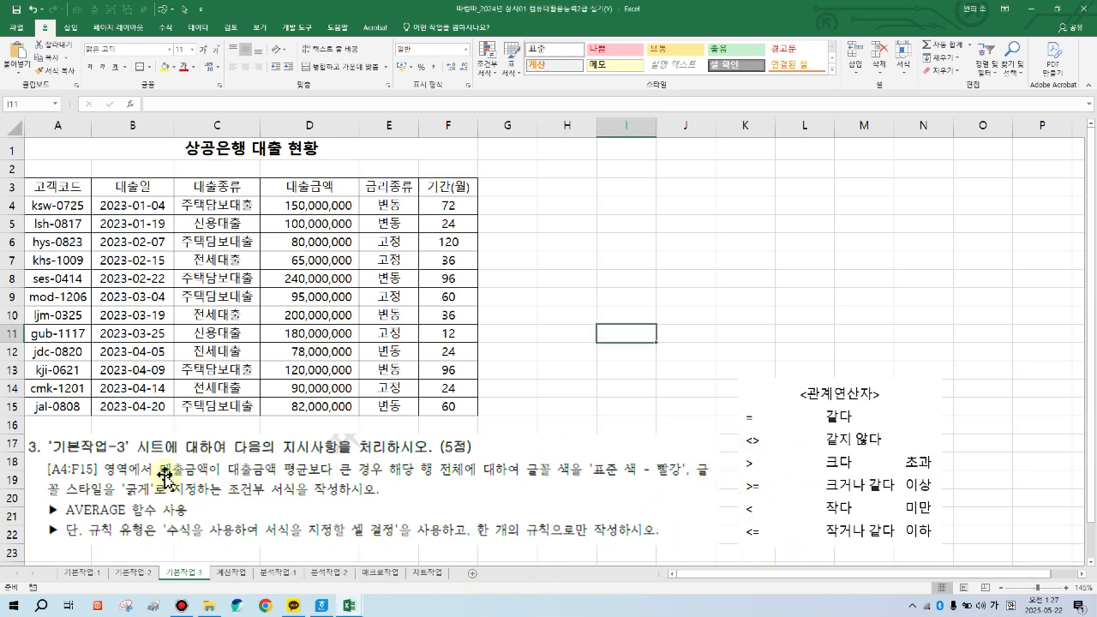
Enter the note 대출금액>평균 in cell J9 as a plain-language version of the condition.
{"action": "left_click", "coordinate": [682, 294]}
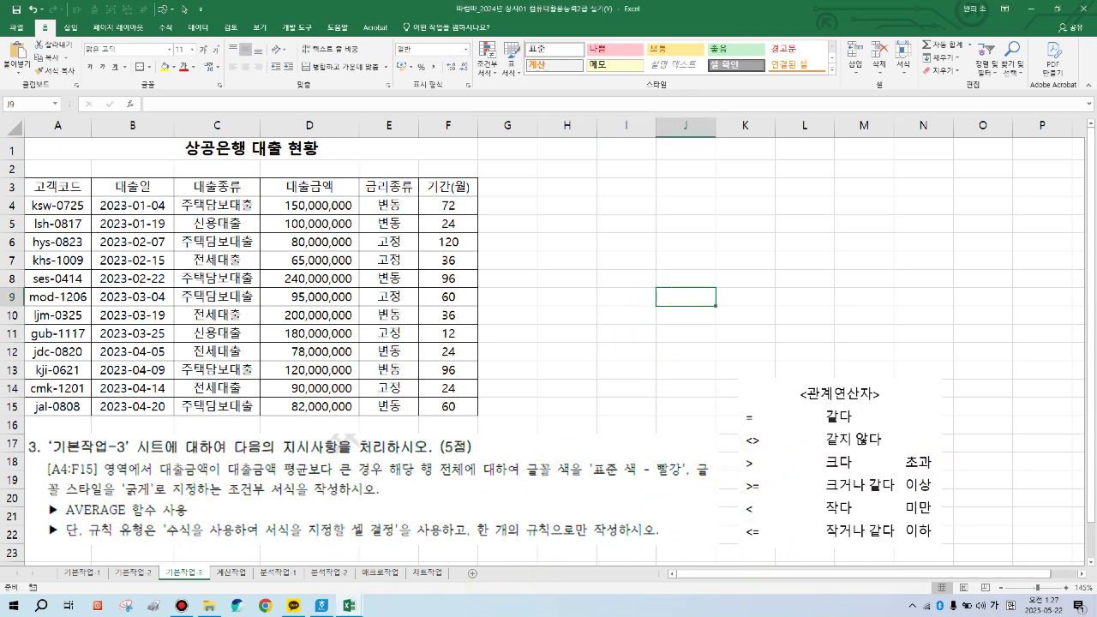
{"action": "type", "text": "대추"}
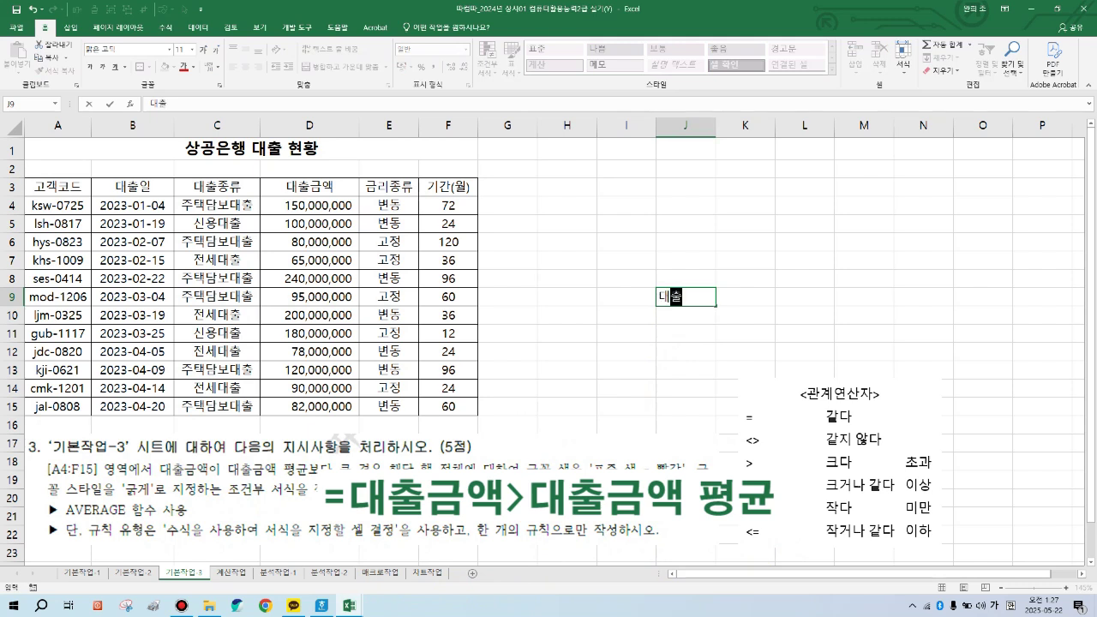
{"action": "type", "text": "금액"}
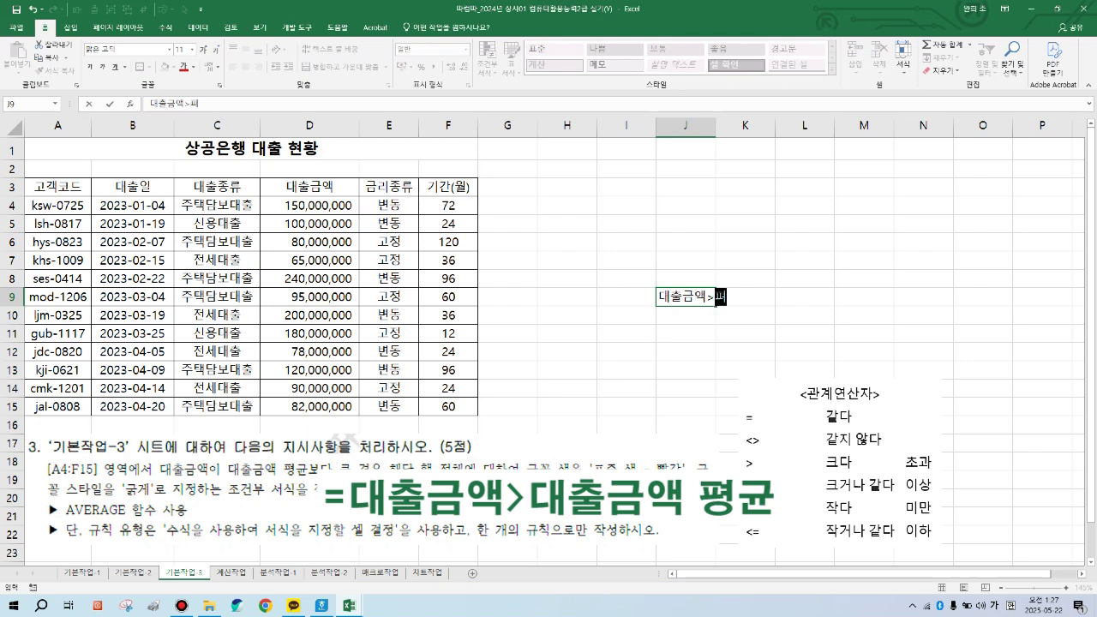
{"action": "type", "text": ">평균"}
{"action": "key", "text": "Return"}
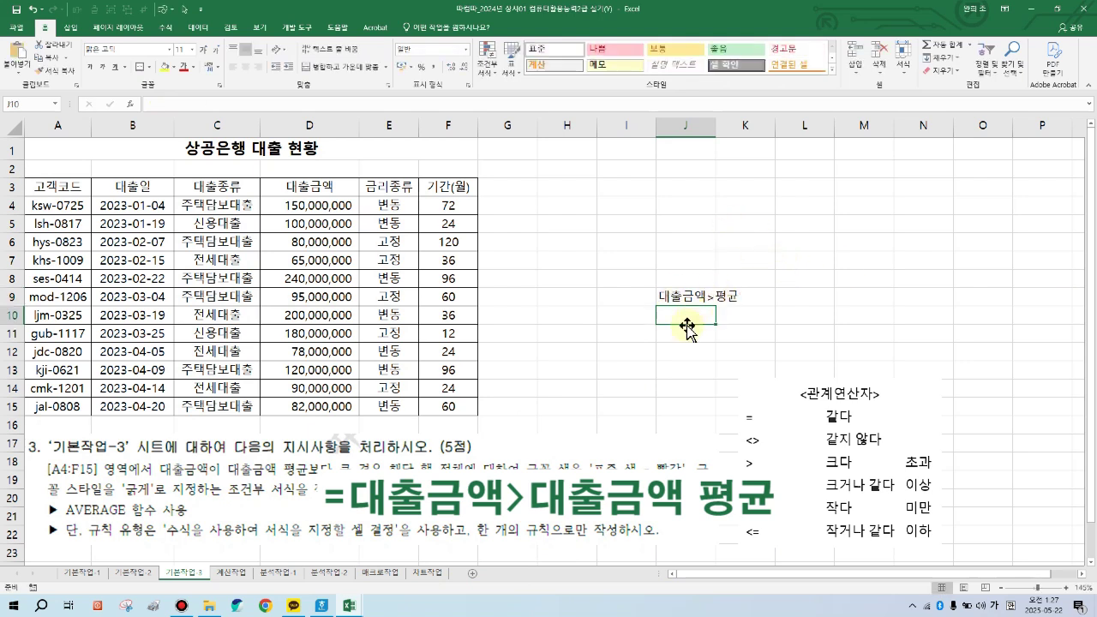
{"action": "left_click", "coordinate": [576, 388]}
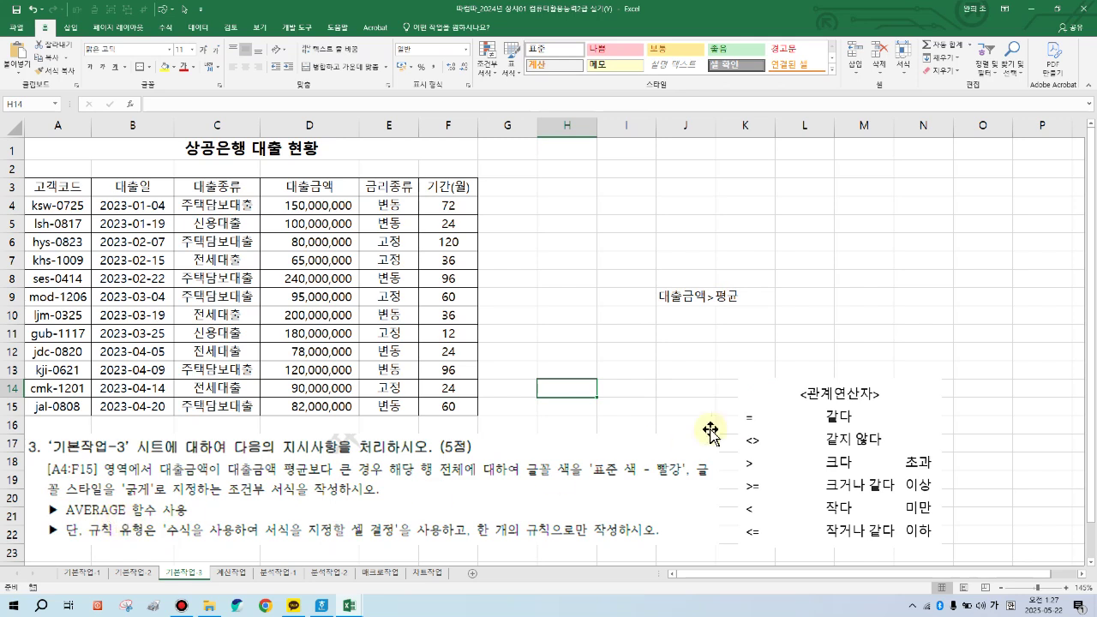
{"action": "left_click", "coordinate": [698, 376]}
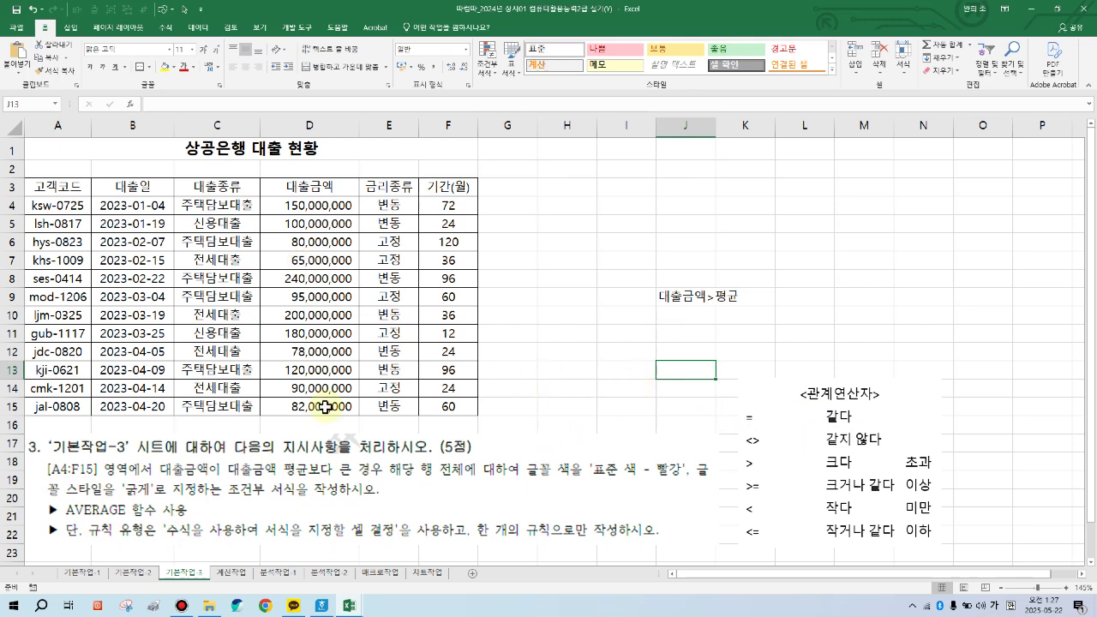
Start a new conditional formatting rule for A4:F15 with the rule type 수식을 사용하여 서식을 지정할 셀 결정.
{"action": "left_click_drag", "start_coordinate": [55, 206], "coordinate": [449, 406]}
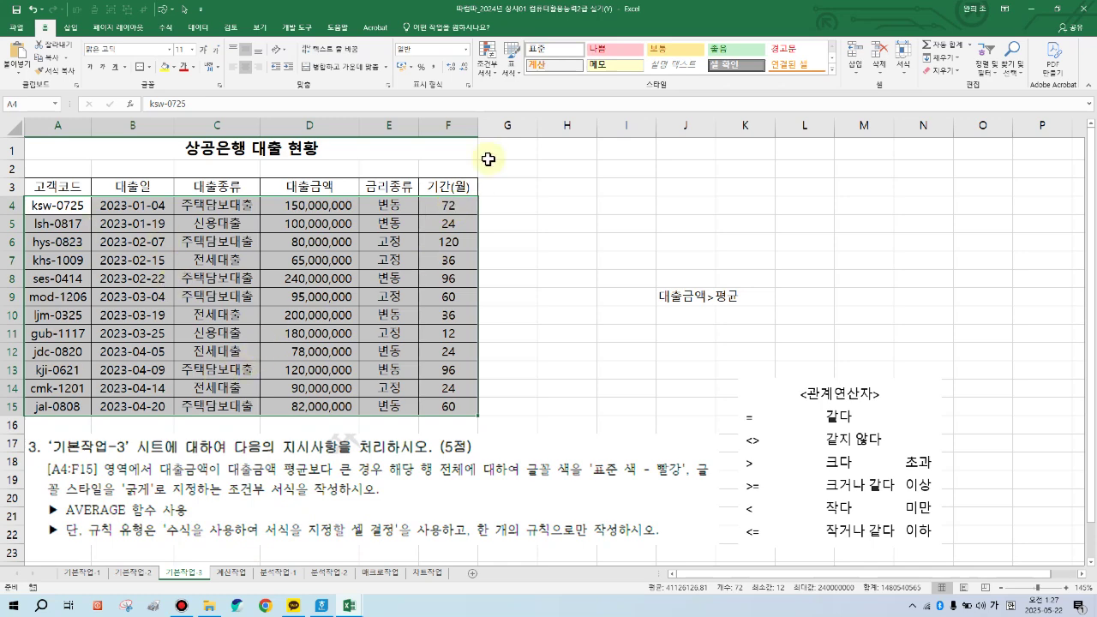
{"action": "left_click", "coordinate": [490, 64]}
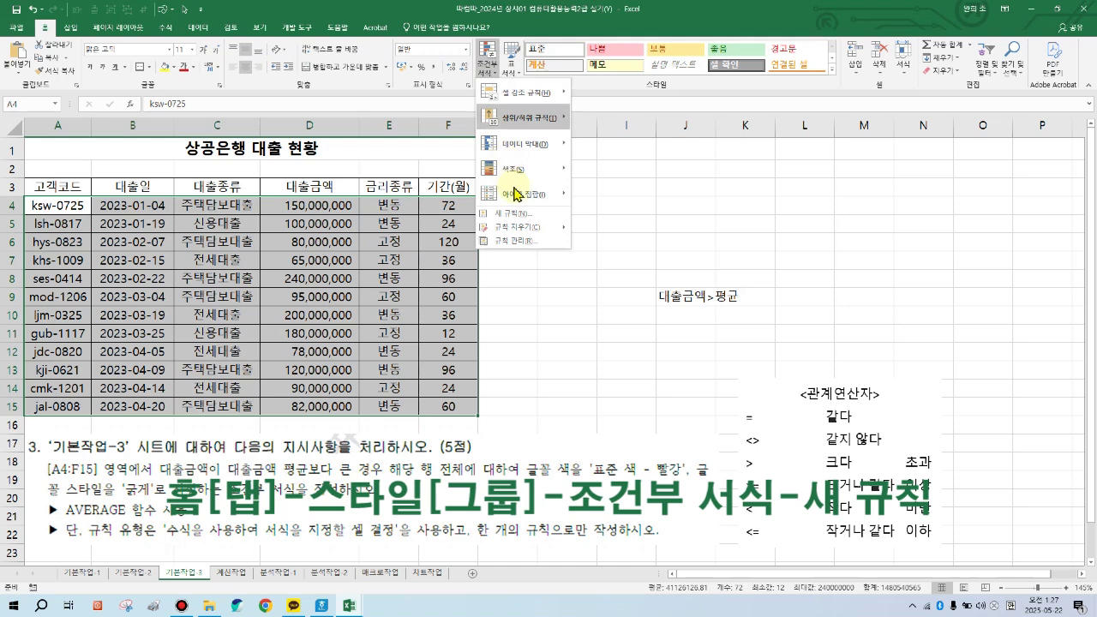
{"action": "left_click", "coordinate": [518, 215]}
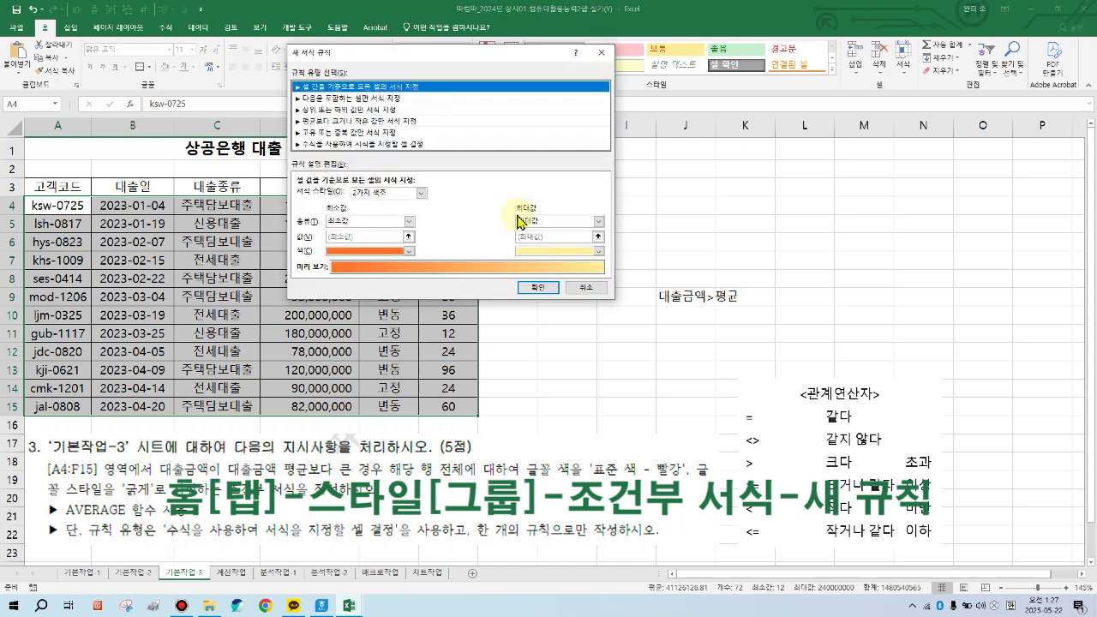
{"action": "left_click_drag", "start_coordinate": [468, 49], "coordinate": [664, 138]}
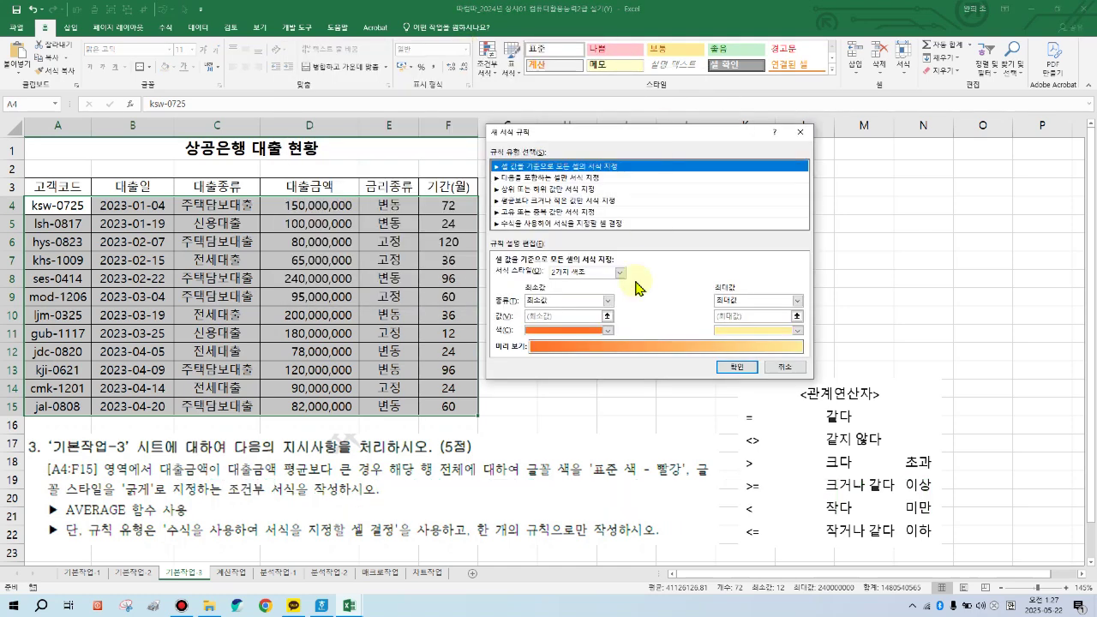
{"action": "left_click", "coordinate": [524, 224]}
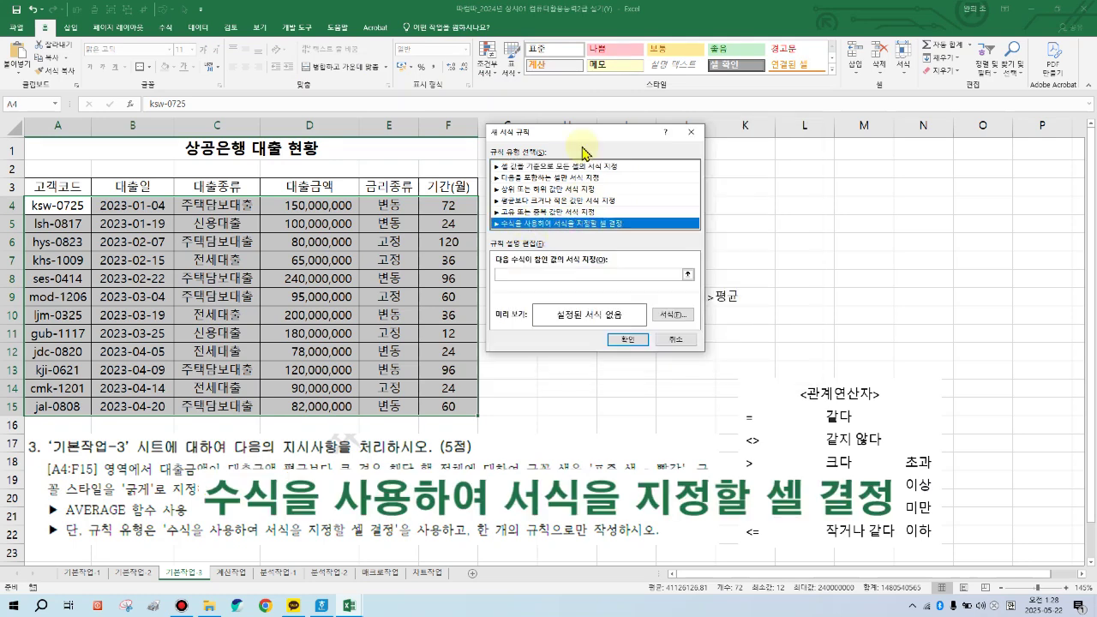
{"action": "left_click_drag", "start_coordinate": [576, 140], "coordinate": [597, 151]}
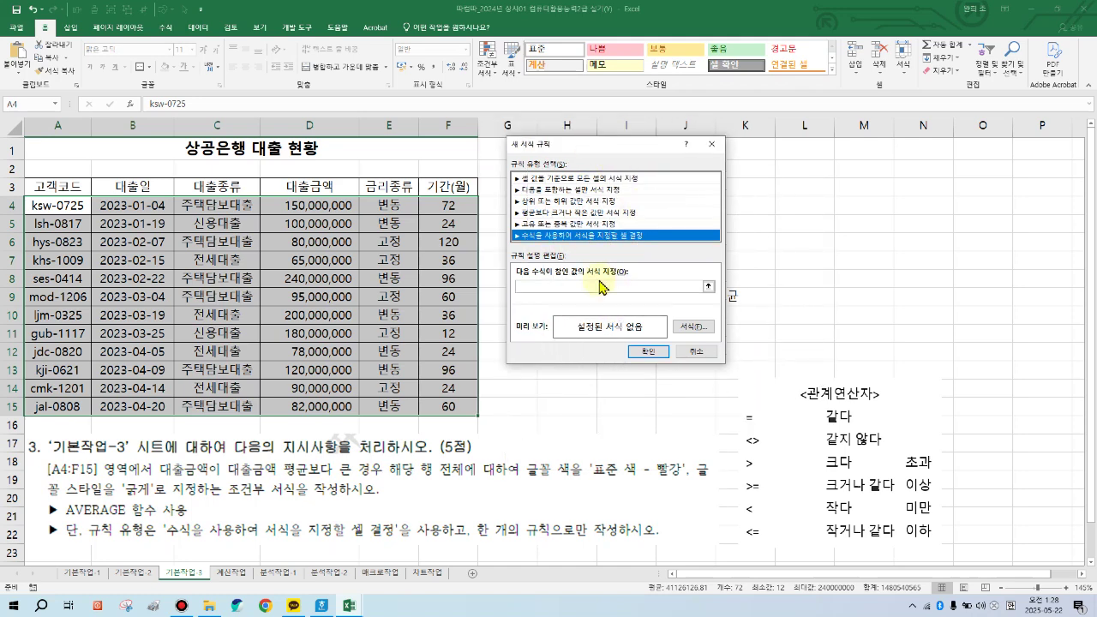
Enter the rule formula =$D4>AVERAGE($D$4:$D$15).
{"action": "left_click", "coordinate": [531, 288]}
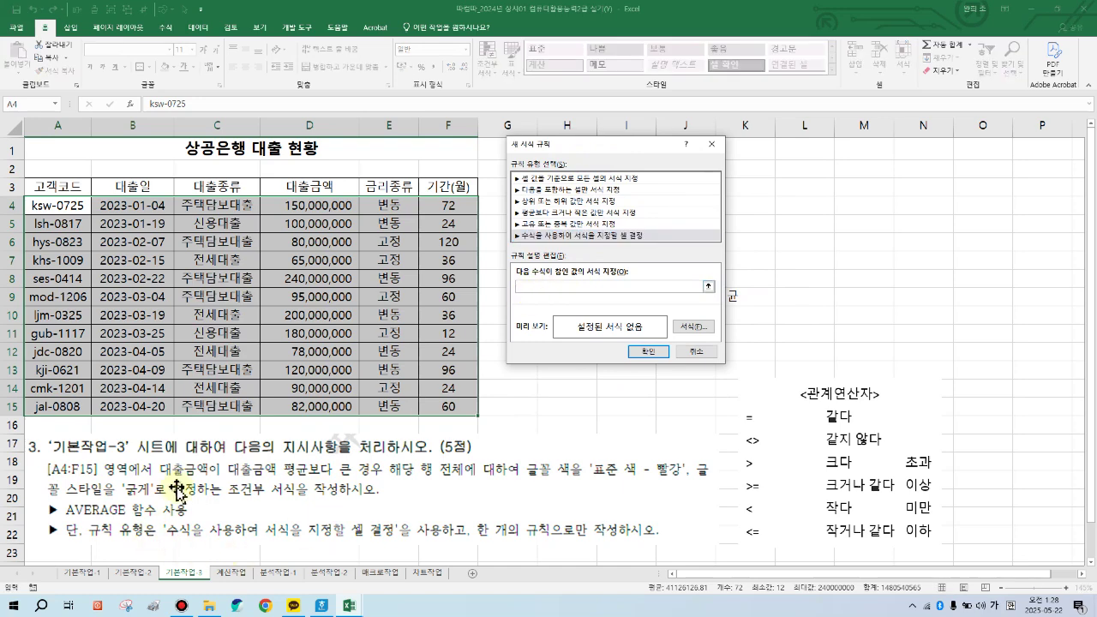
{"action": "left_click", "coordinate": [309, 208]}
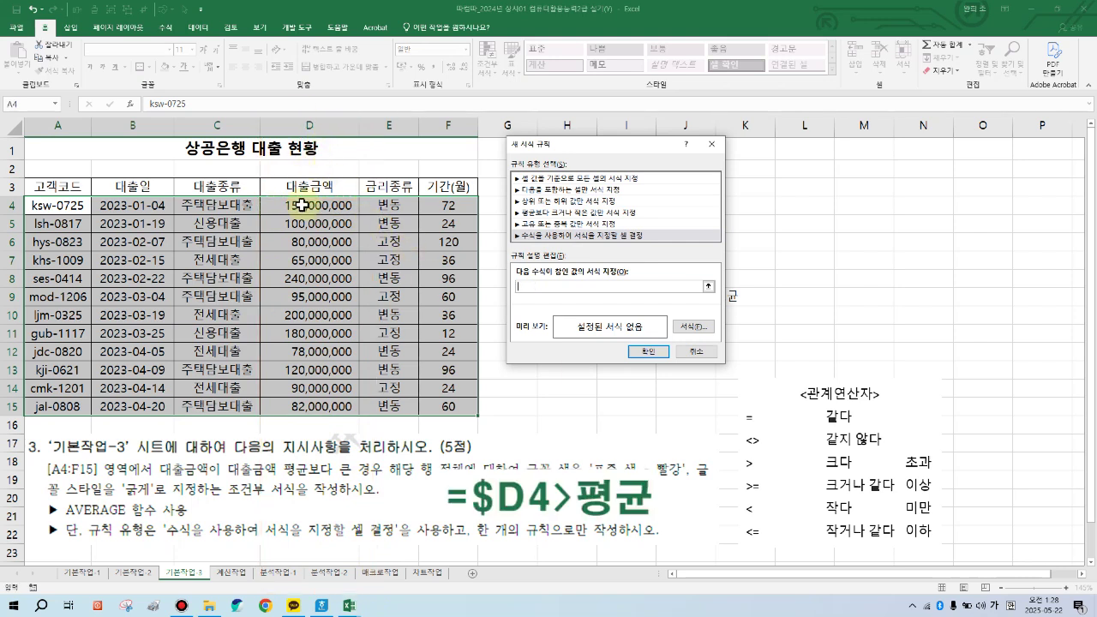
{"action": "left_click", "coordinate": [303, 206]}
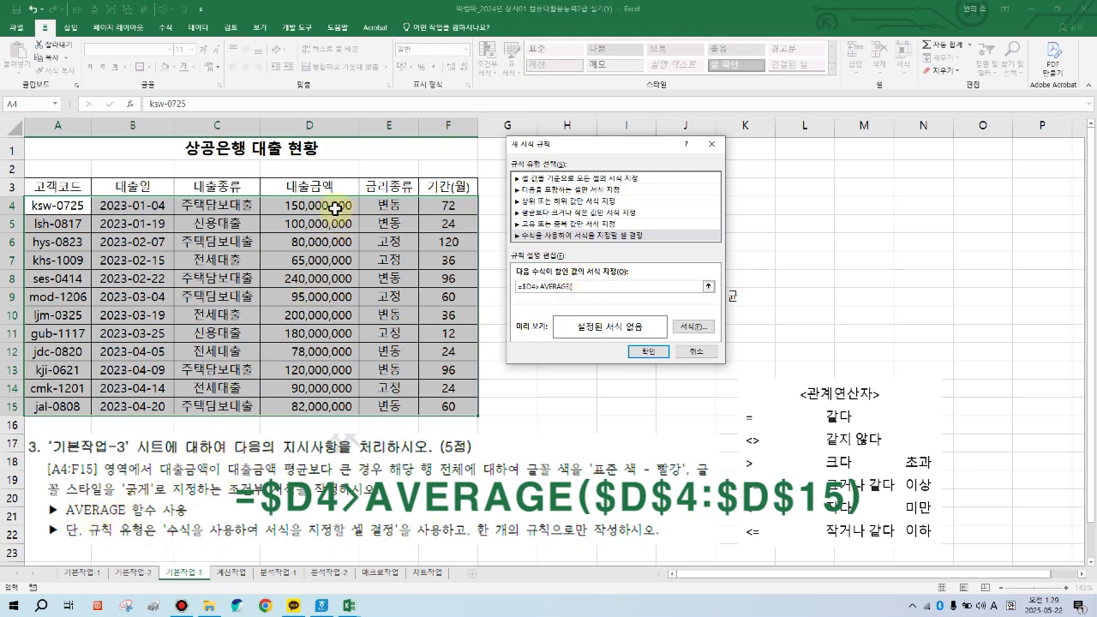
{"action": "left_click_drag", "start_coordinate": [334, 206], "coordinate": [340, 414]}
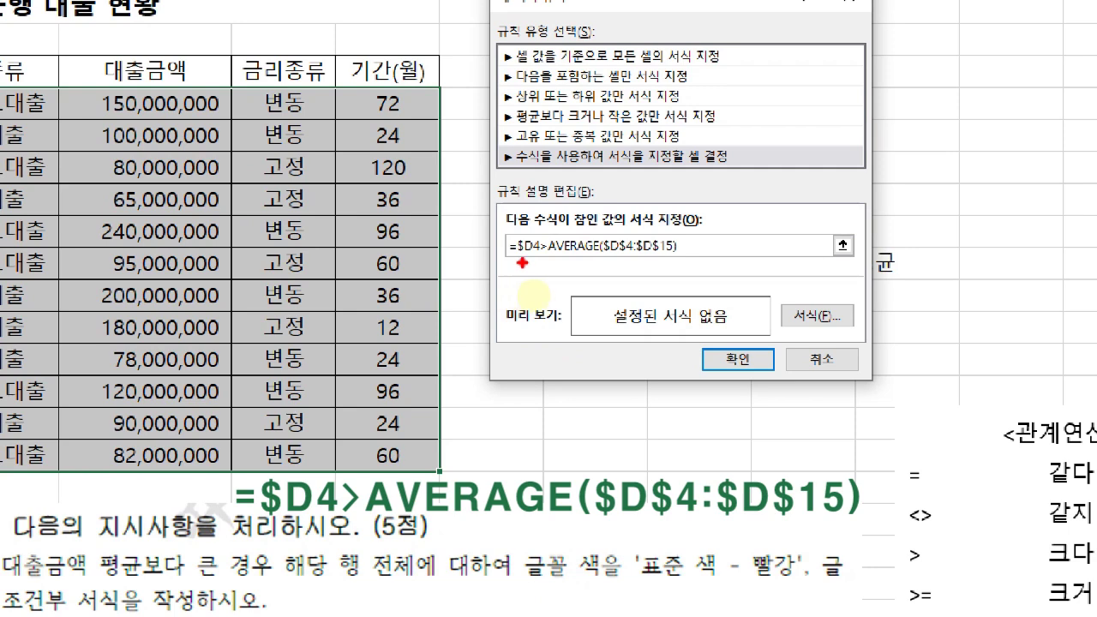
{"action": "left_click_drag", "start_coordinate": [521, 263], "coordinate": [680, 263]}
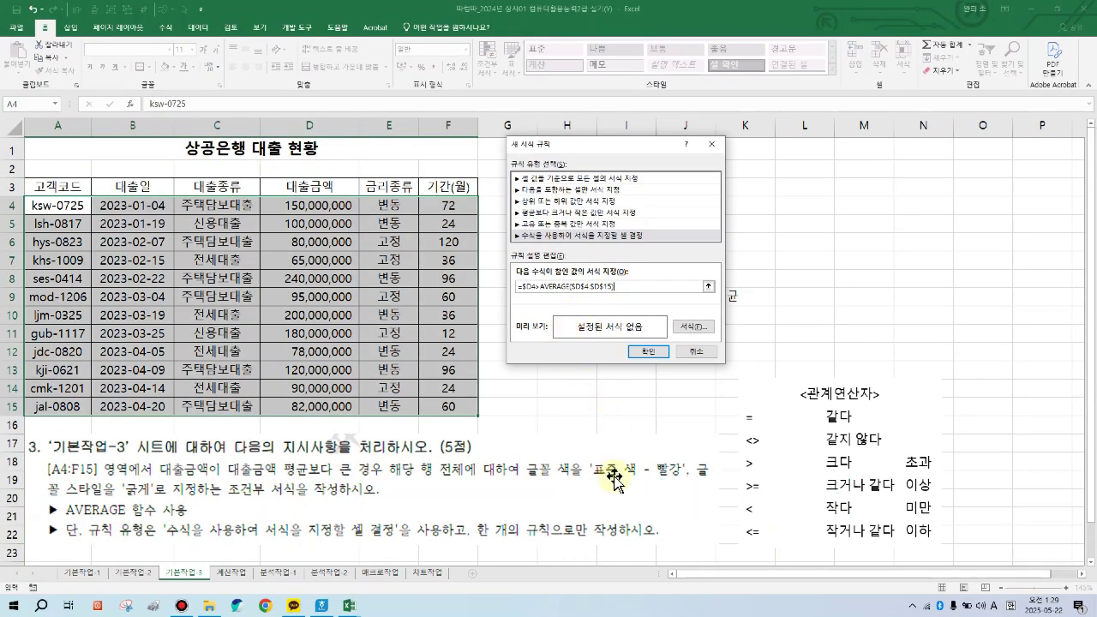
Set the rule's font to the standard color 빨강 and style 굵게, and apply the rule to the range.
{"action": "left_click", "coordinate": [689, 327]}
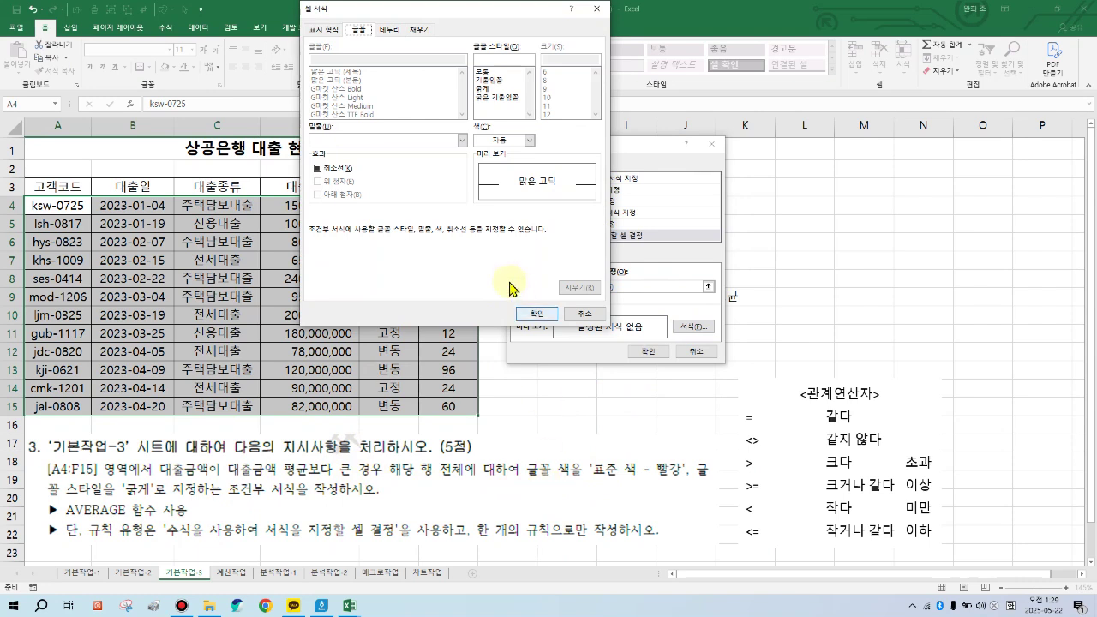
{"action": "left_click", "coordinate": [519, 142]}
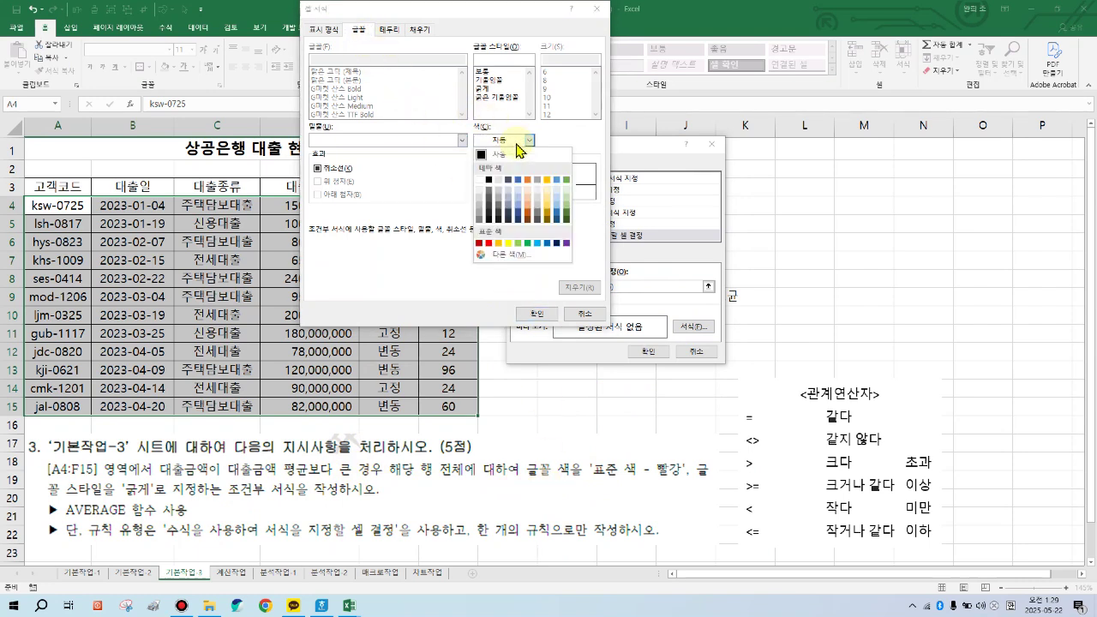
{"action": "left_click", "coordinate": [488, 244]}
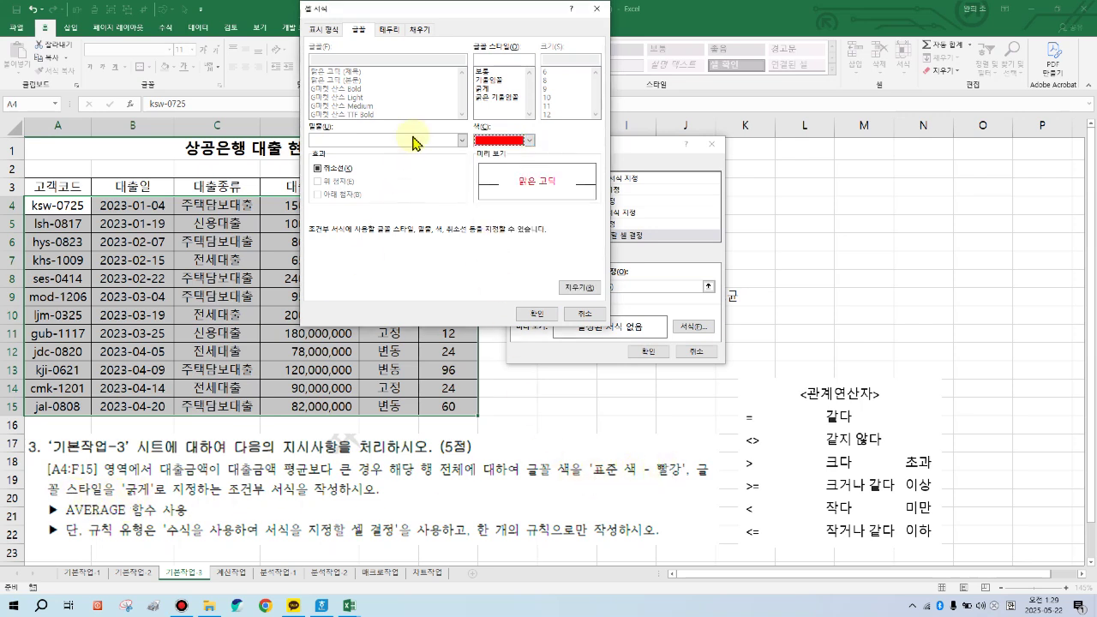
{"action": "left_click", "coordinate": [490, 90]}
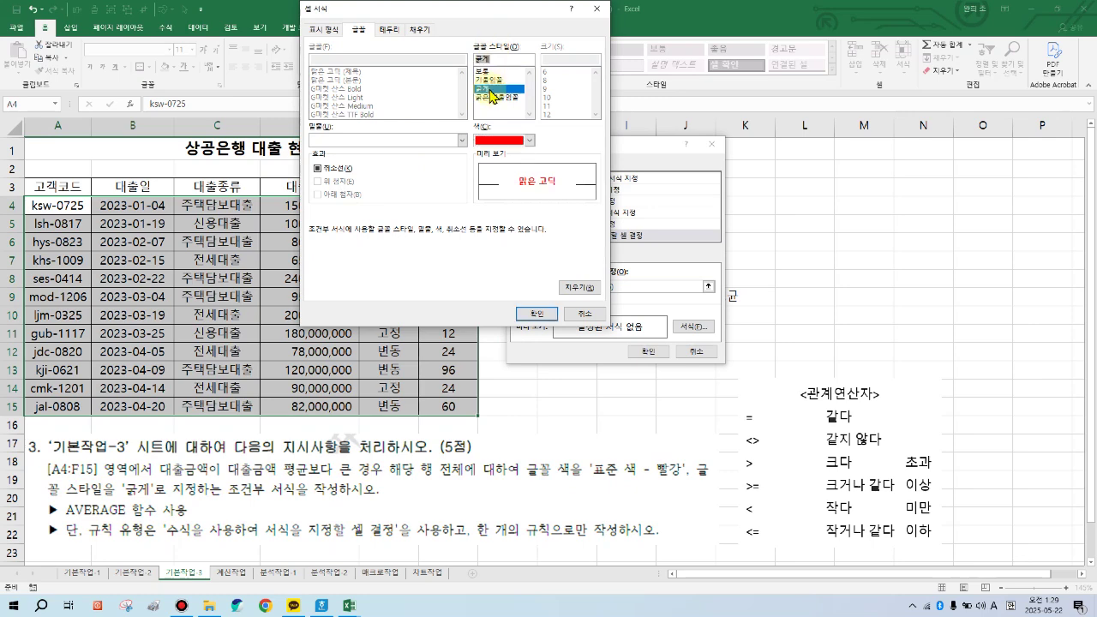
{"action": "left_click", "coordinate": [526, 314]}
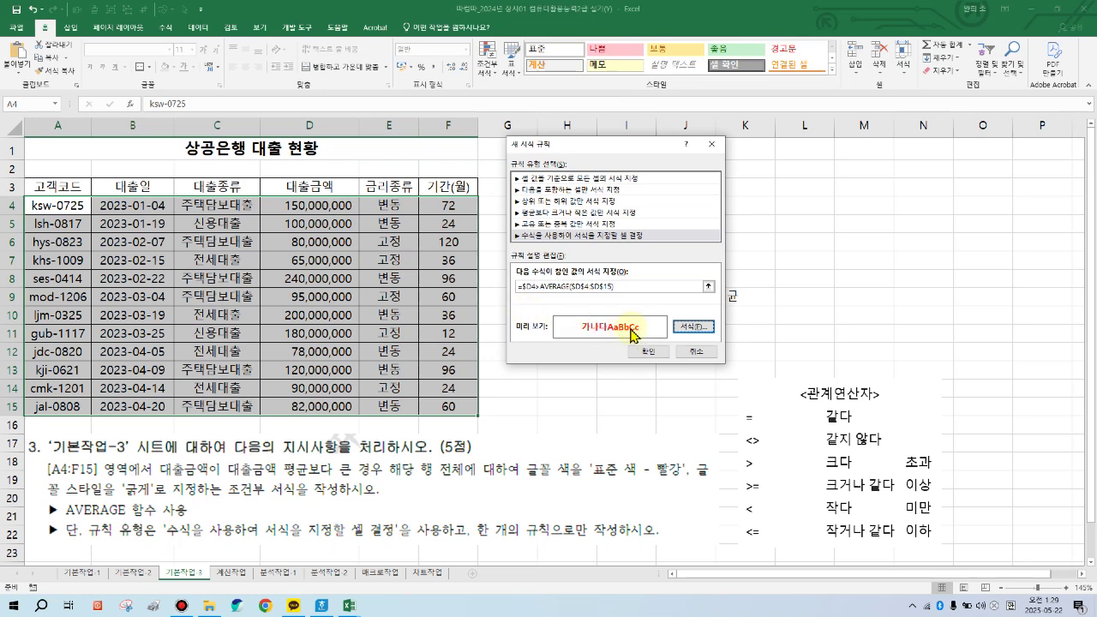
{"action": "left_click", "coordinate": [651, 353]}
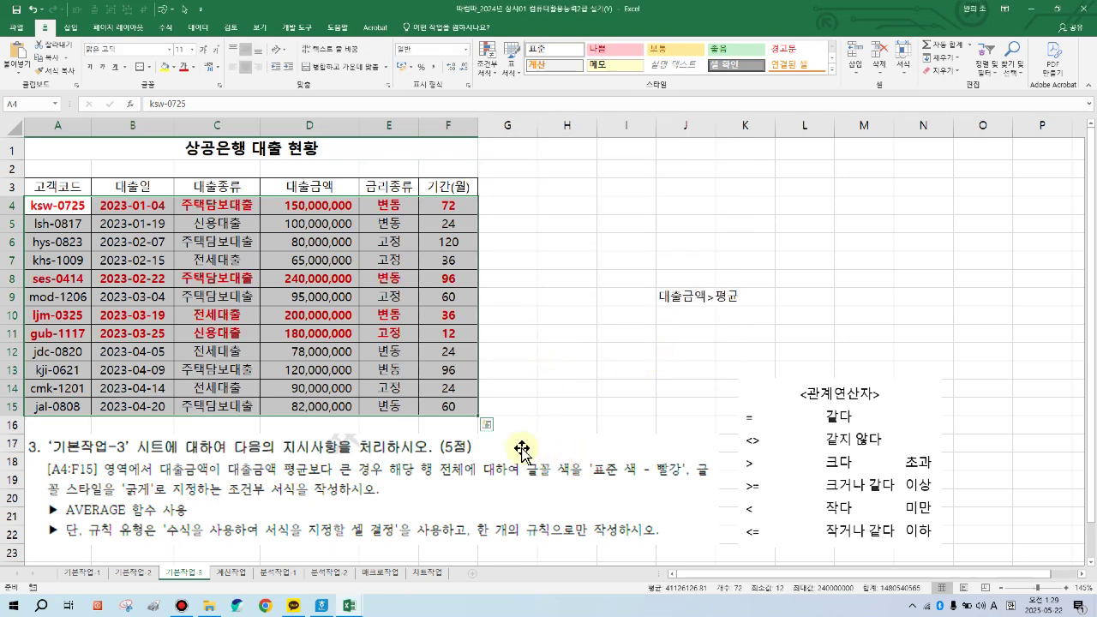
Check the 대출금액 values of the highlighted rows against the average of D4:D15.
{"action": "left_click", "coordinate": [317, 205]}
{"action": "left_click", "coordinate": [317, 273]}
{"action": "left_click", "coordinate": [317, 314]}
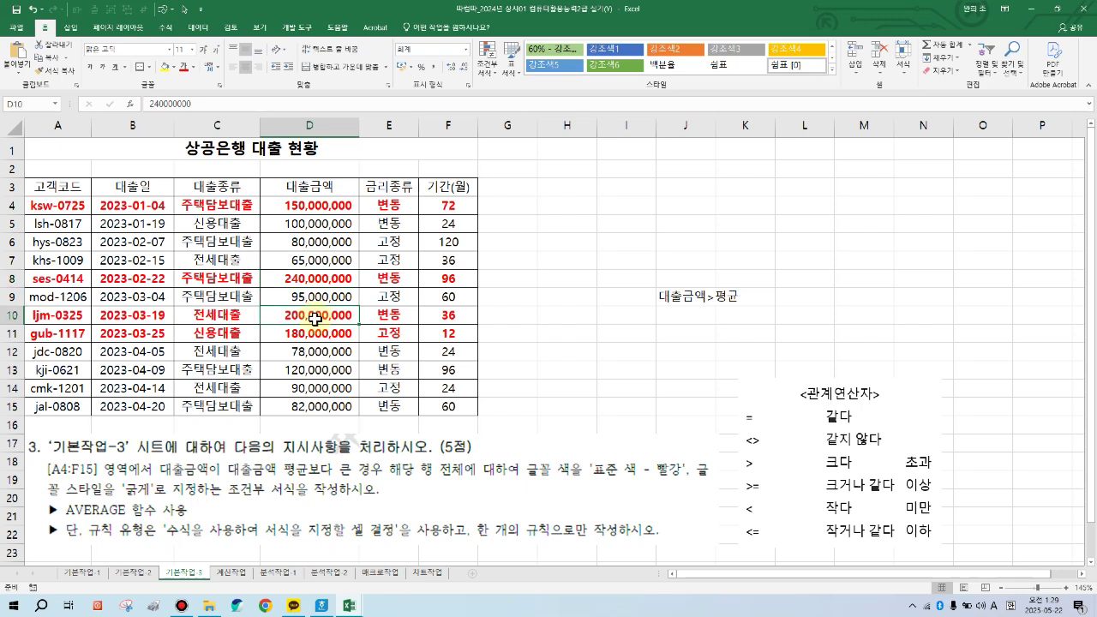
{"action": "left_click", "coordinate": [317, 333]}
{"action": "left_click", "coordinate": [317, 349]}
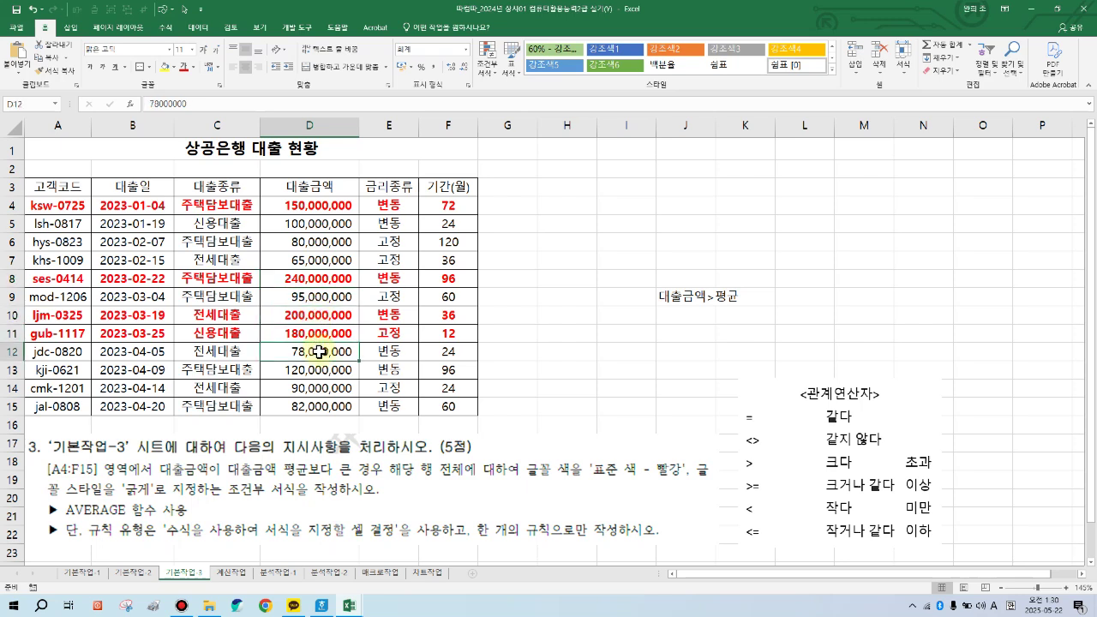
{"action": "left_click_drag", "start_coordinate": [335, 206], "coordinate": [325, 410]}
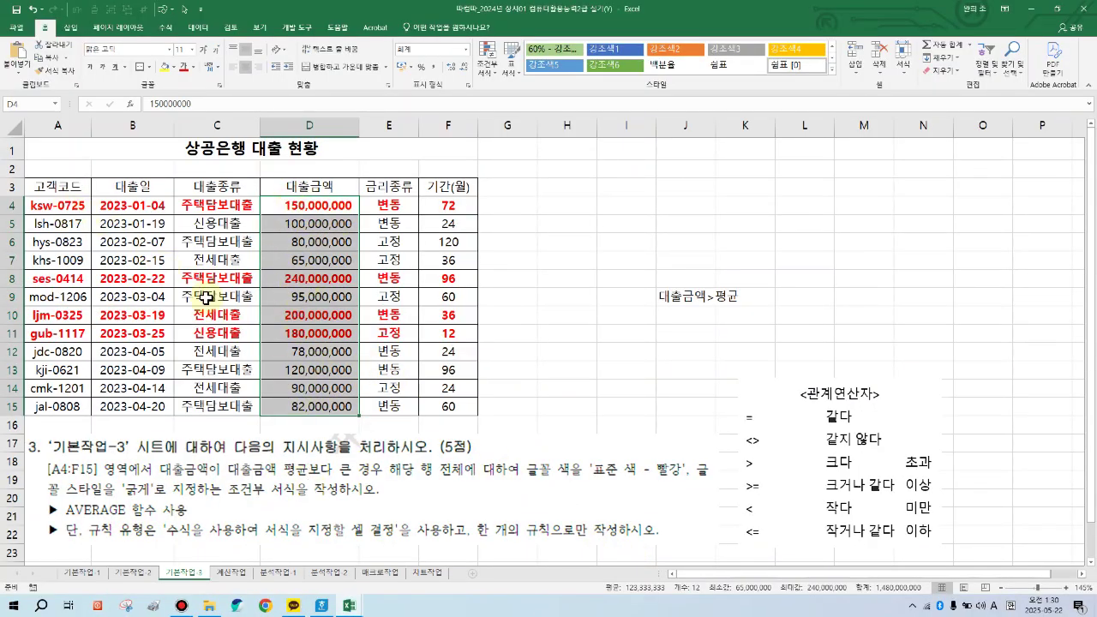
{"action": "left_click", "coordinate": [535, 365]}
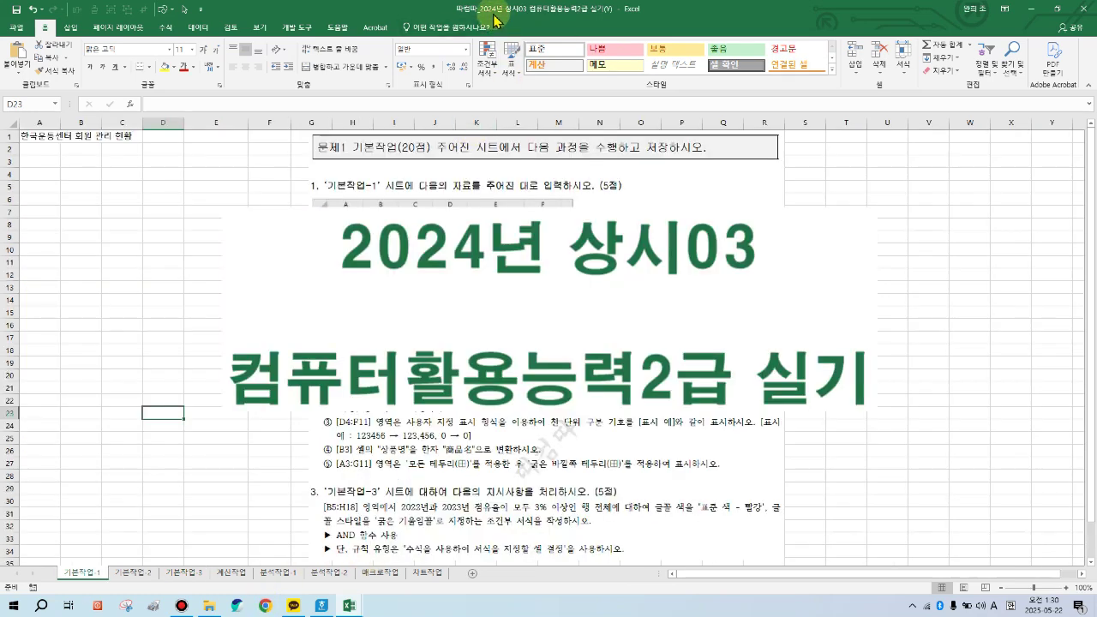
On the 기본작업-1 sheet of the 상시03 workbook, enter the headers 회원명, 회원코드 and 등급 in A3:C3.
{"action": "left_click", "coordinate": [199, 512]}
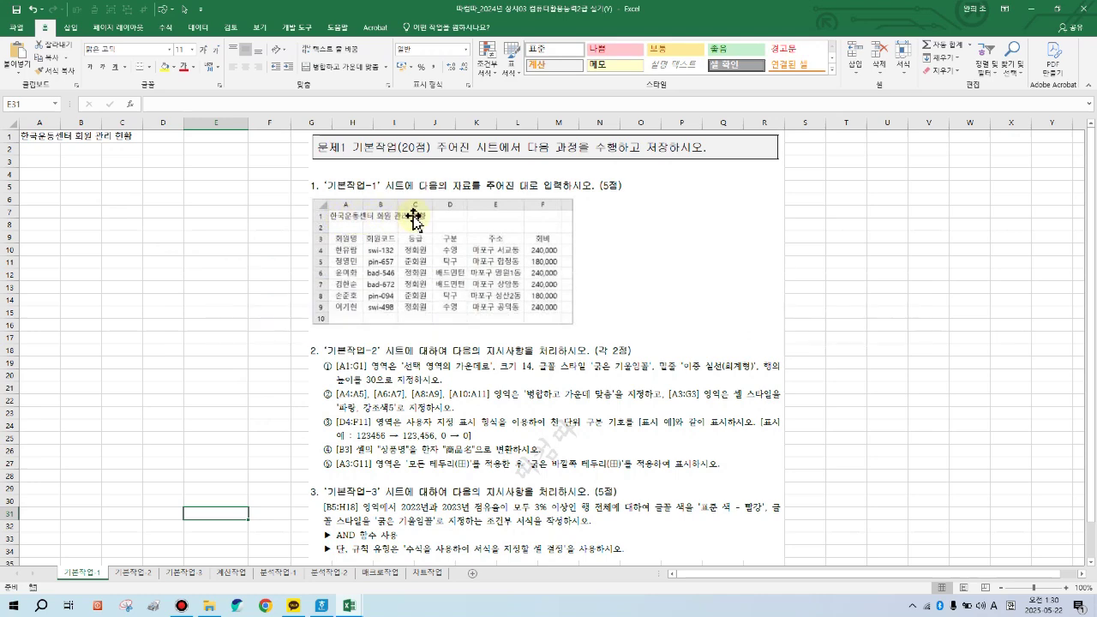
{"action": "left_click", "coordinate": [34, 162]}
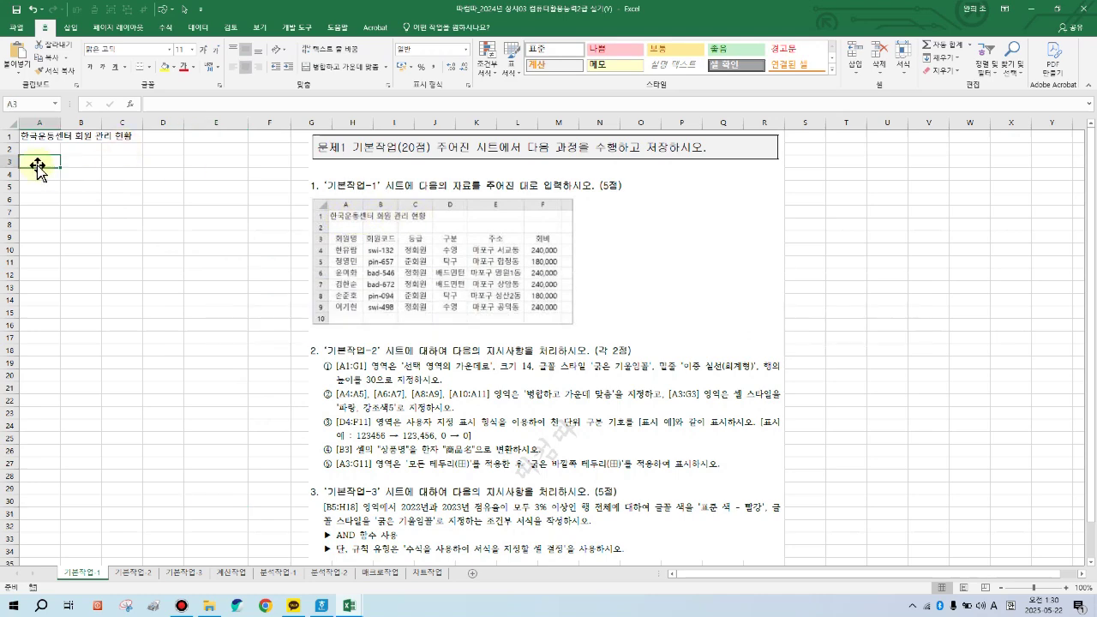
{"action": "scroll", "coordinate": [137, 251], "scroll_direction": "up", "scroll_amount": 1}
{"action": "scroll", "coordinate": [137, 251], "scroll_direction": "up", "scroll_amount": 2}
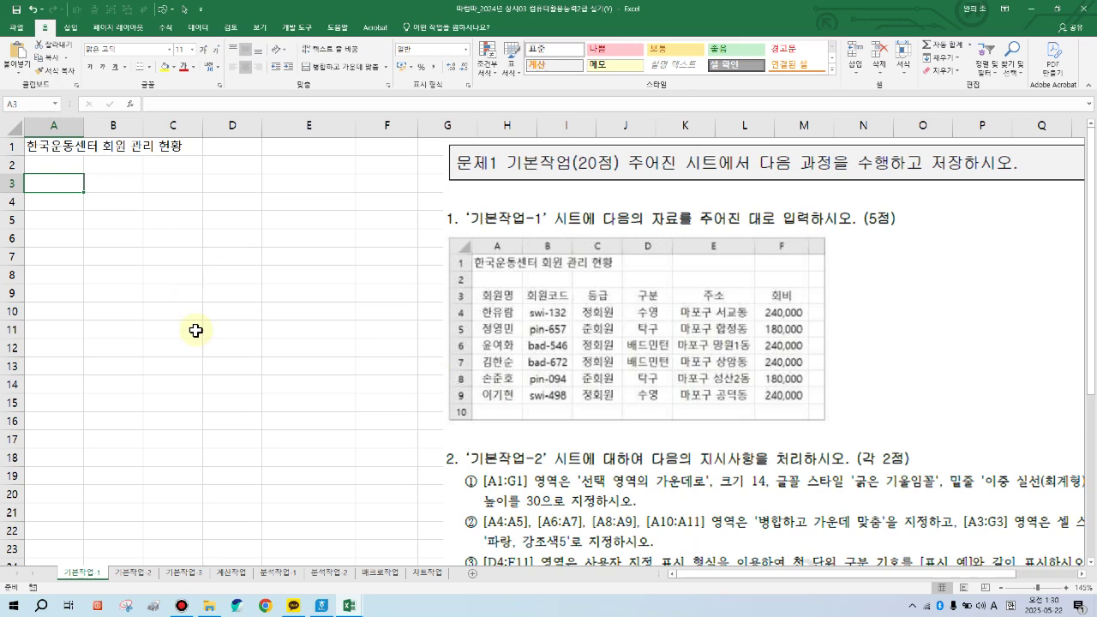
{"action": "type", "text": "GHL"}
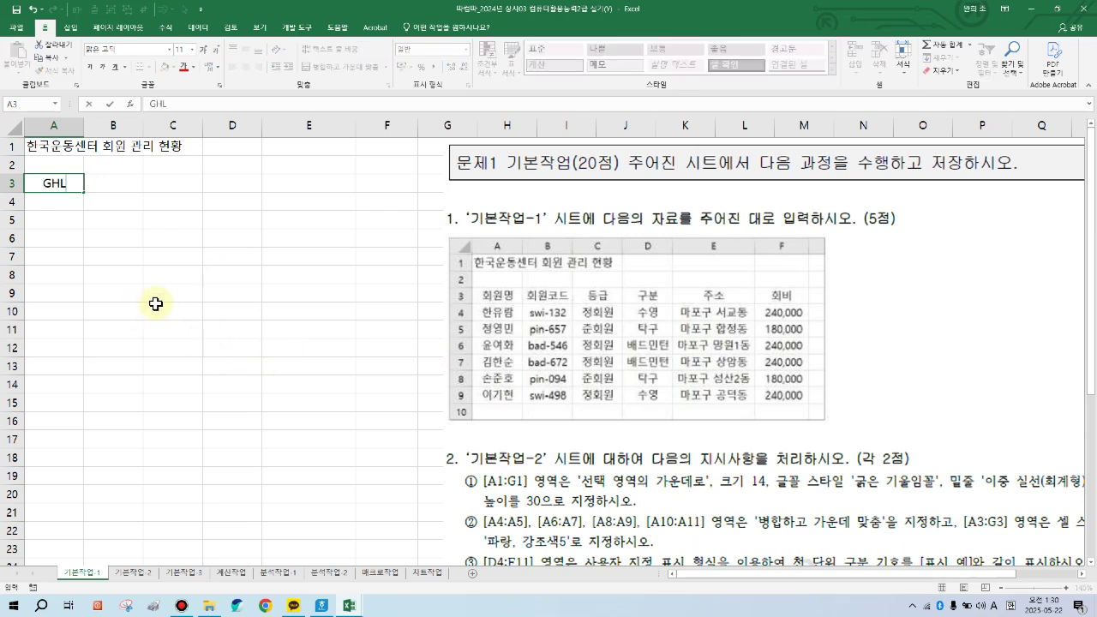
{"action": "type", "text": "dnjsaud"}
{"action": "key", "text": "Tab"}
{"action": "type", "text": "ghldnjszhem"}
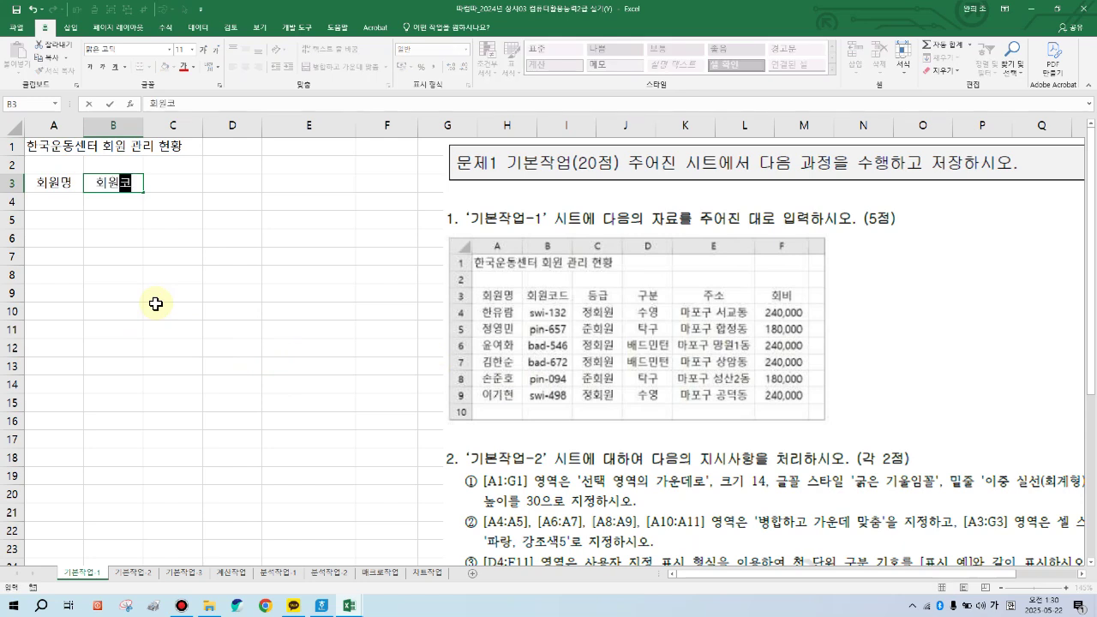
{"action": "key", "text": "Tab"}
{"action": "type", "text": "emdrmq"}
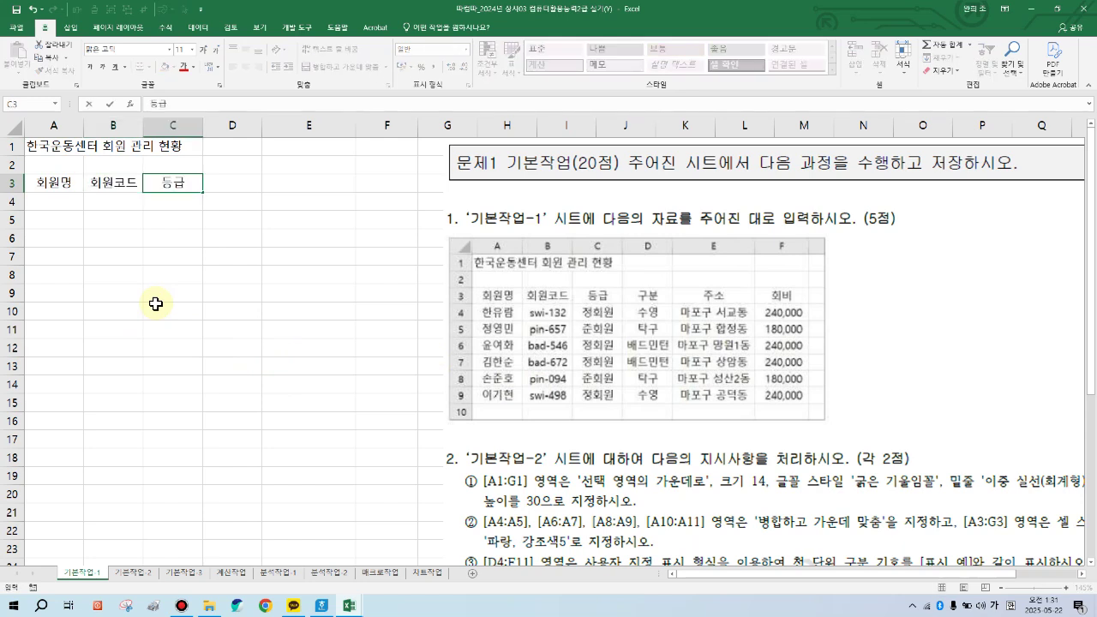
Complete the header row with 구분, 주소 and 회비 in D3:F3.
{"action": "key", "text": "Tab"}
{"action": "type", "text": "rnqns"}
{"action": "key", "text": "Tab"}
{"action": "type", "text": "wnth"}
{"action": "key", "text": "Tab"}
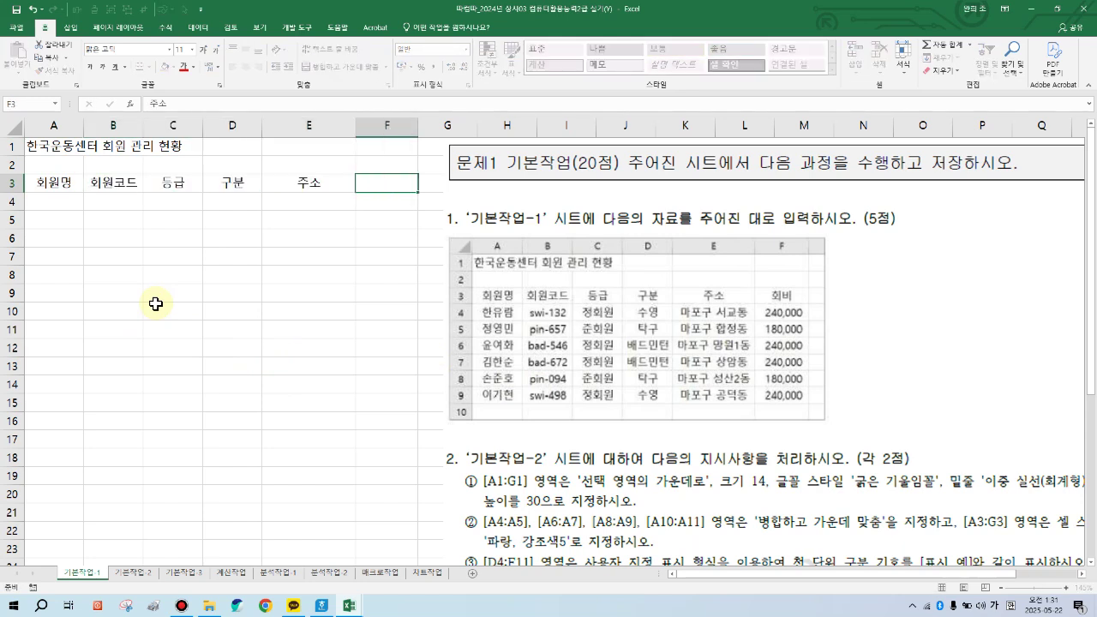
{"action": "type", "text": "ghlql"}
{"action": "key", "text": "Return"}
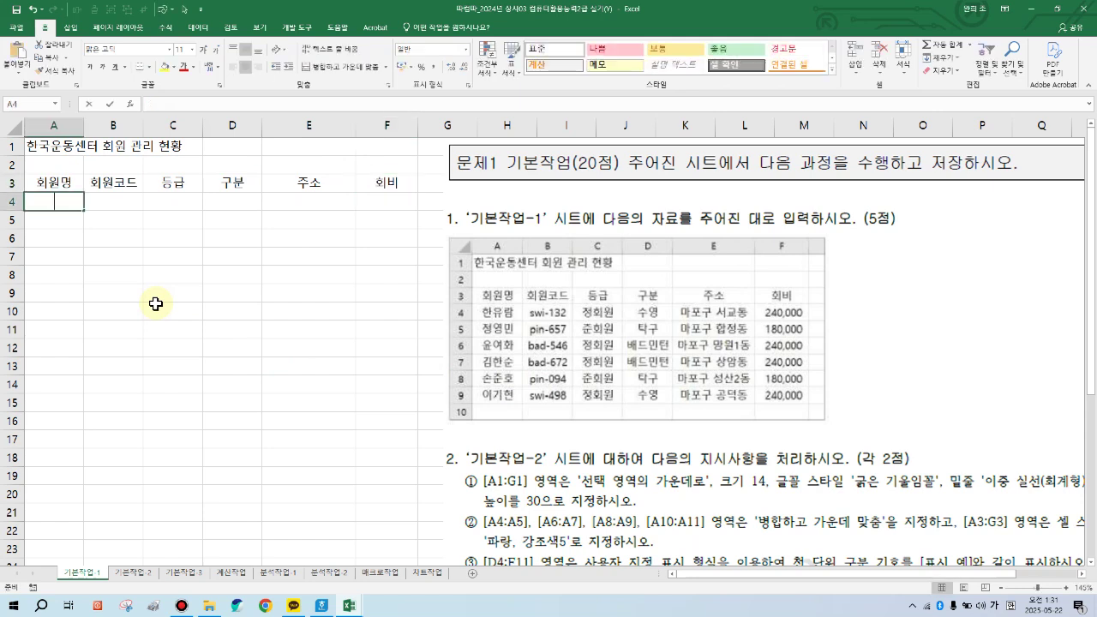
Enter the first three members' names from the exercise's sample table in A4:A6.
{"action": "type", "text": "gksdbfka"}
{"action": "key", "text": "Return"}
{"action": "type", "text": "wjddu"}
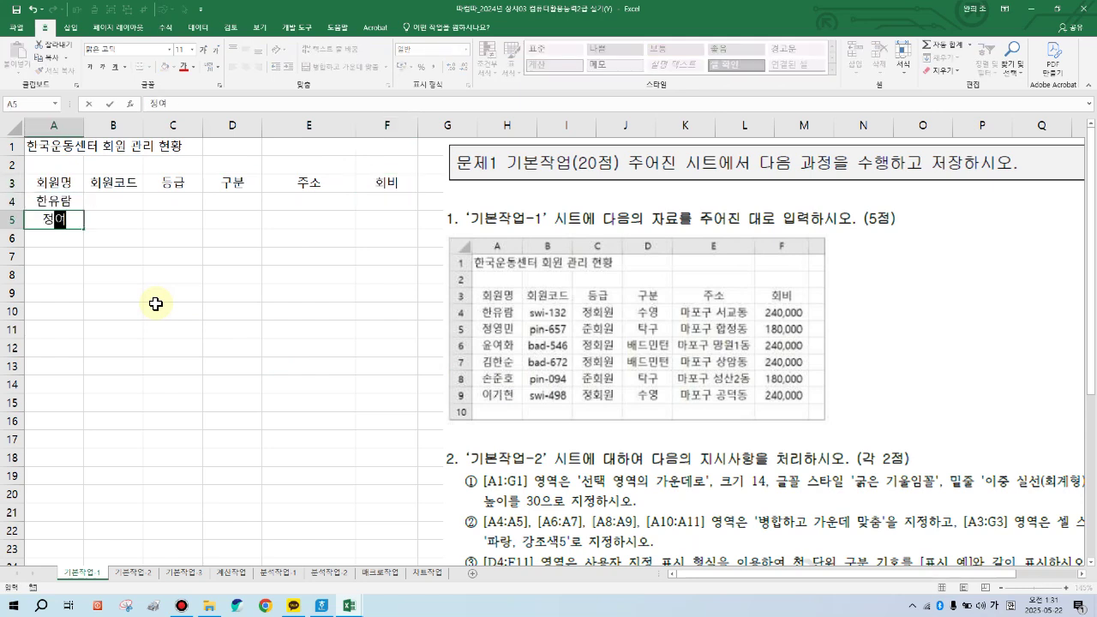
{"action": "type", "text": "dals"}
{"action": "key", "text": "Return"}
{"action": "type", "text": "d"}
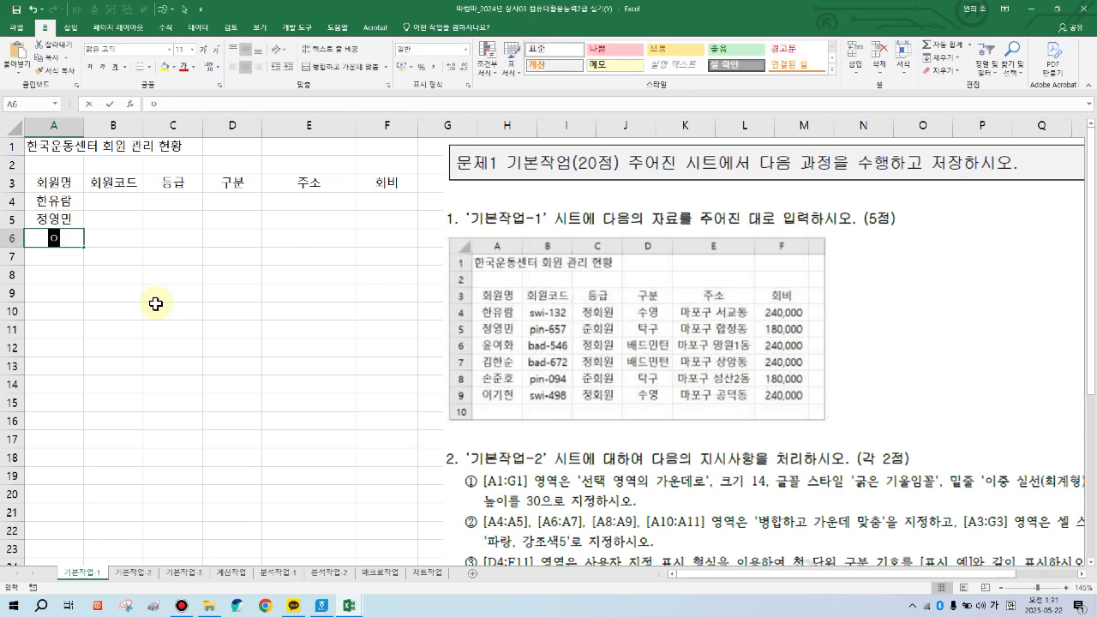
{"action": "type", "text": "bsdughk"}
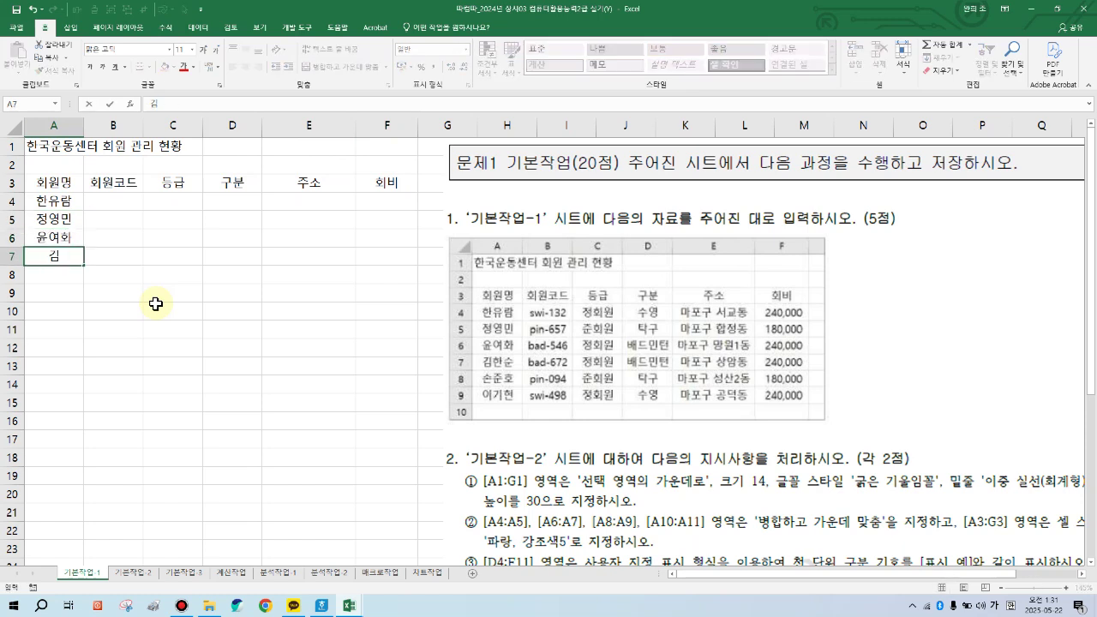
Complete the 회원명 column with the remaining three members' names in A7:A9.
{"action": "type", "text": "화순"}
{"action": "key", "text": "Return"}
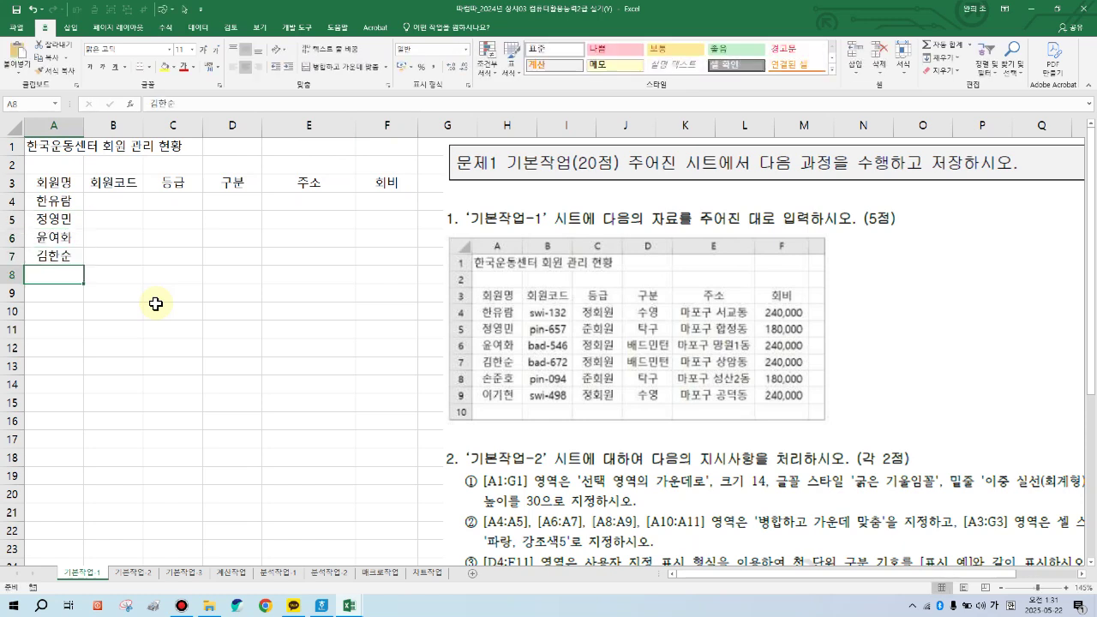
{"action": "type", "text": "손준호"}
{"action": "key", "text": "Return"}
{"action": "type", "text": "이기현"}
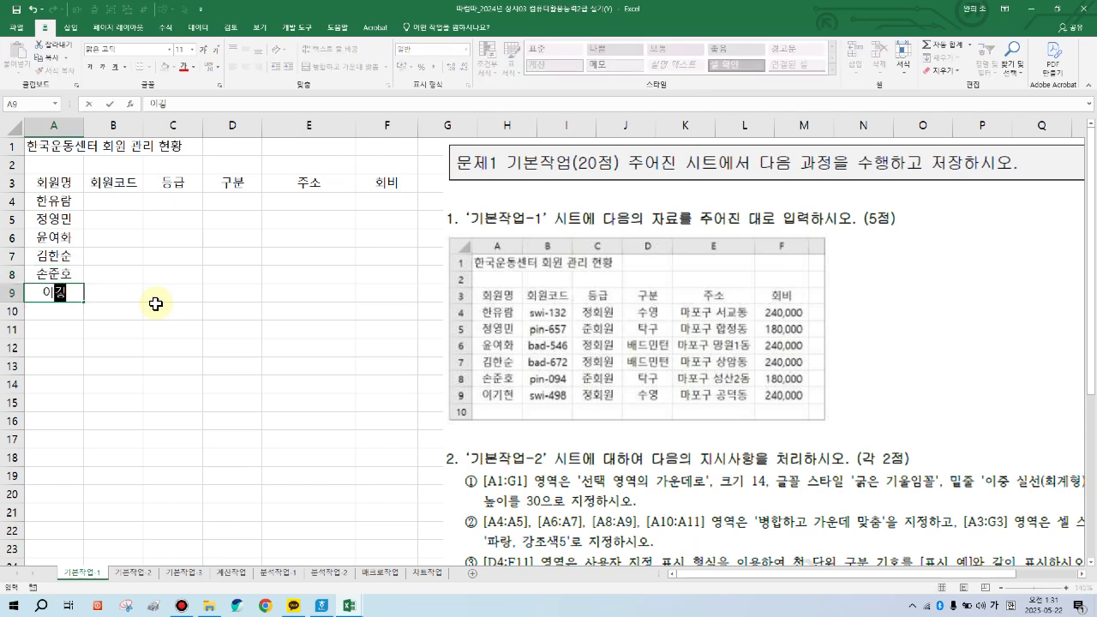
{"action": "key", "text": "Return"}
Enter the first three members' codes from the sample table in B4:B6 under 회원코드.
{"action": "left_click", "coordinate": [118, 204]}
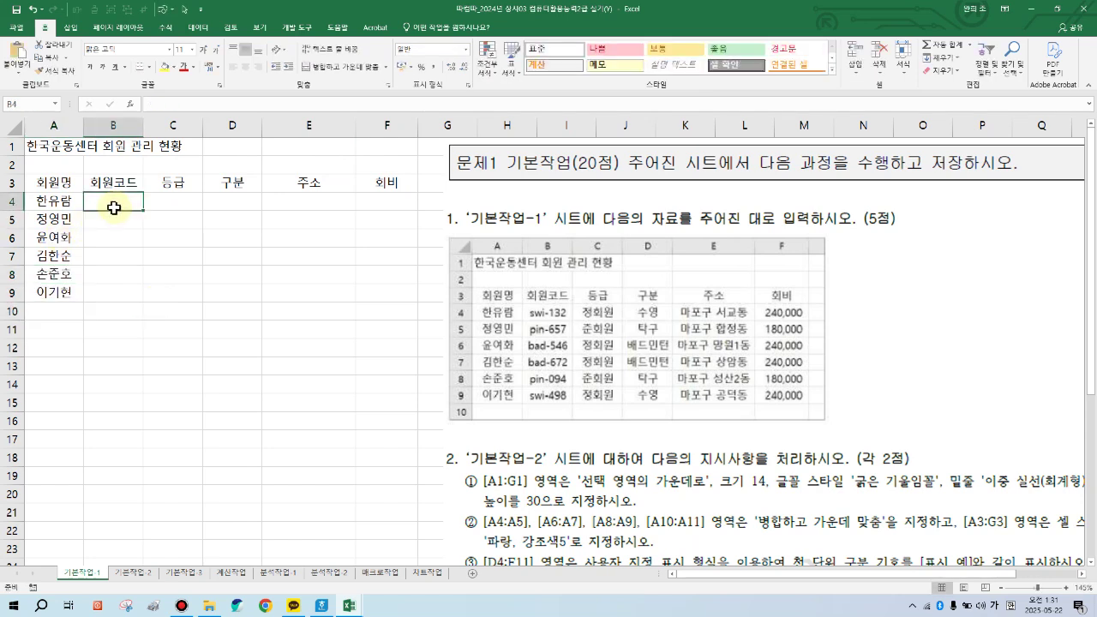
{"action": "type", "text": "swi"}
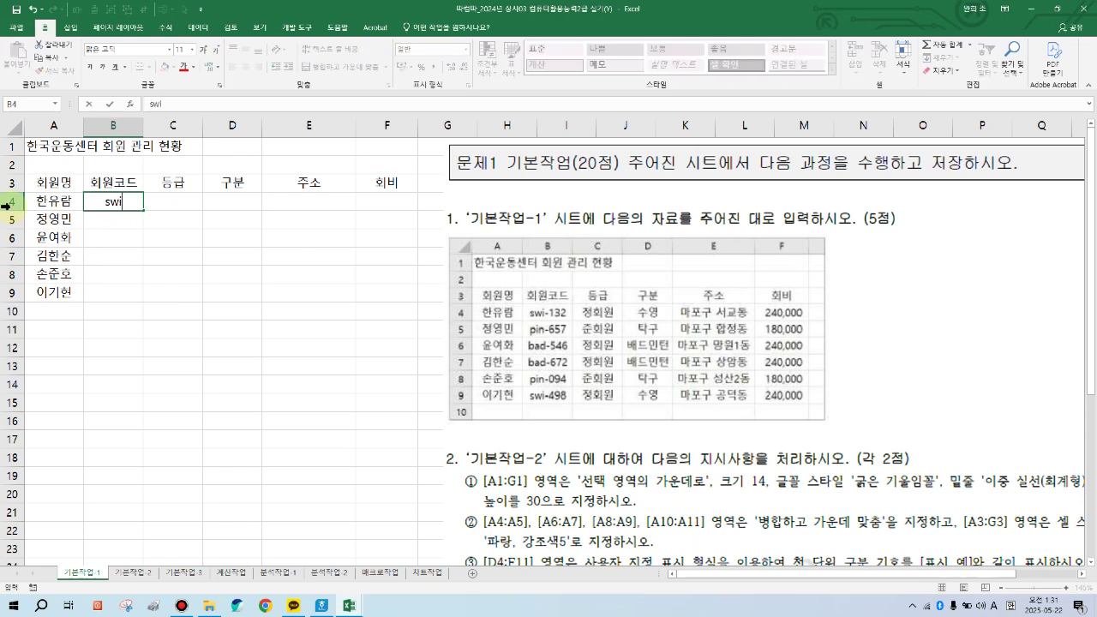
{"action": "type", "text": "-132"}
{"action": "key", "text": "Return"}
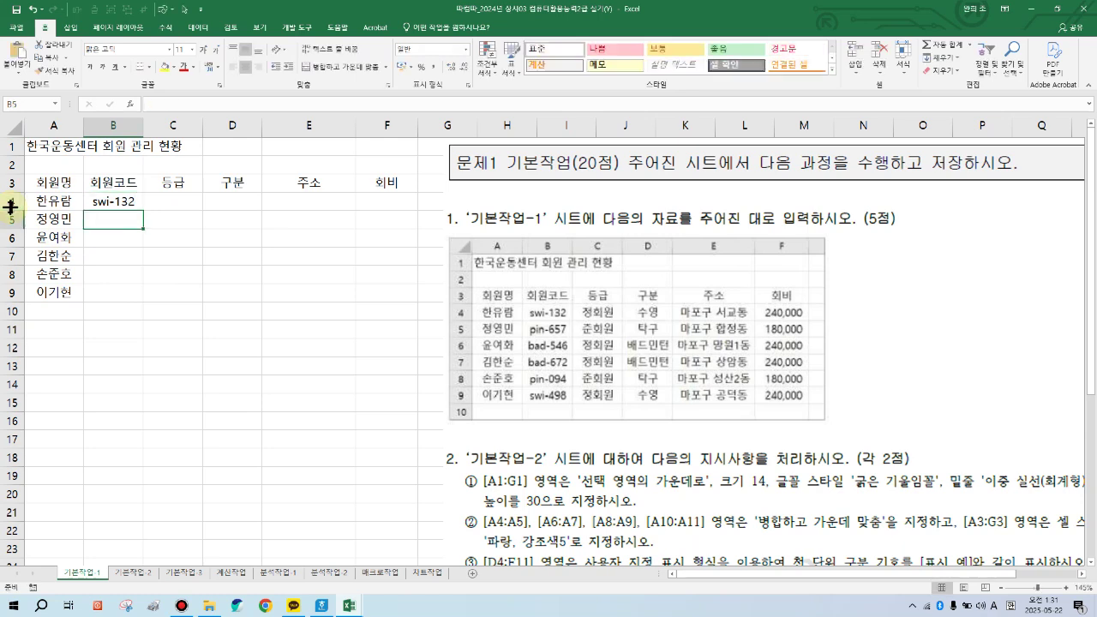
{"action": "type", "text": "pin-657"}
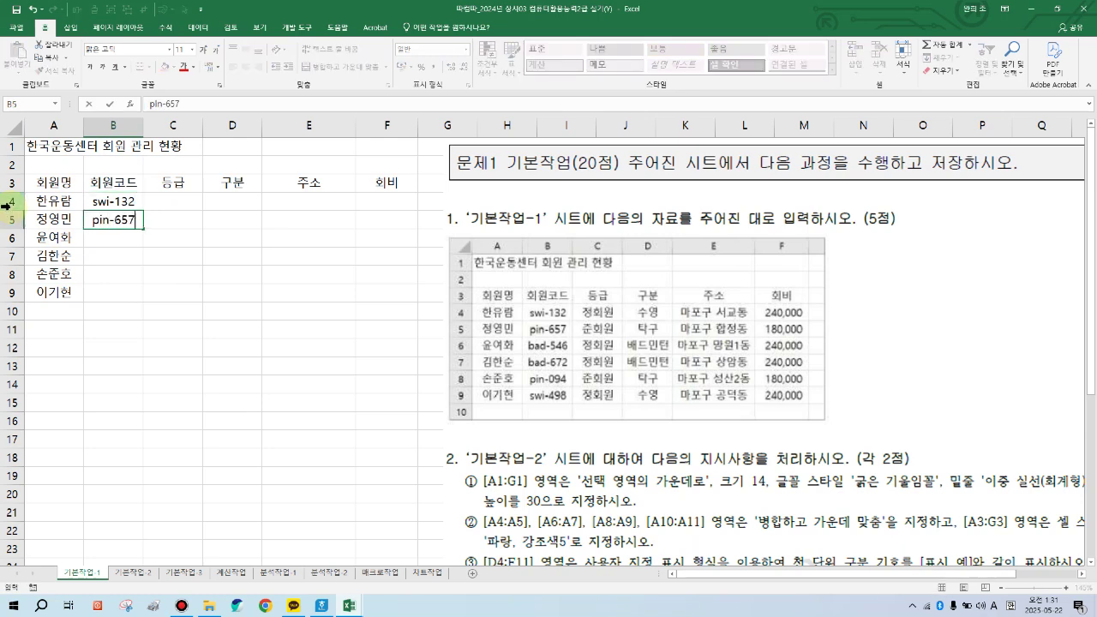
{"action": "key", "text": "Return"}
{"action": "type", "text": "bad-"}
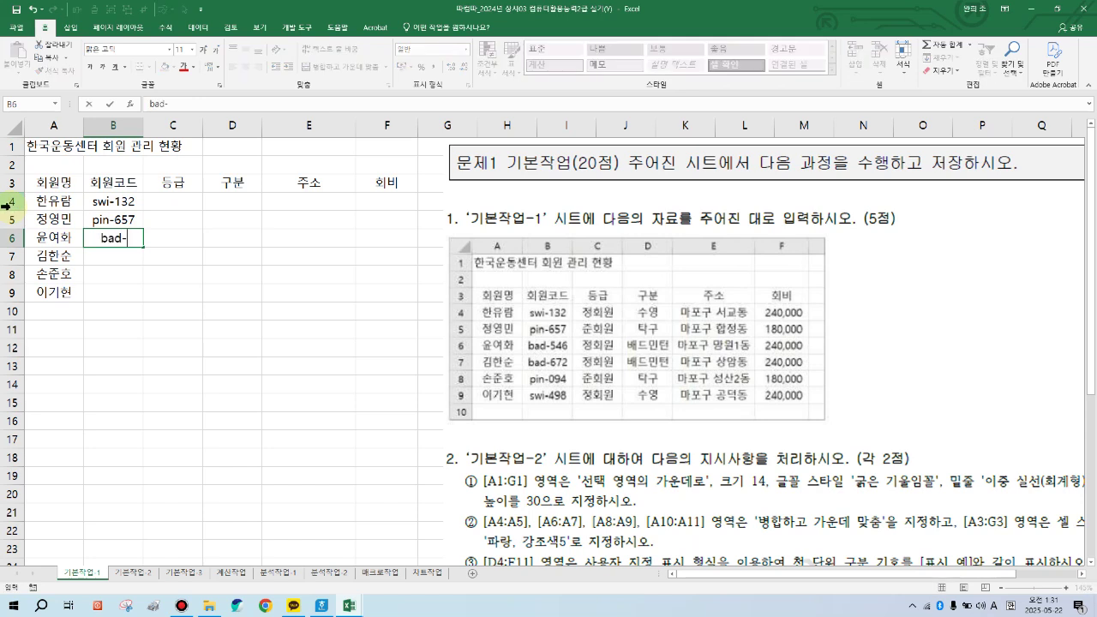
{"action": "type", "text": "546"}
{"action": "key", "text": "Return"}
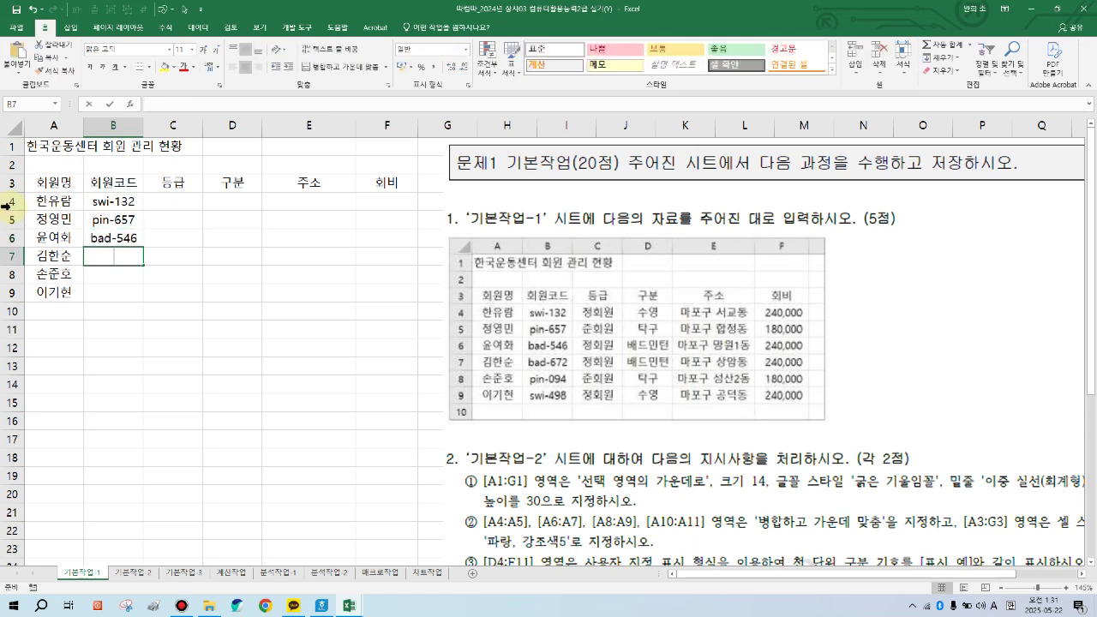
Complete the 회원코드 column with the last three members' codes in B7:B9.
{"action": "type", "text": "bad"}
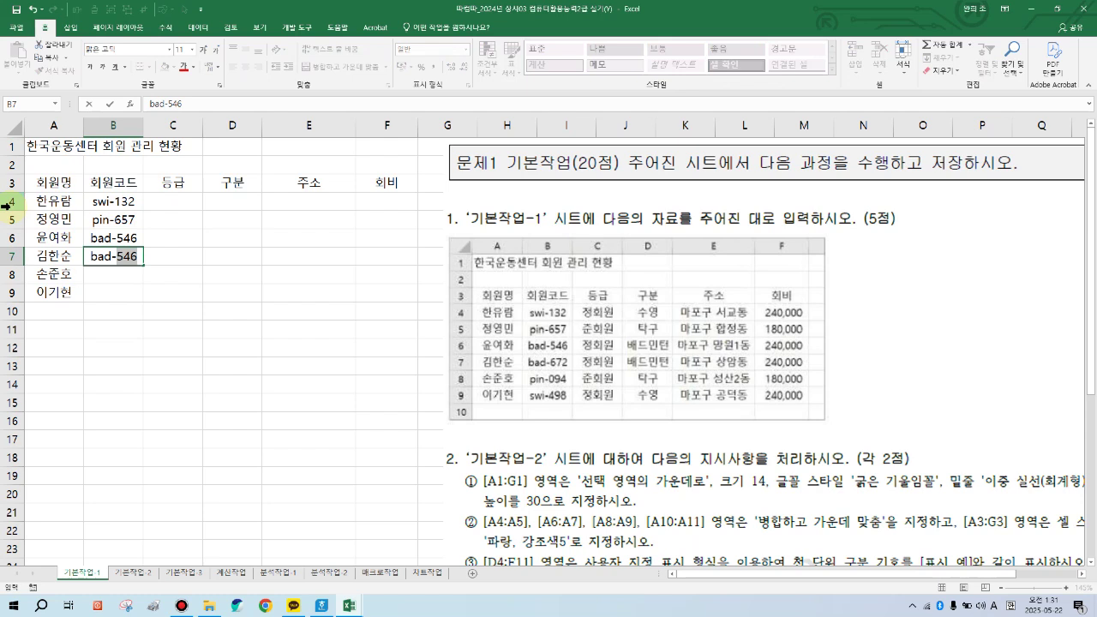
{"action": "type", "text": "-672"}
{"action": "key", "text": "Return"}
{"action": "type", "text": "pin"}
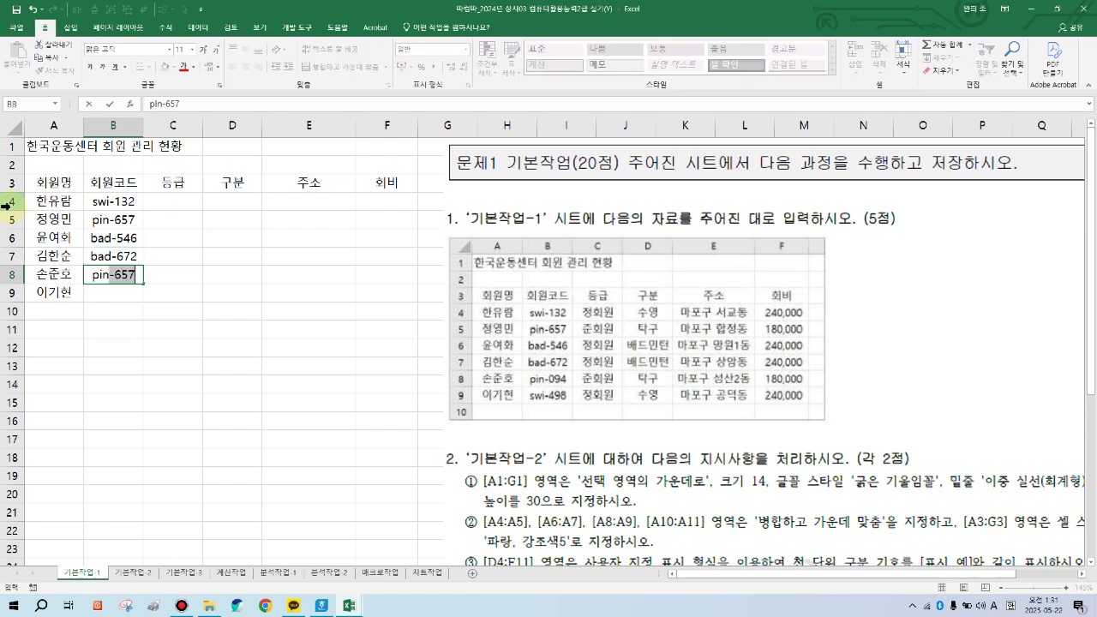
{"action": "type", "text": "-094"}
{"action": "key", "text": "Return"}
{"action": "type", "text": "swi-"}
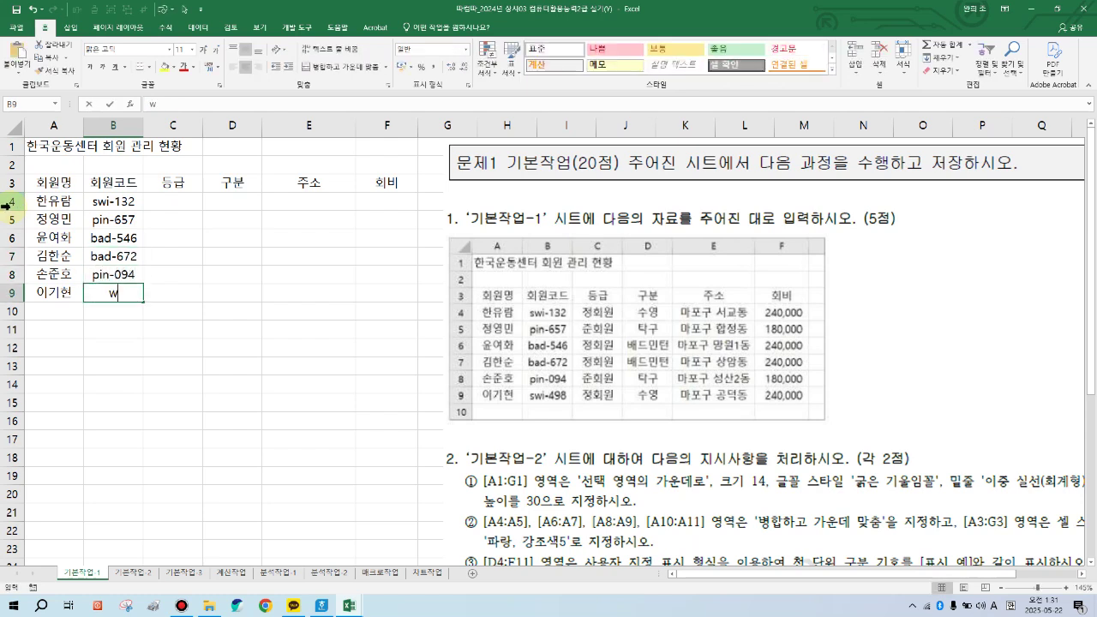
{"action": "type", "text": "498"}
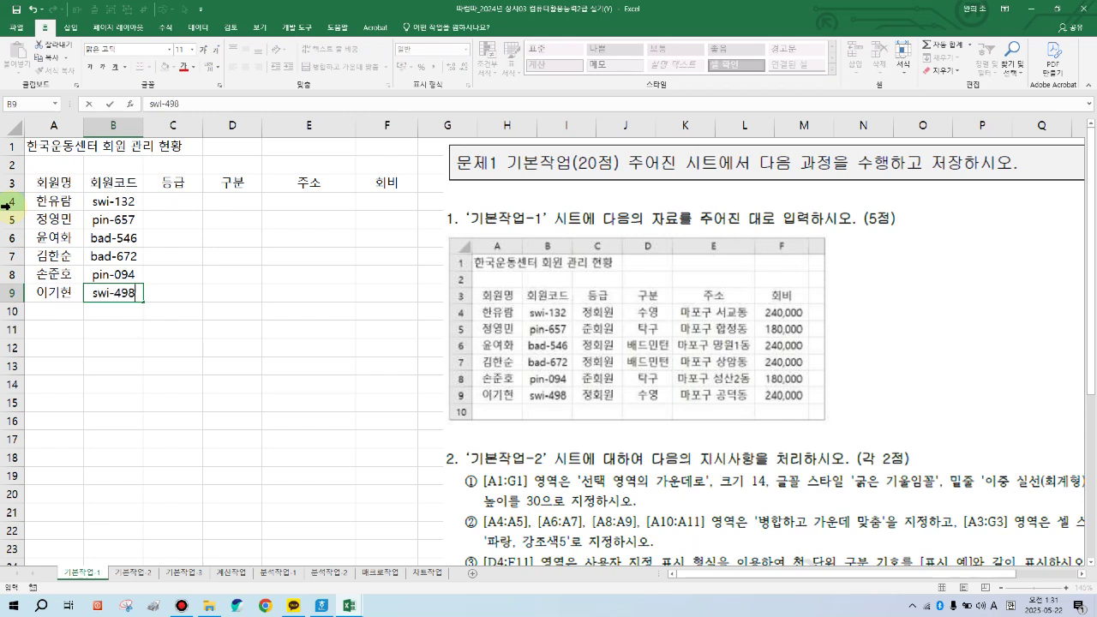
{"action": "key", "text": "Return"}
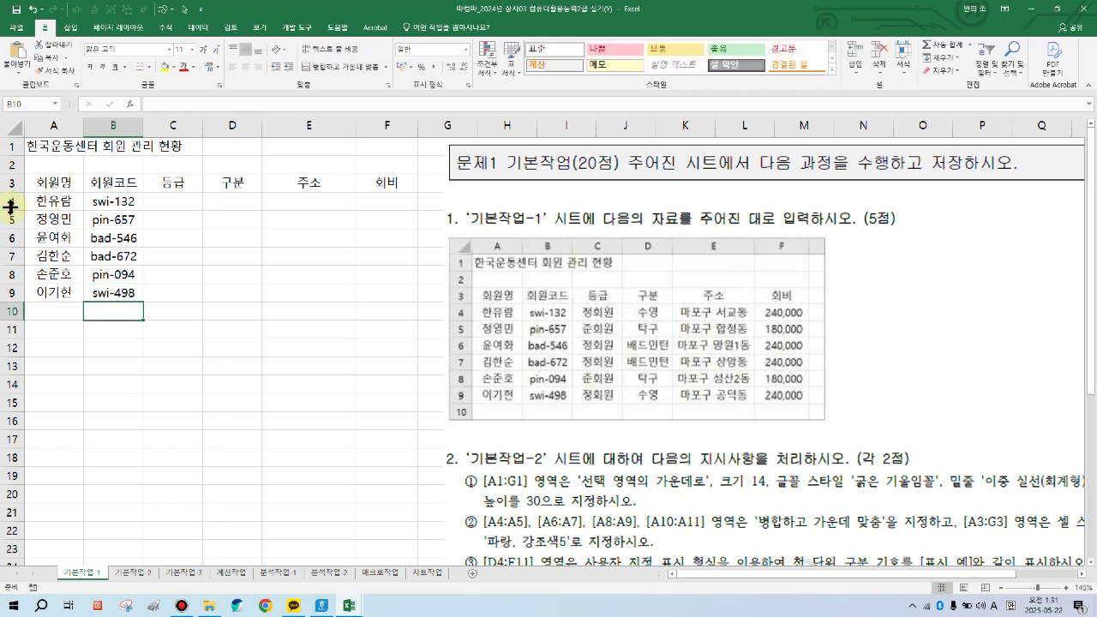
Enter the 등급 values 정회원, 준회원 and 정회원 in C4:C6.
{"action": "left_click", "coordinate": [187, 202]}
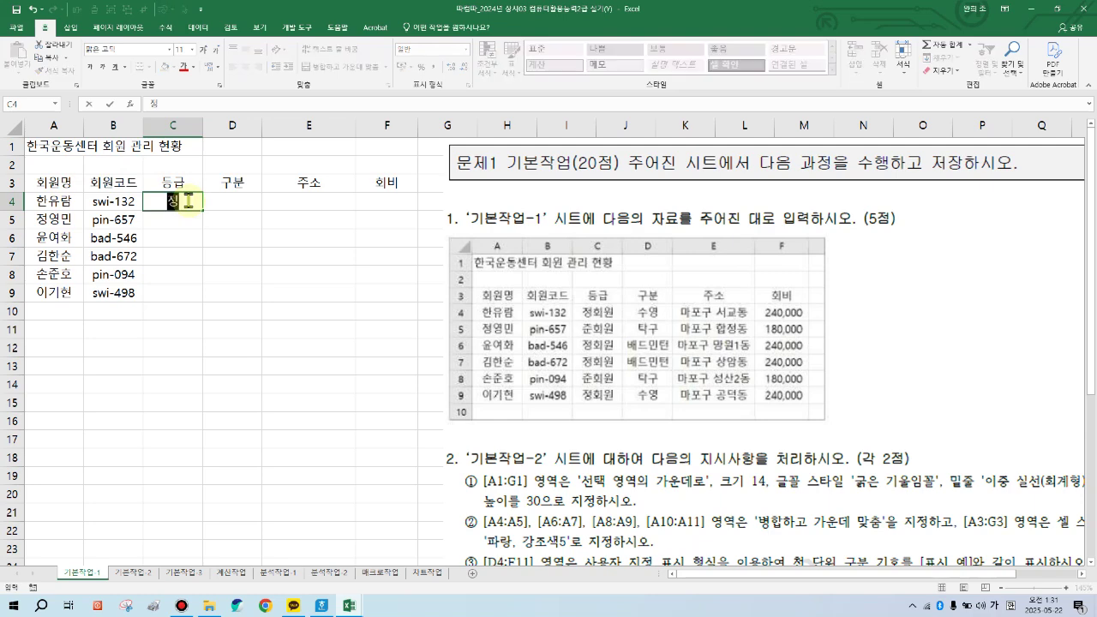
{"action": "type", "text": "정회원"}
{"action": "key", "text": "Return"}
{"action": "type", "text": "준회원"}
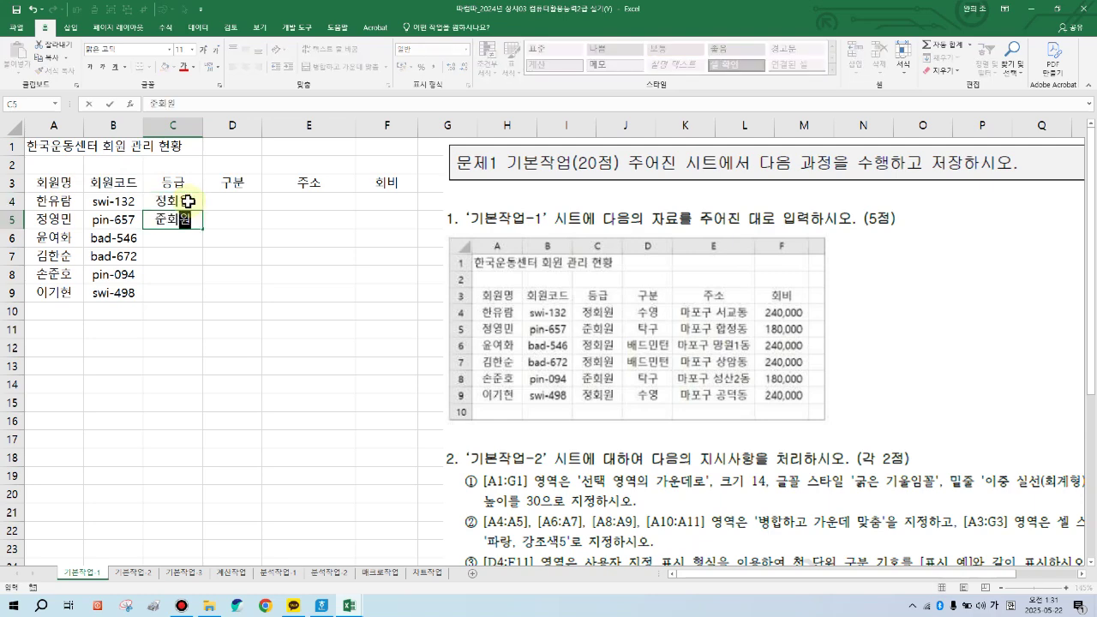
{"action": "key", "text": "Return"}
{"action": "type", "text": "ㅈ정회원"}
{"action": "key", "text": "Return"}
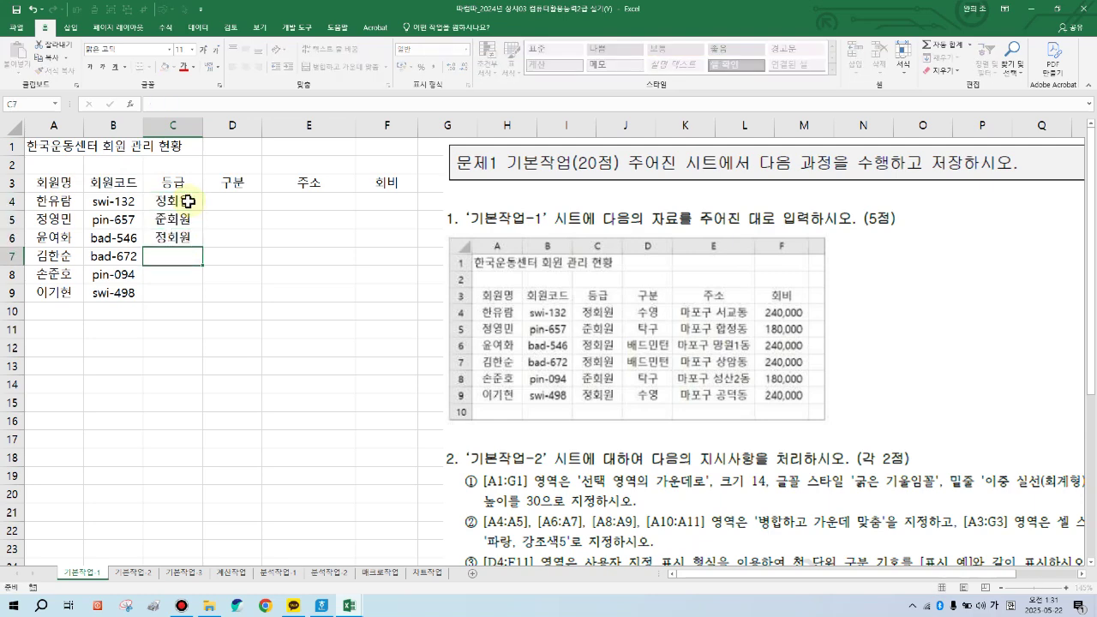
Complete the 등급 column with 정회원, 준회원 and 정회원 in C7:C9.
{"action": "type", "text": "정회원"}
{"action": "key", "text": "Return"}
{"action": "type", "text": "준회원"}
{"action": "key", "text": "Return"}
{"action": "type", "text": "정회원"}
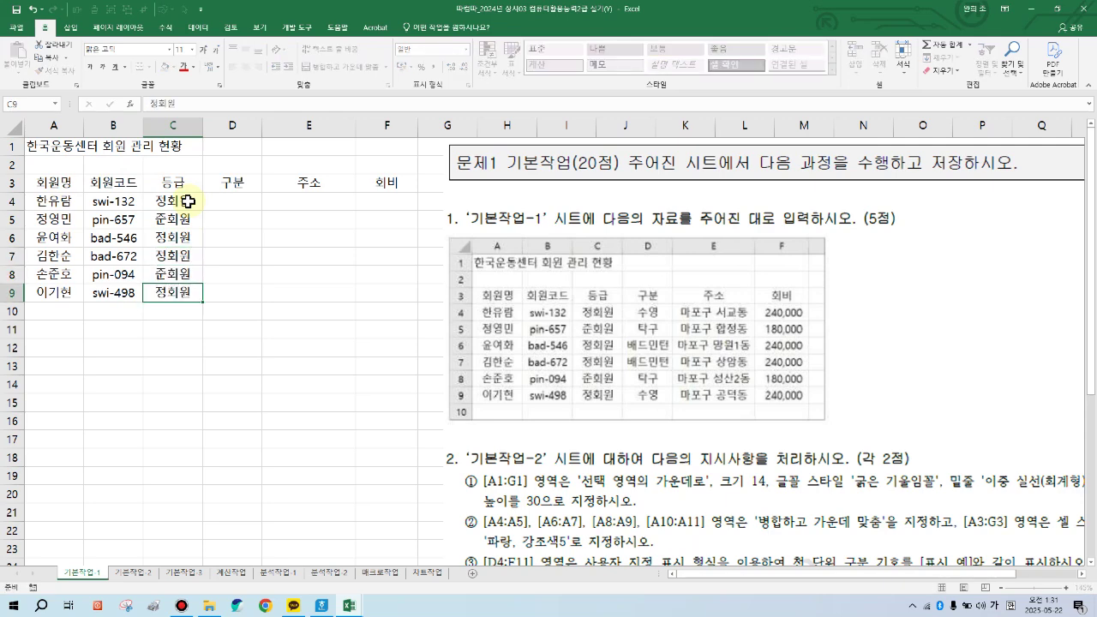
{"action": "key", "text": "Return"}
Enter the 구분 values 수영, 탁구 and 배드민턴 in D4:D6.
{"action": "left_click", "coordinate": [219, 206]}
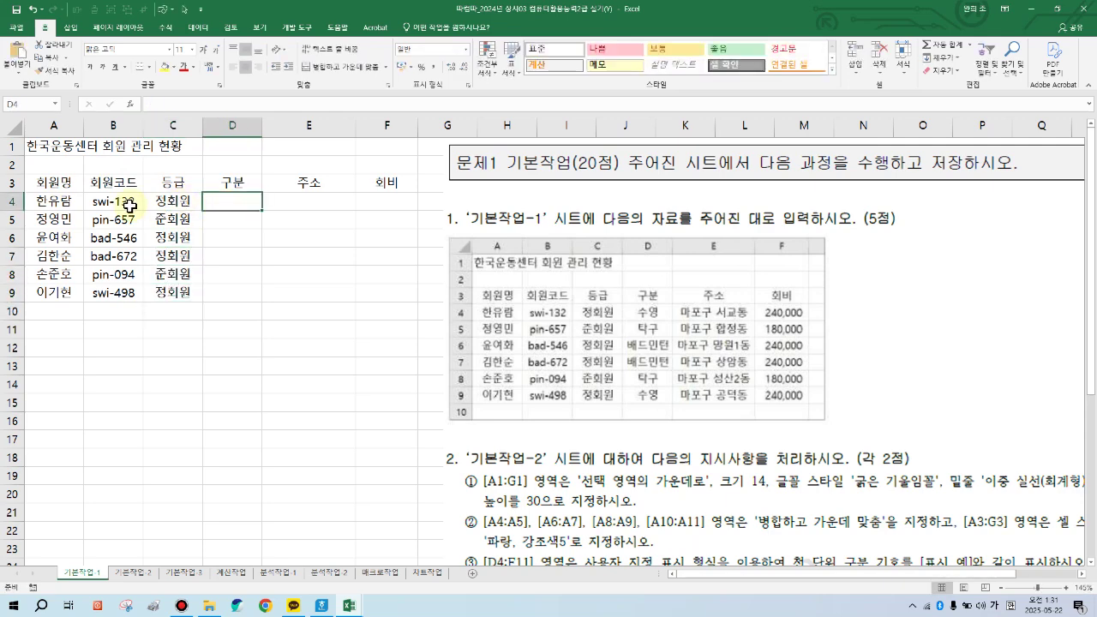
{"action": "type", "text": "수영"}
{"action": "key", "text": "Return"}
{"action": "type", "text": "탁구"}
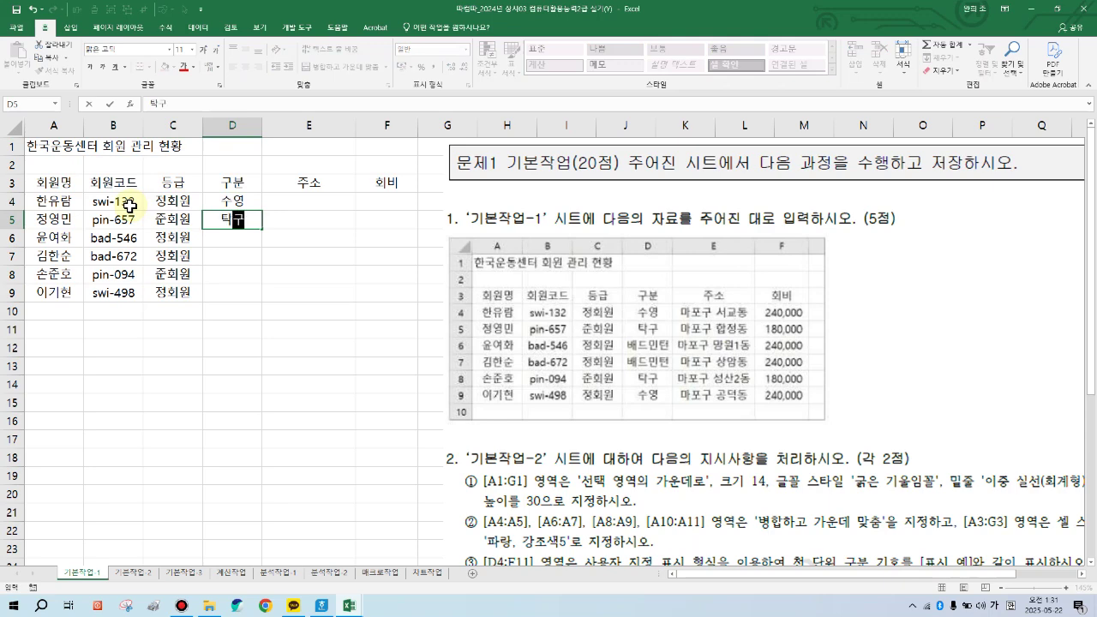
{"action": "key", "text": "Return"}
{"action": "type", "text": "배드민턴"}
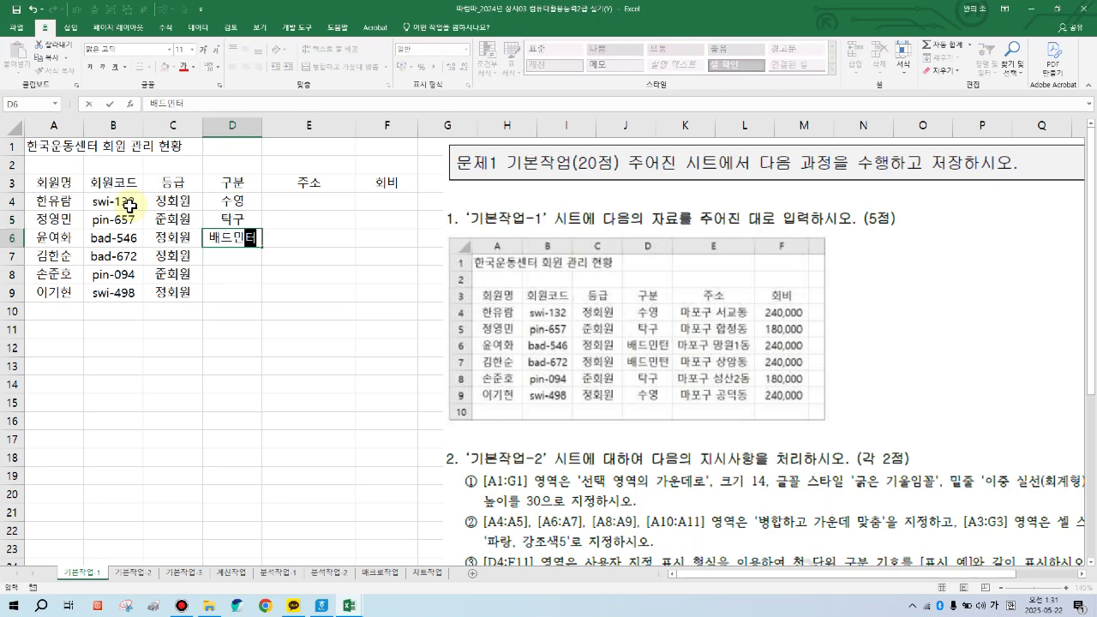
{"action": "key", "text": "Return"}
Complete the 구분 column with 배드민턴, 탁구 and 수영 in D7:D9.
{"action": "type", "text": "배드민턴"}
{"action": "key", "text": "Return"}
{"action": "type", "text": "탁구"}
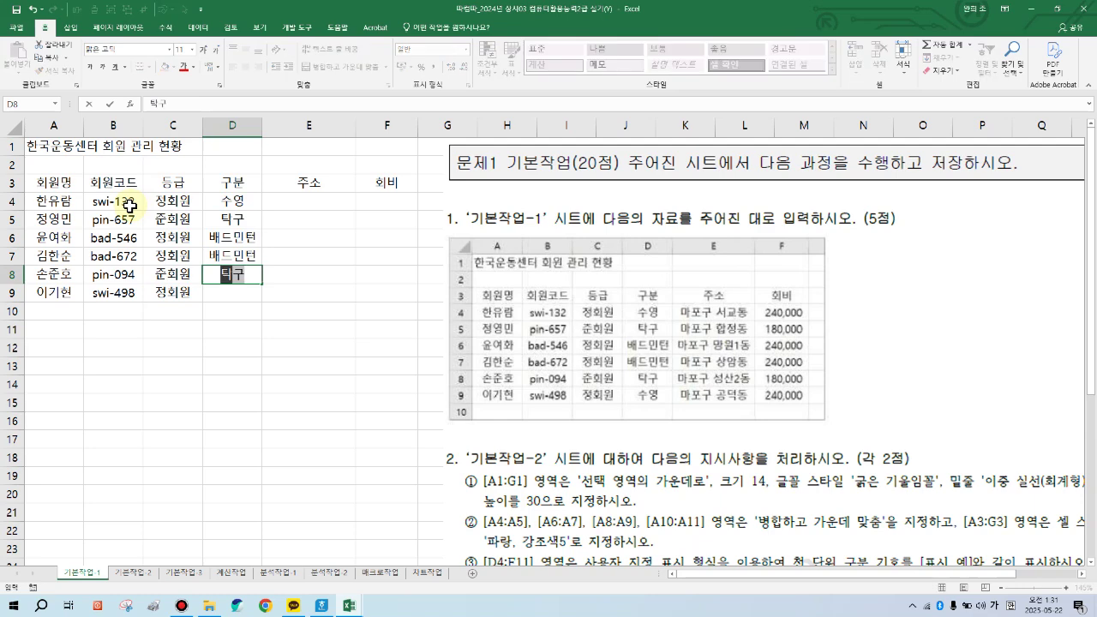
{"action": "key", "text": "Return"}
{"action": "type", "text": "수영"}
{"action": "key", "text": "Return"}
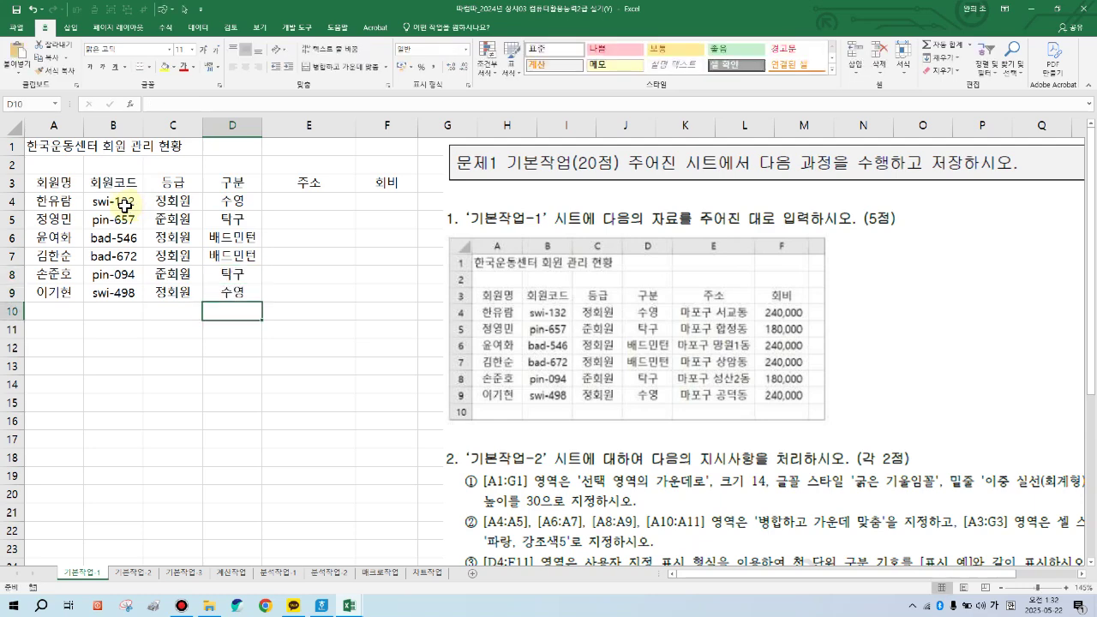
Enter the first two members' addresses from the sample table in E4:E5, correcting the mistyped neighbourhood in E5.
{"action": "left_click", "coordinate": [290, 203]}
{"action": "type", "text": "마포구 서"}
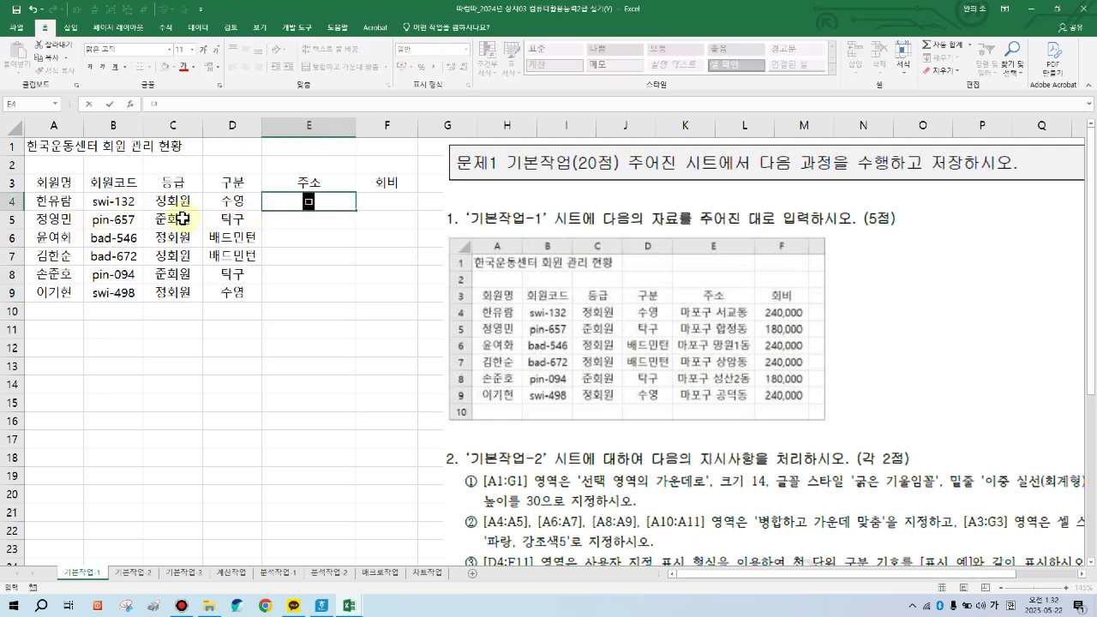
{"action": "type", "text": "교동"}
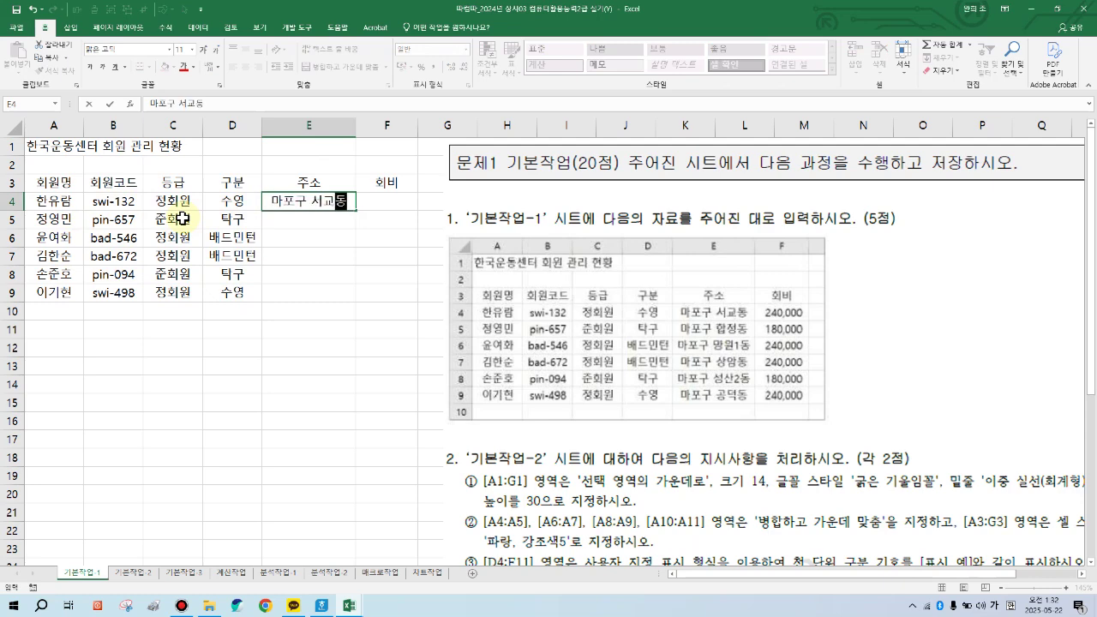
{"action": "key", "text": "Return"}
{"action": "type", "text": "마폭구 서교동"}
{"action": "key", "text": "Return"}
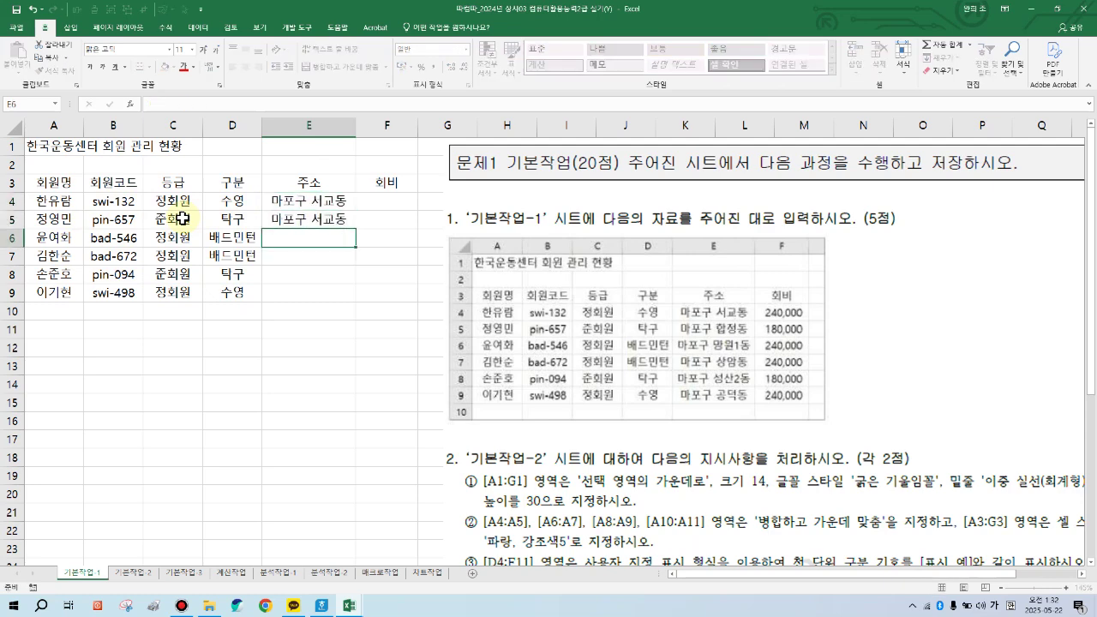
{"action": "key", "text": "Up"}
{"action": "type", "text": "ㅁ마포구 합정ㄷ"}
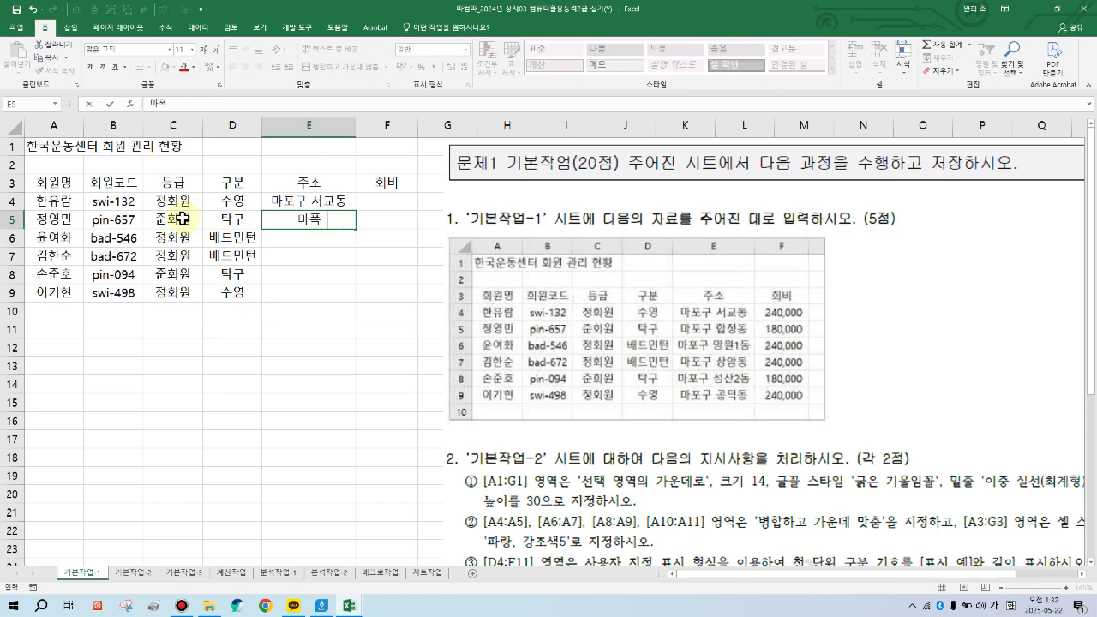
{"action": "type", "text": "동"}
{"action": "key", "text": "Return"}
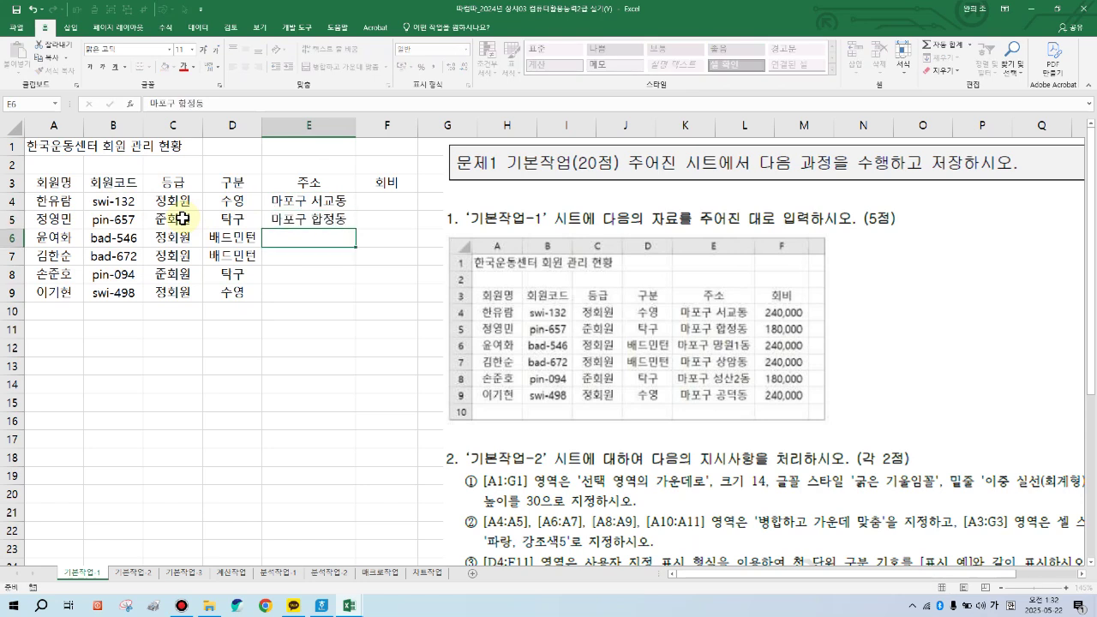
Enter the third and fourth members' addresses from the sample table in E6:E7.
{"action": "type", "text": "마포구 망ㅇ"}
{"action": "type", "text": "1동"}
{"action": "key", "text": "Return"}
{"action": "type", "text": "마포구 "}
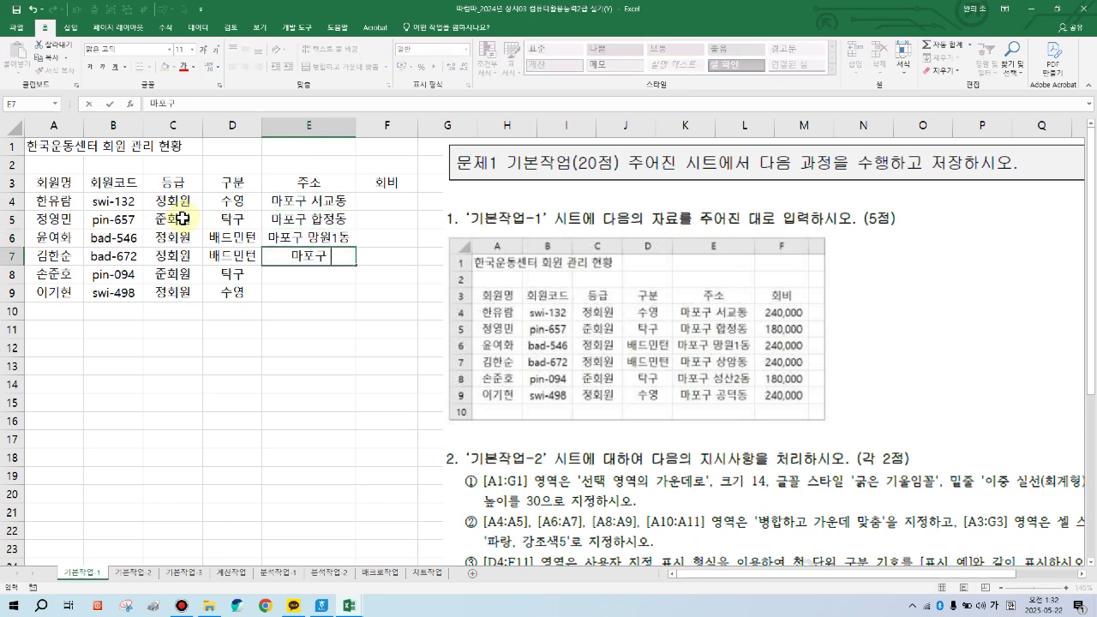
{"action": "type", "text": "상암동"}
{"action": "key", "text": "Return"}
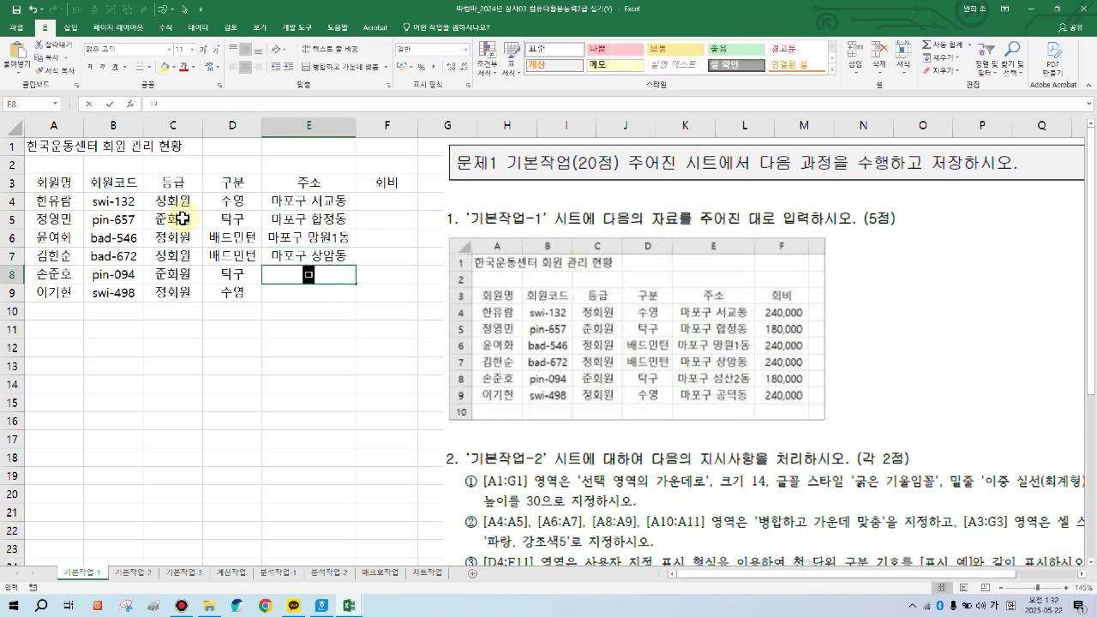
Enter the last two members' addresses from the sample table in E8:E9.
{"action": "type", "text": "마포구 성산ㄴ2"}
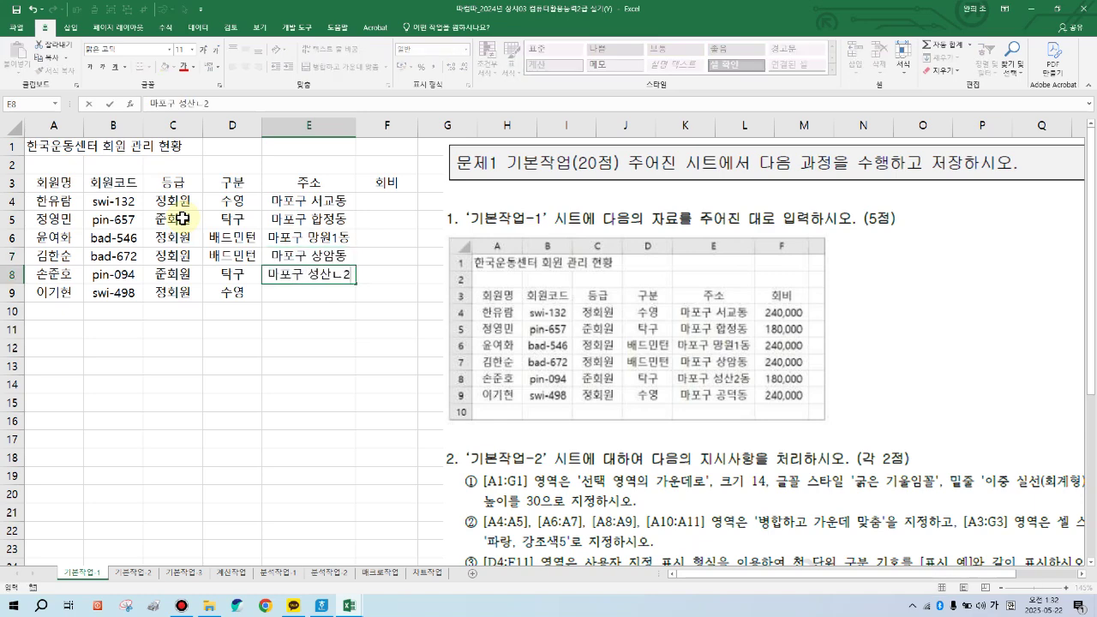
{"action": "key", "text": "BackSpace"}
{"action": "key", "text": "BackSpace"}
{"action": "type", "text": "2동"}
{"action": "key", "text": "Return"}
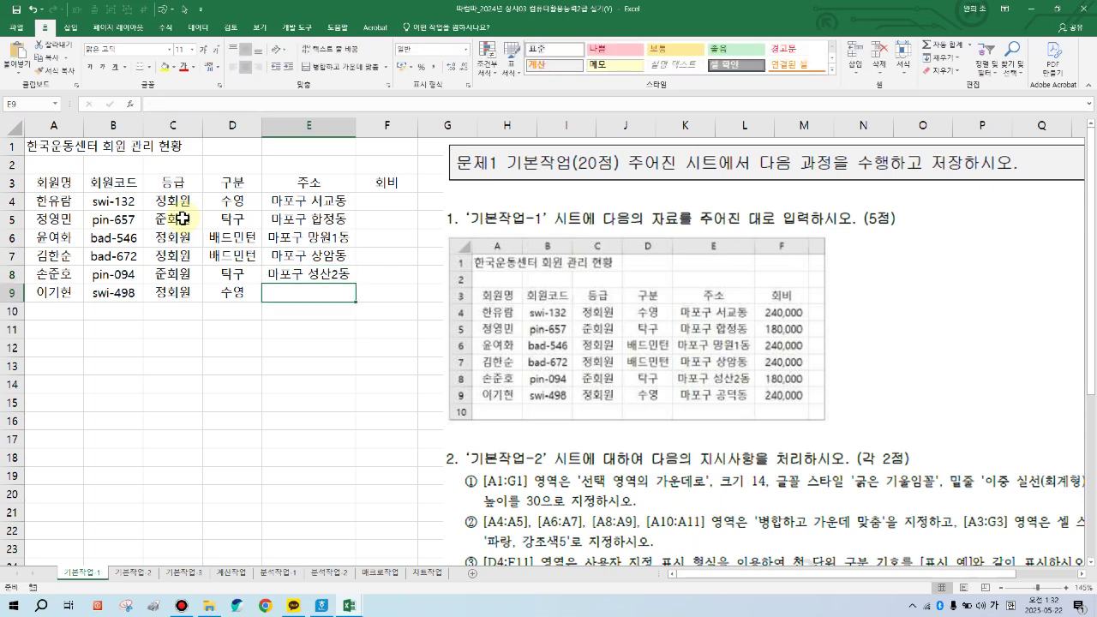
{"action": "type", "text": "마포구 공덕도"}
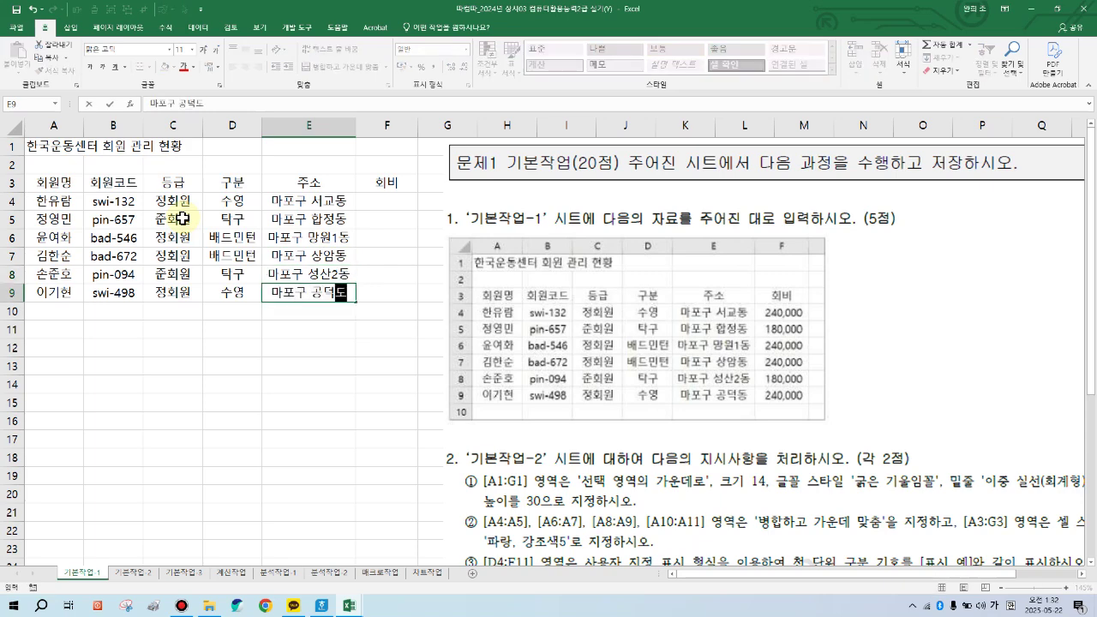
{"action": "key", "text": "Return"}
Enter the 회비 values 240,000, 180,000 and 240,000 in F4:F6.
{"action": "left_click", "coordinate": [383, 198]}
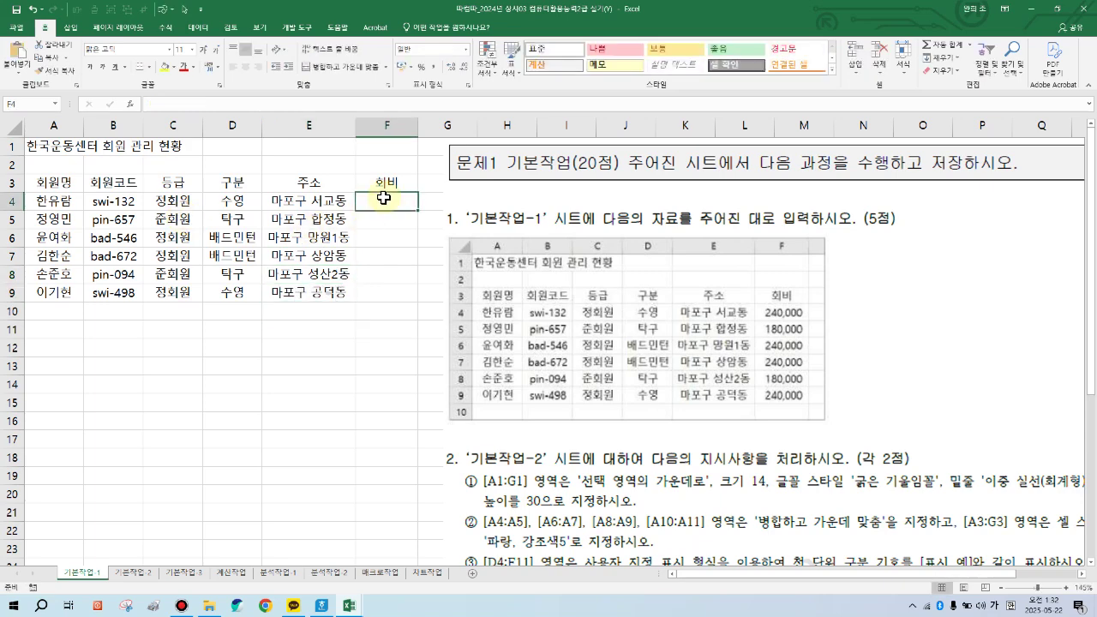
{"action": "type", "text": "240000"}
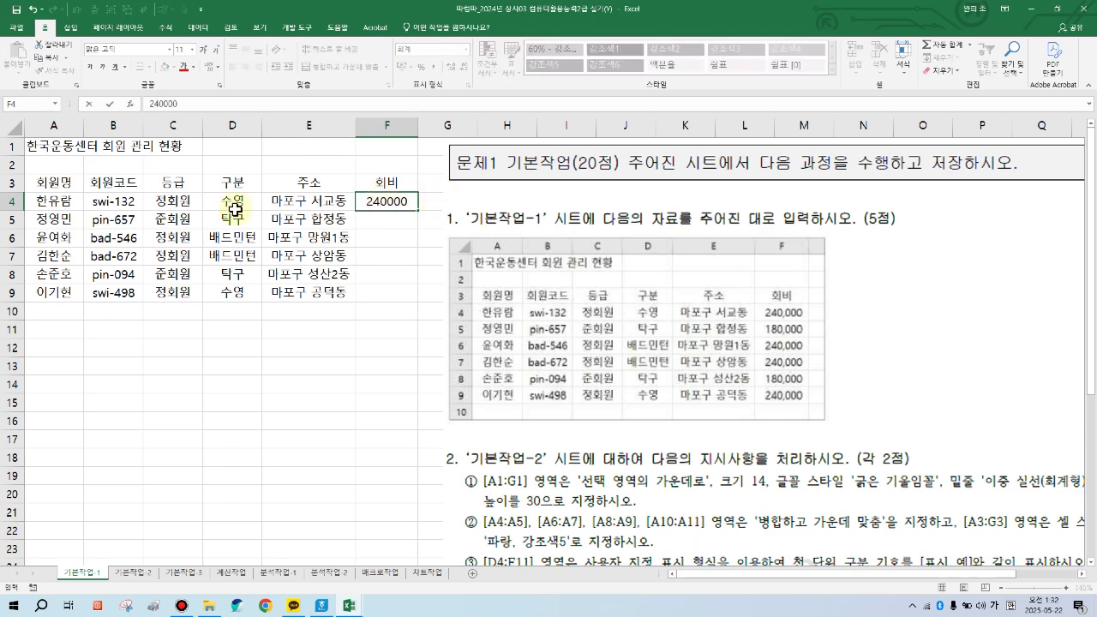
{"action": "key", "text": "Return"}
{"action": "type", "text": "180,0"}
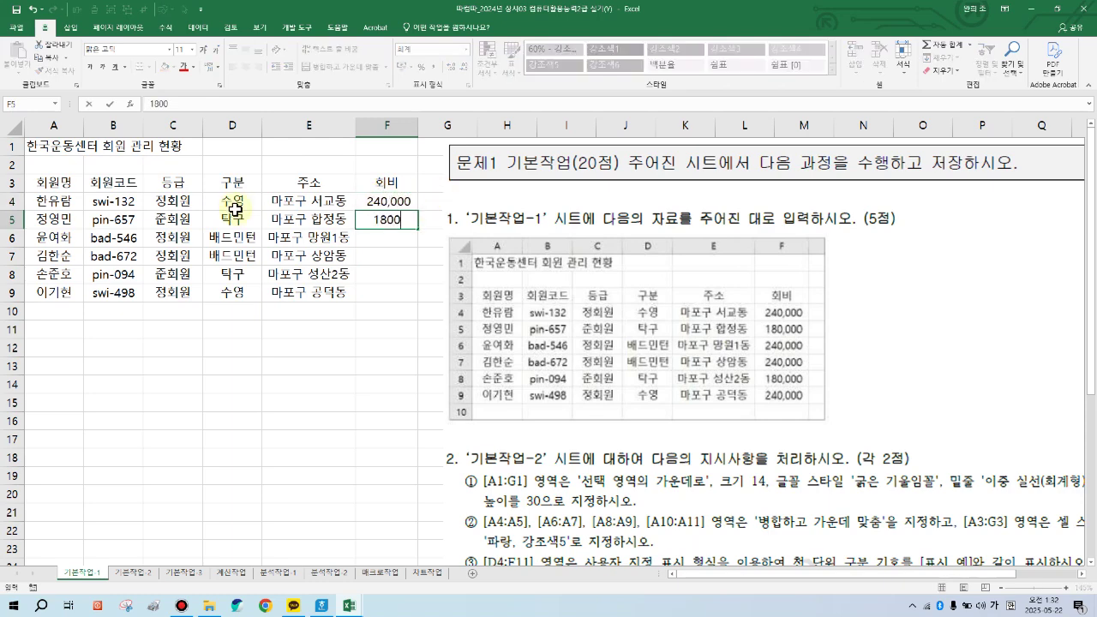
{"action": "type", "text": "00"}
{"action": "key", "text": "Return"}
{"action": "type", "text": "240,000"}
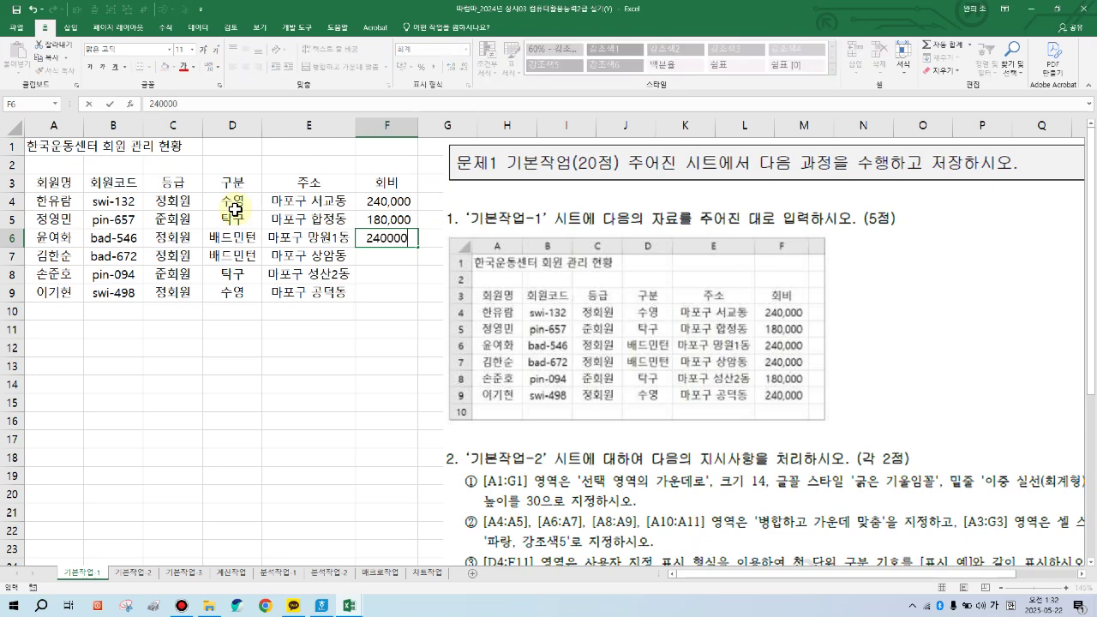
{"action": "key", "text": "Return"}
Complete the 회비 column with 240,000, 180,000 and 240,000 in F7:F9.
{"action": "type", "text": "240,000"}
{"action": "key", "text": "Return"}
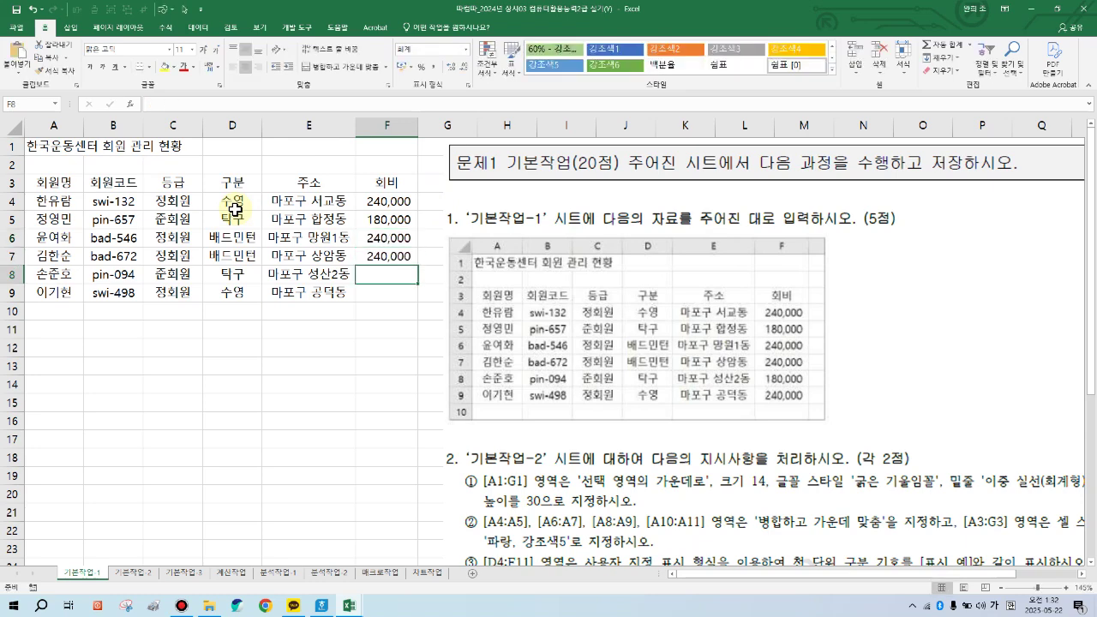
{"action": "type", "text": "180,000"}
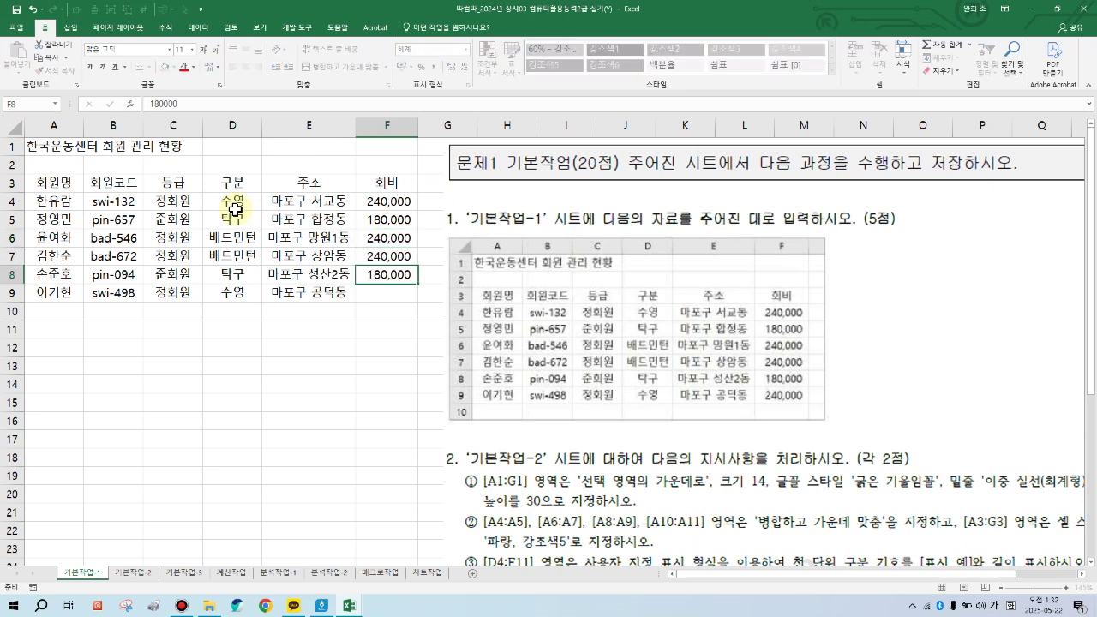
{"action": "key", "text": "Return"}
{"action": "type", "text": "240,000"}
{"action": "key", "text": "Return"}
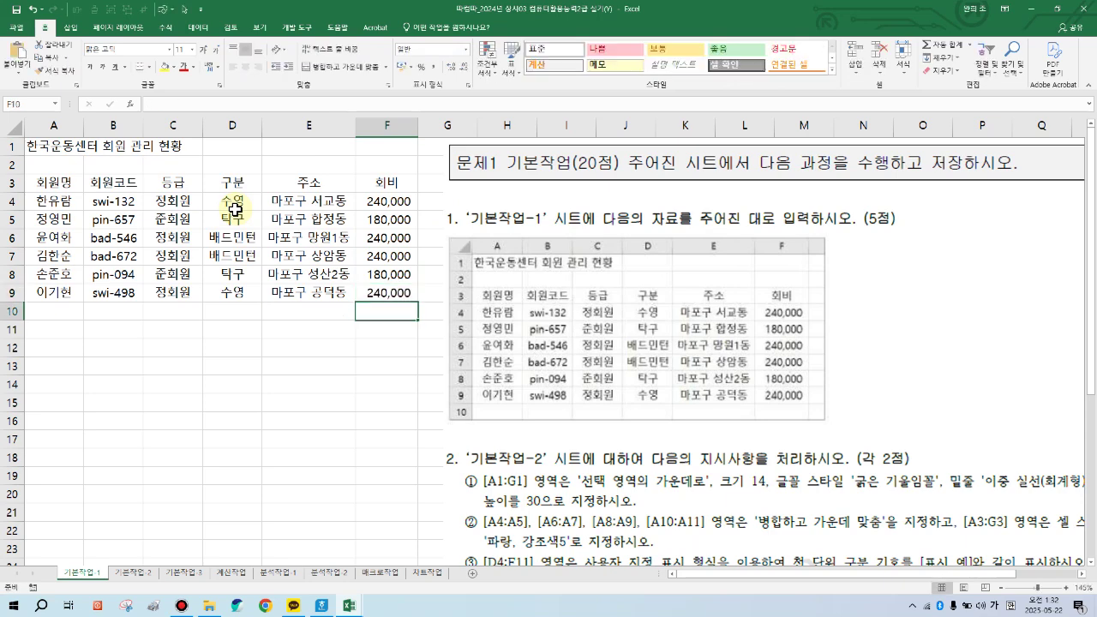
{"action": "left_click", "coordinate": [92, 363]}
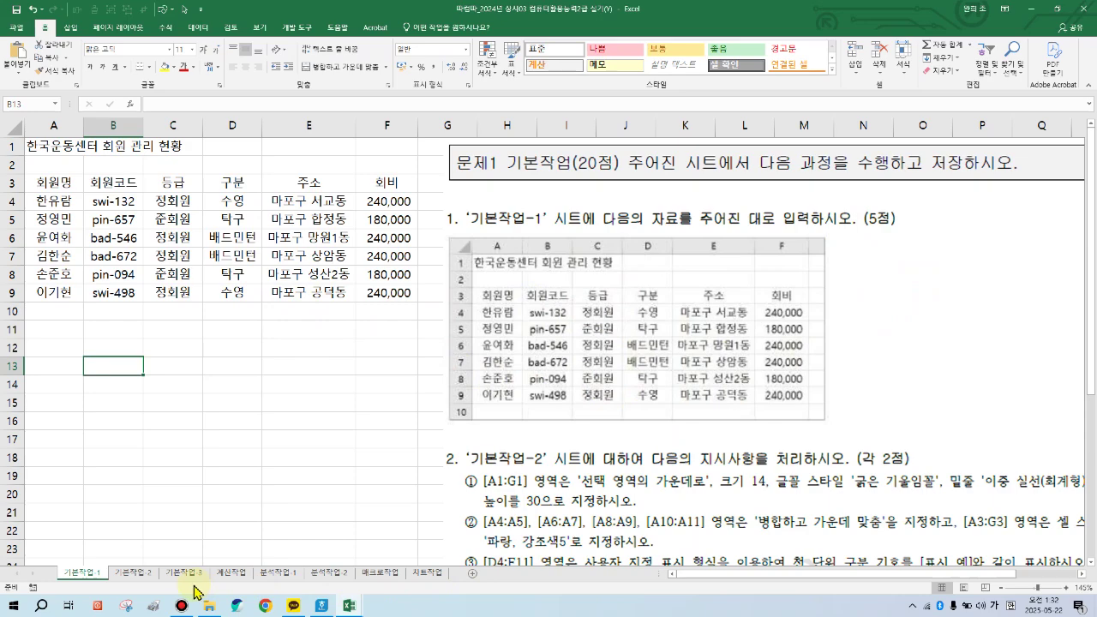
On the 기본작업-2 sheet, set the horizontal alignment of A1:G1 to 선택 영역의 가운데로.
{"action": "left_click", "coordinate": [135, 572]}
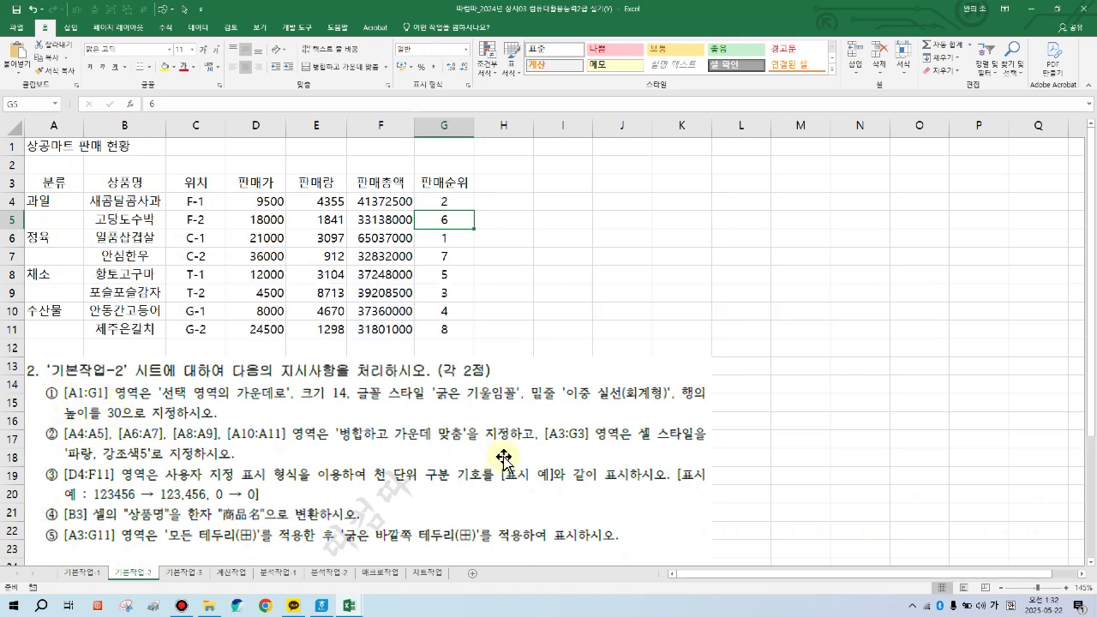
{"action": "left_click", "coordinate": [916, 344]}
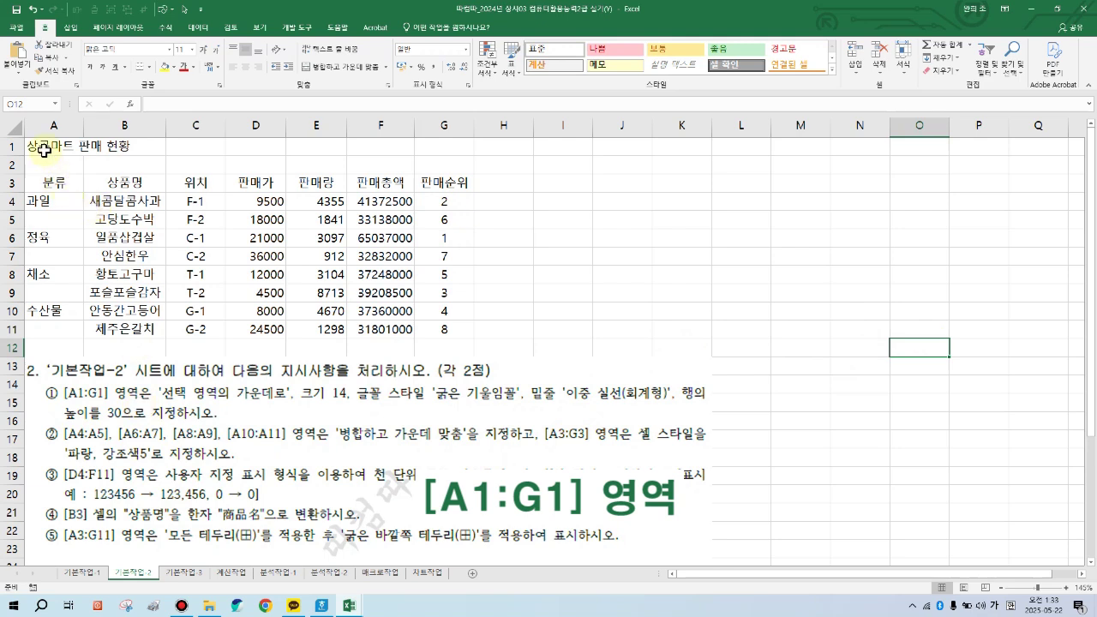
{"action": "left_click_drag", "start_coordinate": [44, 150], "coordinate": [439, 151]}
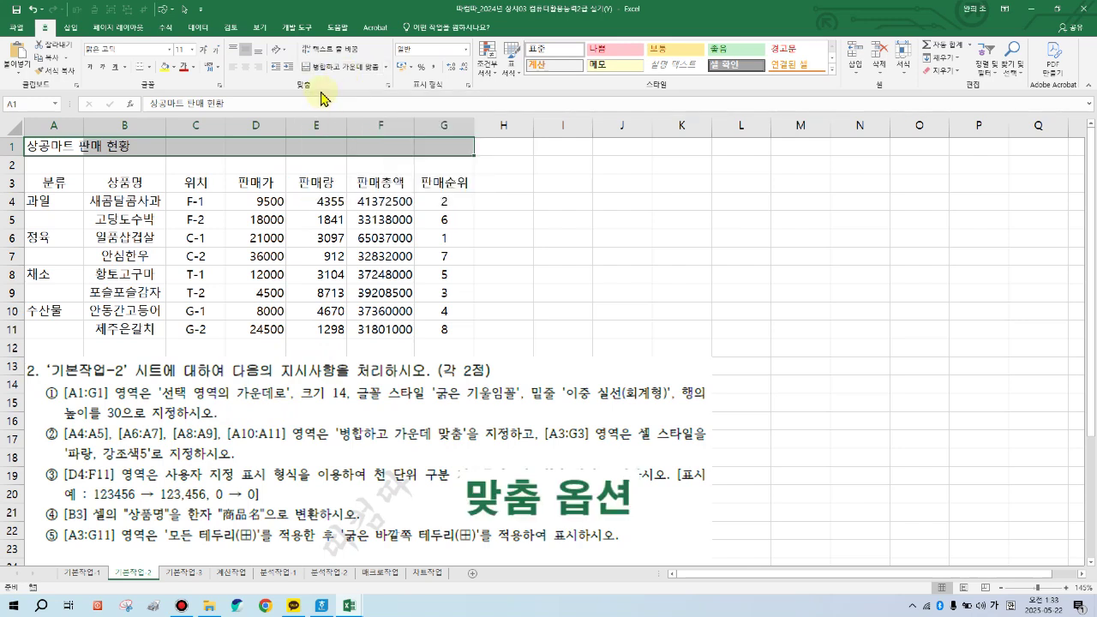
{"action": "left_click", "coordinate": [388, 91]}
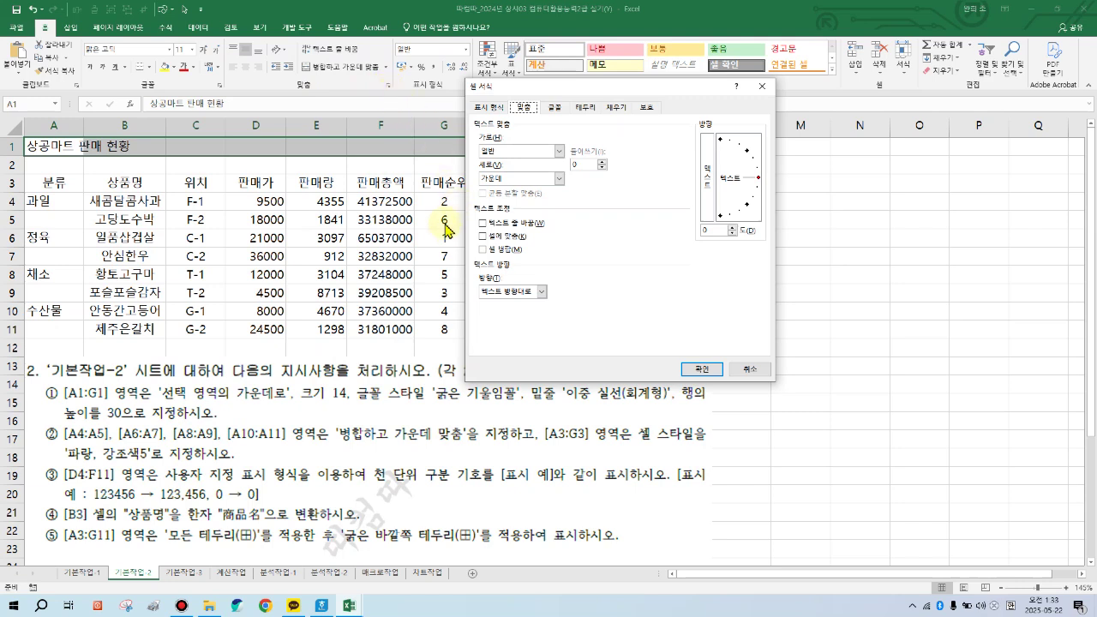
{"action": "left_click", "coordinate": [559, 152]}
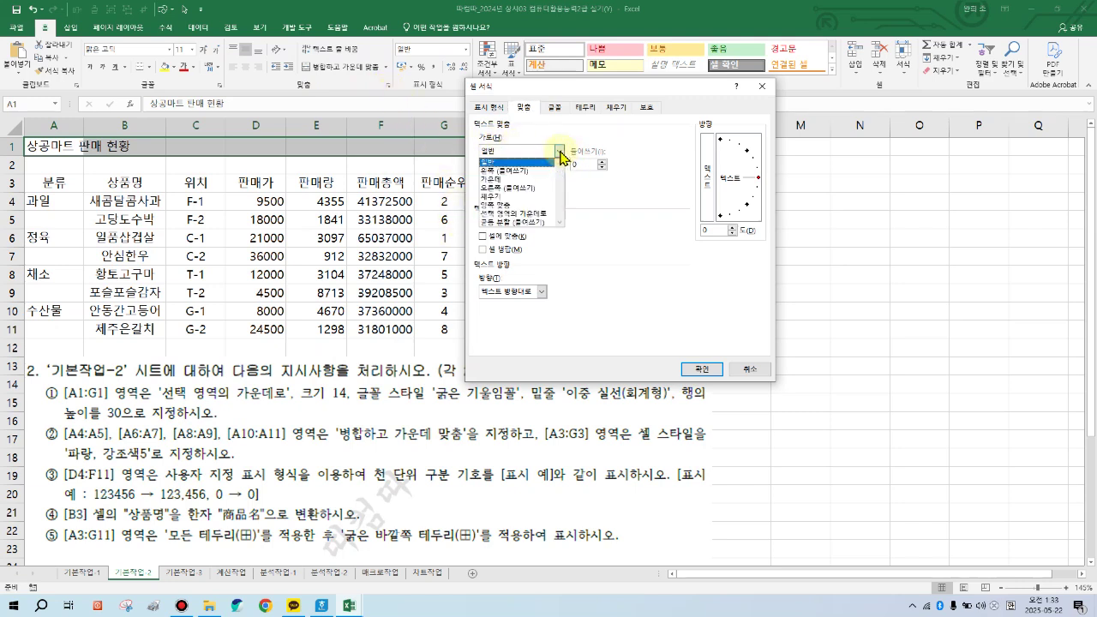
{"action": "left_click", "coordinate": [517, 214]}
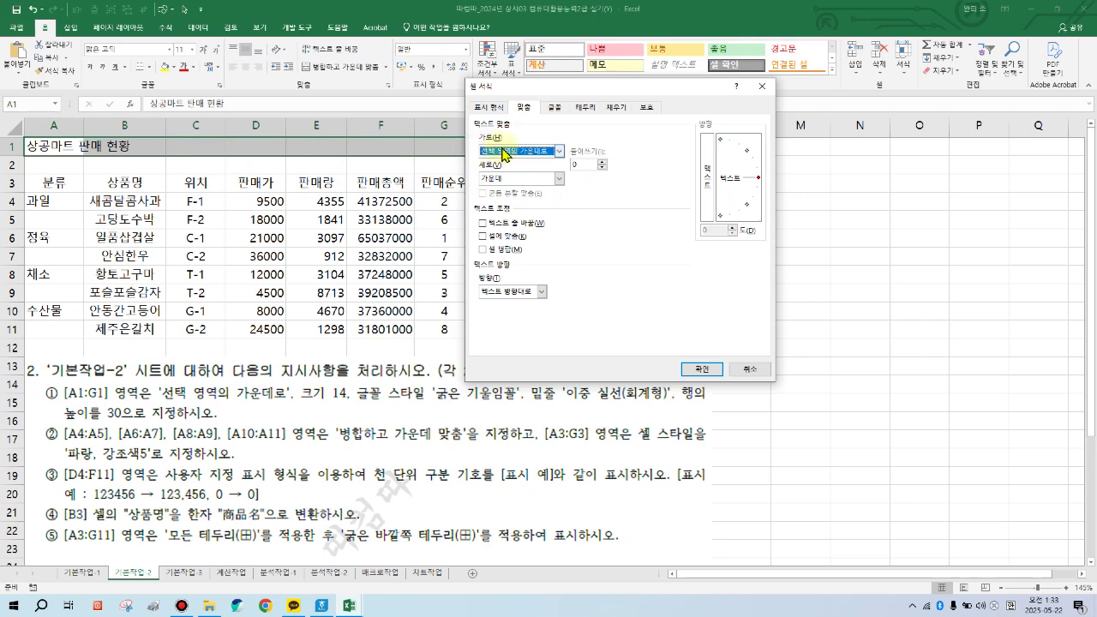
{"action": "left_click", "coordinate": [707, 368]}
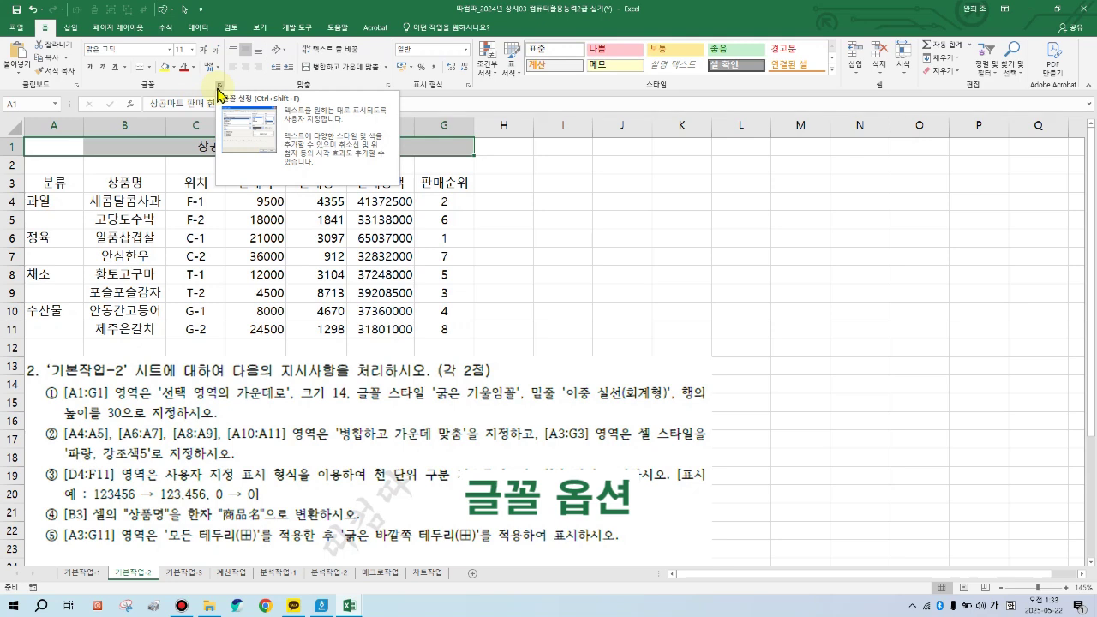
Format the A1:G1 title with size 14, 굵은 기울임꼴 style and the 이중 실선(회계용) underline.
{"action": "left_click", "coordinate": [220, 93]}
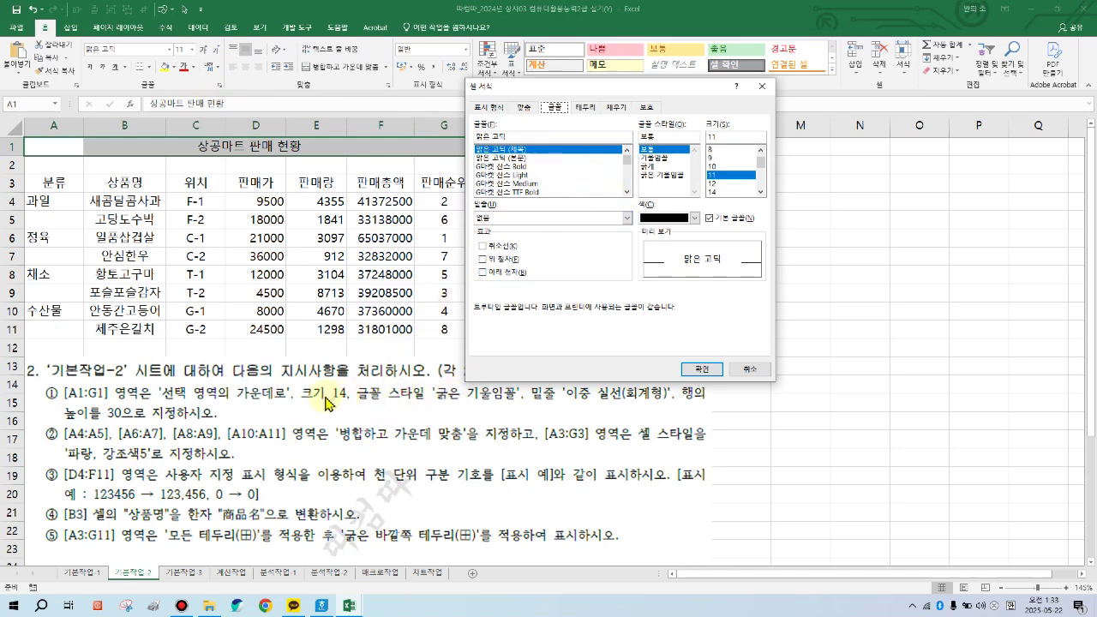
{"action": "left_click", "coordinate": [717, 191]}
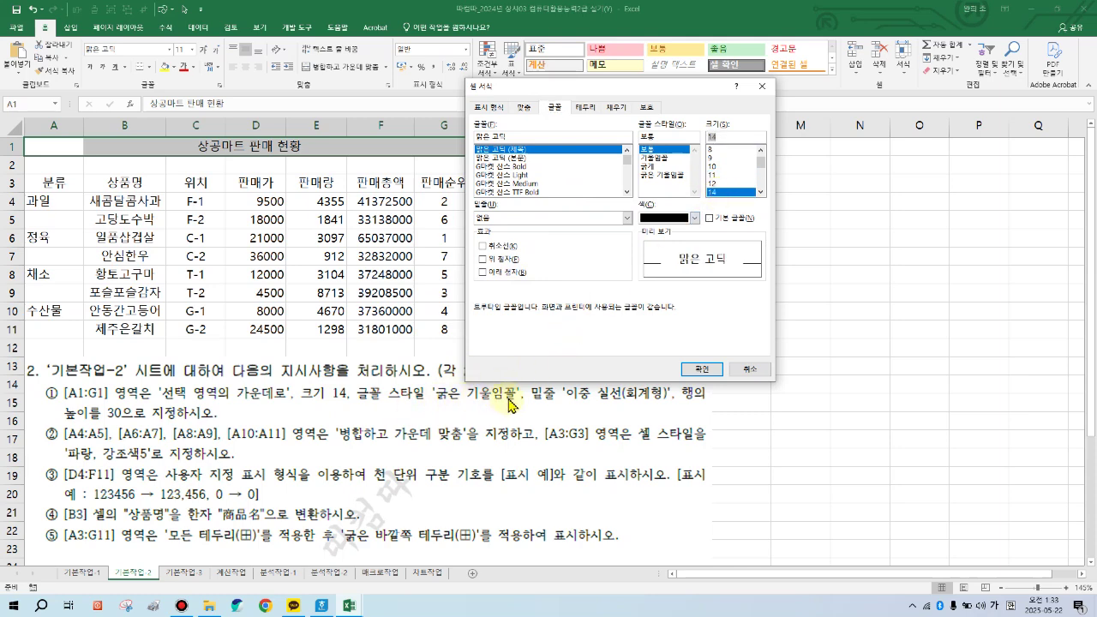
{"action": "left_click", "coordinate": [656, 174]}
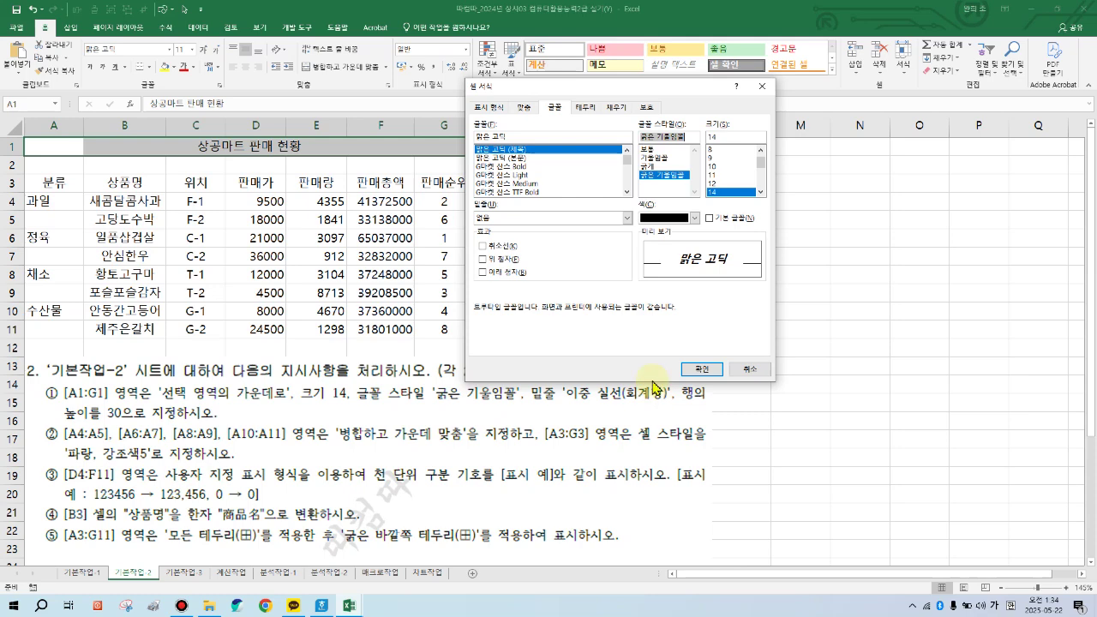
{"action": "left_click", "coordinate": [526, 226]}
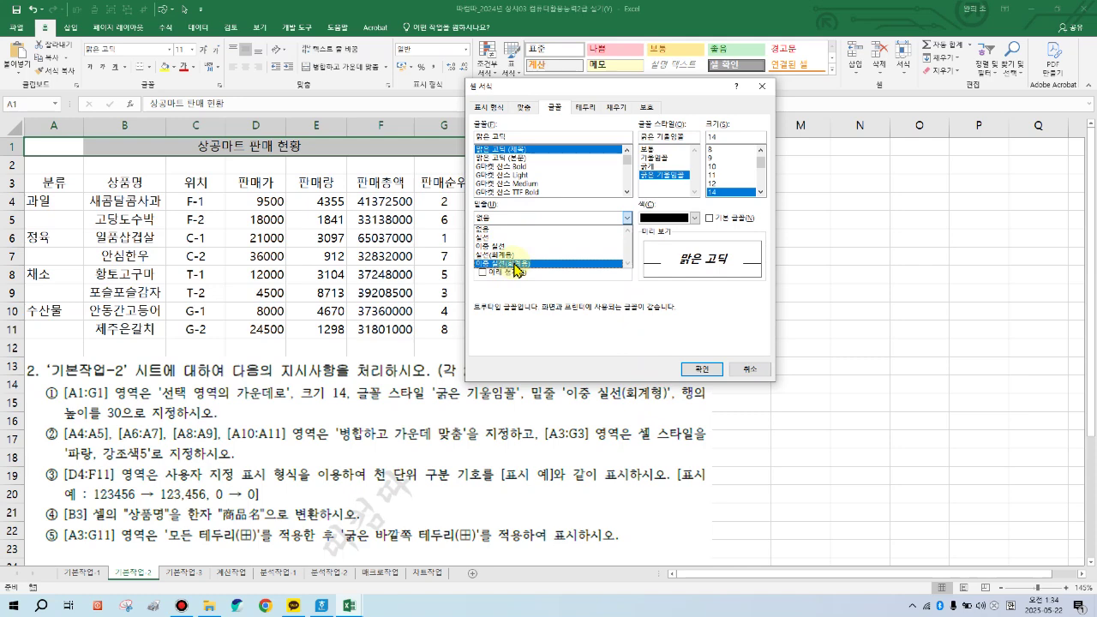
{"action": "left_click", "coordinate": [516, 265]}
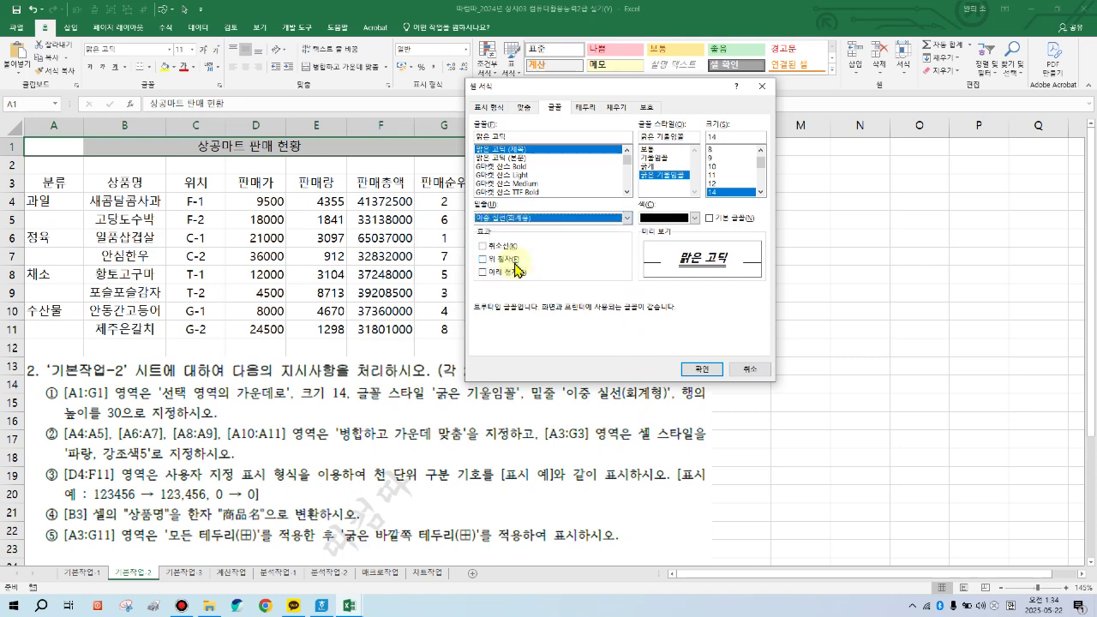
{"action": "left_click", "coordinate": [701, 369]}
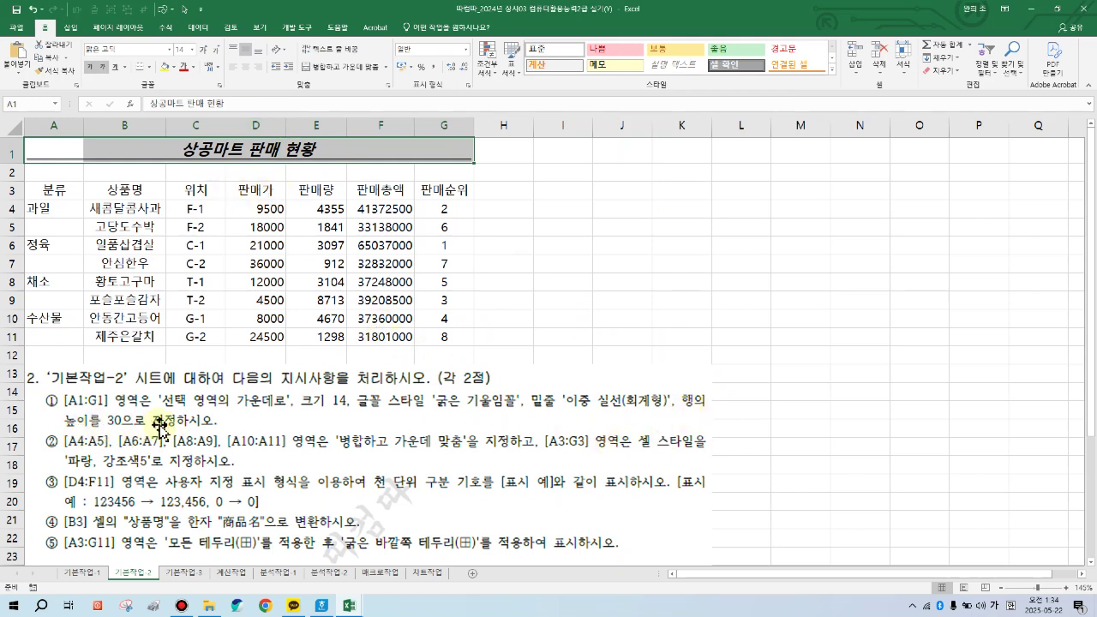
Set the height of row 1 to 30.
{"action": "right_click", "coordinate": [8, 152]}
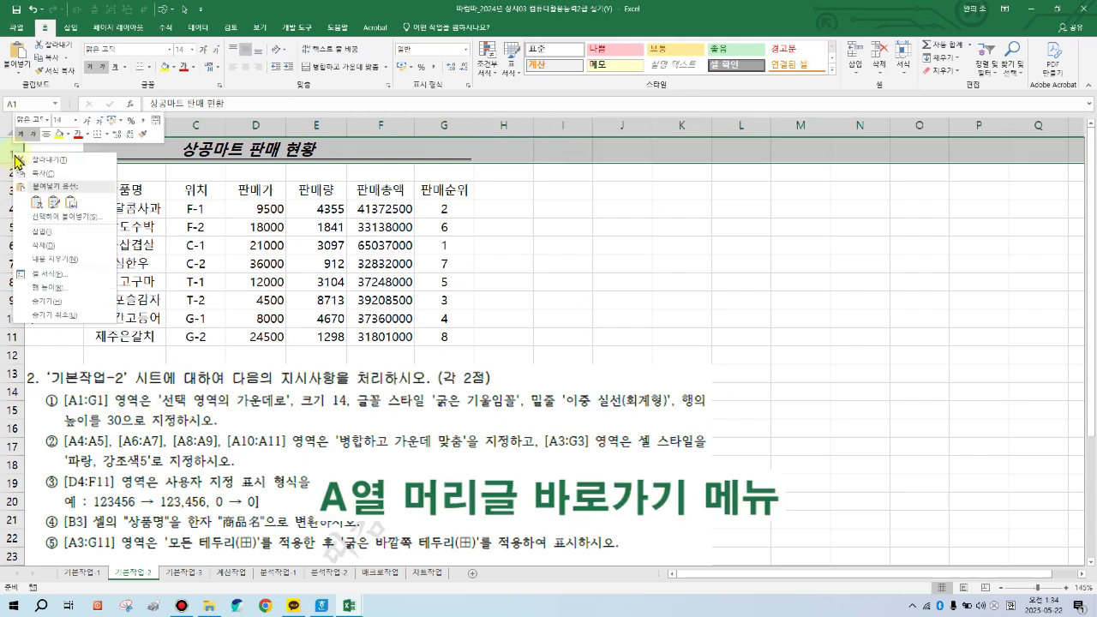
{"action": "left_click", "coordinate": [59, 296]}
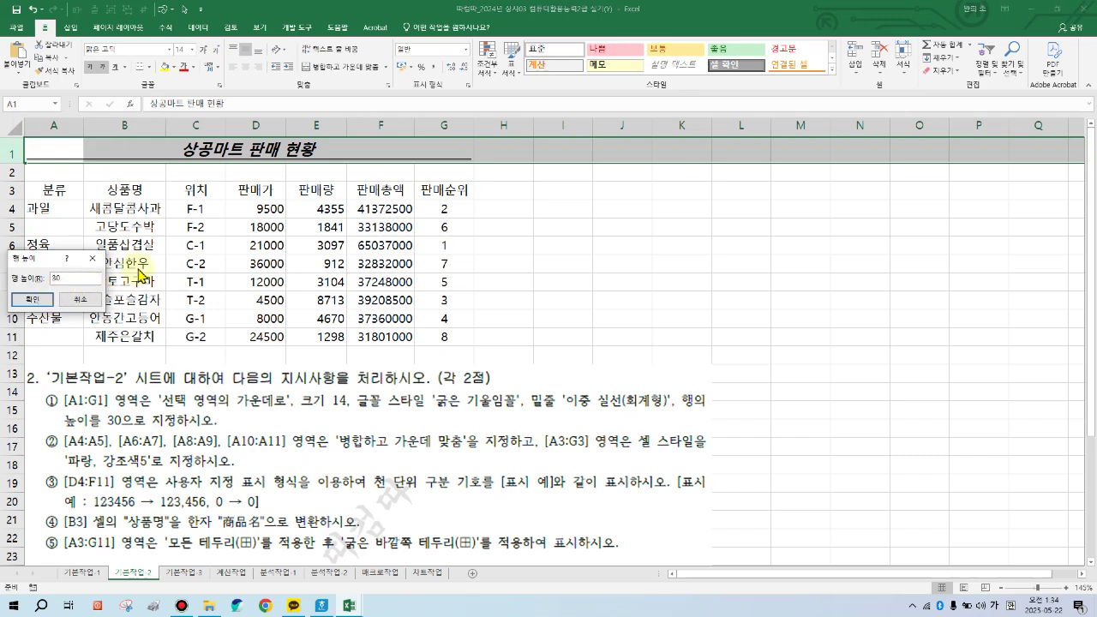
{"action": "key", "text": "Return"}
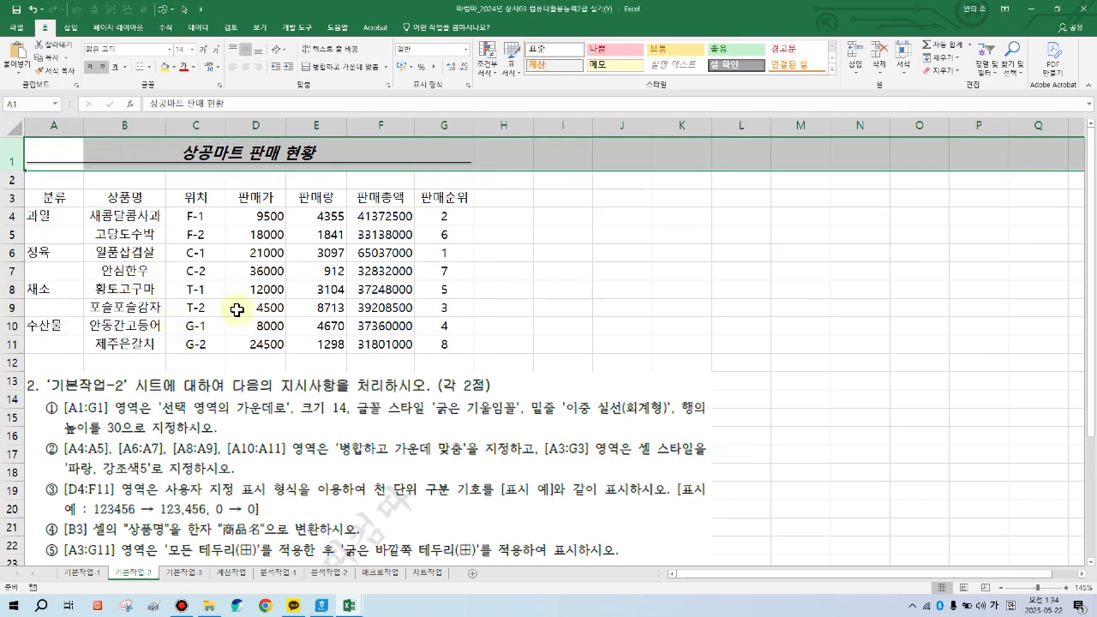
{"action": "left_click", "coordinate": [563, 253]}
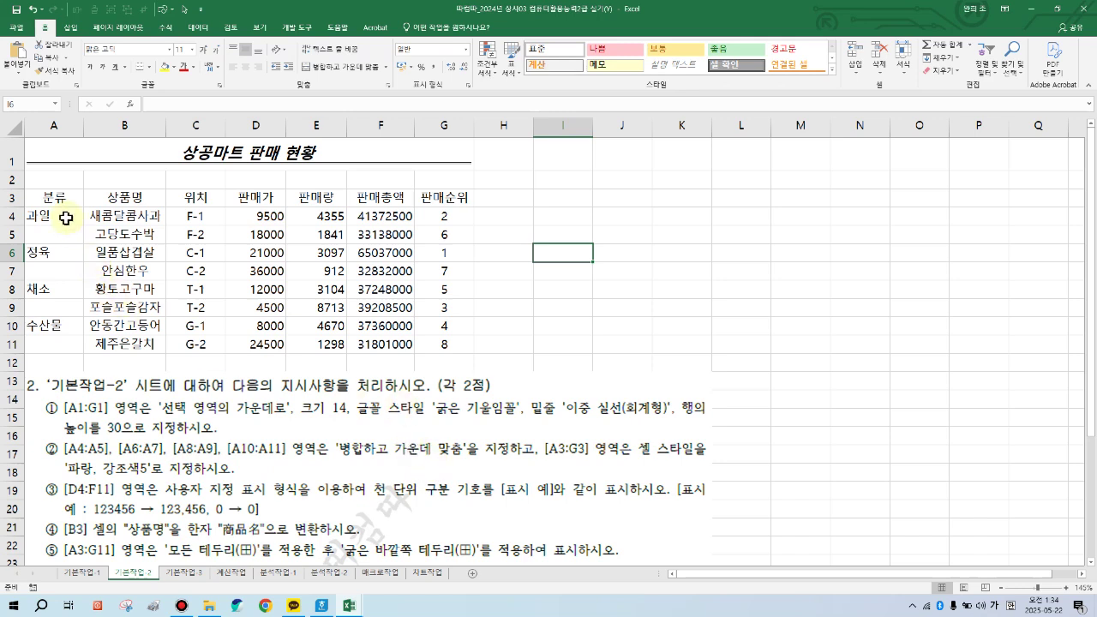
Merge and center the category ranges A4:A5, A6:A7, A8:A9 and A10:A11.
{"action": "left_click_drag", "start_coordinate": [66, 217], "coordinate": [66, 232]}
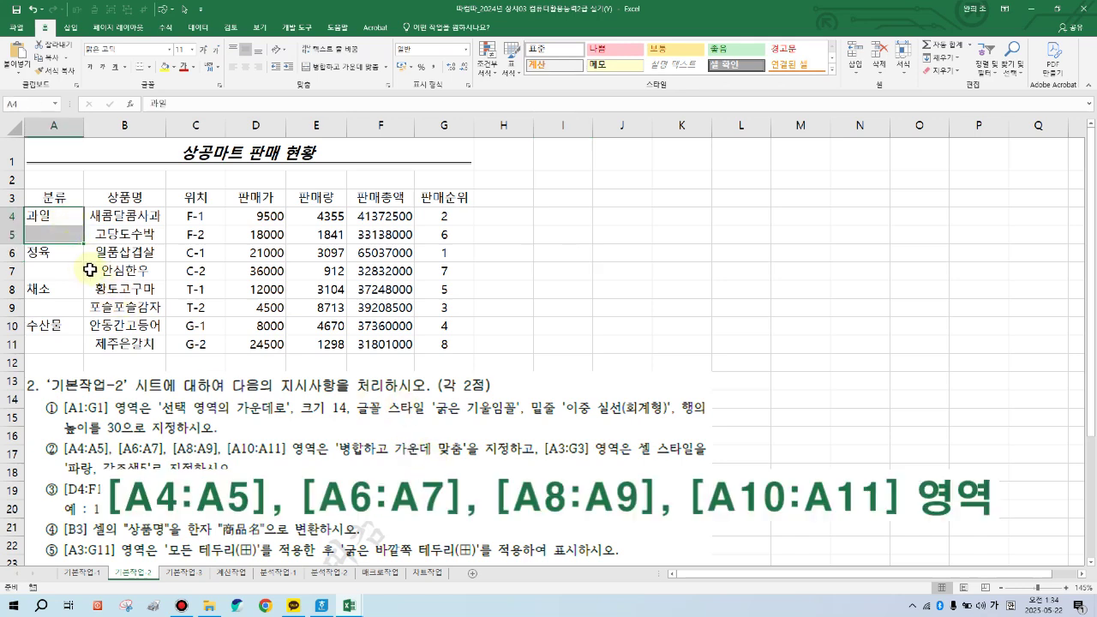
{"action": "left_click_drag", "start_coordinate": [45, 250], "coordinate": [64, 344], "text": "ctrl"}
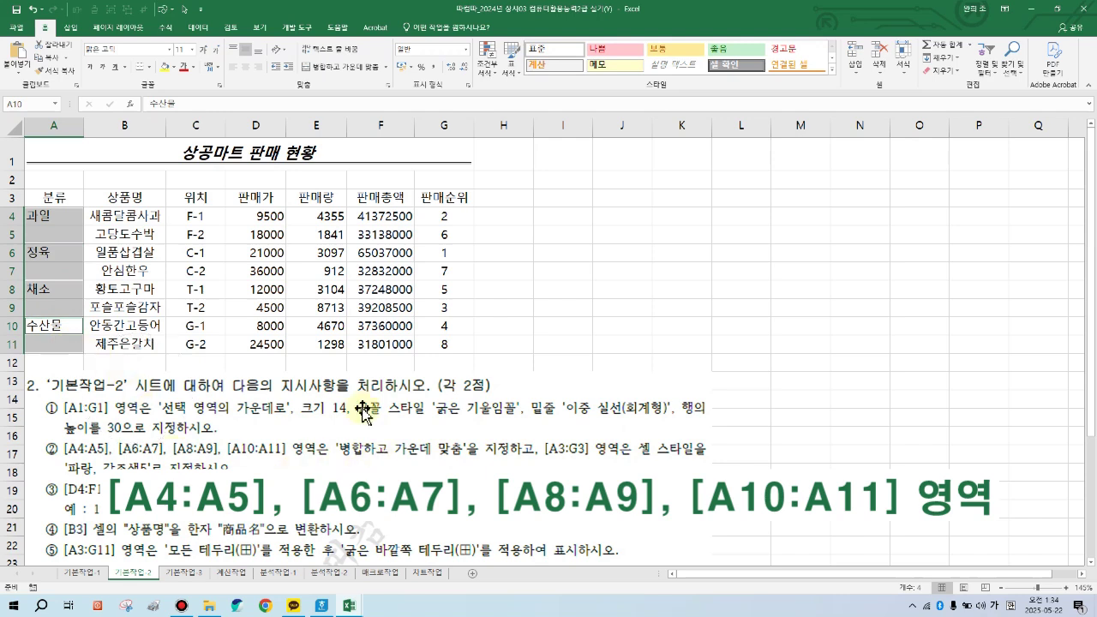
{"action": "left_click", "coordinate": [343, 66]}
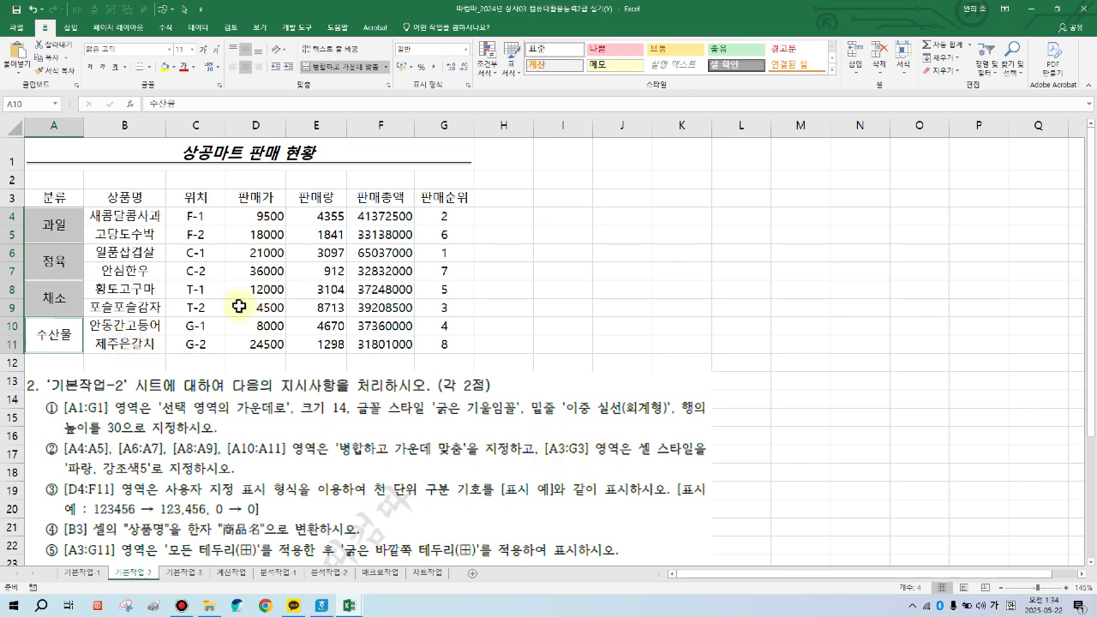
Apply the 파랑, 강조색5 cell style to the header cells A3:G3.
{"action": "left_click_drag", "start_coordinate": [48, 202], "coordinate": [439, 198]}
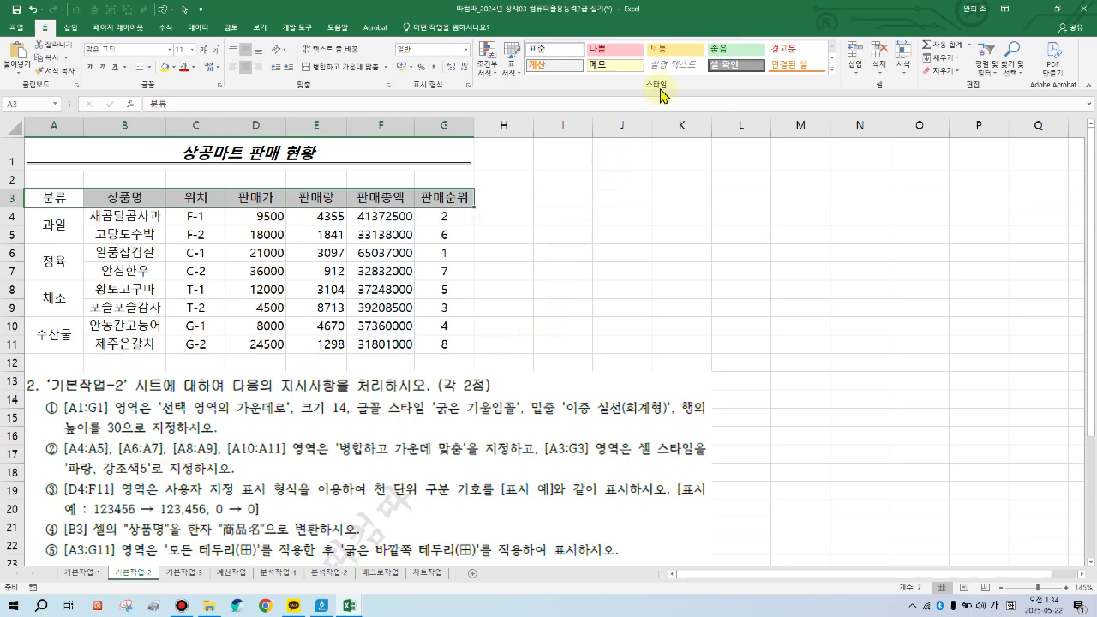
{"action": "left_click", "coordinate": [831, 66]}
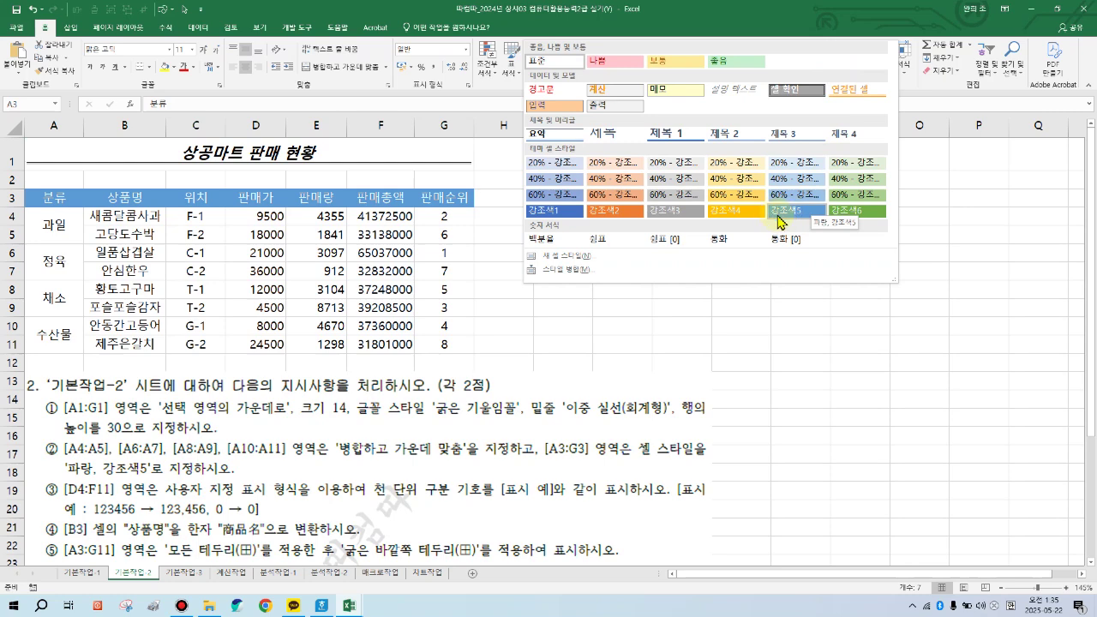
{"action": "left_click", "coordinate": [787, 214]}
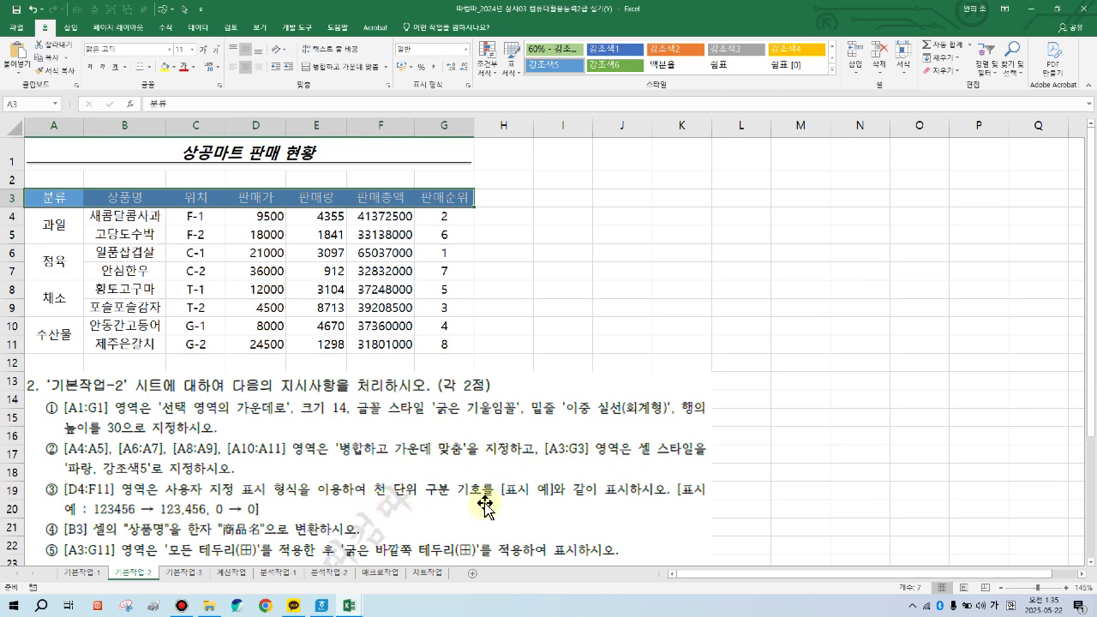
Apply the custom number format #,##0 to the range D4:F11.
{"action": "left_click", "coordinate": [257, 218]}
{"action": "left_click_drag", "start_coordinate": [257, 217], "coordinate": [385, 344]}
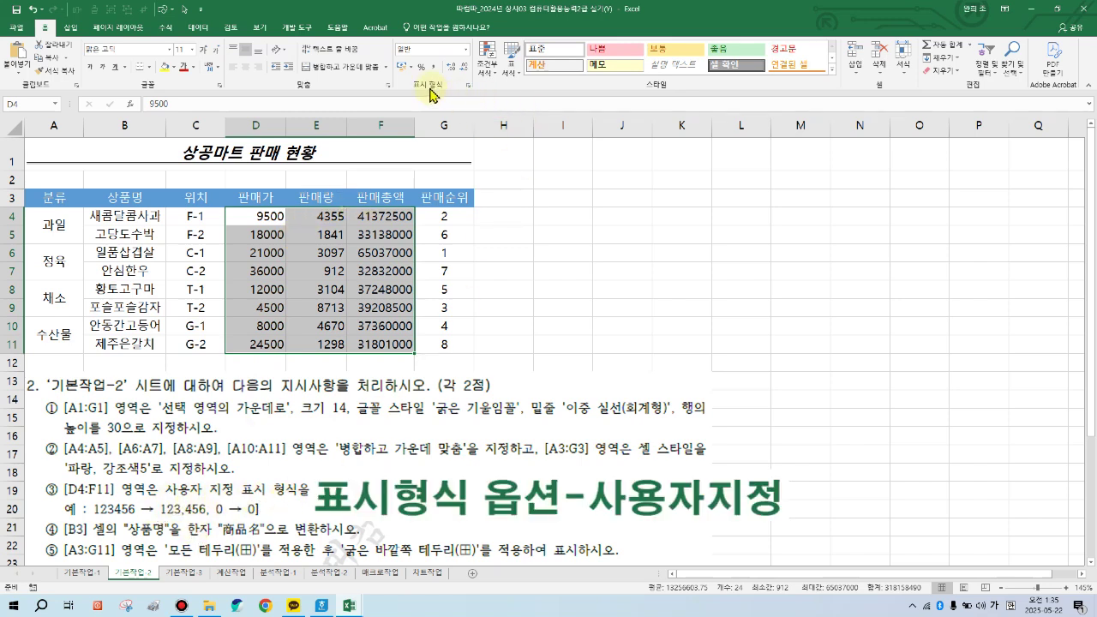
{"action": "left_click", "coordinate": [468, 85]}
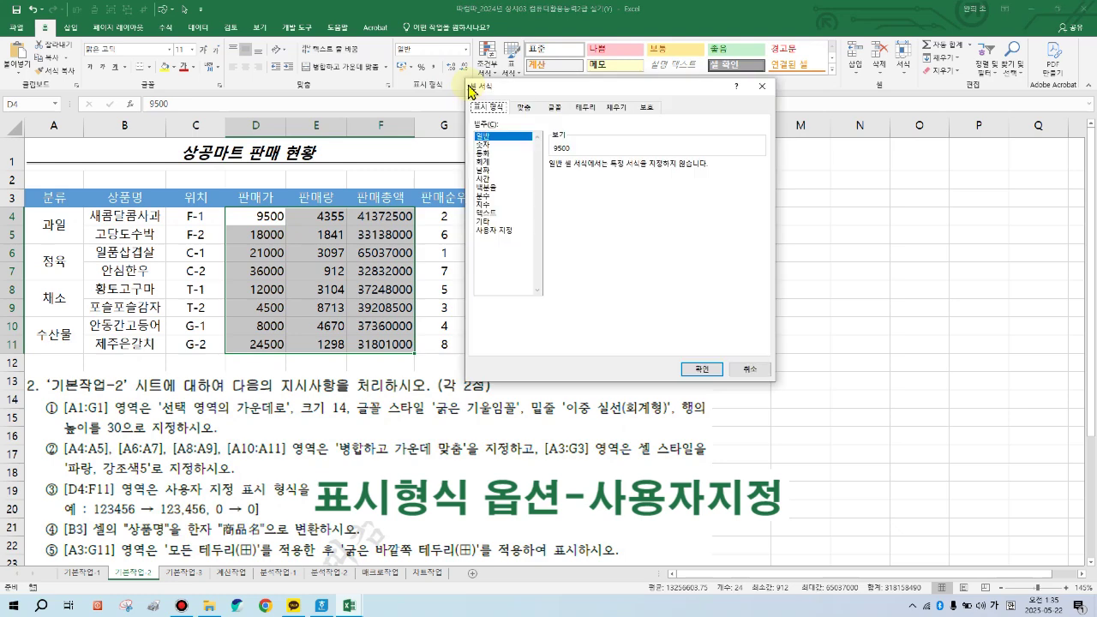
{"action": "left_click", "coordinate": [504, 230]}
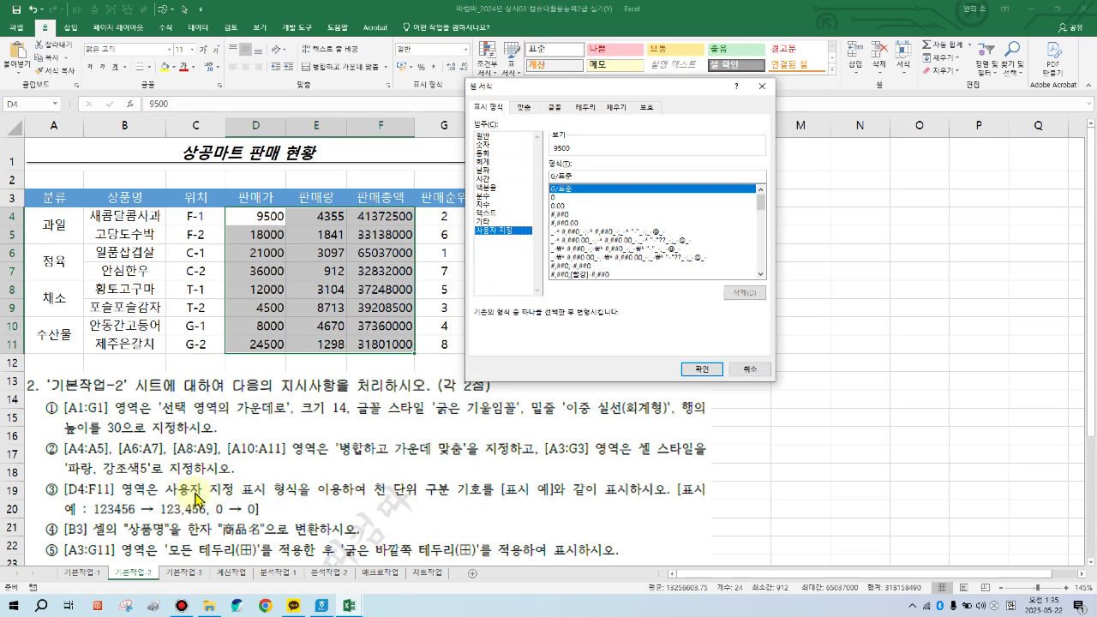
{"action": "left_click", "coordinate": [564, 215]}
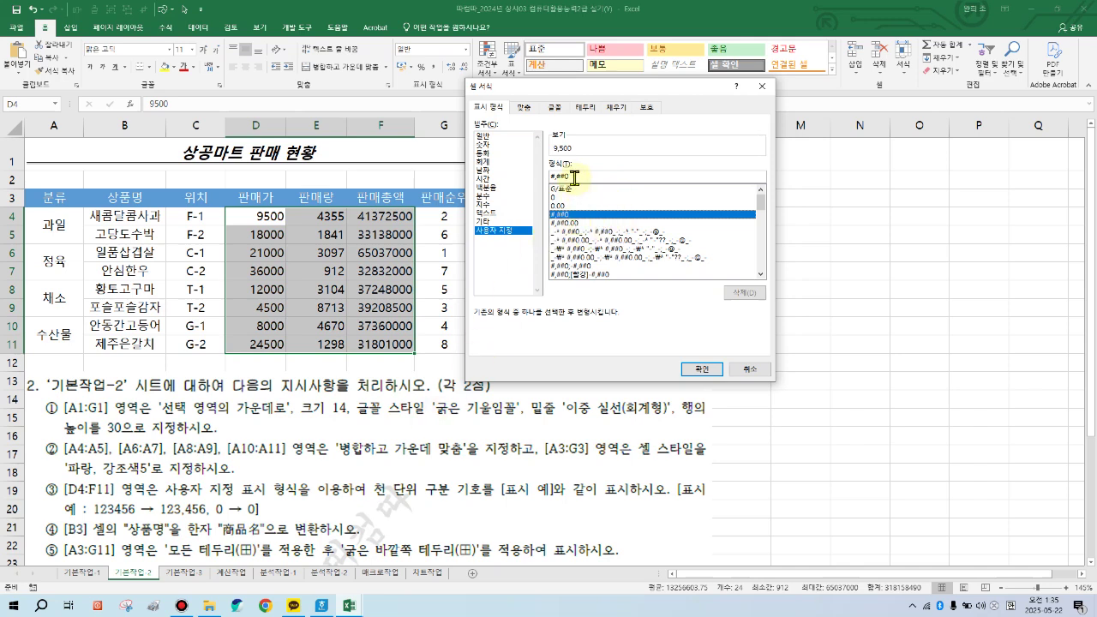
{"action": "left_click", "coordinate": [701, 369]}
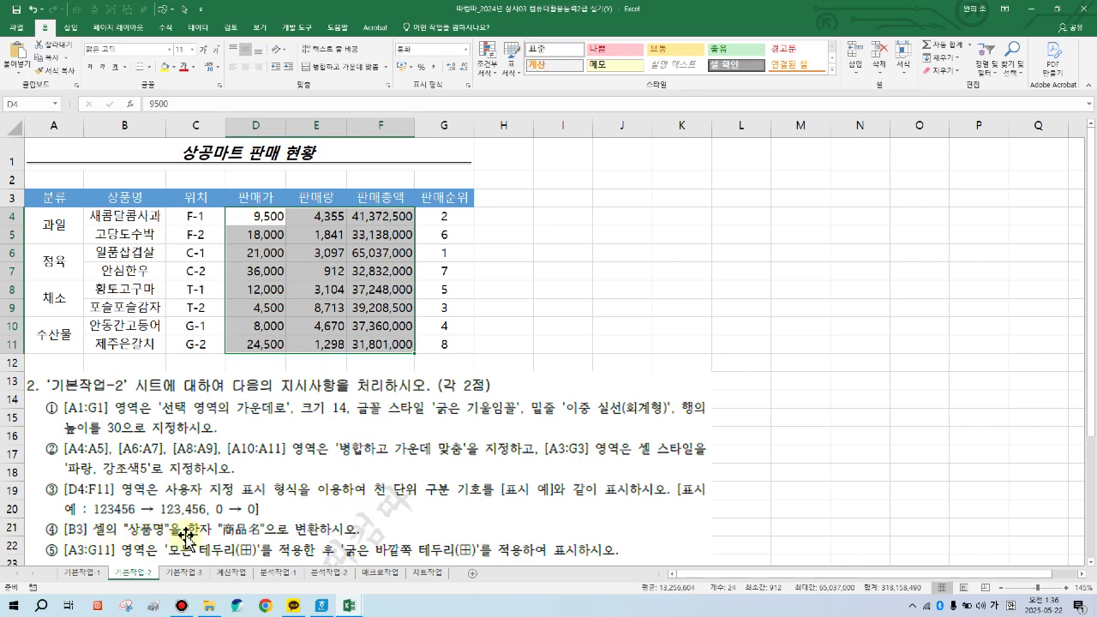
Convert the text "상품명" in cell B3 to the hanja "商品名".
{"action": "left_click", "coordinate": [111, 154]}
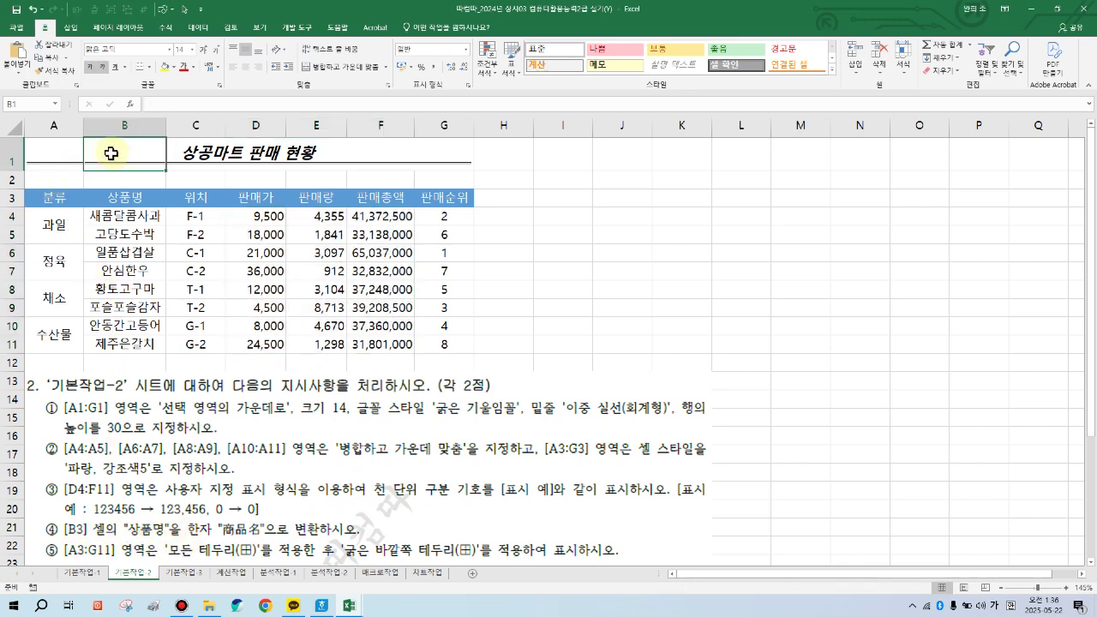
{"action": "left_click", "coordinate": [111, 200]}
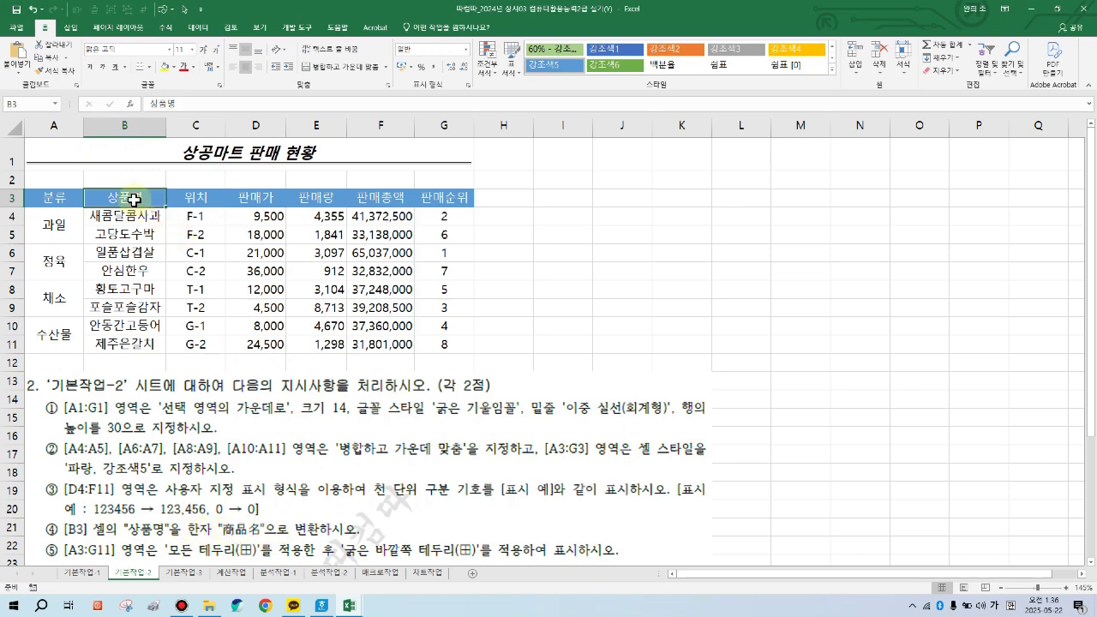
{"action": "double_click", "coordinate": [150, 102]}
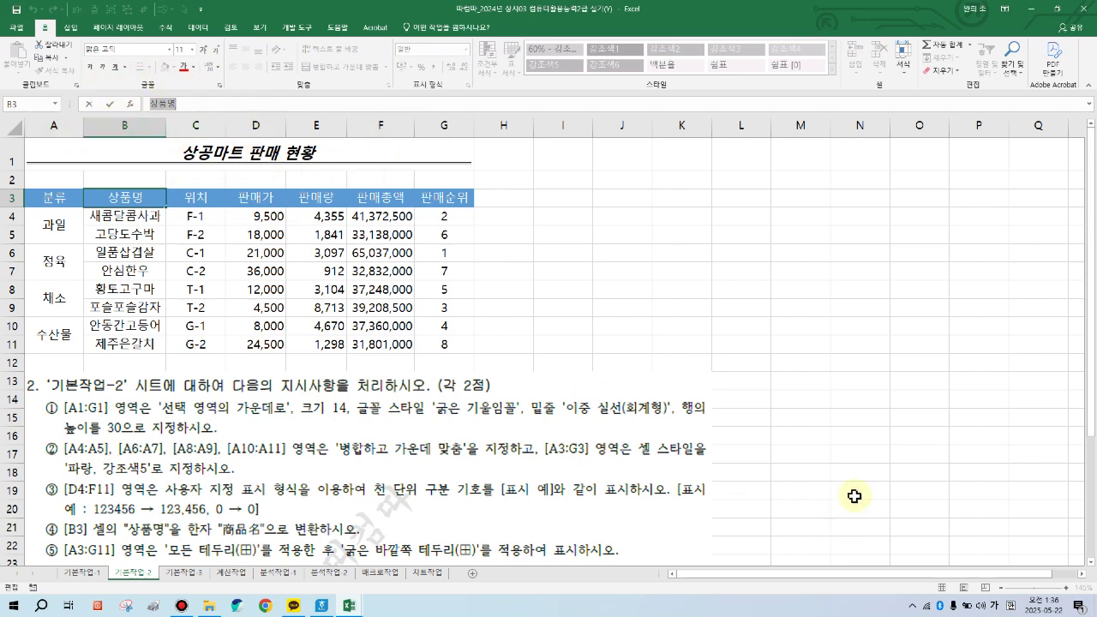
{"action": "key", "text": "Hangul_Hanja"}
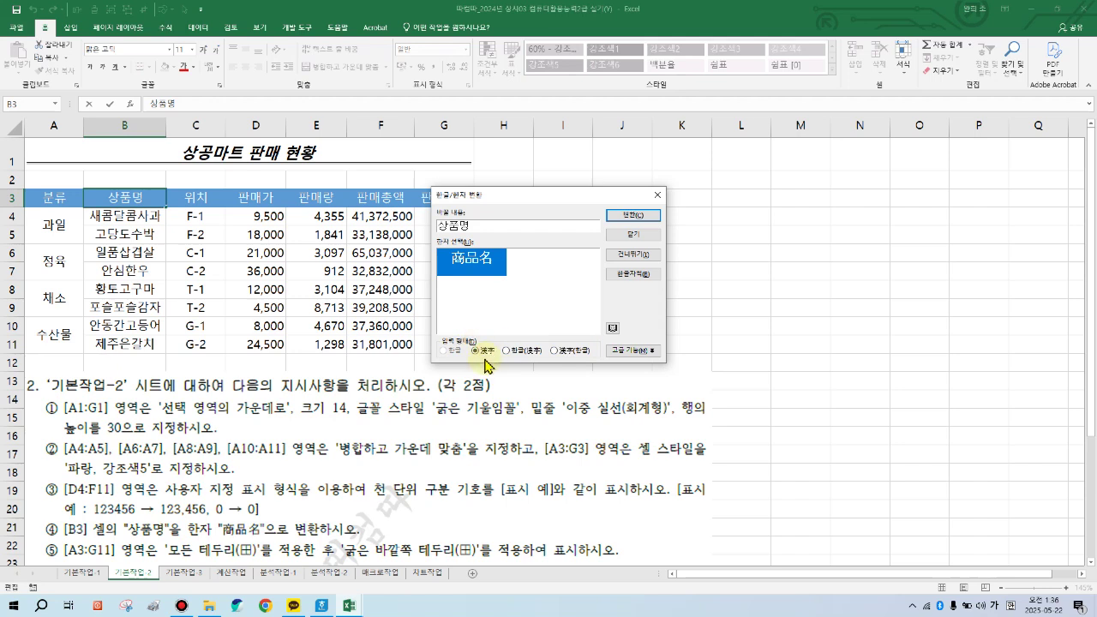
{"action": "left_click", "coordinate": [630, 216]}
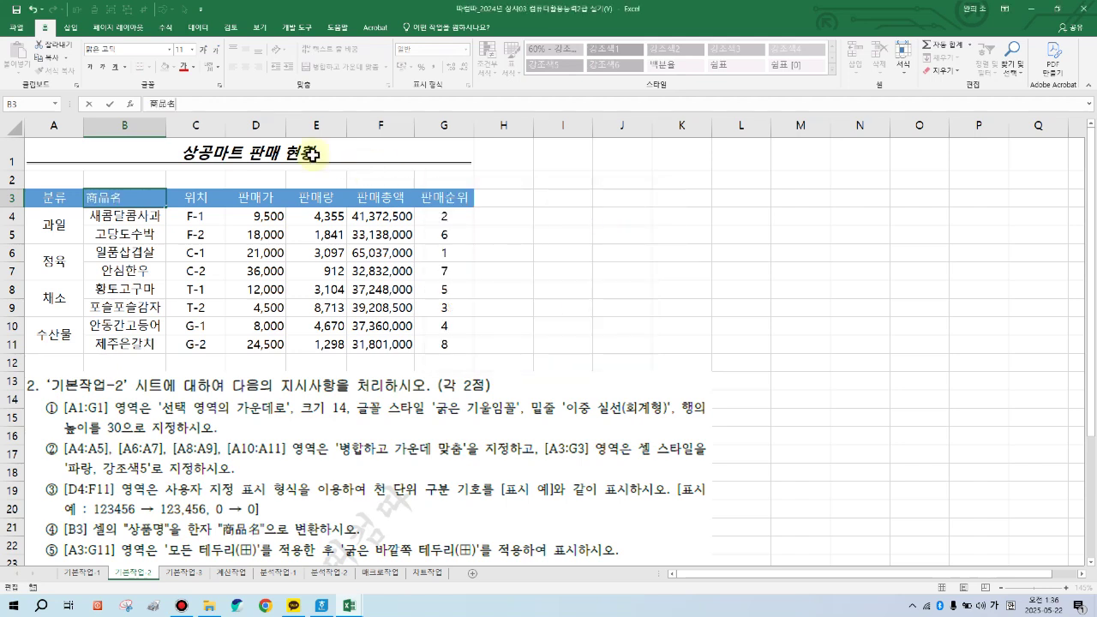
{"action": "key", "text": "Return"}
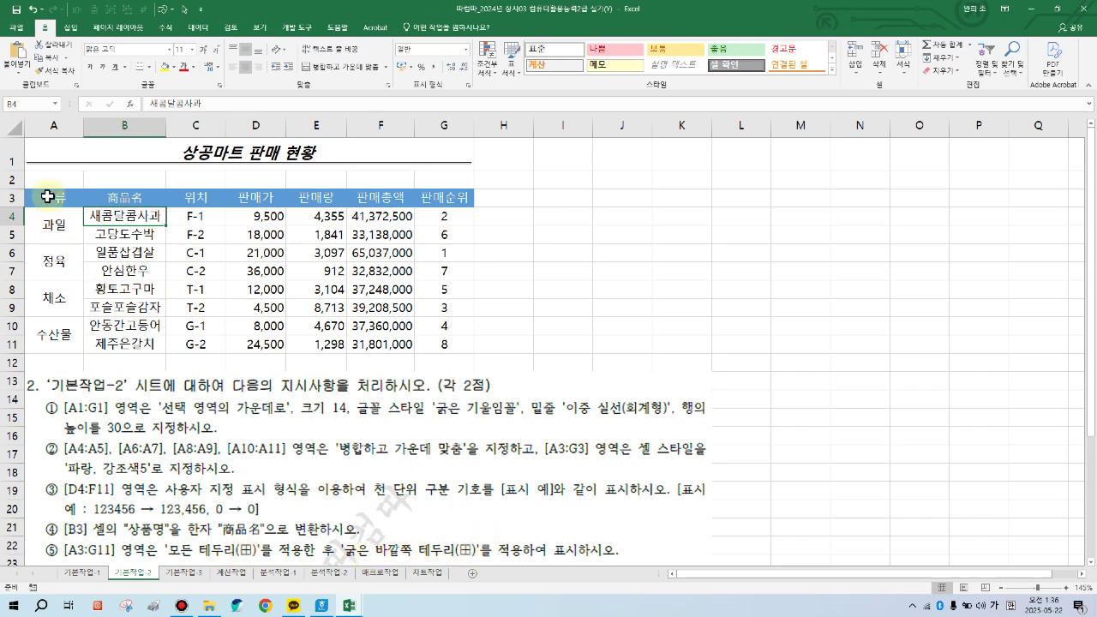
Apply 모든 테두리 and 굵은 바깥쪽 테두리 to the table range A3:G11.
{"action": "left_click_drag", "start_coordinate": [47, 198], "coordinate": [455, 340]}
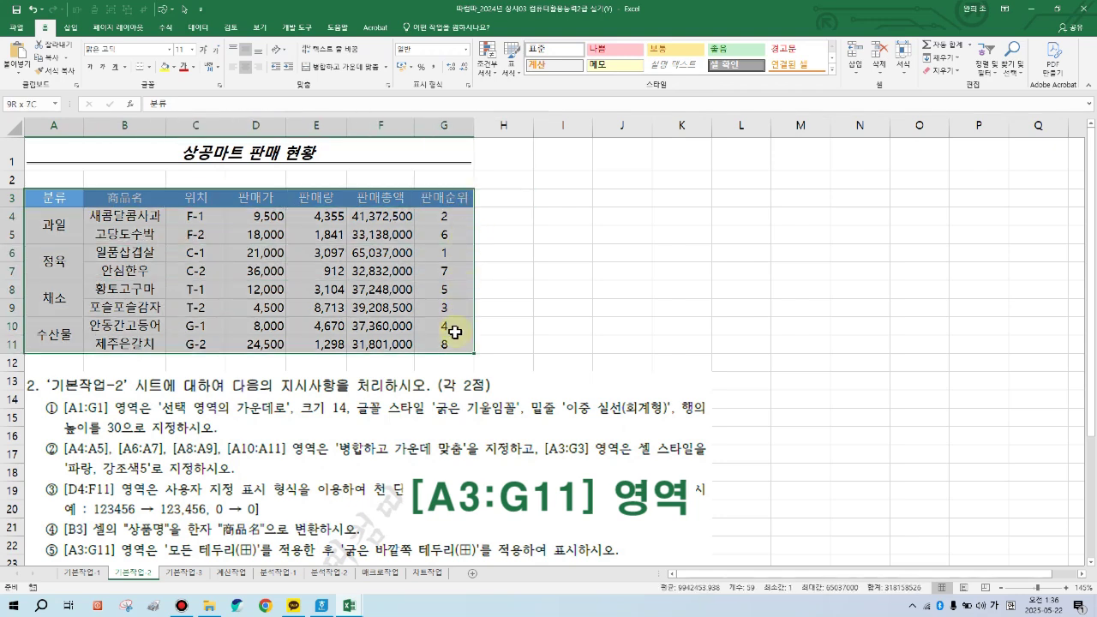
{"action": "left_click", "coordinate": [150, 75]}
{"action": "left_click", "coordinate": [174, 162]}
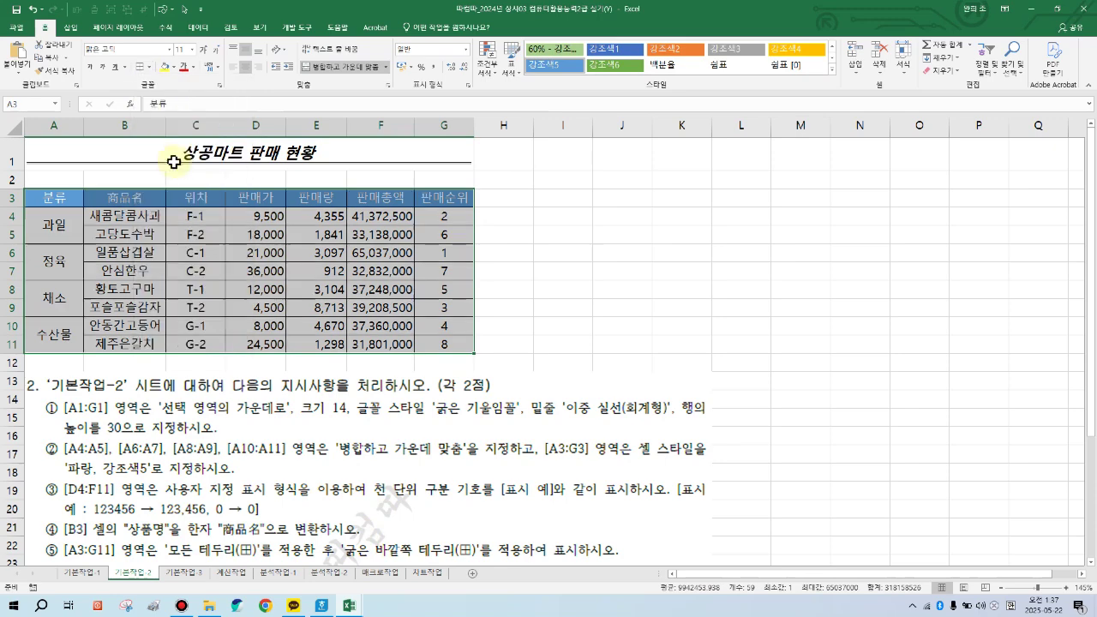
{"action": "left_click", "coordinate": [150, 75]}
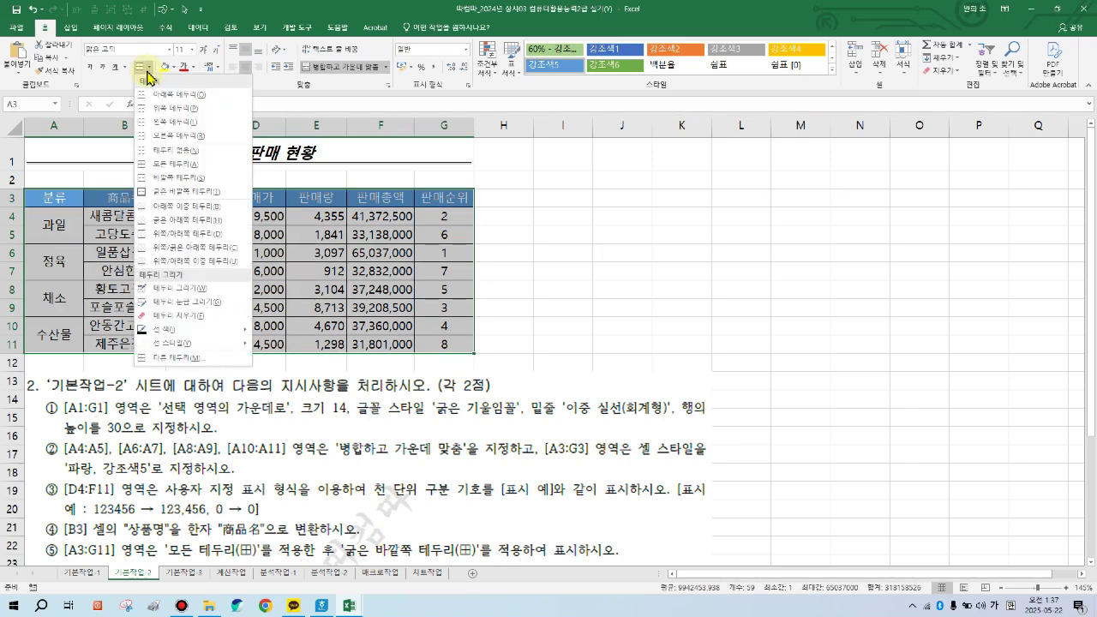
{"action": "left_click", "coordinate": [190, 192]}
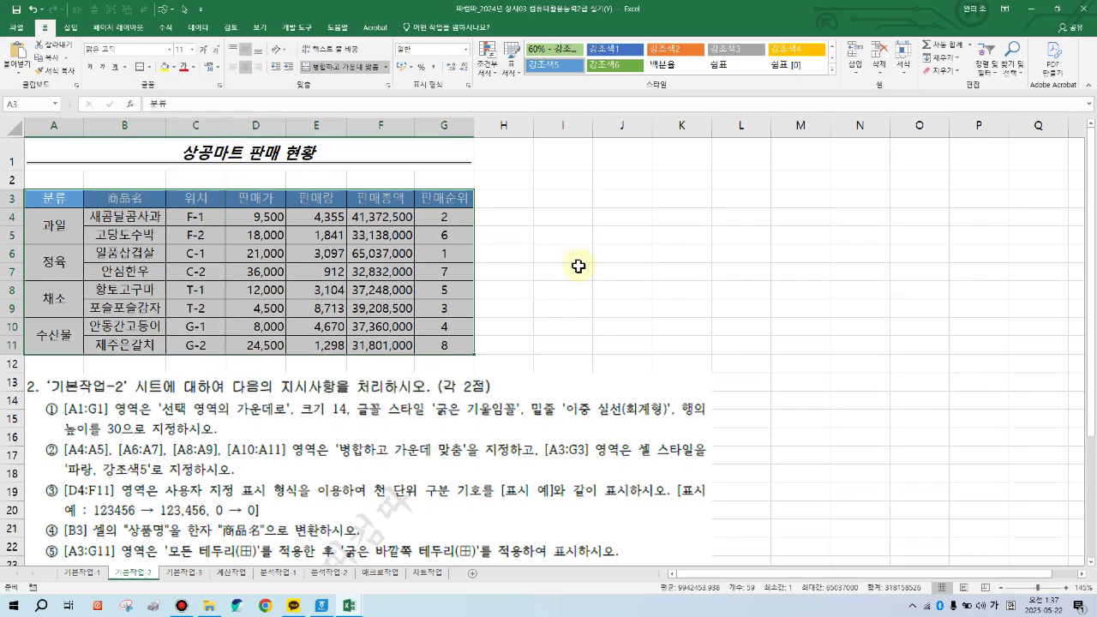
{"action": "left_click", "coordinate": [579, 267]}
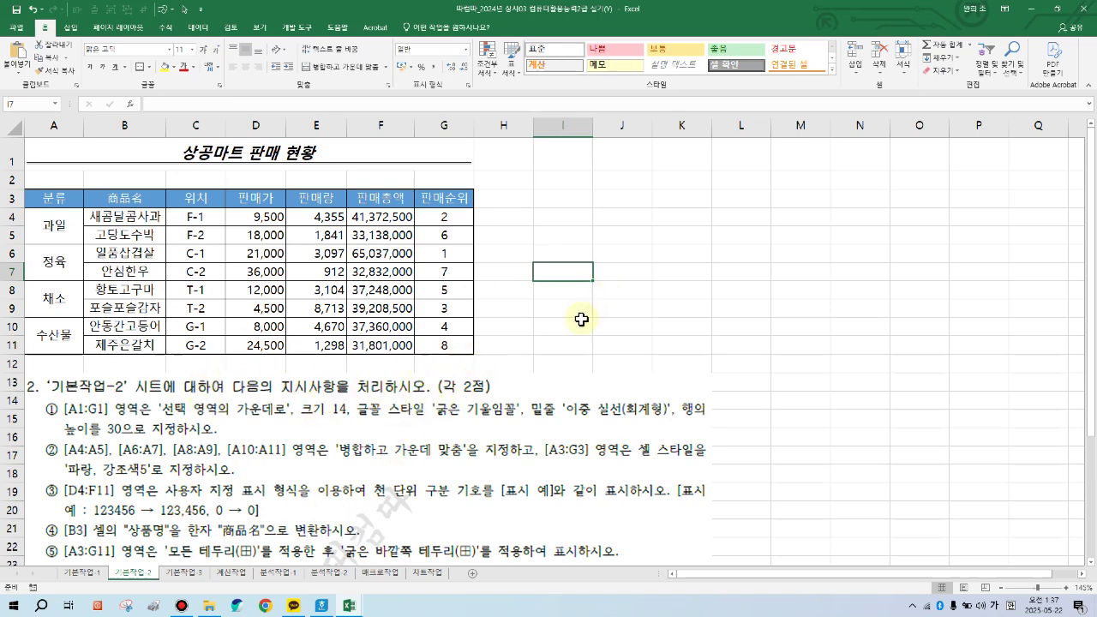
Open the 기본작업-3 sheet and select the product data range B5:H13.
{"action": "left_click", "coordinate": [186, 573]}
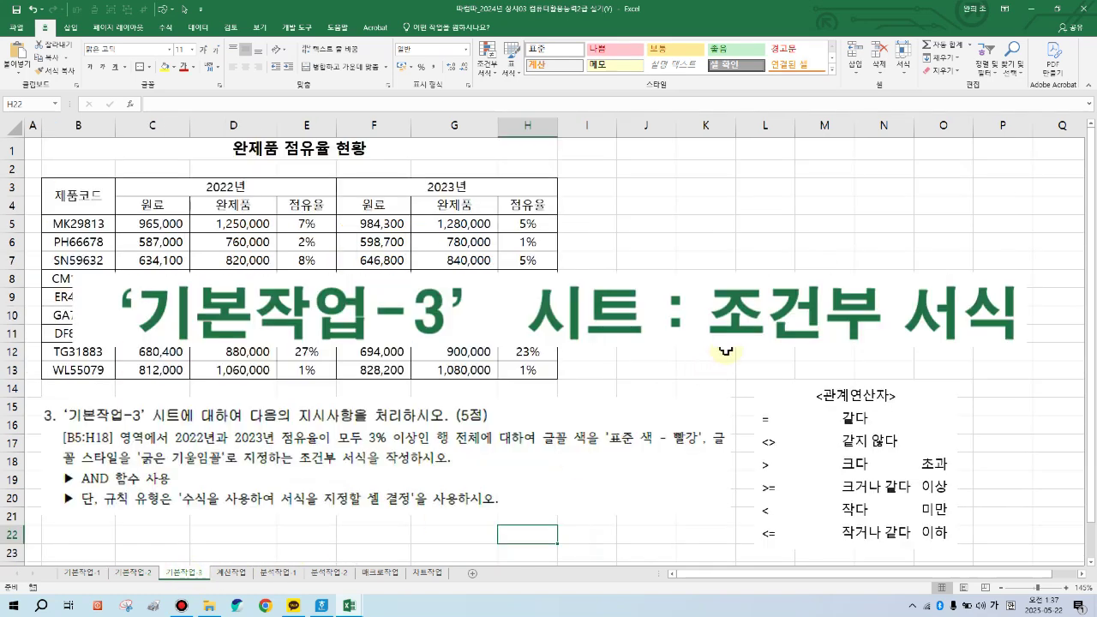
{"action": "left_click", "coordinate": [725, 313]}
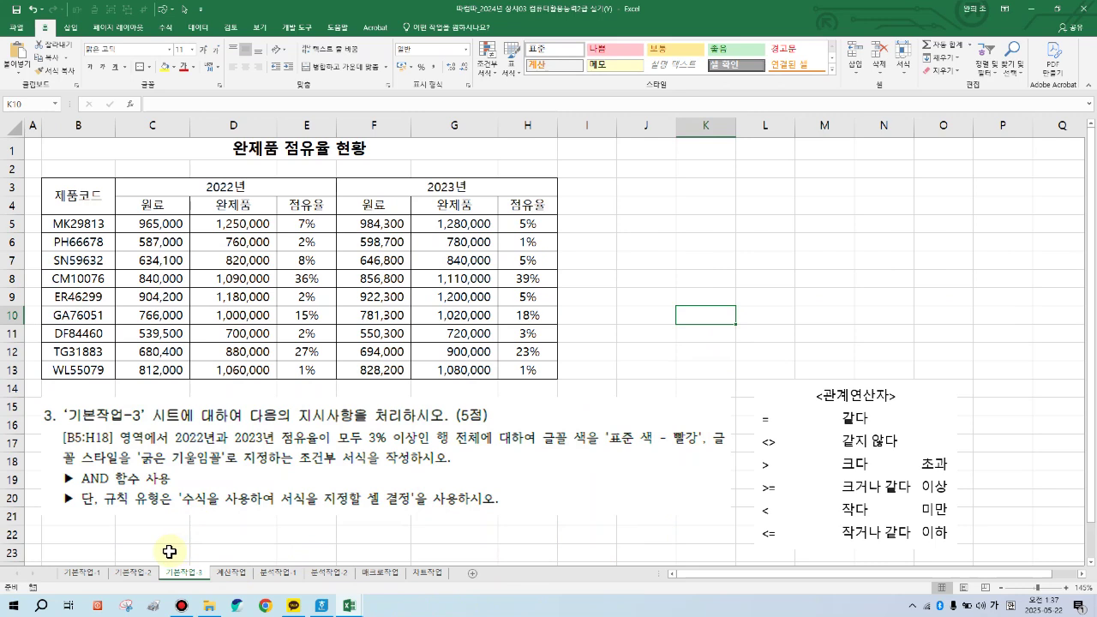
{"action": "left_click", "coordinate": [73, 540]}
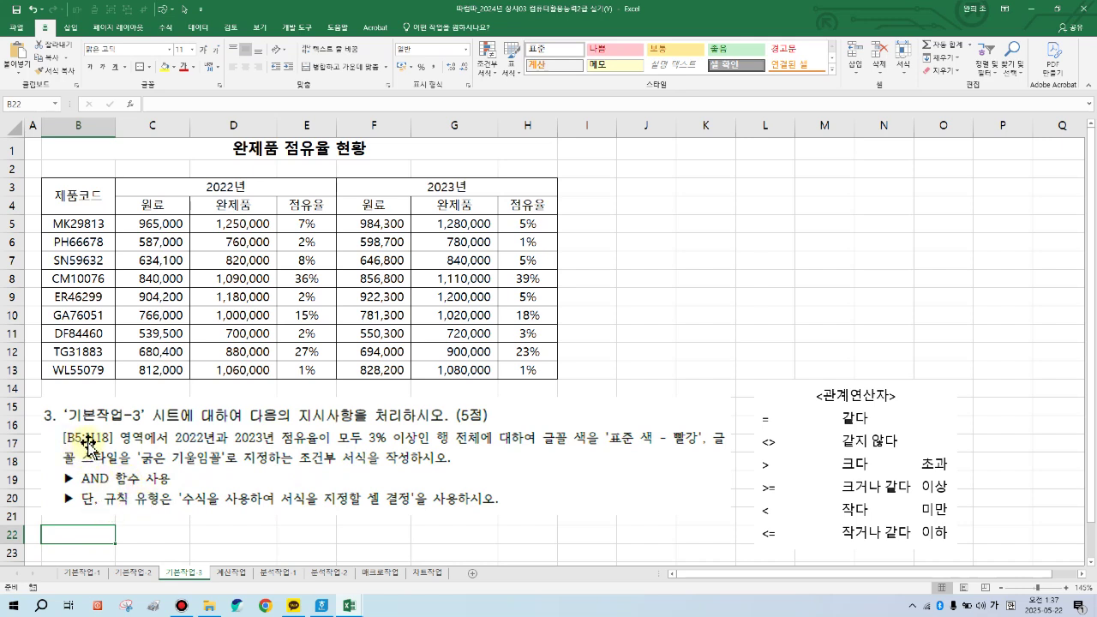
{"action": "left_click_drag", "start_coordinate": [55, 219], "coordinate": [536, 370]}
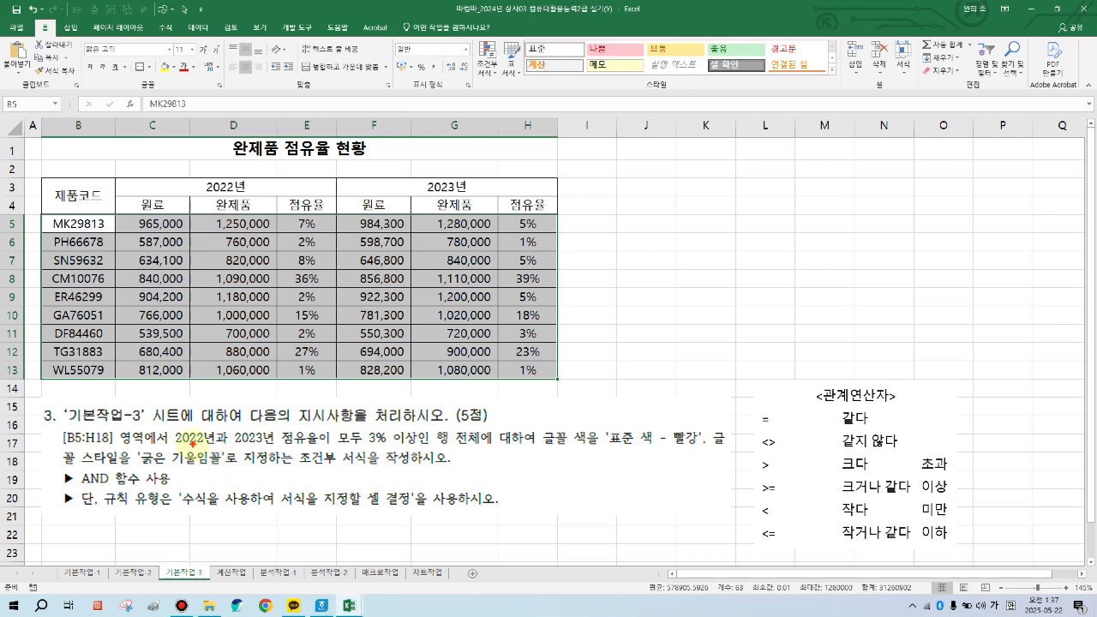
Examine which product rows have both 2022년 and 2023년 점유율 of at least 3%, and review the font formatting the task requires.
{"action": "mouse_move", "coordinate": [169, 426]}
{"action": "left_mouse_down"}
{"action": "mouse_move", "coordinate": [212, 449]}
{"action": "mouse_move", "coordinate": [271, 447]}
{"action": "left_mouse_up"}
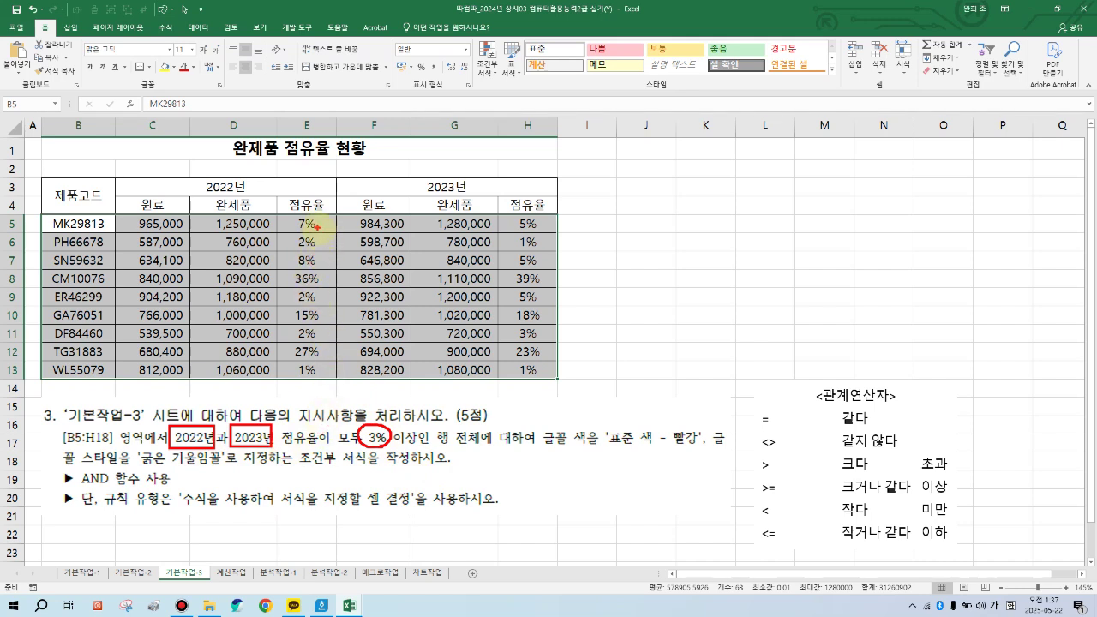
{"action": "mouse_move", "coordinate": [318, 228]}
{"action": "left_mouse_down"}
{"action": "mouse_move", "coordinate": [289, 228]}
{"action": "mouse_move", "coordinate": [324, 219]}
{"action": "left_mouse_up"}
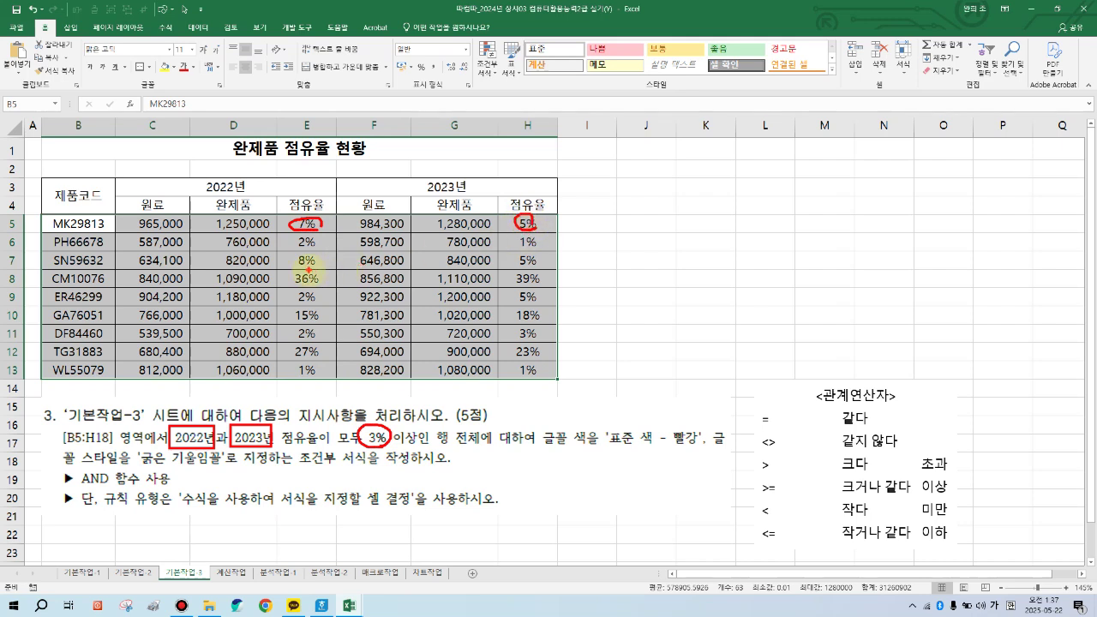
{"action": "left_click_drag", "start_coordinate": [295, 269], "coordinate": [323, 252]}
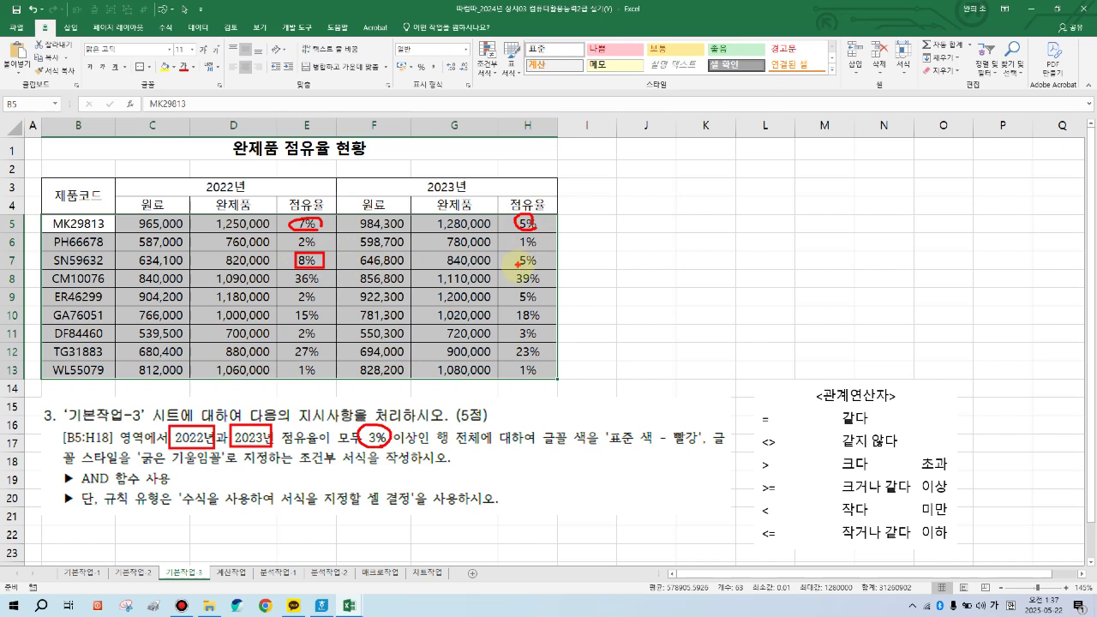
{"action": "left_click_drag", "start_coordinate": [517, 269], "coordinate": [539, 253]}
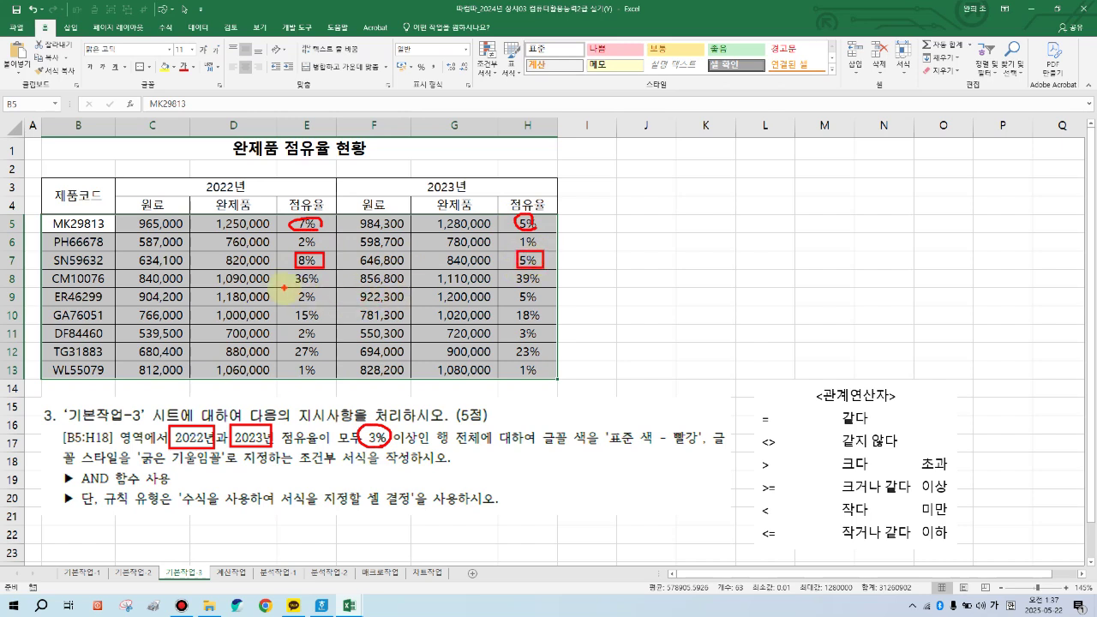
{"action": "mouse_move", "coordinate": [296, 289]}
{"action": "left_mouse_down"}
{"action": "mouse_move", "coordinate": [323, 276]}
{"action": "mouse_move", "coordinate": [296, 270]}
{"action": "left_mouse_up"}
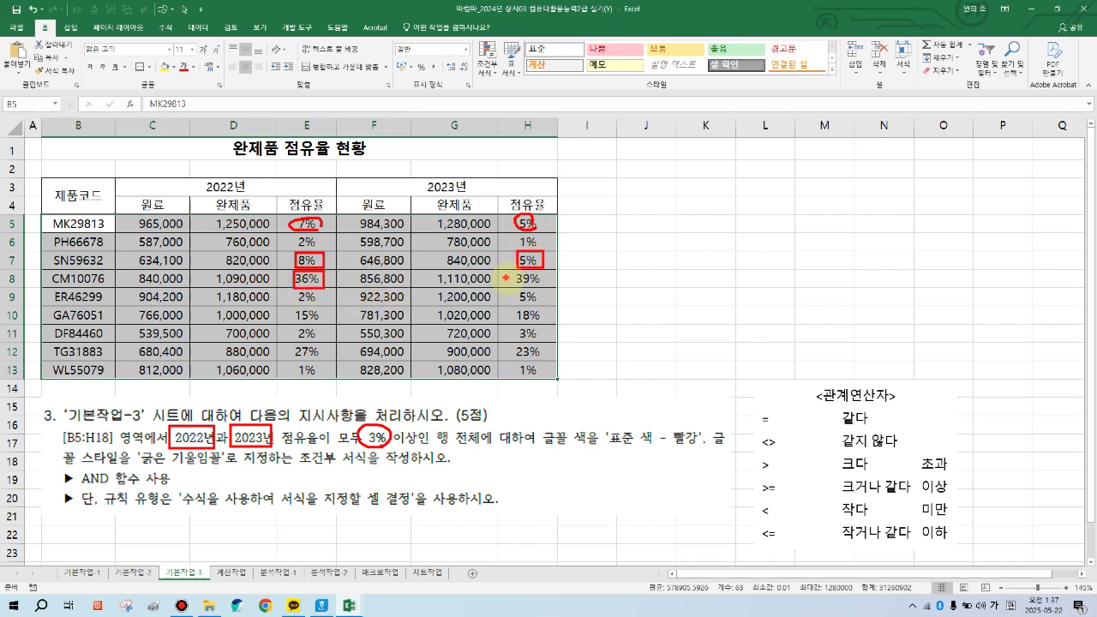
{"action": "mouse_move", "coordinate": [515, 286]}
{"action": "left_mouse_down"}
{"action": "mouse_move", "coordinate": [552, 285]}
{"action": "mouse_move", "coordinate": [548, 272]}
{"action": "mouse_move", "coordinate": [515, 269]}
{"action": "mouse_move", "coordinate": [542, 305]}
{"action": "mouse_move", "coordinate": [544, 293]}
{"action": "left_mouse_up"}
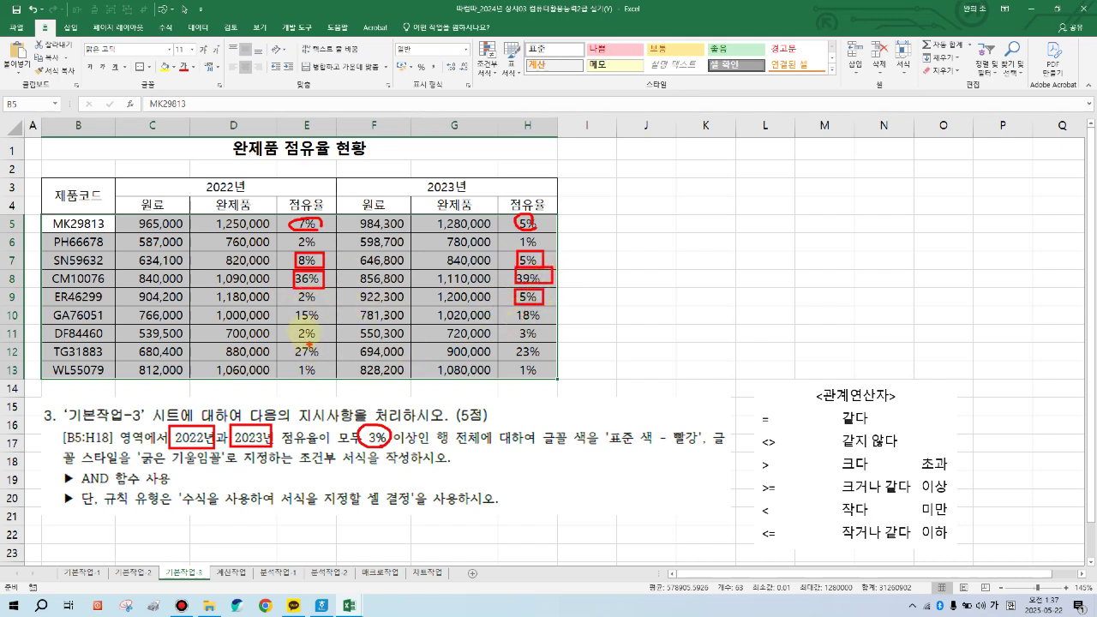
{"action": "mouse_move", "coordinate": [292, 307]}
{"action": "left_mouse_down"}
{"action": "mouse_move", "coordinate": [329, 318]}
{"action": "mouse_move", "coordinate": [291, 319]}
{"action": "left_mouse_up"}
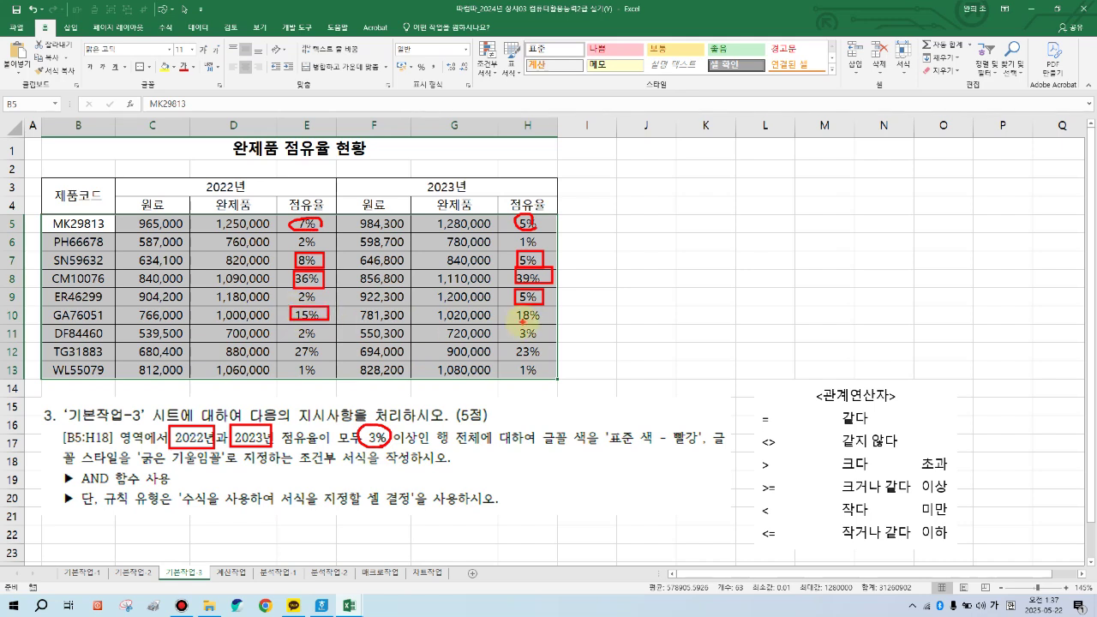
{"action": "mouse_move", "coordinate": [507, 310]}
{"action": "left_mouse_down"}
{"action": "mouse_move", "coordinate": [544, 322]}
{"action": "mouse_move", "coordinate": [512, 330]}
{"action": "left_mouse_up"}
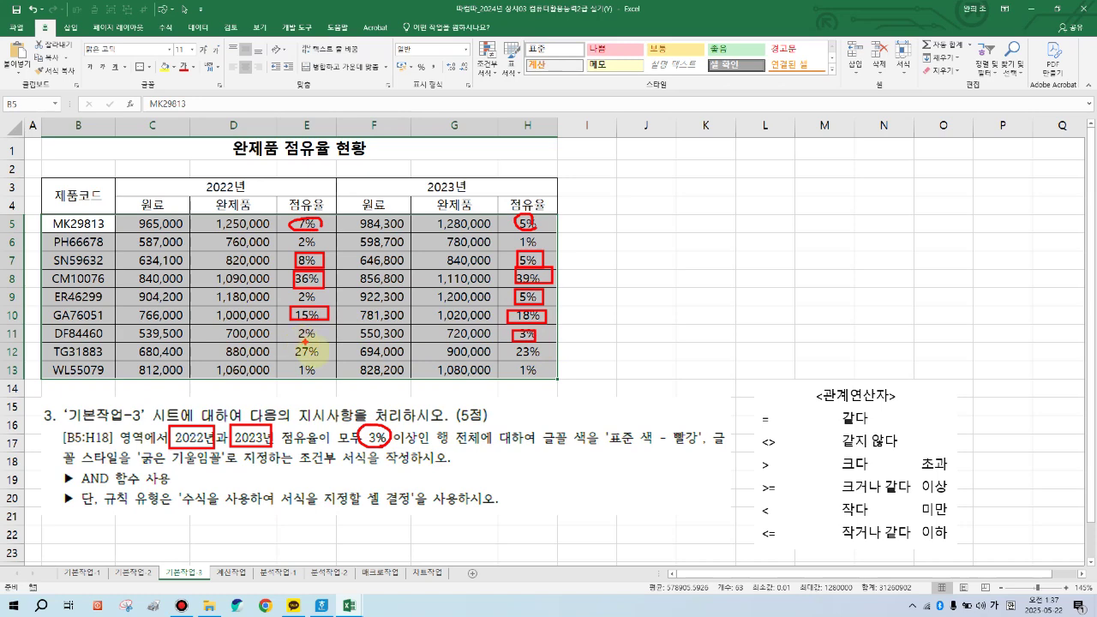
{"action": "mouse_move", "coordinate": [288, 346]}
{"action": "left_mouse_down"}
{"action": "mouse_move", "coordinate": [332, 358]}
{"action": "mouse_move", "coordinate": [289, 359]}
{"action": "left_mouse_up"}
{"action": "mouse_move", "coordinate": [511, 344]}
{"action": "left_mouse_down"}
{"action": "mouse_move", "coordinate": [512, 355]}
{"action": "mouse_move", "coordinate": [538, 352]}
{"action": "mouse_move", "coordinate": [513, 346]}
{"action": "left_mouse_up"}
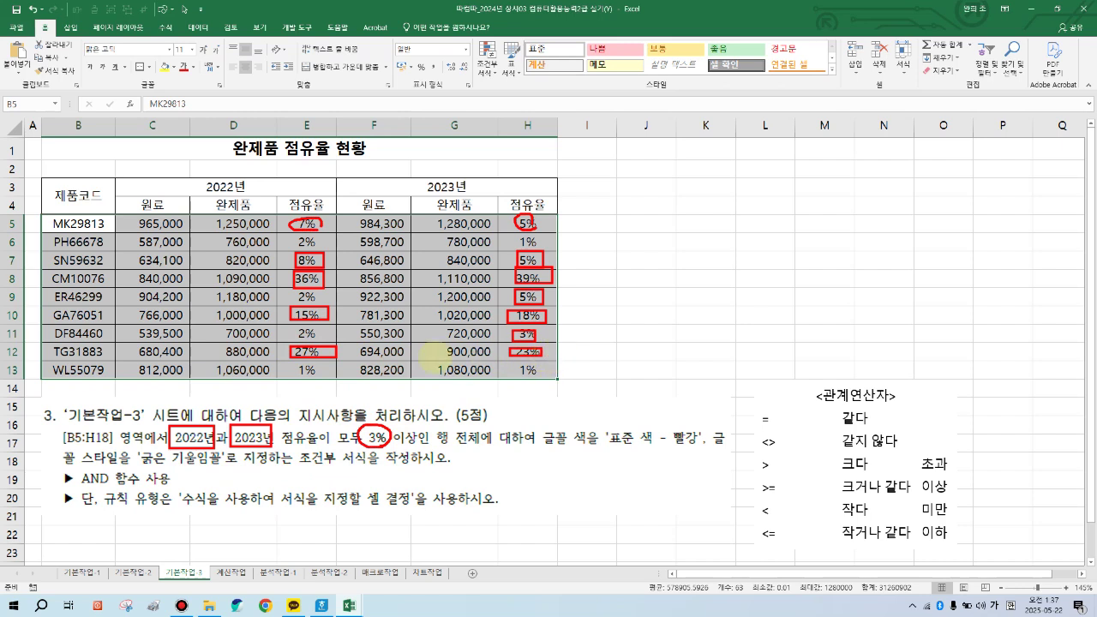
{"action": "mouse_move", "coordinate": [248, 356]}
{"action": "left_mouse_down"}
{"action": "mouse_move", "coordinate": [553, 342]}
{"action": "mouse_move", "coordinate": [282, 356]}
{"action": "left_mouse_up"}
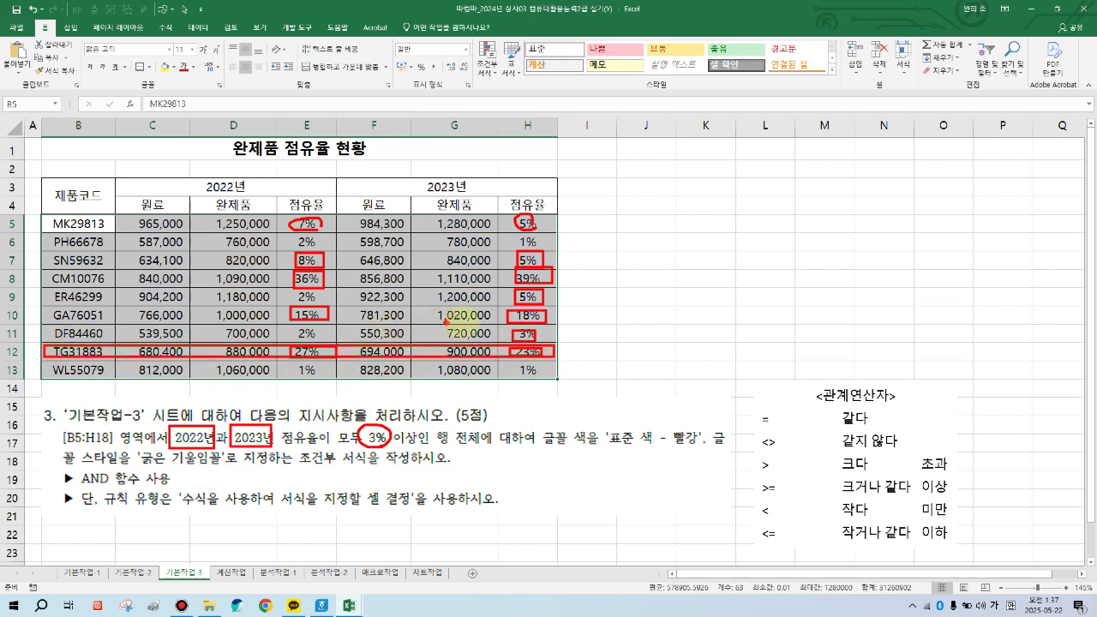
{"action": "mouse_move", "coordinate": [524, 310]}
{"action": "left_mouse_down"}
{"action": "mouse_move", "coordinate": [562, 319]}
{"action": "mouse_move", "coordinate": [46, 322]}
{"action": "mouse_move", "coordinate": [46, 308]}
{"action": "left_mouse_up"}
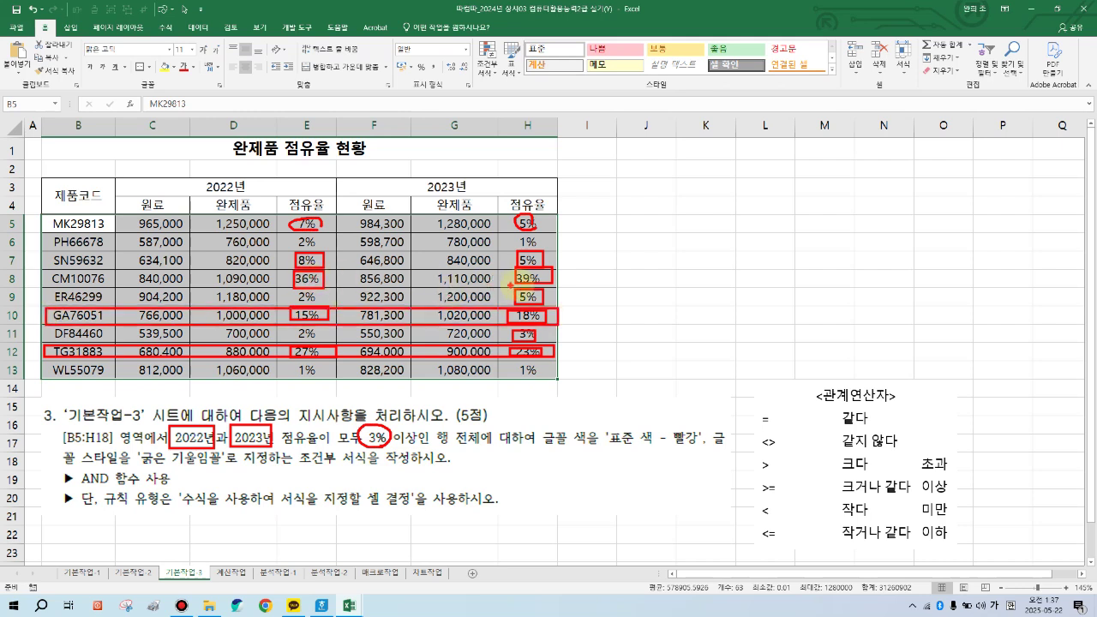
{"action": "mouse_move", "coordinate": [511, 285]}
{"action": "left_mouse_down"}
{"action": "mouse_move", "coordinate": [553, 285]}
{"action": "mouse_move", "coordinate": [175, 286]}
{"action": "mouse_move", "coordinate": [45, 254]}
{"action": "left_mouse_up"}
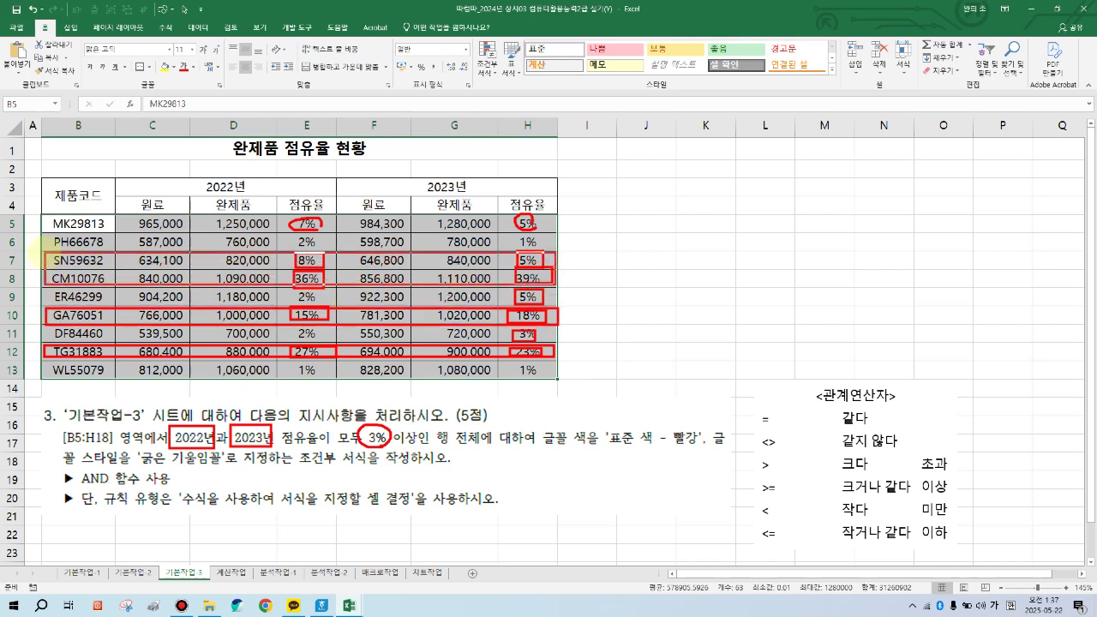
{"action": "mouse_move", "coordinate": [555, 233]}
{"action": "left_mouse_down"}
{"action": "mouse_move", "coordinate": [48, 219]}
{"action": "mouse_move", "coordinate": [555, 217]}
{"action": "left_mouse_up"}
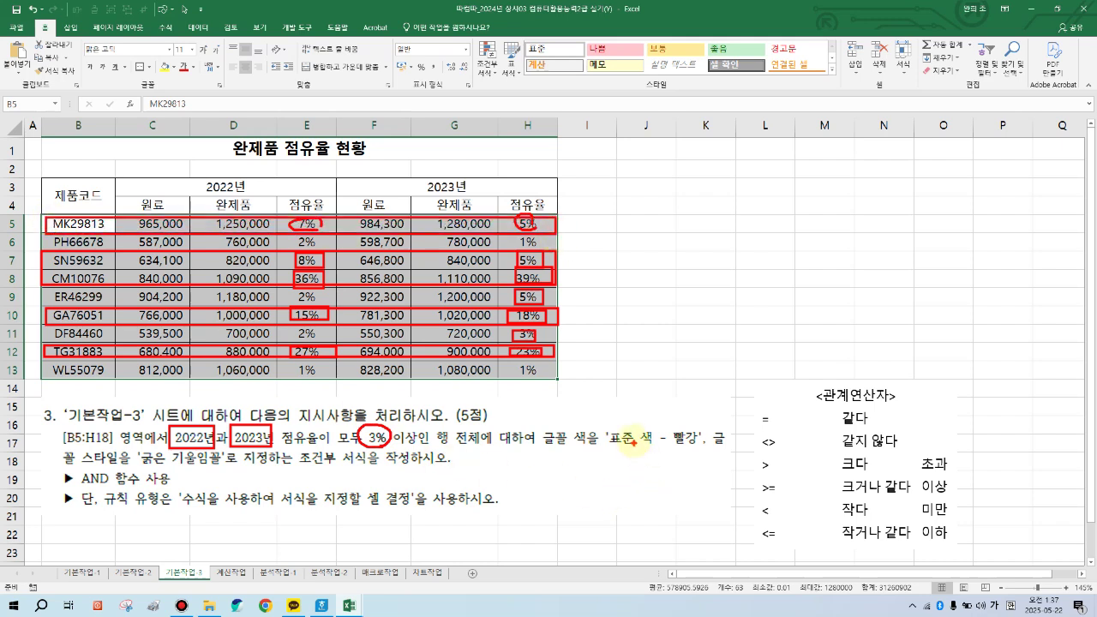
{"action": "left_click_drag", "start_coordinate": [610, 447], "coordinate": [686, 443]}
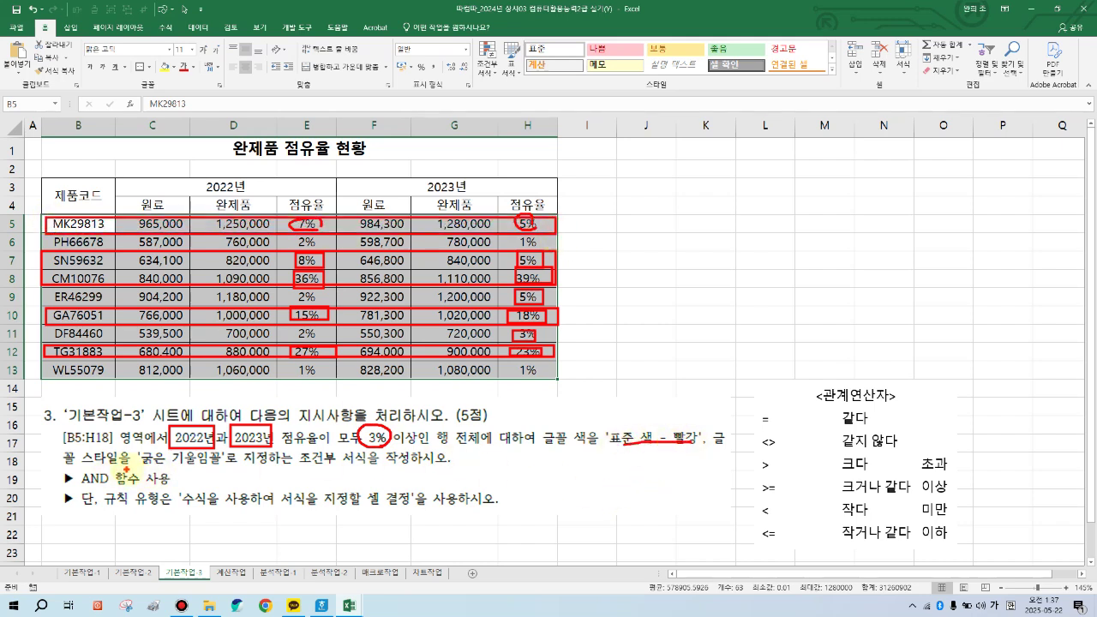
{"action": "left_click_drag", "start_coordinate": [128, 467], "coordinate": [201, 467]}
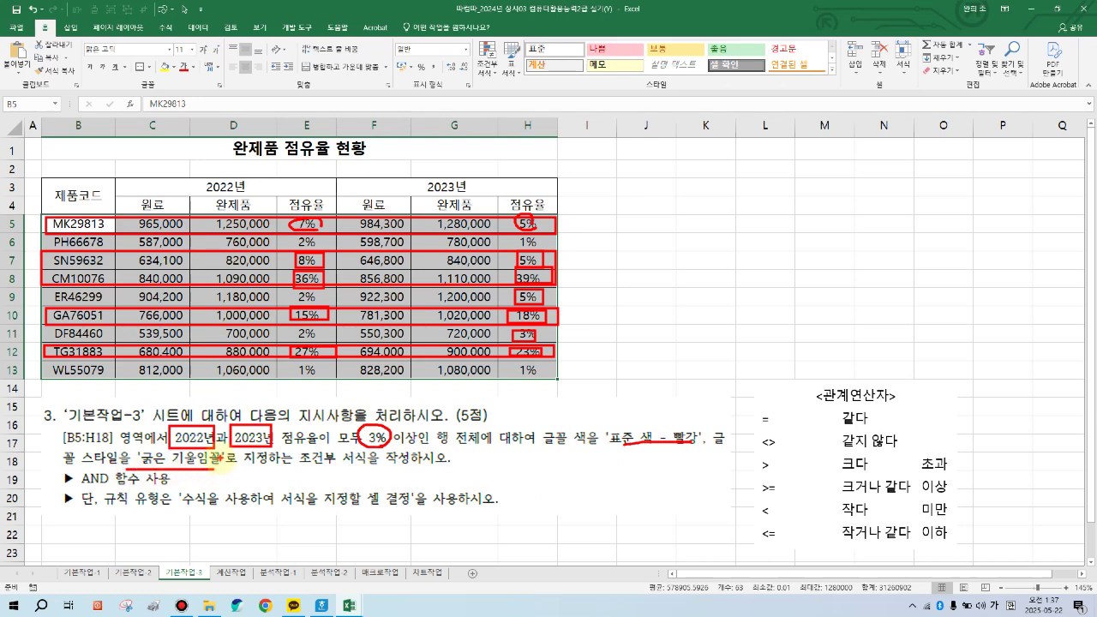
Start a new conditional formatting rule for B5:H13 with the rule type 수식을 사용하여 서식을 지정할 셀 결정.
{"action": "key", "text": "Escape"}
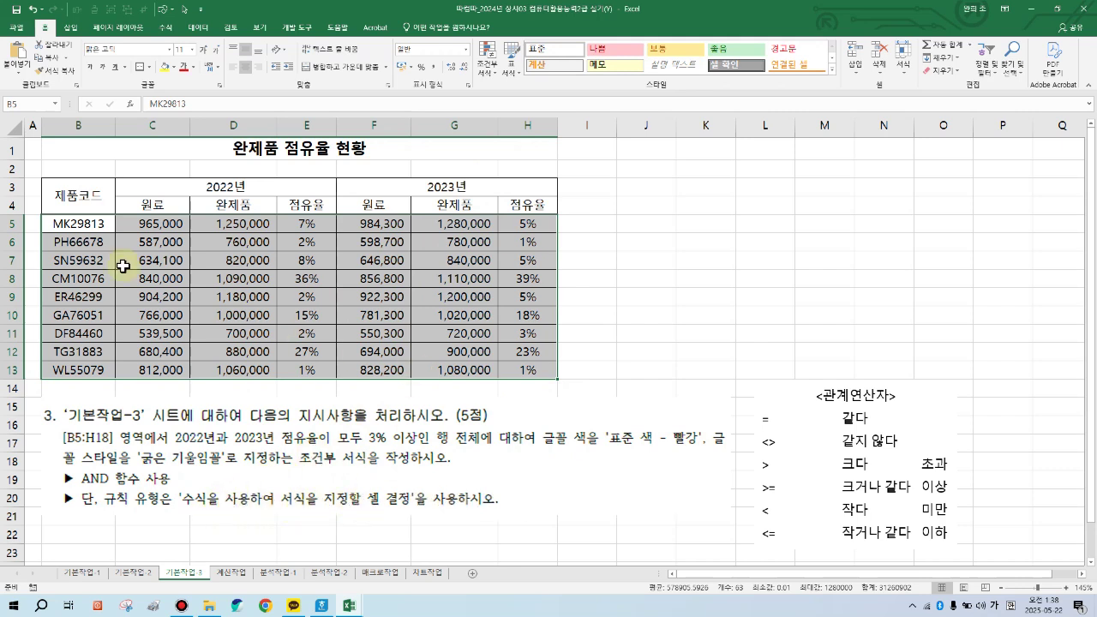
{"action": "left_click", "coordinate": [487, 58]}
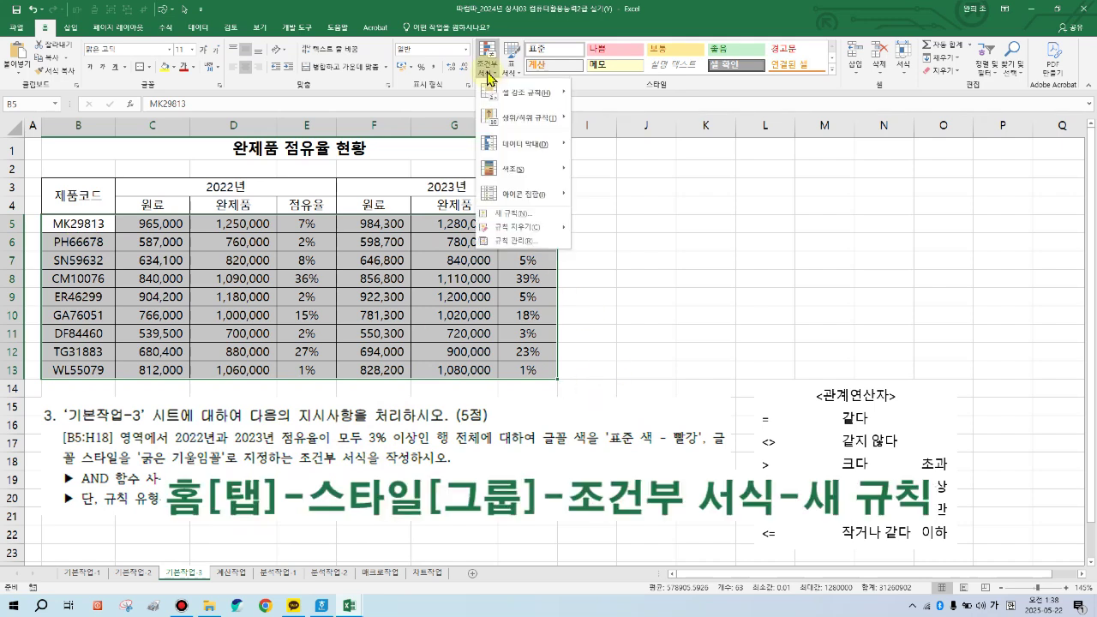
{"action": "left_click", "coordinate": [515, 217]}
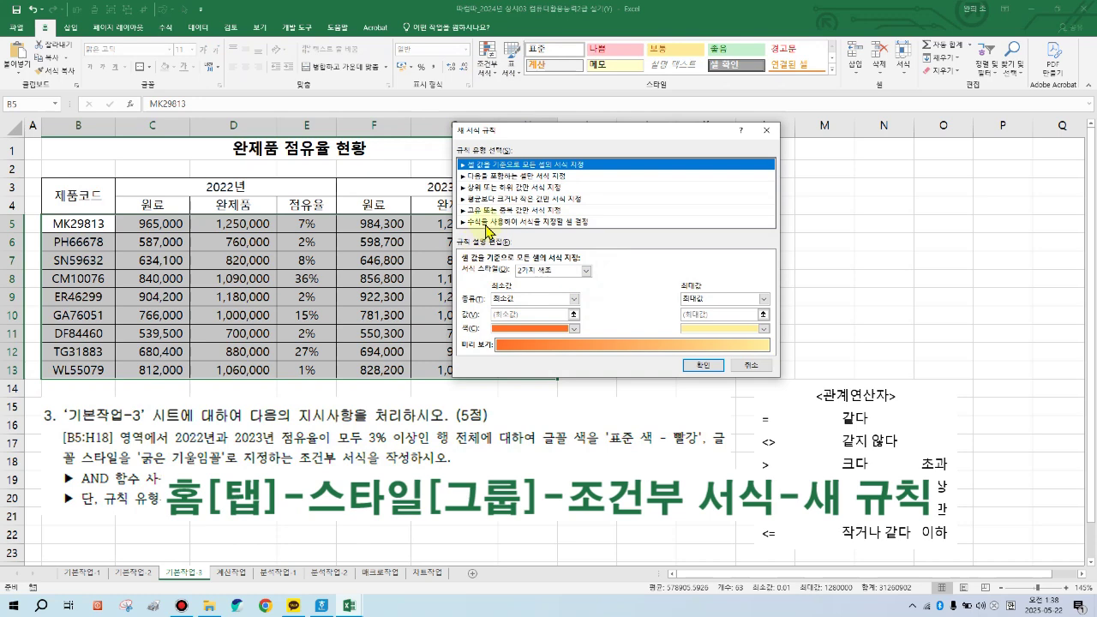
{"action": "left_click", "coordinate": [487, 222]}
{"action": "left_click_drag", "start_coordinate": [527, 139], "coordinate": [671, 168]}
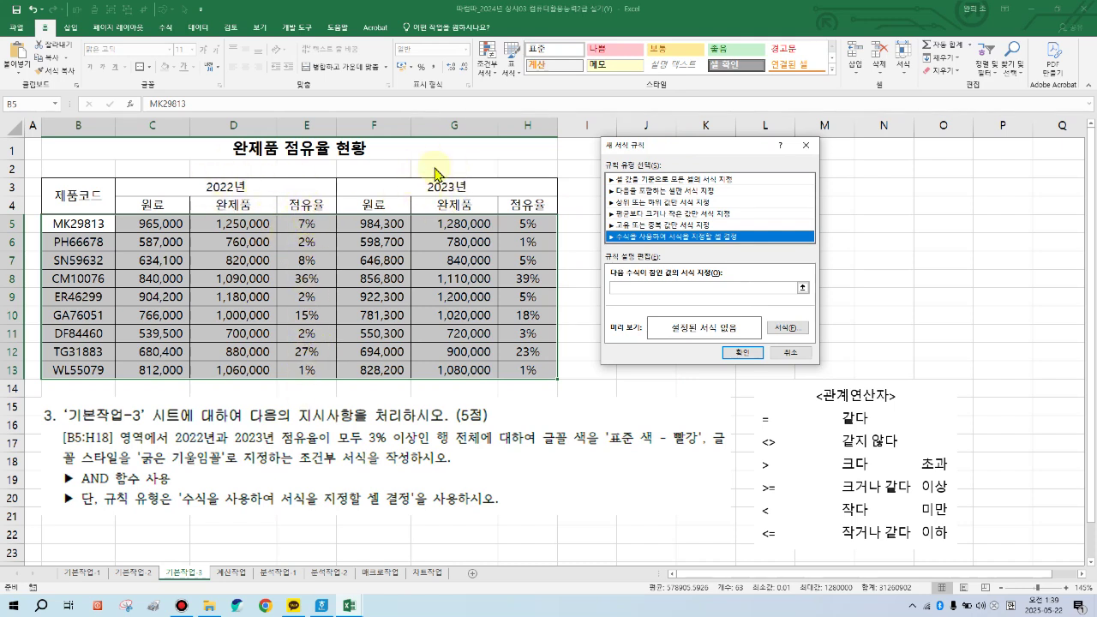
Enter the rule formula =AND($E5>=3%,$H5>=3%), with only the columns locked in both references.
{"action": "left_click", "coordinate": [618, 289]}
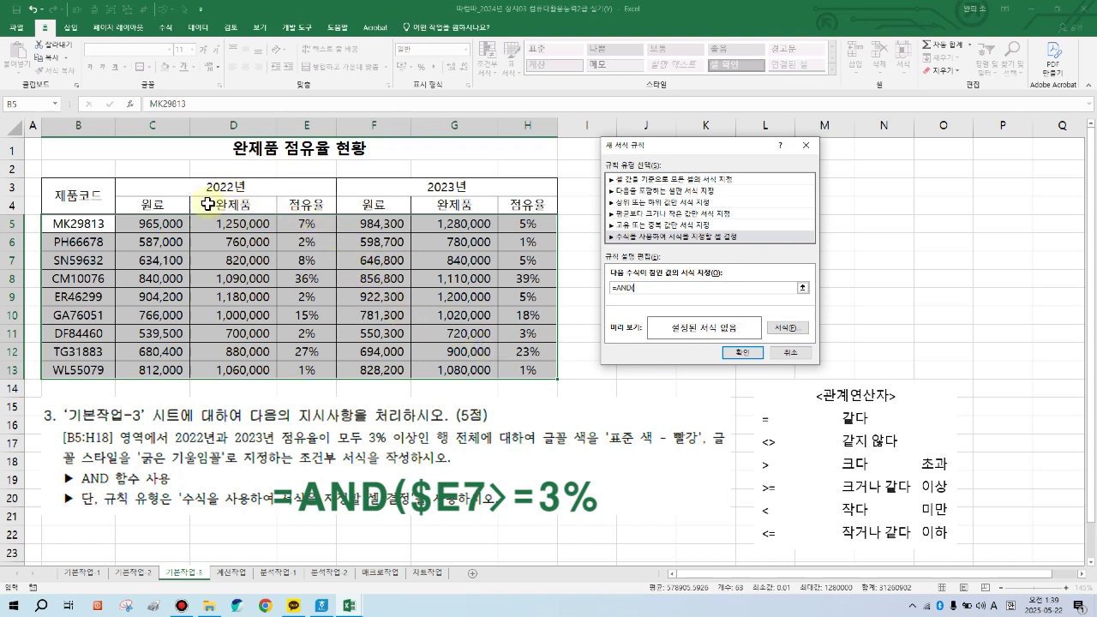
{"action": "left_click", "coordinate": [317, 224]}
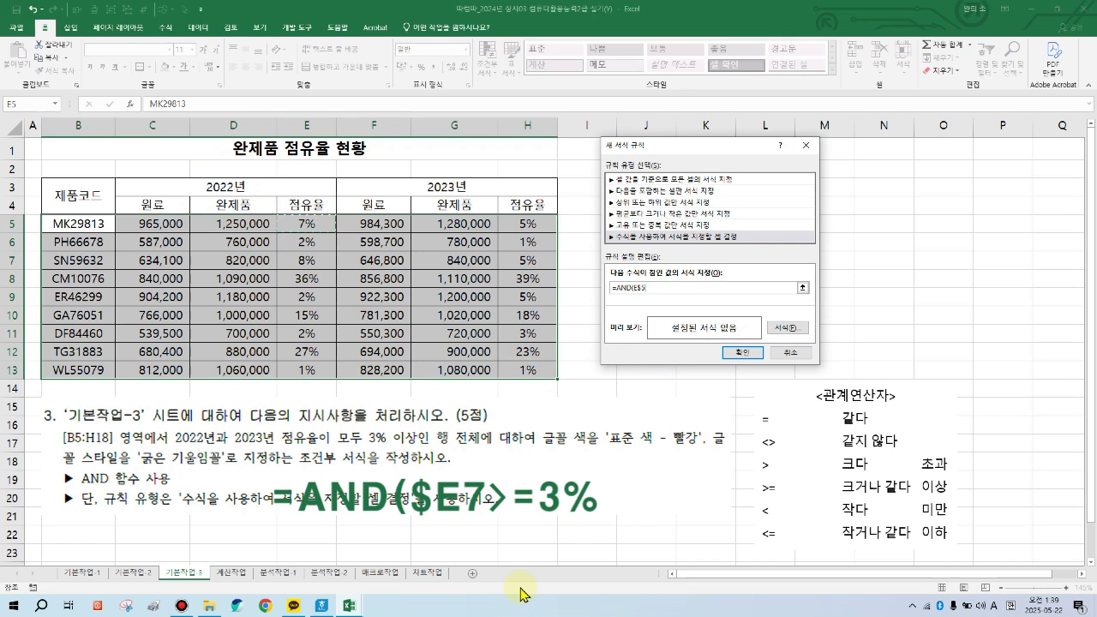
{"action": "key", "text": "F4"}
{"action": "key", "text": "F4"}
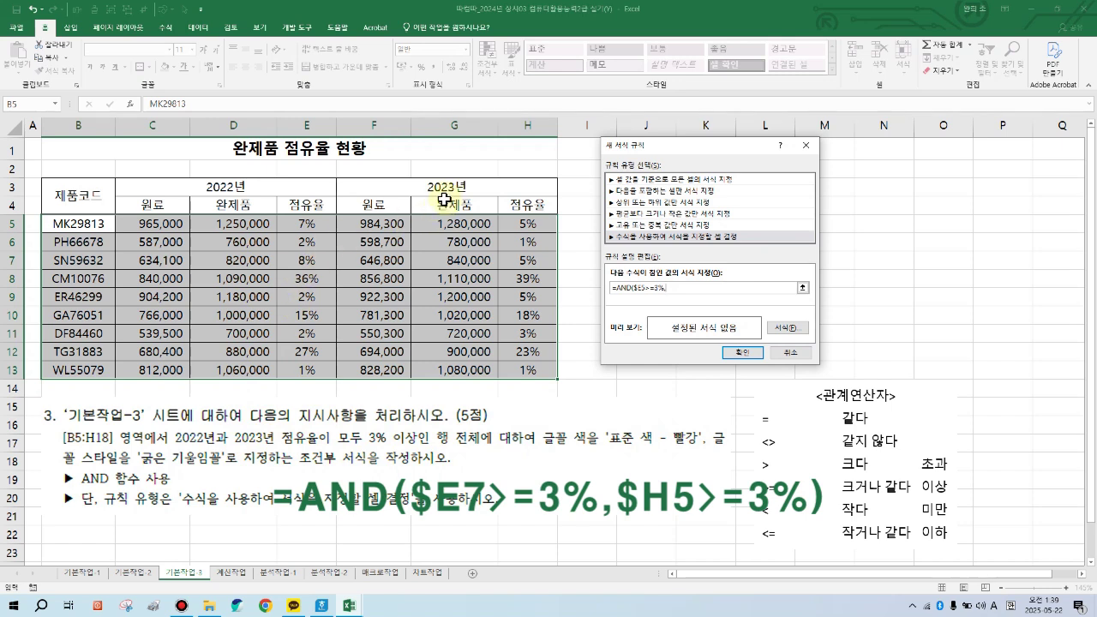
{"action": "left_click", "coordinate": [533, 225]}
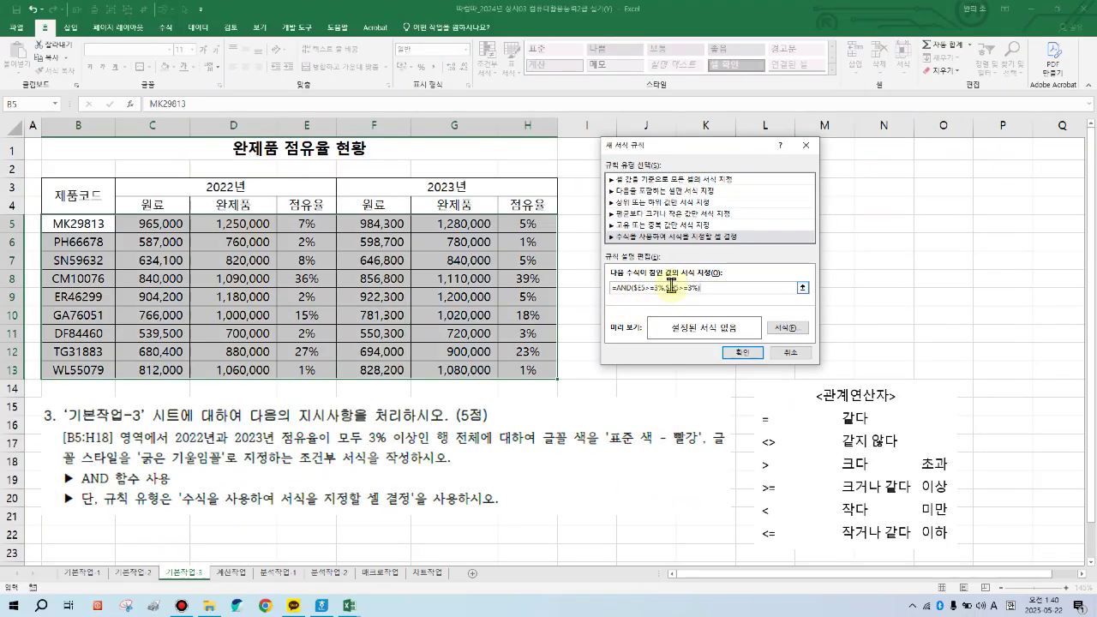
Set the rule's font to standard red (표준 색 - 빨강) and 굵은 기울임꼴, and apply the rule to the product rows.
{"action": "left_click", "coordinate": [787, 330]}
{"action": "left_click_drag", "start_coordinate": [610, 83], "coordinate": [373, 69]}
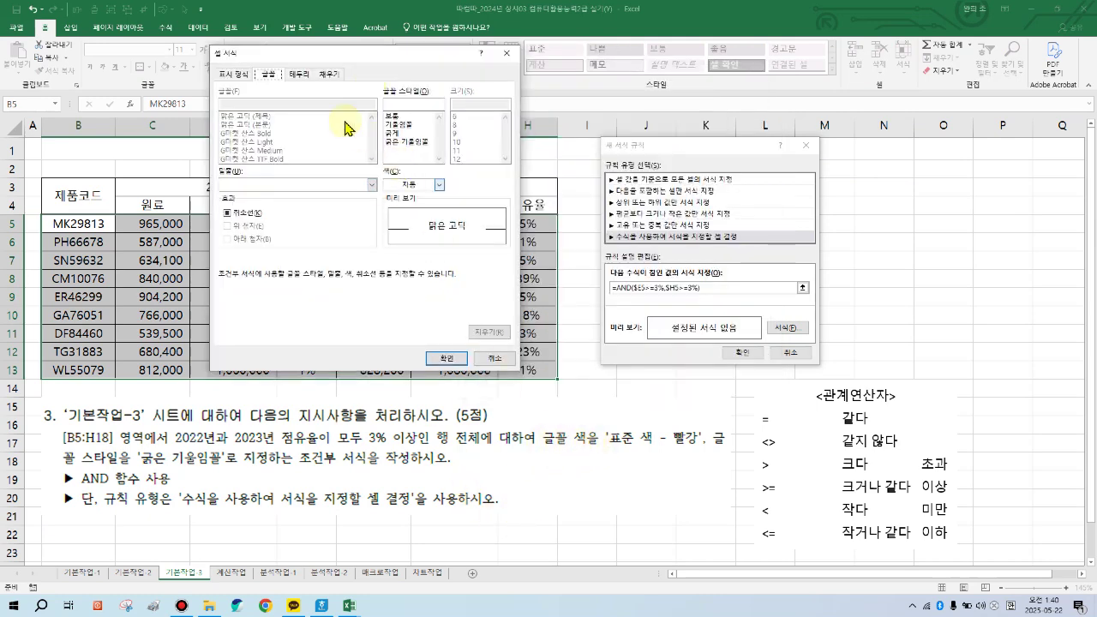
{"action": "left_click", "coordinate": [438, 184]}
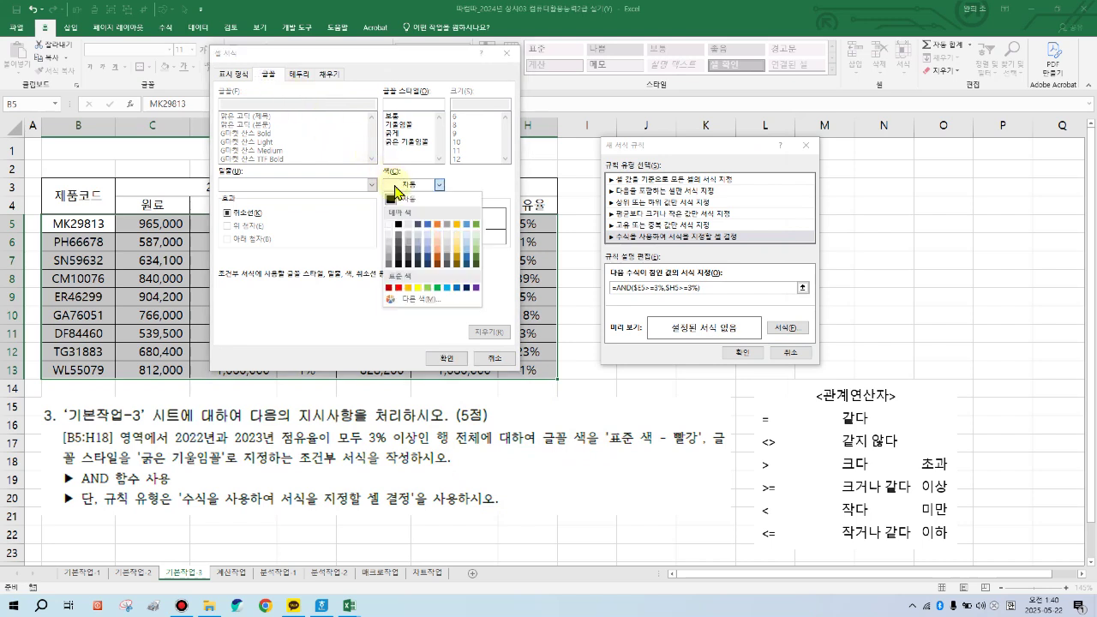
{"action": "left_click", "coordinate": [399, 288]}
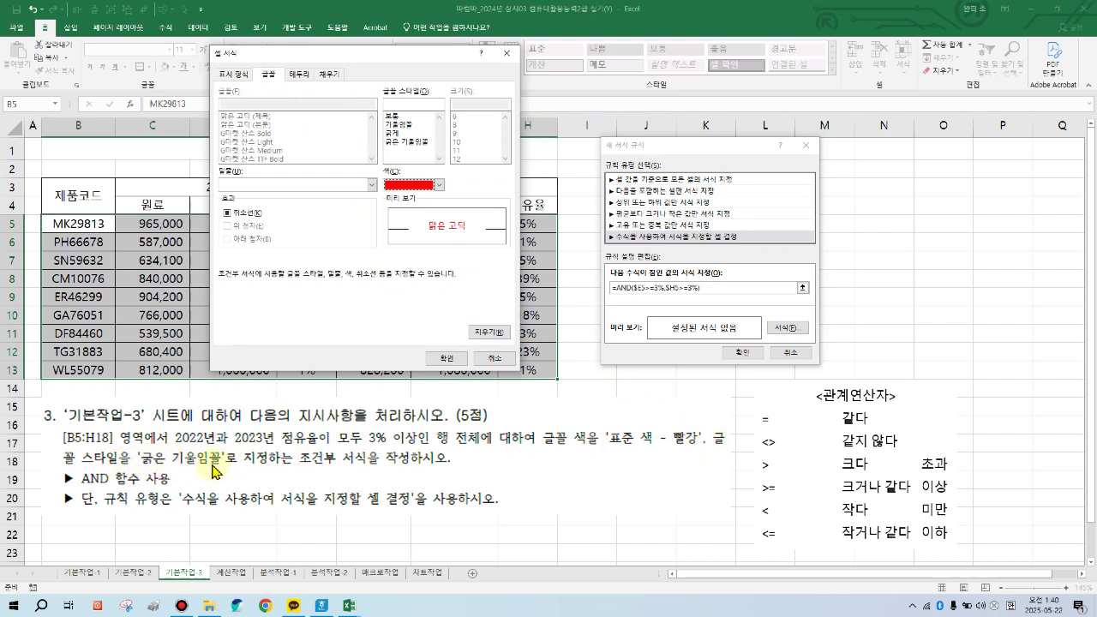
{"action": "left_click", "coordinate": [400, 142]}
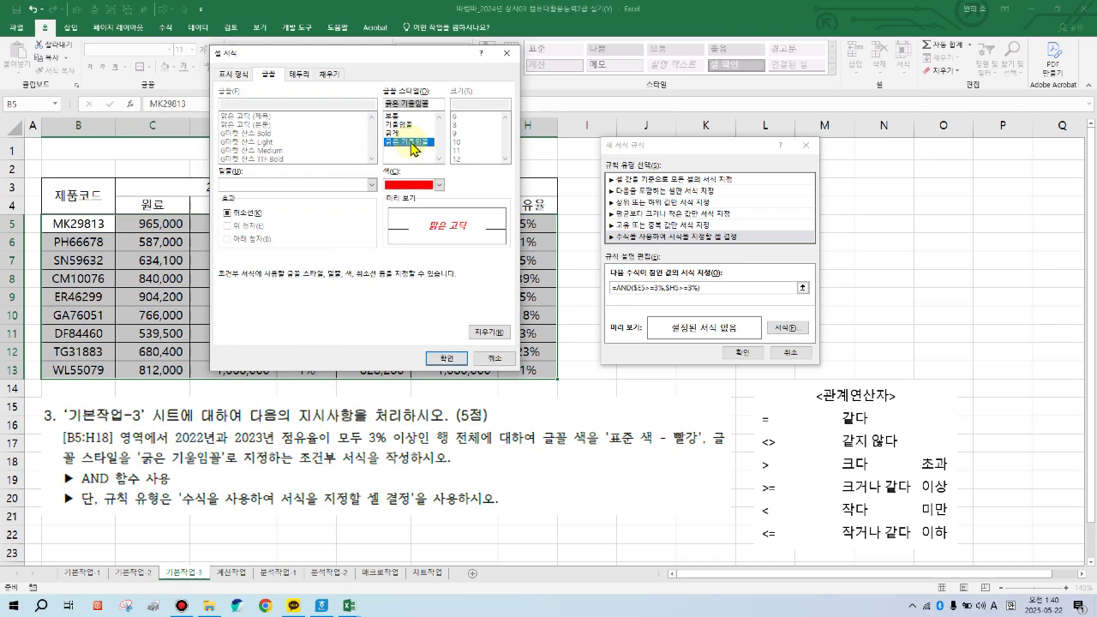
{"action": "left_click", "coordinate": [446, 358]}
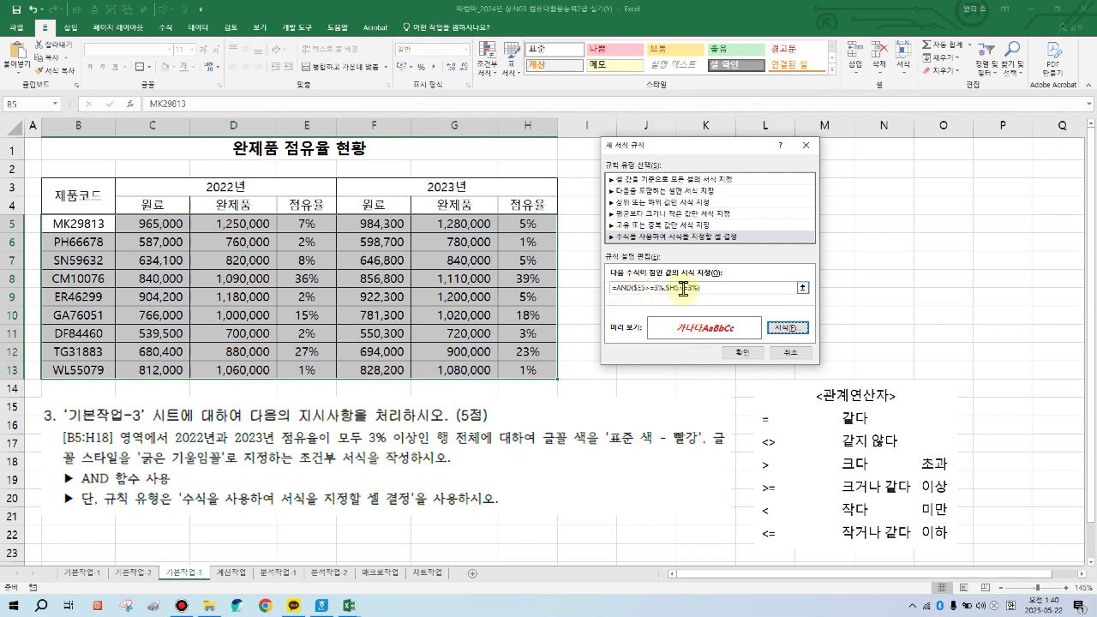
{"action": "left_click", "coordinate": [741, 352]}
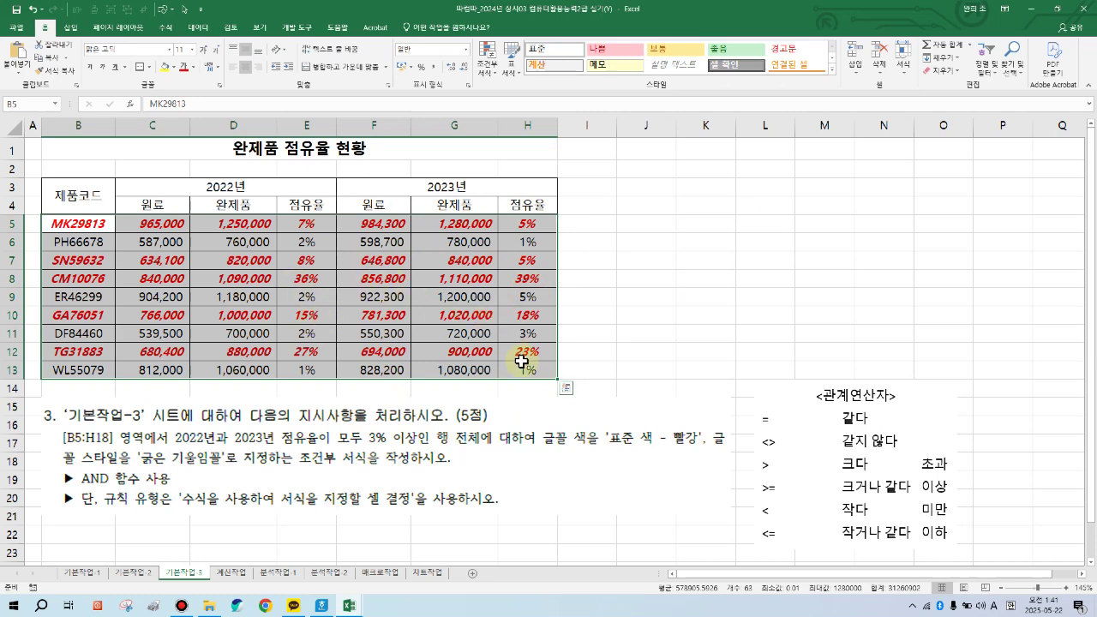
{"action": "left_click", "coordinate": [701, 370]}
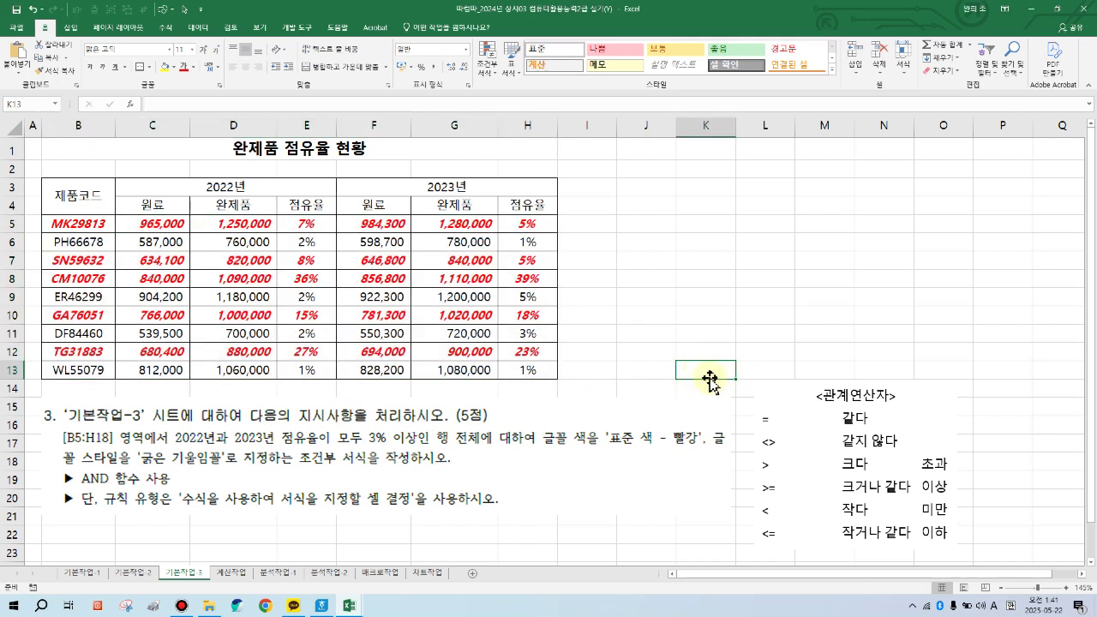